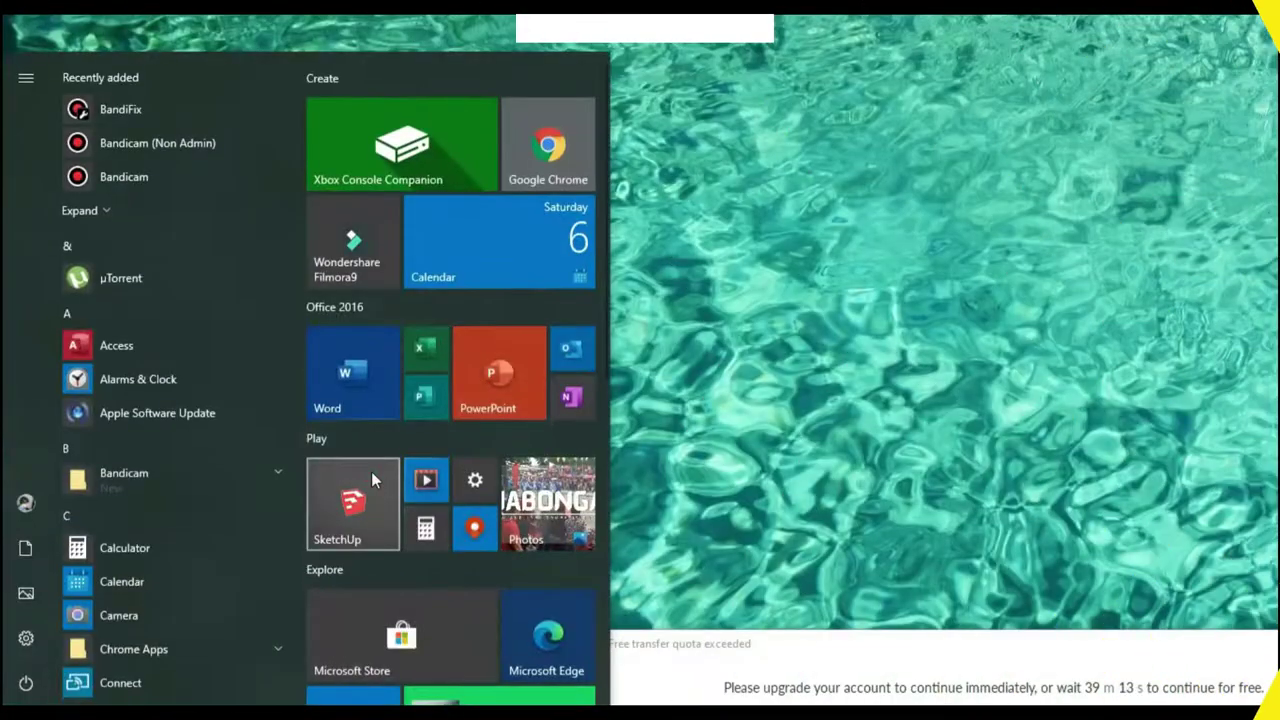
# - Launch SketchUp Make 2017 and start a new blank model
pyautogui.click(371, 471)
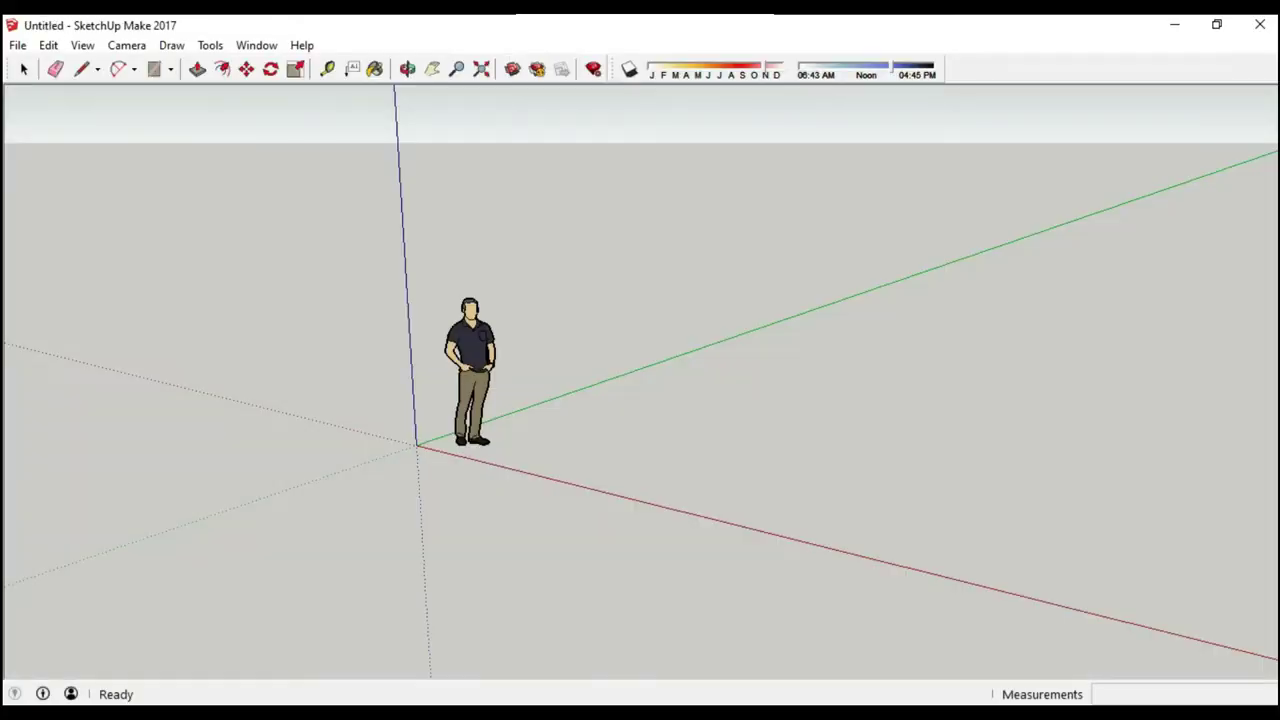
pyautogui.click(82, 45)
# - Orbit to look along the green axis and draw an upright rectangular face
pyautogui.click(407, 68)
pyautogui.moveTo(934, 366); pyautogui.dragTo(829, 477)
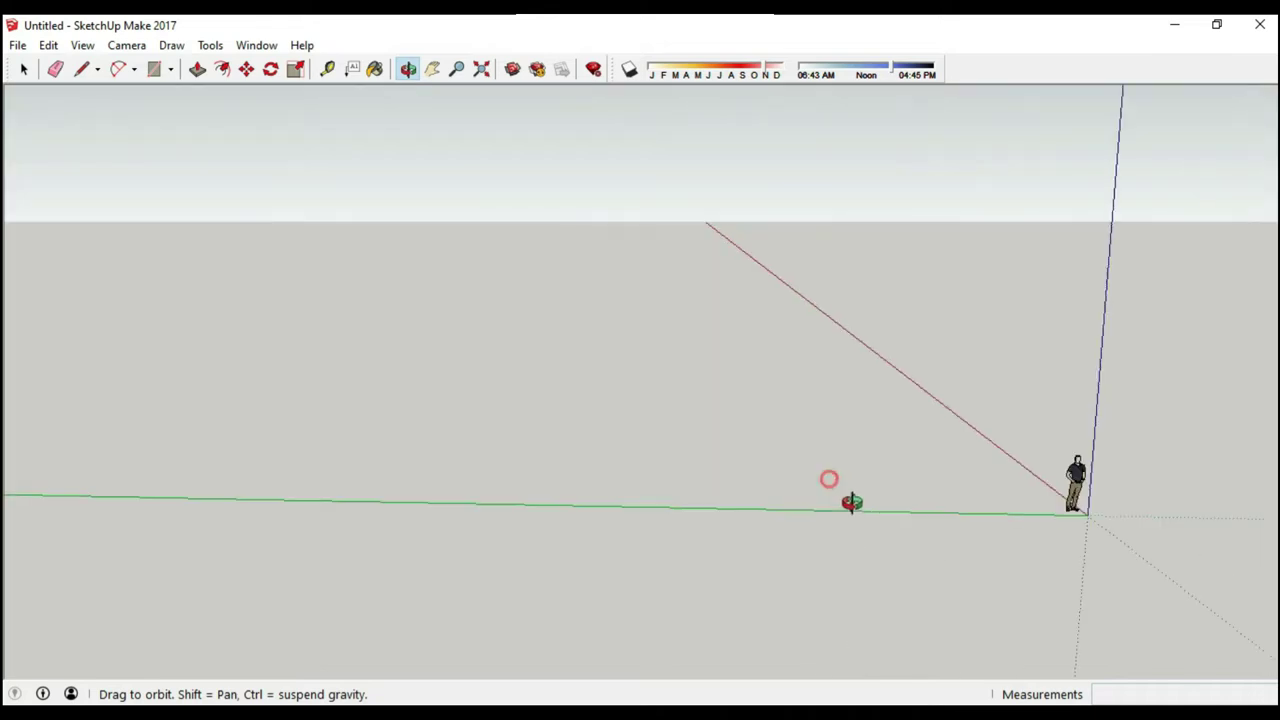
pyautogui.press('l')
pyautogui.click(97, 450)
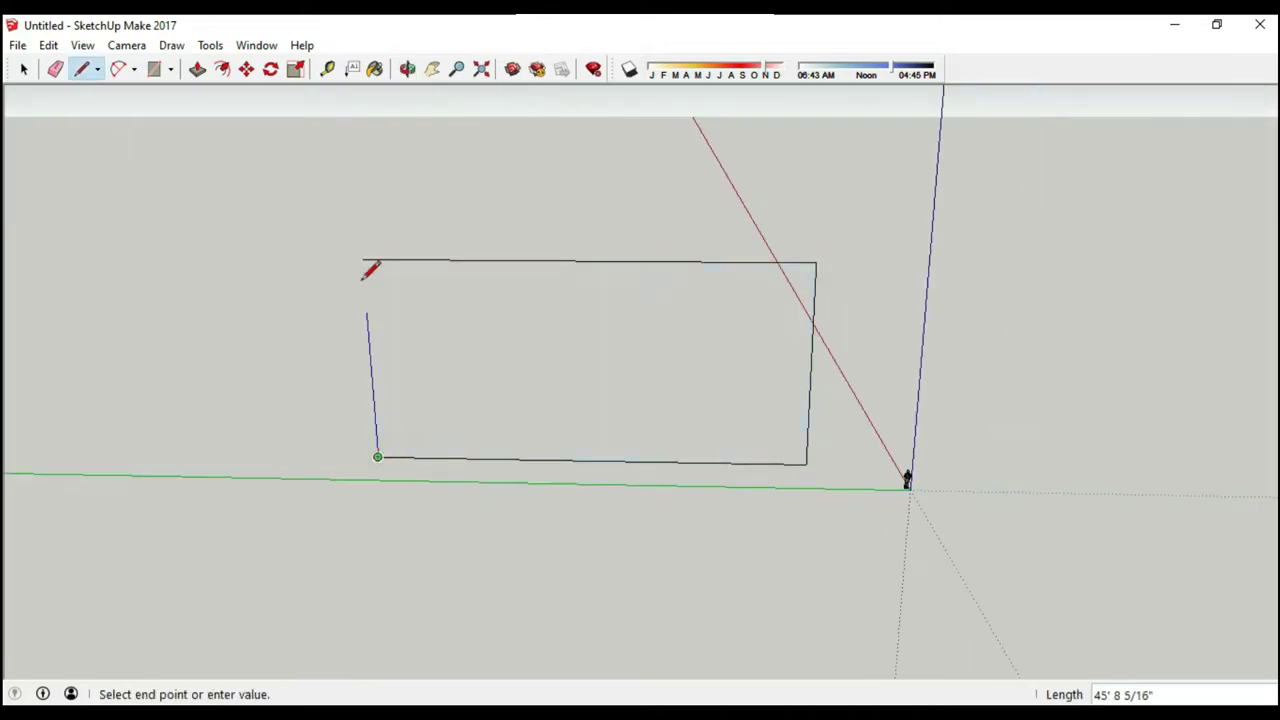
pyautogui.click(610, 382)
# - Paint the rectangle with a new material textured with the livery image, then enlarge the texture
pyautogui.press('b')
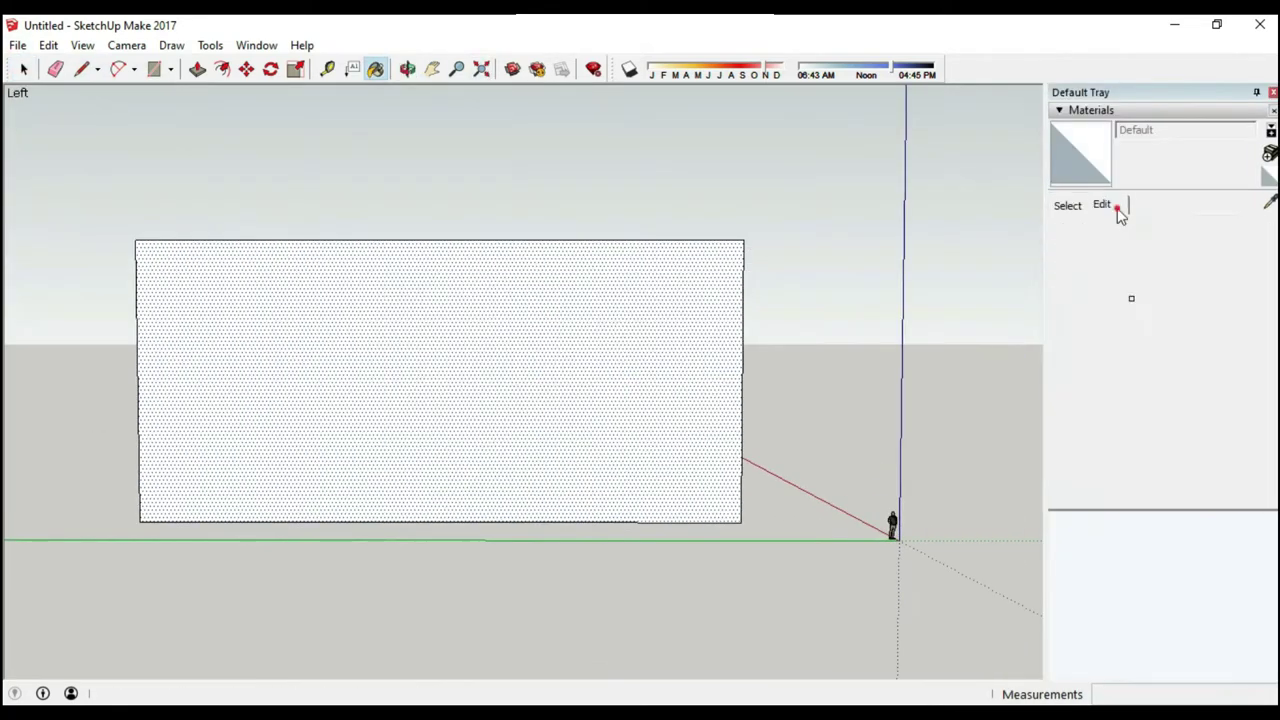
pyautogui.click(1269, 155)
pyautogui.click(538, 424)
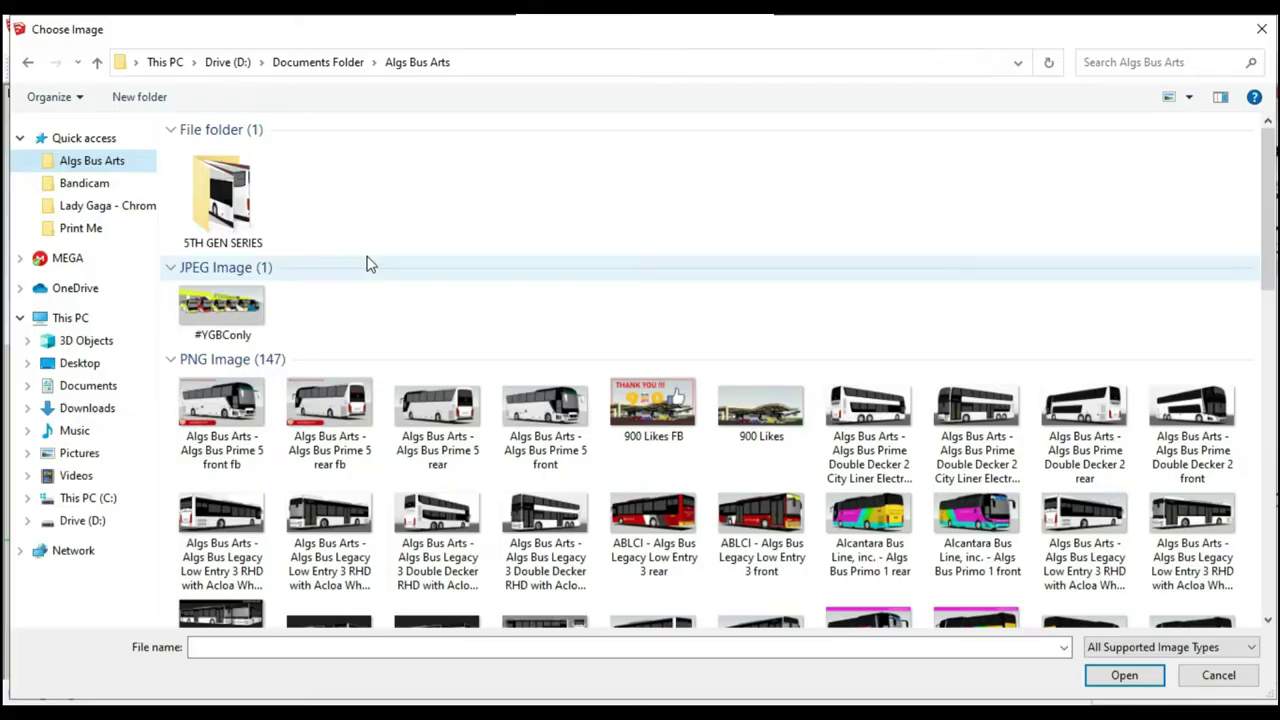
pyautogui.doubleClick(217, 200)
pyautogui.doubleClick(329, 206)
pyautogui.click(600, 575)
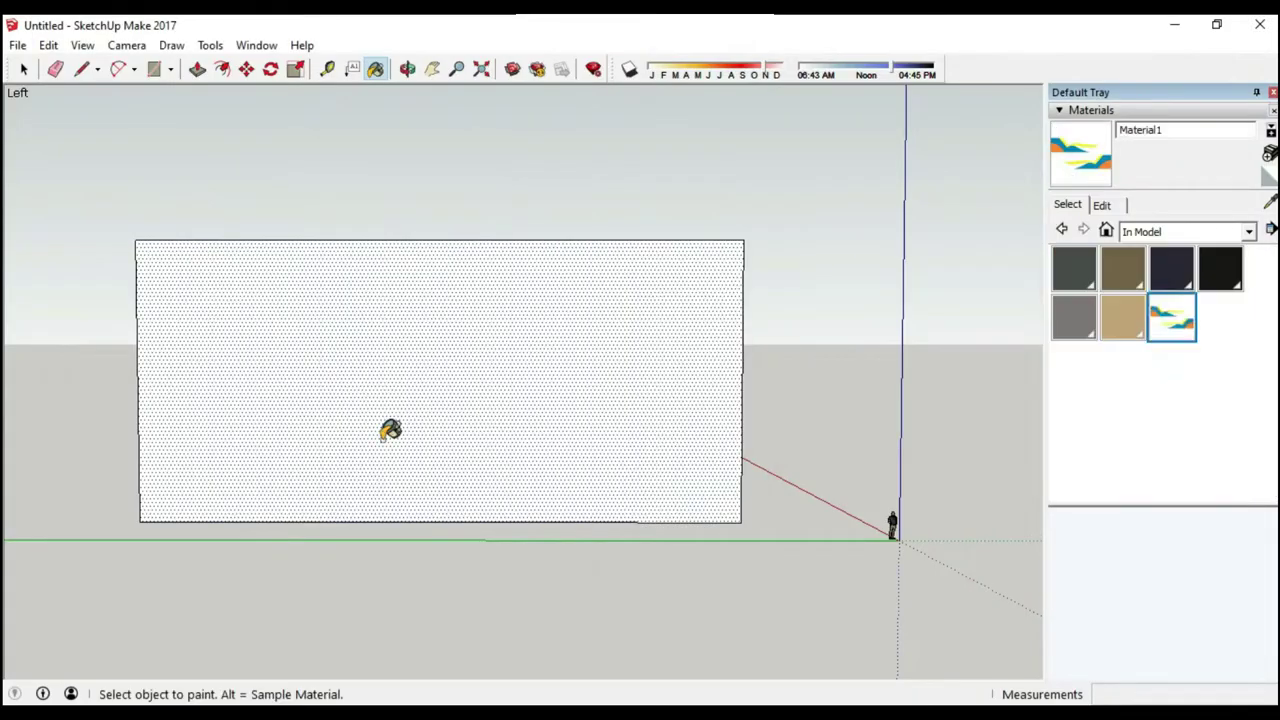
pyautogui.click(386, 429)
pyautogui.click(1101, 204)
pyautogui.press('Return')
# - Apply the 999" texture width and draw a straight line from a livery edge to the shape corner
pyautogui.press('space')
pyautogui.scroll(5, 334, 388)
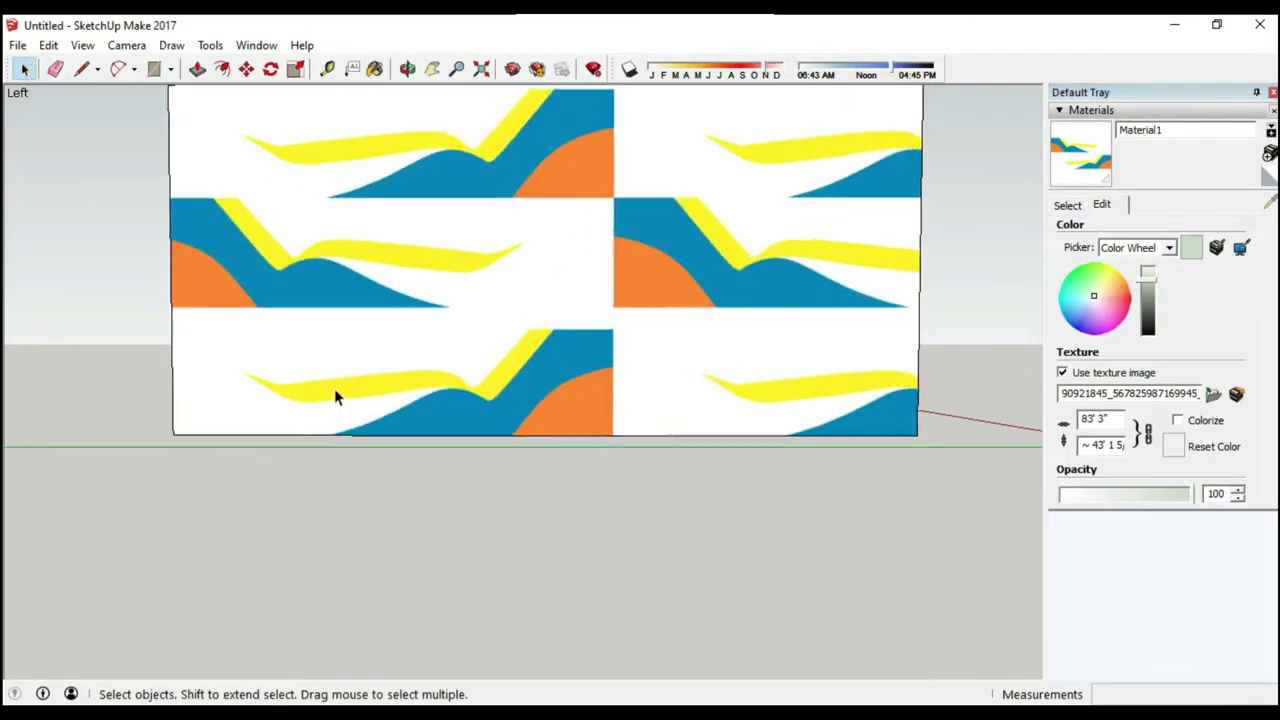
pyautogui.scroll(2, 334, 388)
pyautogui.press('l')
pyautogui.click(87, 266)
pyautogui.click(753, 446)
# - Trace the orange band's curved boundary with an arc
pyautogui.press('a')
pyautogui.scroll(3, 800, 329)
pyautogui.scroll(2, 794, 320)
pyautogui.click(794, 320)
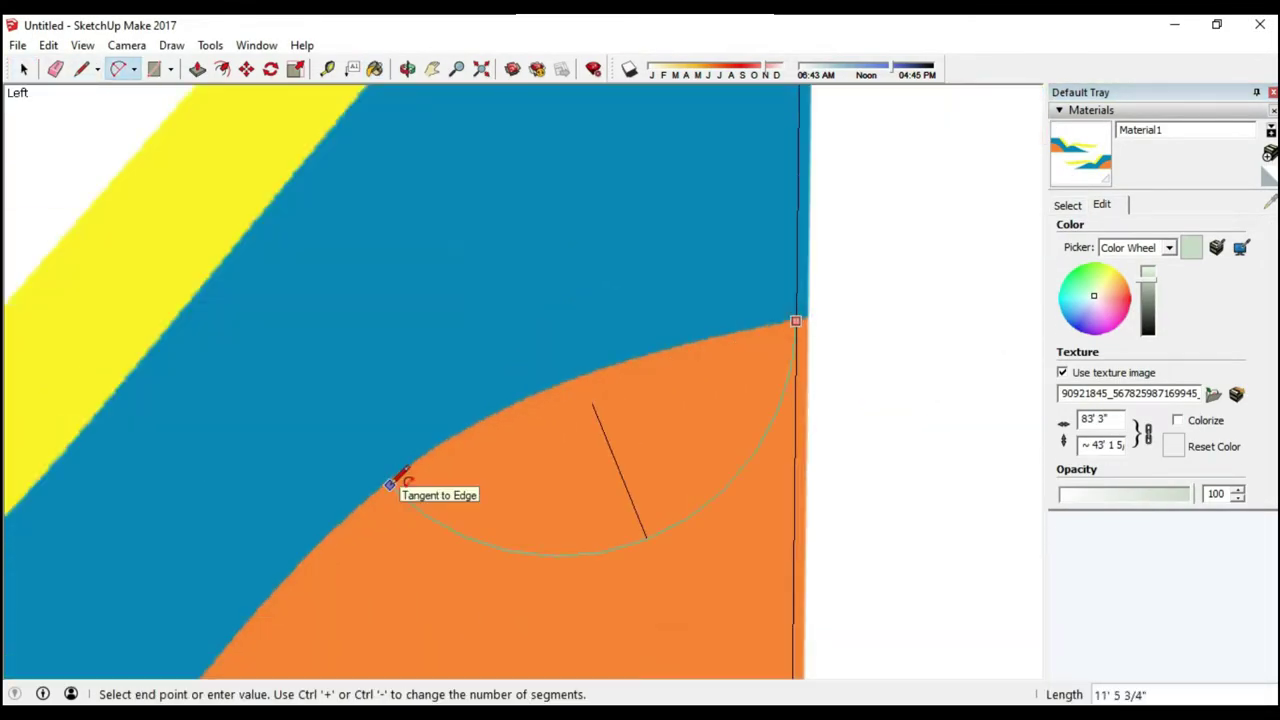
pyautogui.click(531, 402)
pyautogui.click(508, 397)
pyautogui.scroll(-3, 509, 400)
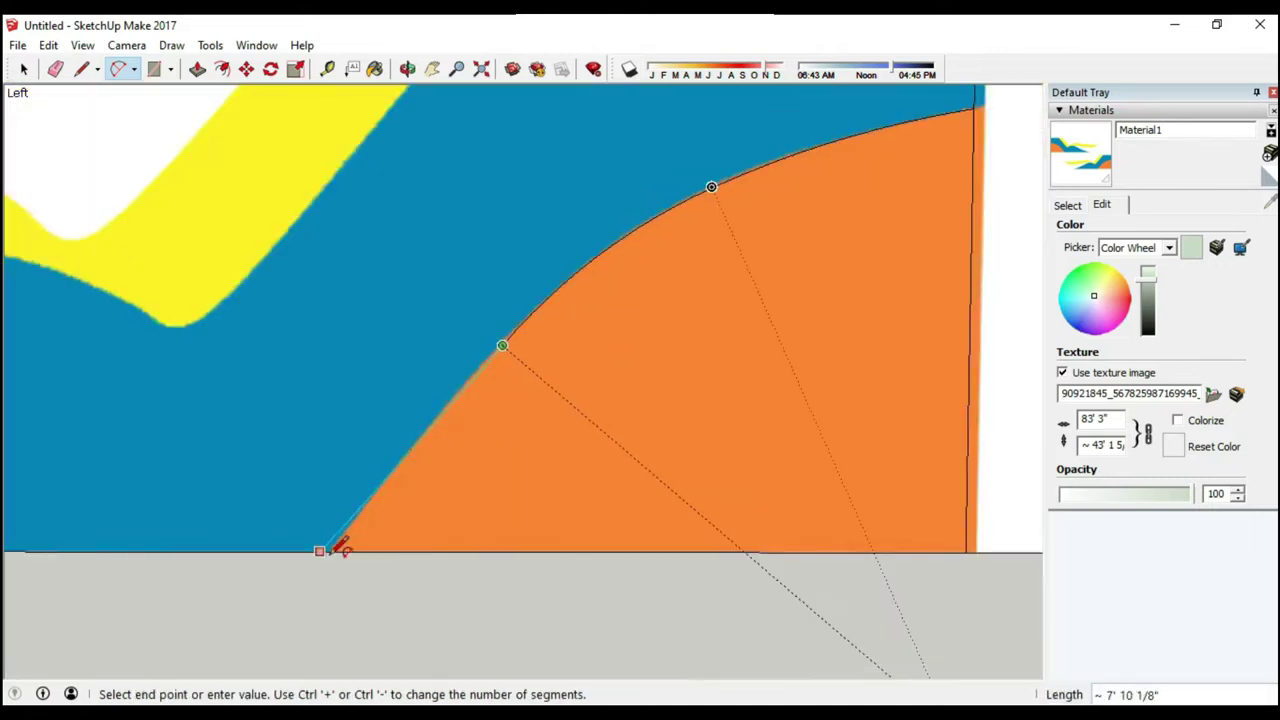
pyautogui.click(320, 551)
pyautogui.scroll(-3, 465, 380)
pyautogui.scroll(3, 329, 537)
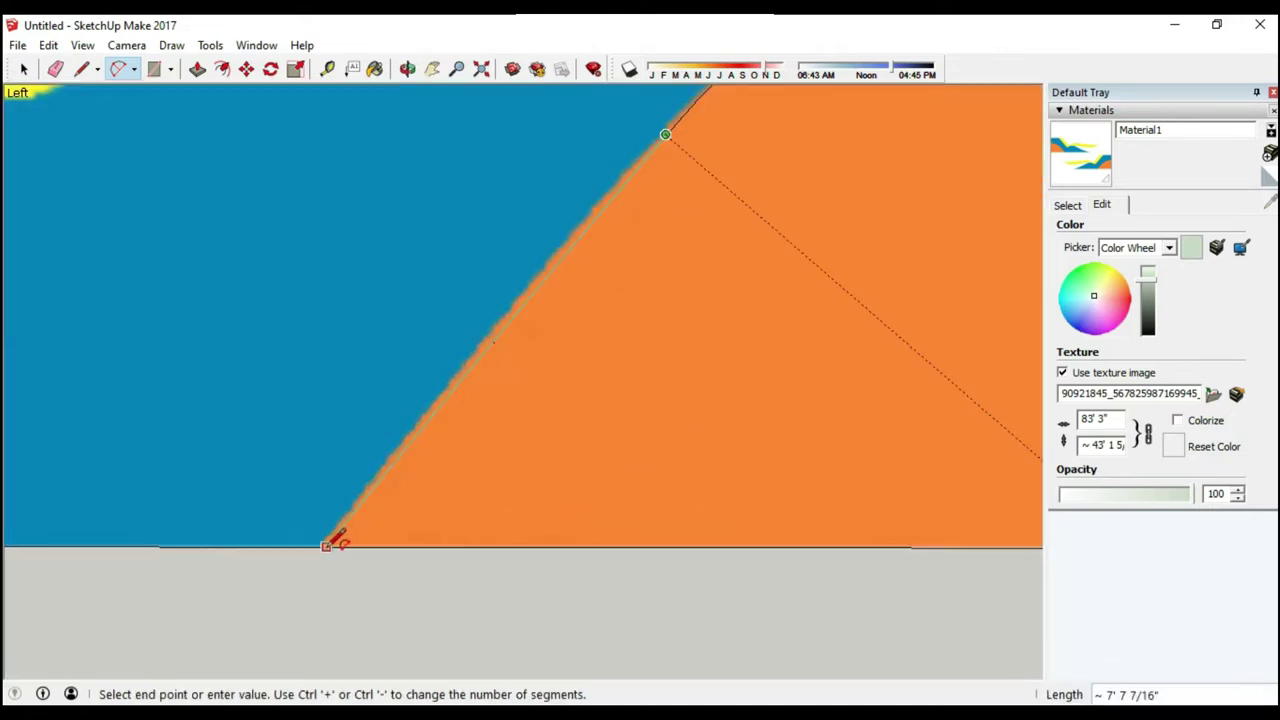
pyautogui.scroll(-3, 871, 394)
pyautogui.scroll(-2, 832, 167)
# - Trace an arc along the blue band's edge
pyautogui.click(832, 167)
pyautogui.scroll(3, 640, 380)
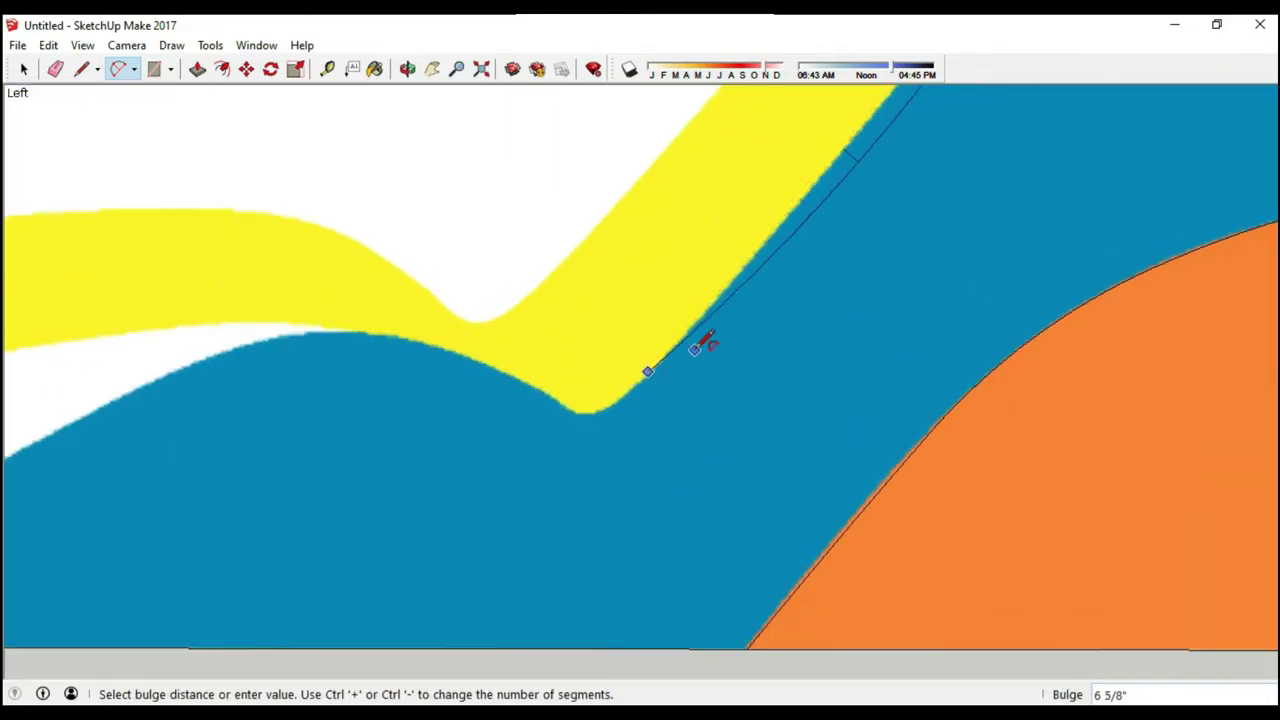
pyautogui.click(703, 343)
pyautogui.scroll(2, 743, 343)
pyautogui.scroll(-2, 686, 409)
pyautogui.click(686, 409)
pyautogui.press('Escape')
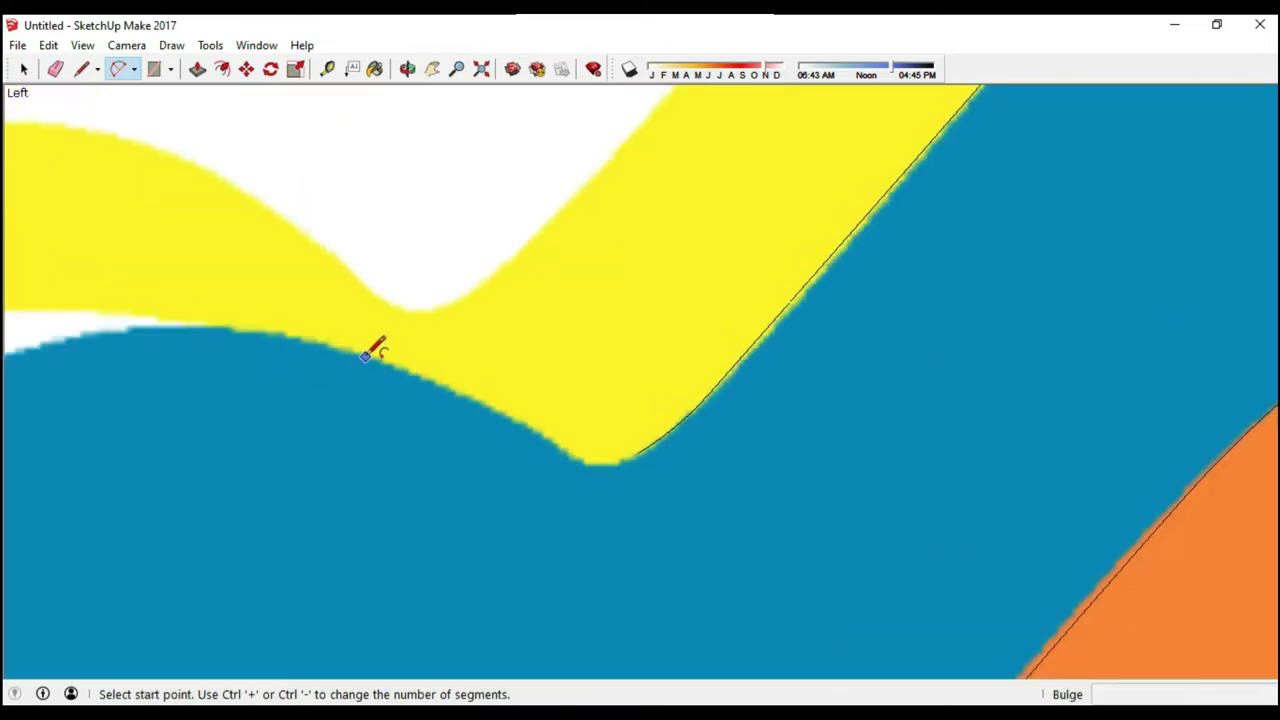
# - Trace the yellow band's curve with an arc, dismissing the too-many-segments warning
pyautogui.click(370, 350)
pyautogui.click(543, 434)
pyautogui.click(608, 466)
pyautogui.scroll(3, 608, 466)
pyautogui.press('Escape')
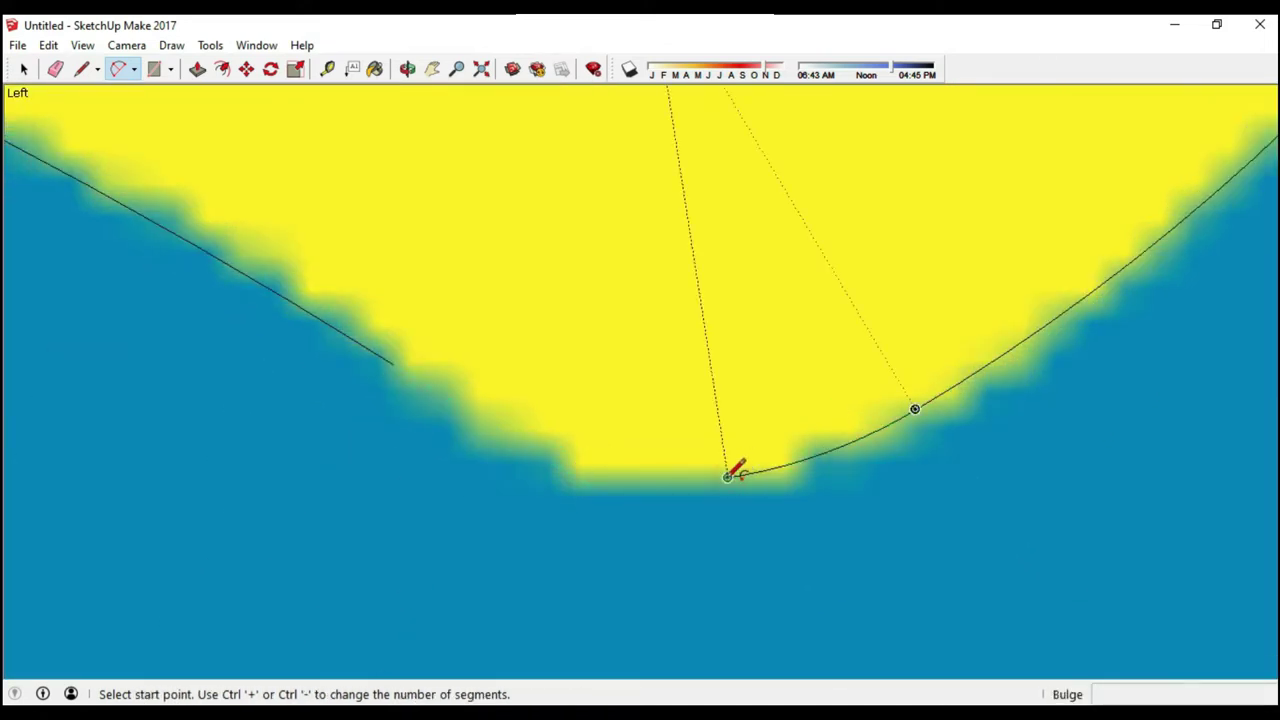
pyautogui.click(488, 412)
pyautogui.click(777, 428)
pyautogui.scroll(-2, 443, 366)
# - Add a short straight edge and attempt an arc along the blue curve
pyautogui.press('l')
pyautogui.click(295, 294)
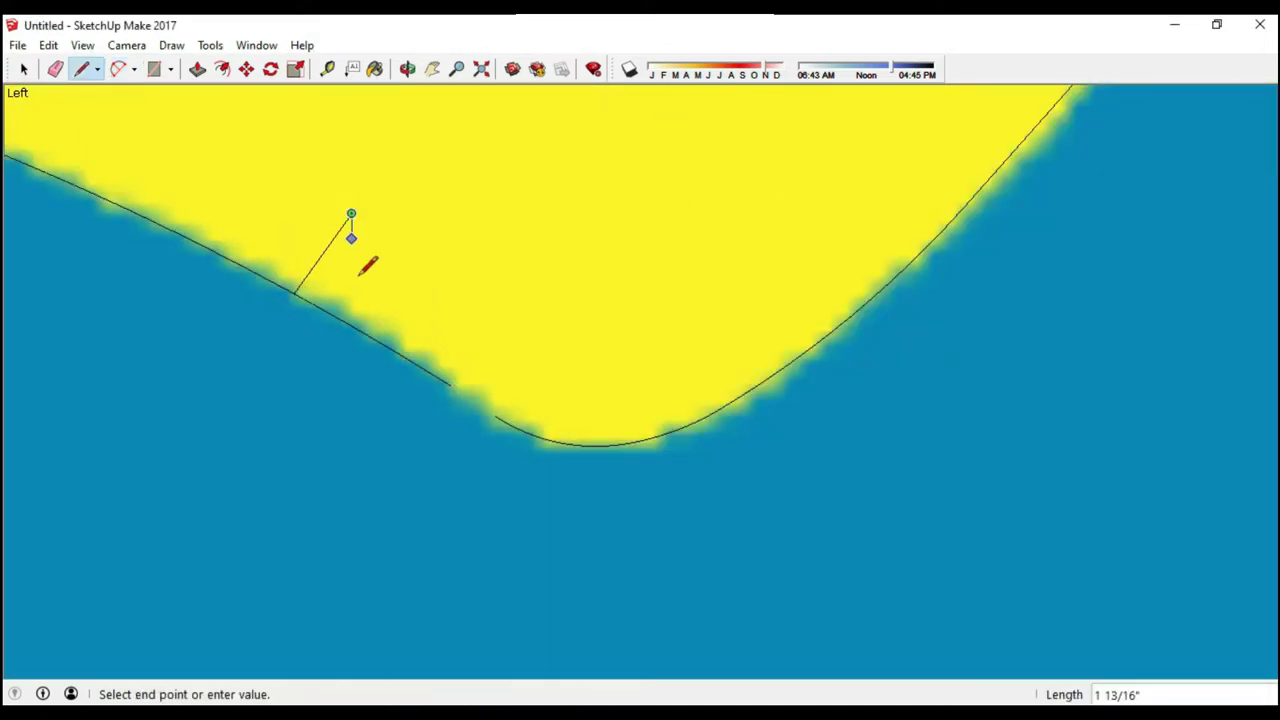
pyautogui.click(497, 413)
pyautogui.scroll(-2, 400, 329)
pyautogui.click(886, 366)
pyautogui.scroll(2, 886, 366)
pyautogui.click(420, 271)
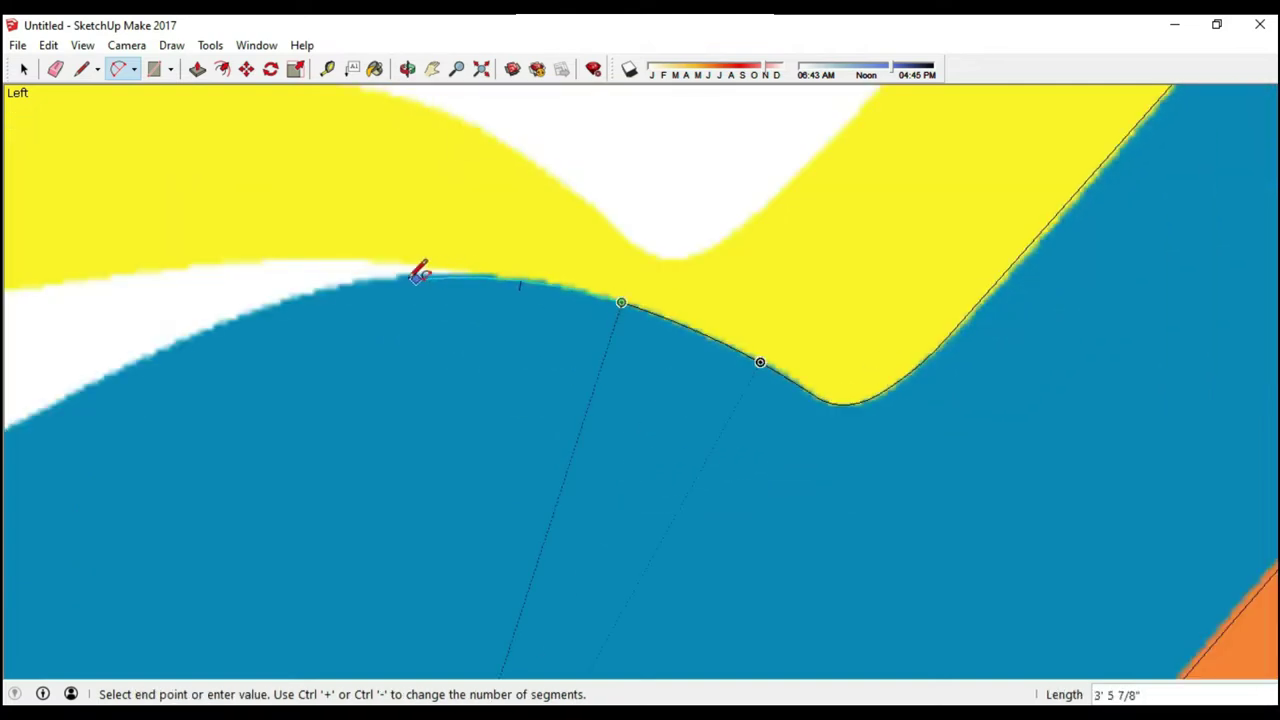
pyautogui.scroll(1, 822, 283)
pyautogui.scroll(-3, 822, 283)
pyautogui.scroll(2, 849, 209)
pyautogui.scroll(3, 471, 366)
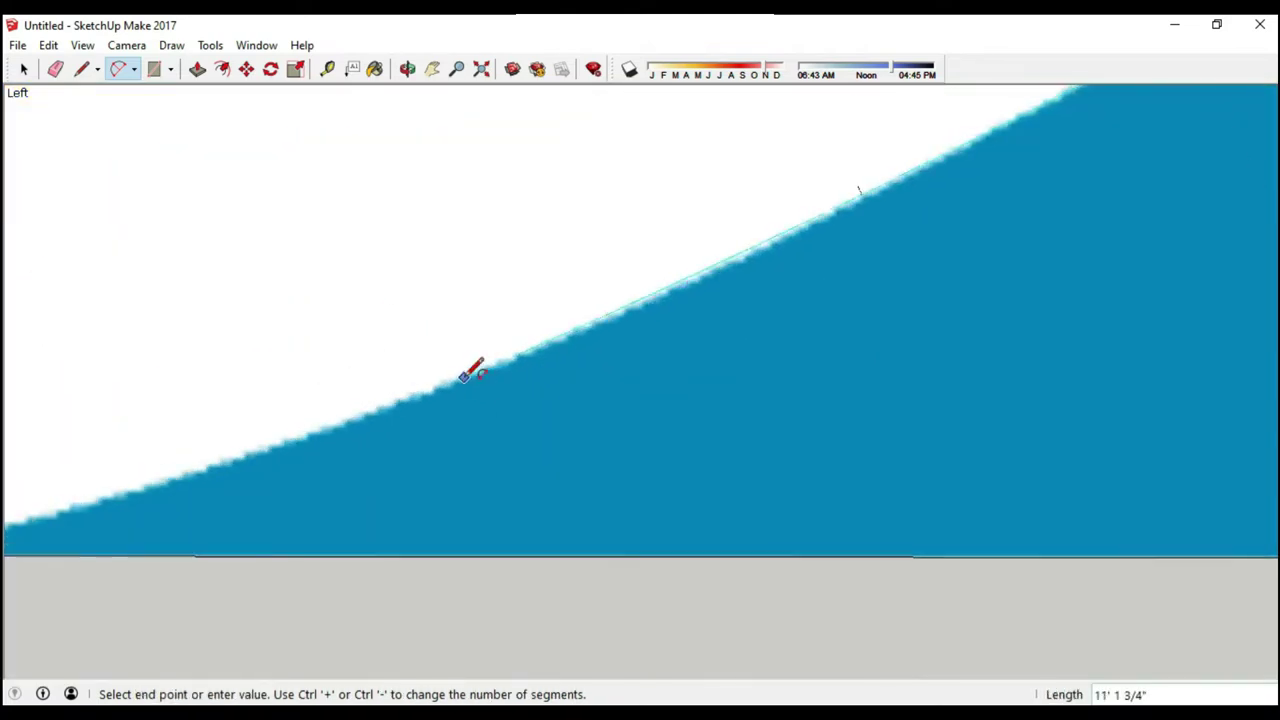
pyautogui.press('Escape')
pyautogui.scroll(-2, 683, 257)
pyautogui.scroll(3, 683, 257)
# - Retry arcs along the slope and the yellow band's edge, cancelling misplaced ones
pyautogui.click(923, 153)
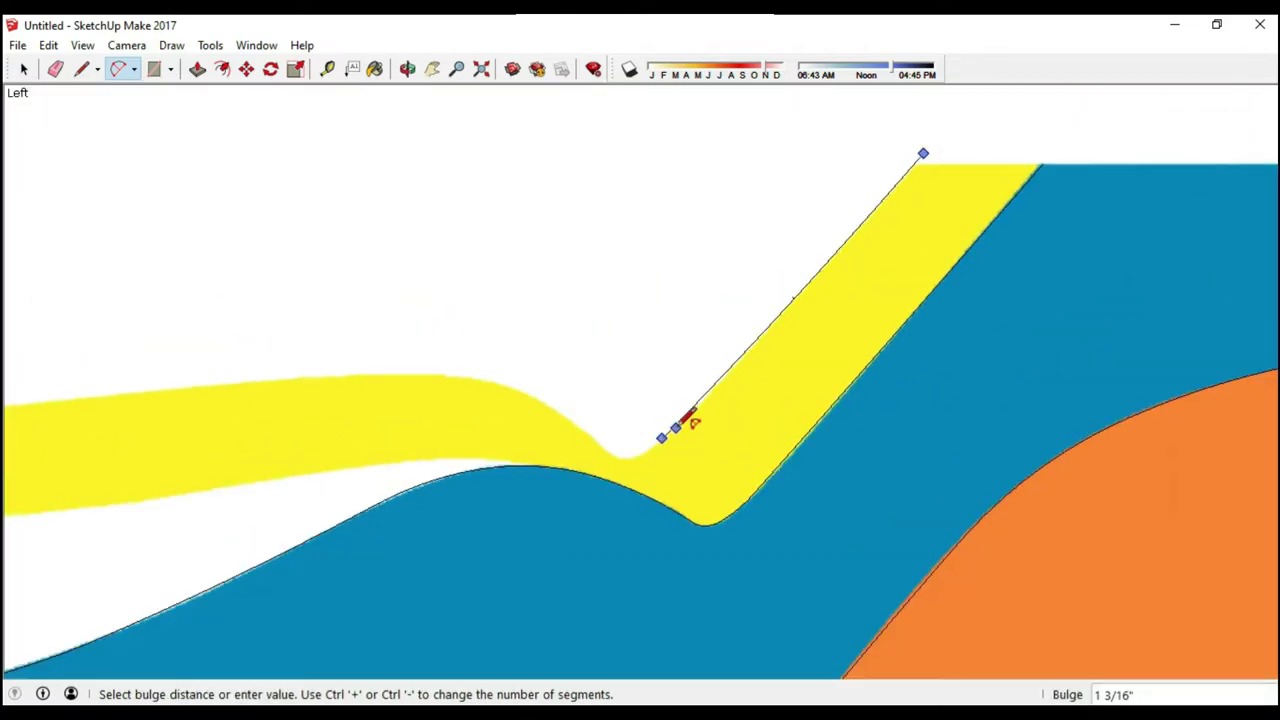
pyautogui.press('Escape')
pyautogui.scroll(2, 563, 486)
pyautogui.press('Escape')
pyautogui.scroll(-2, 466, 360)
pyautogui.click(466, 360)
pyautogui.scroll(2, 510, 408)
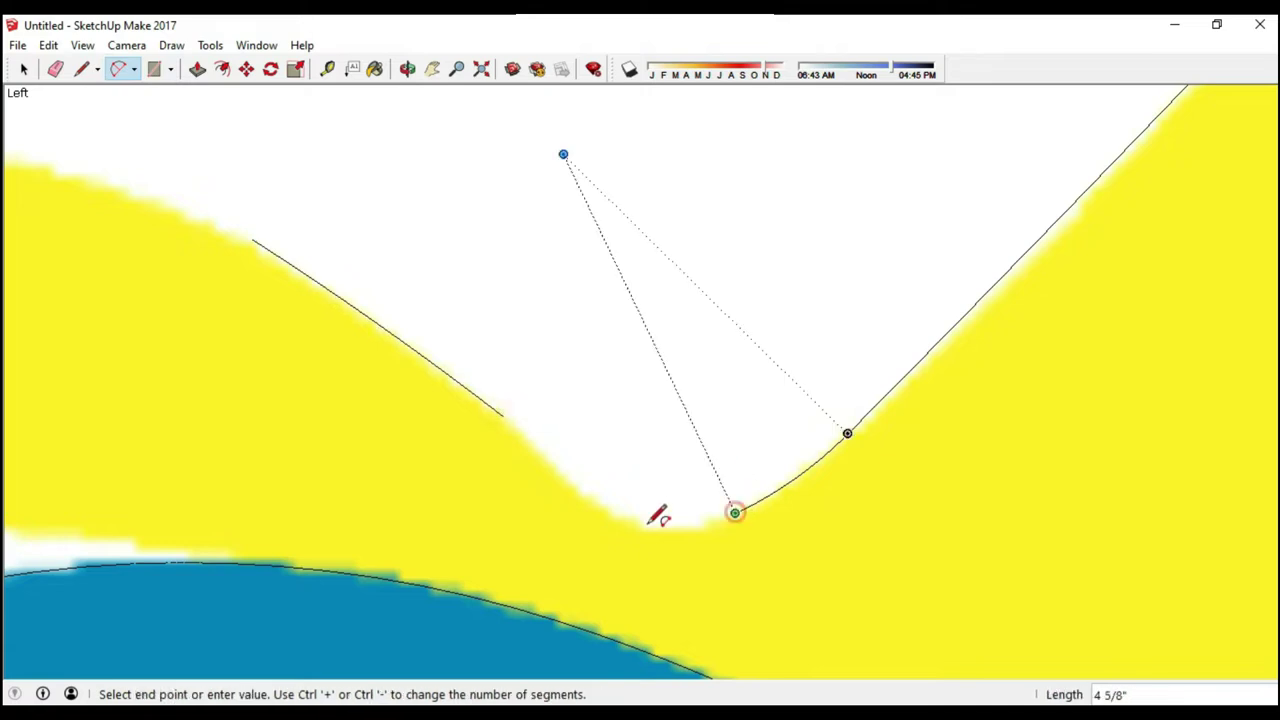
pyautogui.press('Escape')
pyautogui.scroll(-2, 562, 458)
pyautogui.scroll(3, 674, 351)
pyautogui.click(794, 391)
pyautogui.press('Escape')
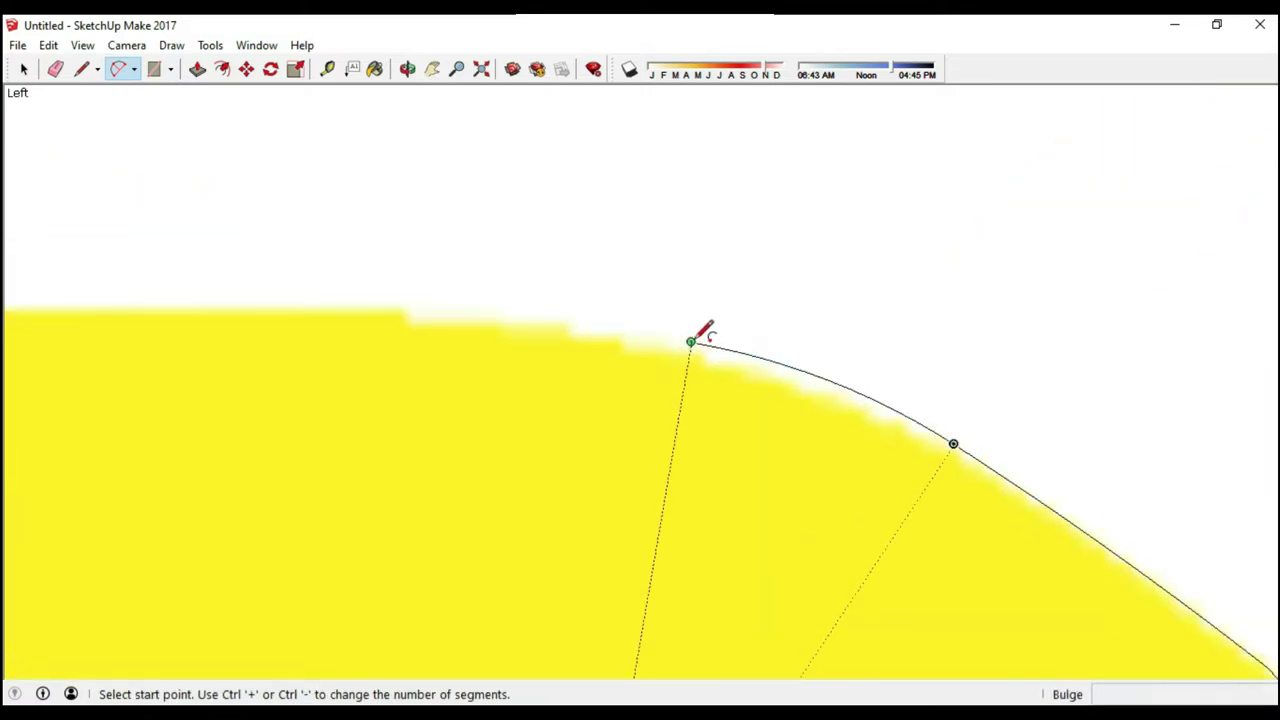
pyautogui.click(694, 340)
pyautogui.scroll(-2, 748, 240)
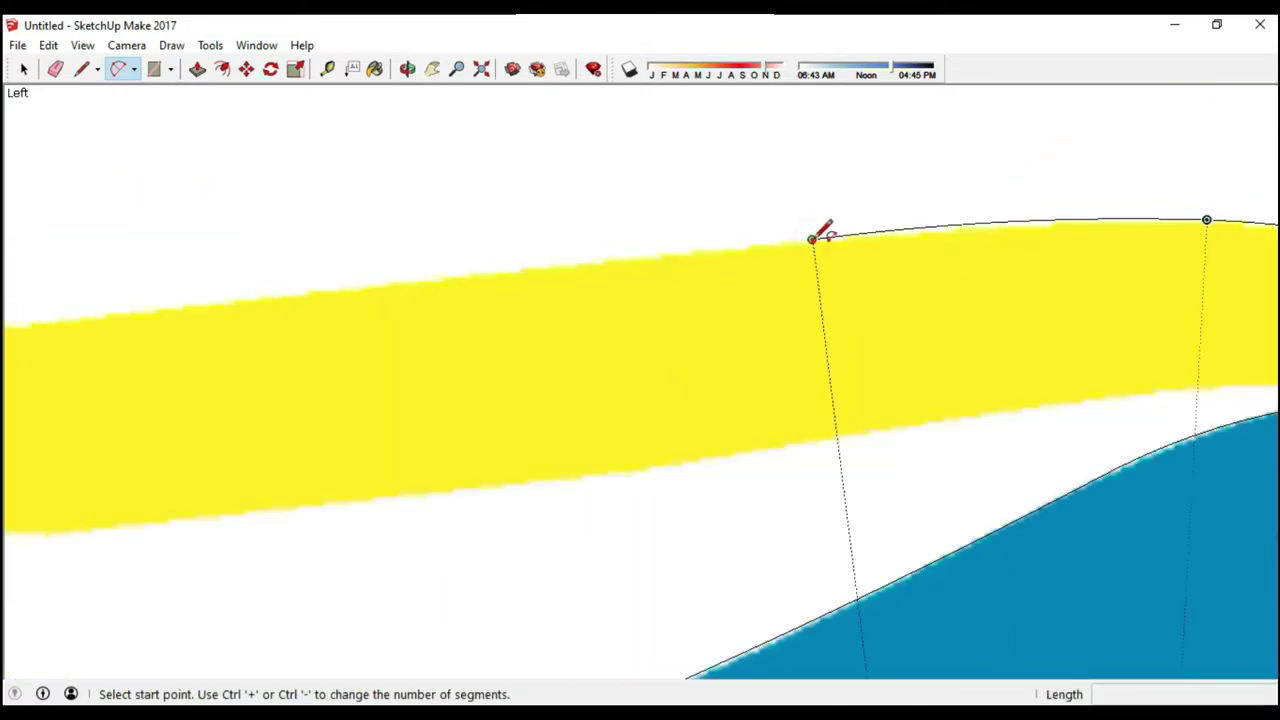
pyautogui.scroll(-1, 812, 238)
pyautogui.scroll(2, 563, 272)
pyautogui.press('Escape')
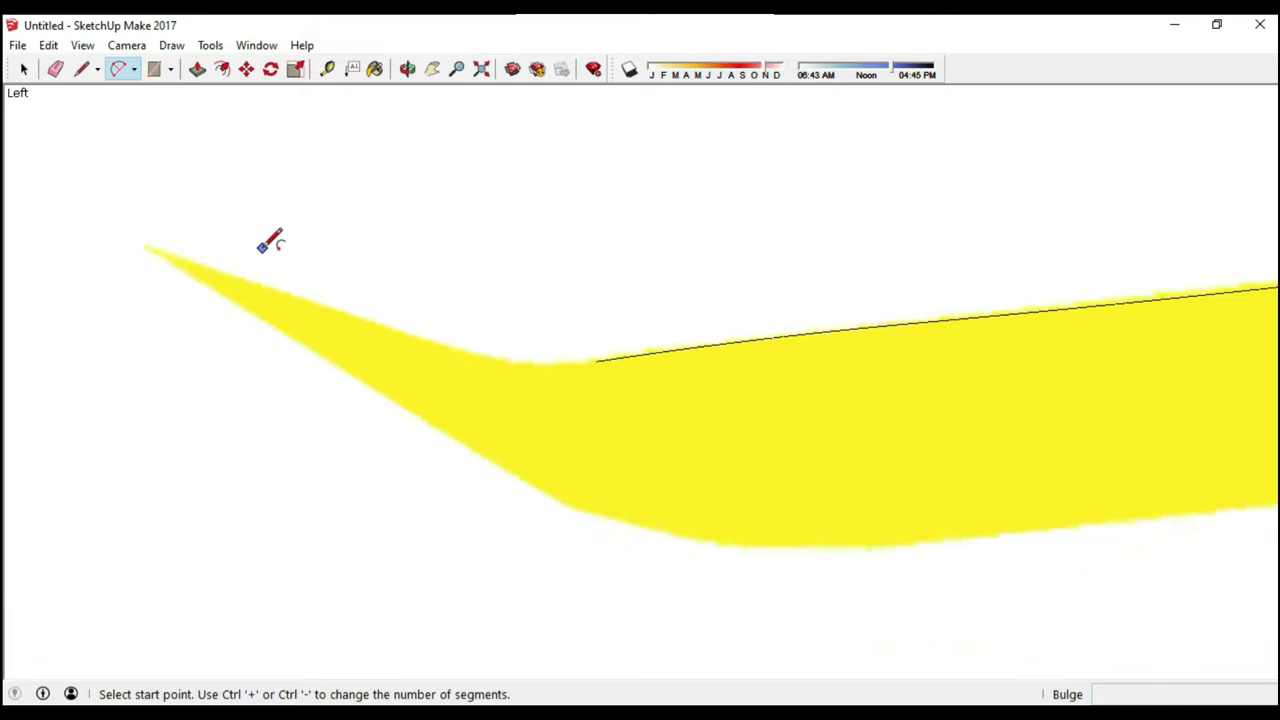
# - Trace the yellow tip and the yellow band's lower edge with arcs
pyautogui.click(131, 238)
pyautogui.scroll(-2, 460, 340)
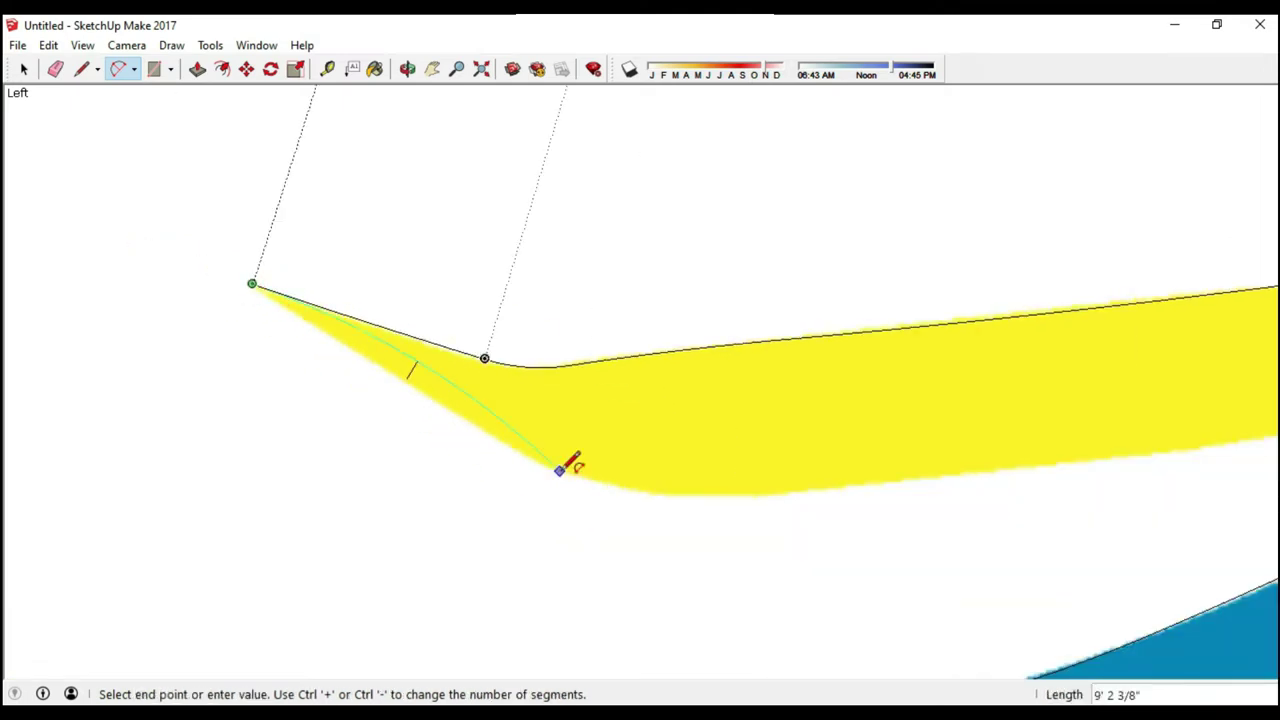
pyautogui.press('Escape')
pyautogui.scroll(-3, 303, 360)
pyautogui.click(727, 386)
pyautogui.scroll(1, 656, 437)
pyautogui.click(656, 437)
pyautogui.scroll(3, 280, 400)
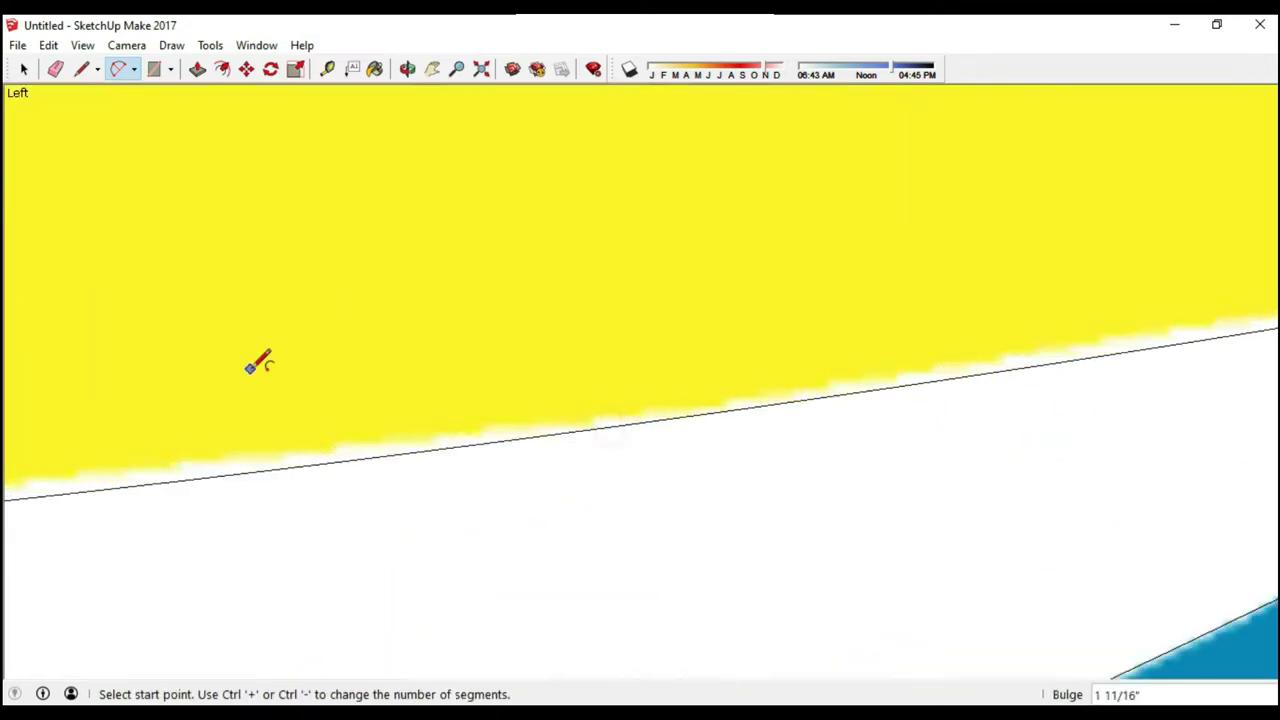
pyautogui.scroll(-3, 280, 400)
pyautogui.click(925, 363)
pyautogui.scroll(2, 903, 289)
pyautogui.click(720, 289)
pyautogui.press('Escape')
pyautogui.scroll(-3, 480, 326)
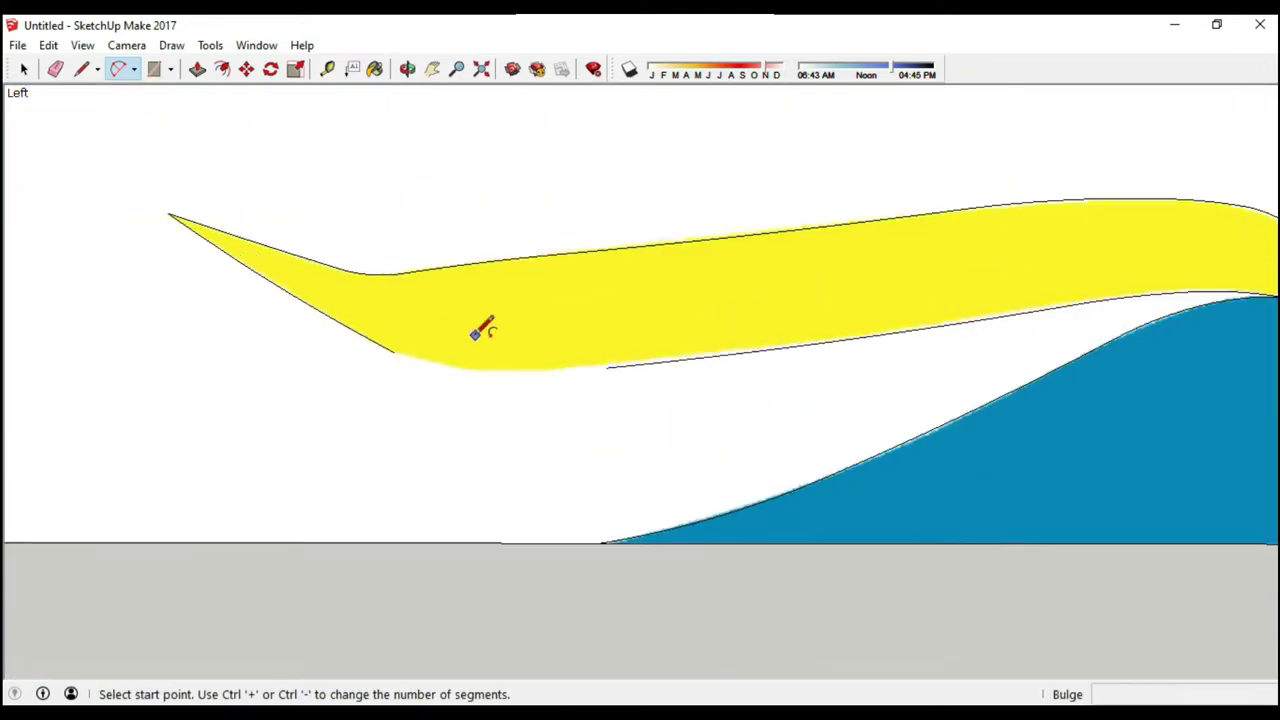
pyautogui.click(720, 391)
pyautogui.scroll(2, 436, 388)
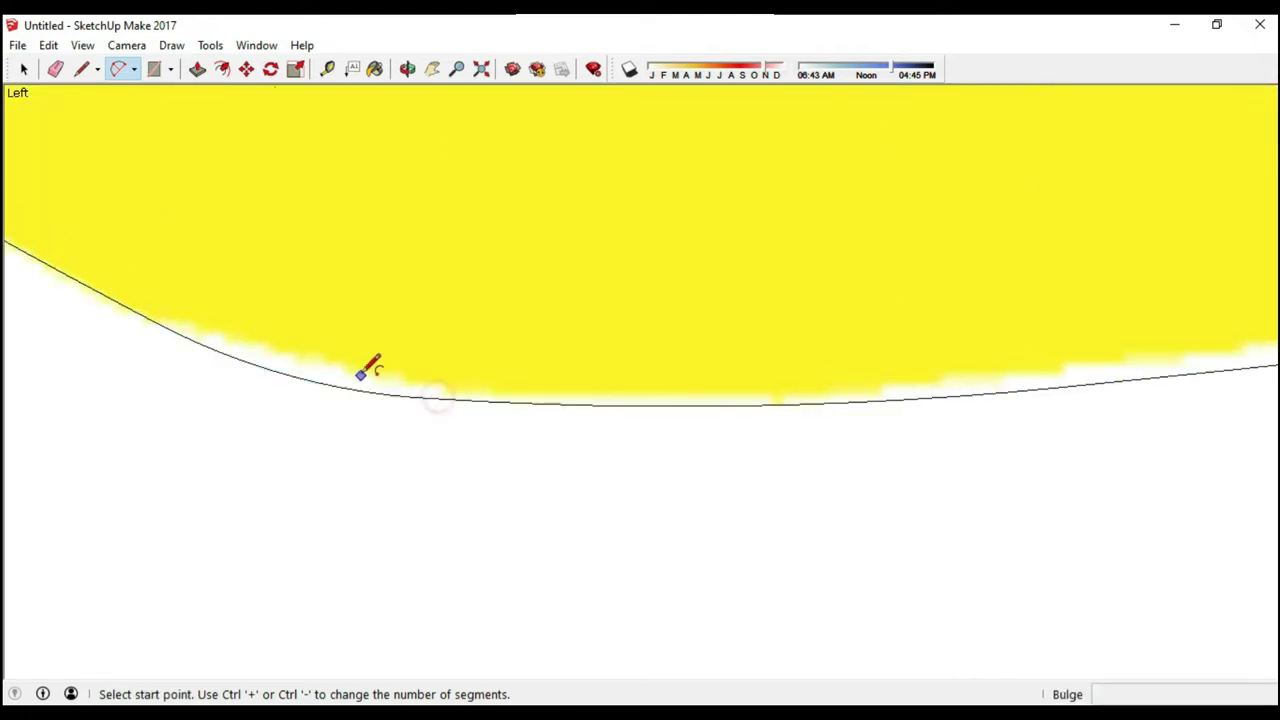
pyautogui.scroll(-3, 362, 374)
# - Draw a straight line closing the yellow shape's top edge
pyautogui.press('l')
pyautogui.scroll(5, 623, 186)
pyautogui.scroll(2, 748, 198)
pyautogui.click(748, 198)
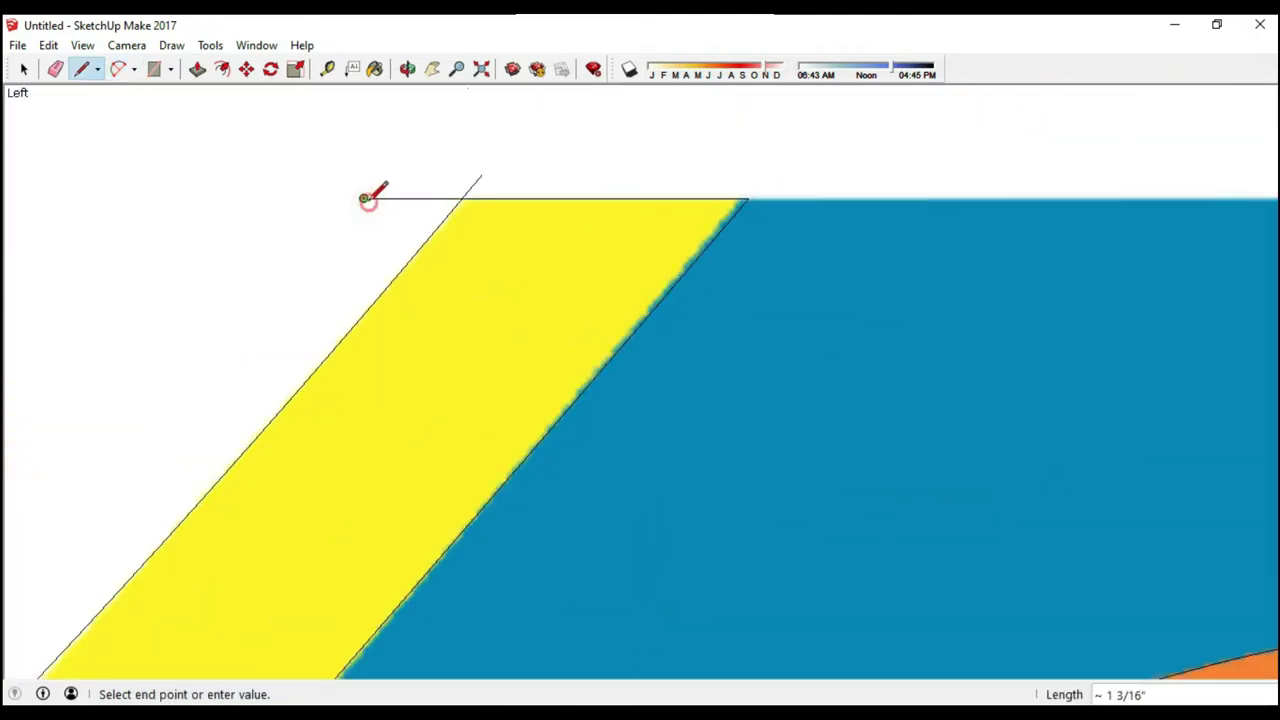
pyautogui.click(368, 198)
pyautogui.press('e')
pyautogui.scroll(-2, 457, 183)
pyautogui.scroll(-3, 906, 180)
pyautogui.scroll(-2, 963, 254)
# - Paint the upper livery shape with an existing dark grey material, then bring up the Open dialog
pyautogui.scroll(-2, 487, 328)
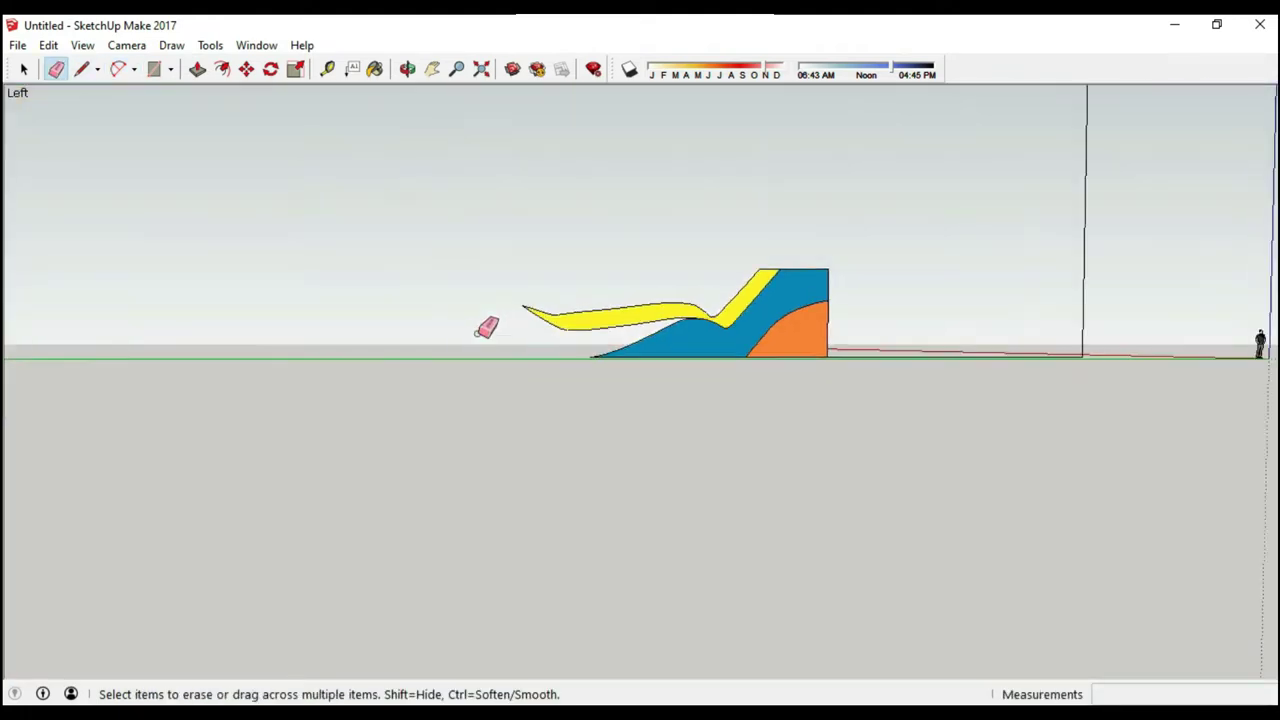
pyautogui.scroll(-2, 793, 260)
pyautogui.scroll(3, 789, 298)
pyautogui.scroll(4, 800, 234)
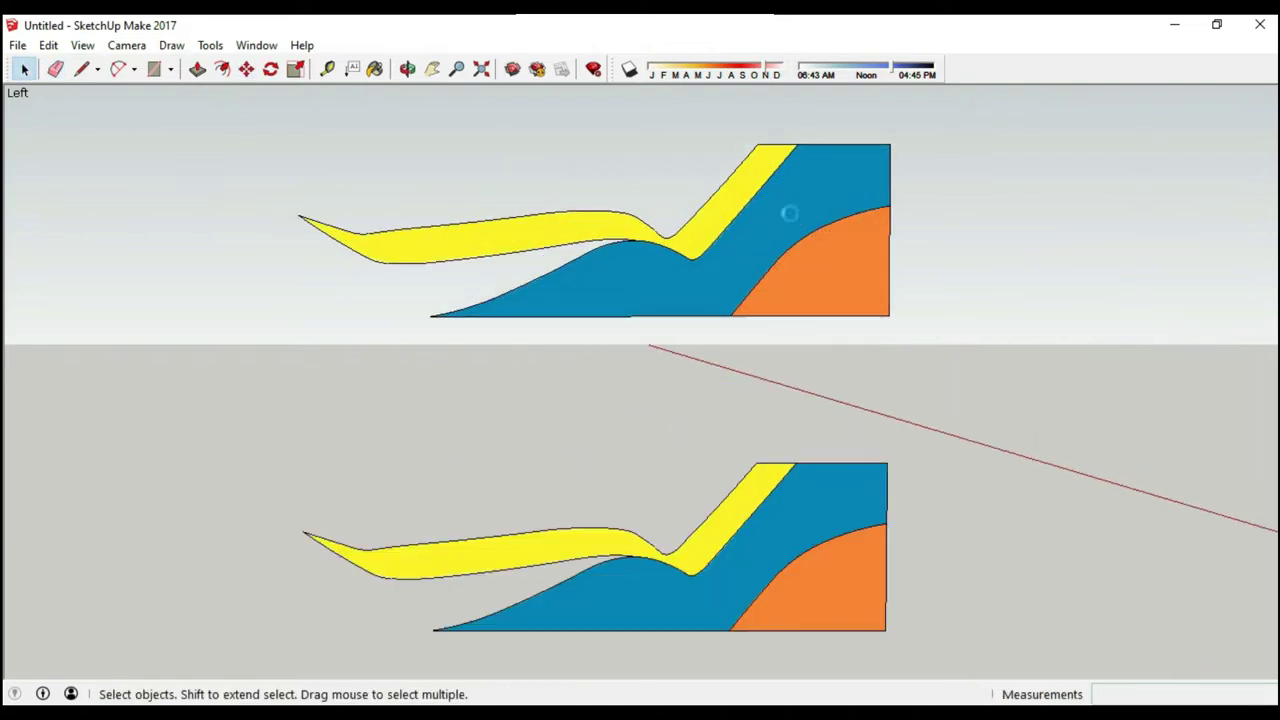
pyautogui.click(626, 251)
pyautogui.click(1074, 268)
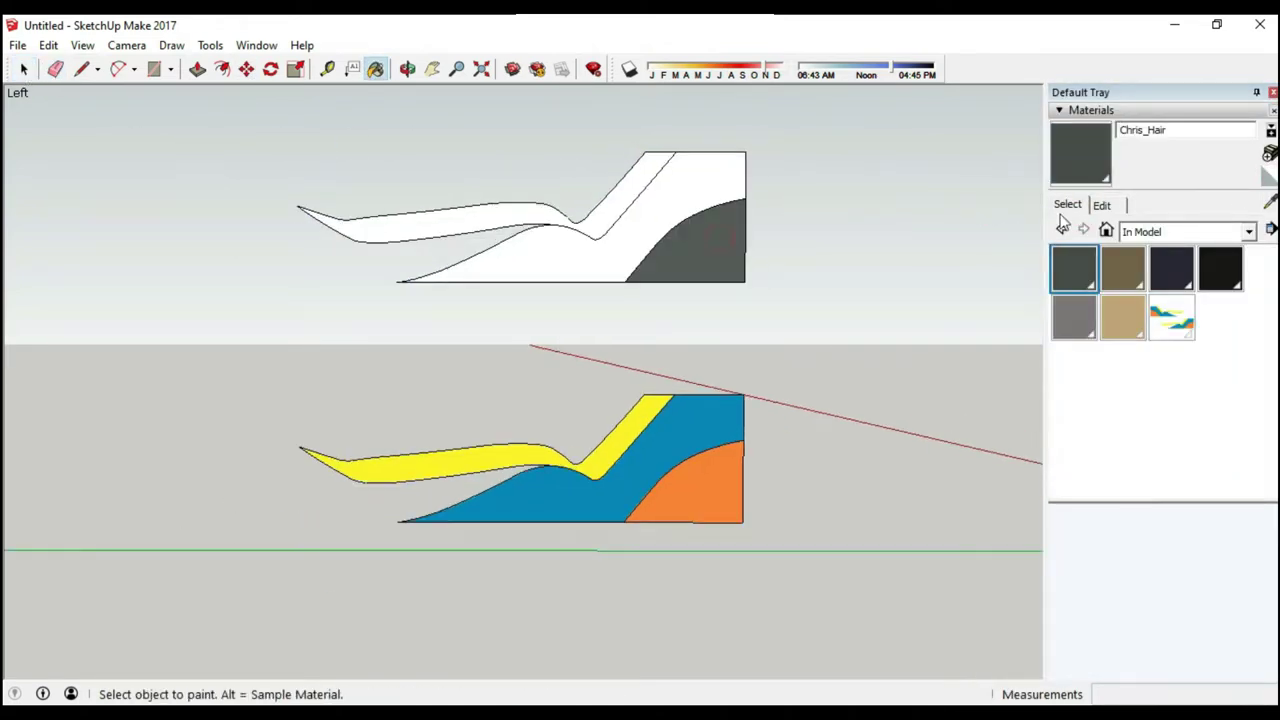
pyautogui.click(1101, 204)
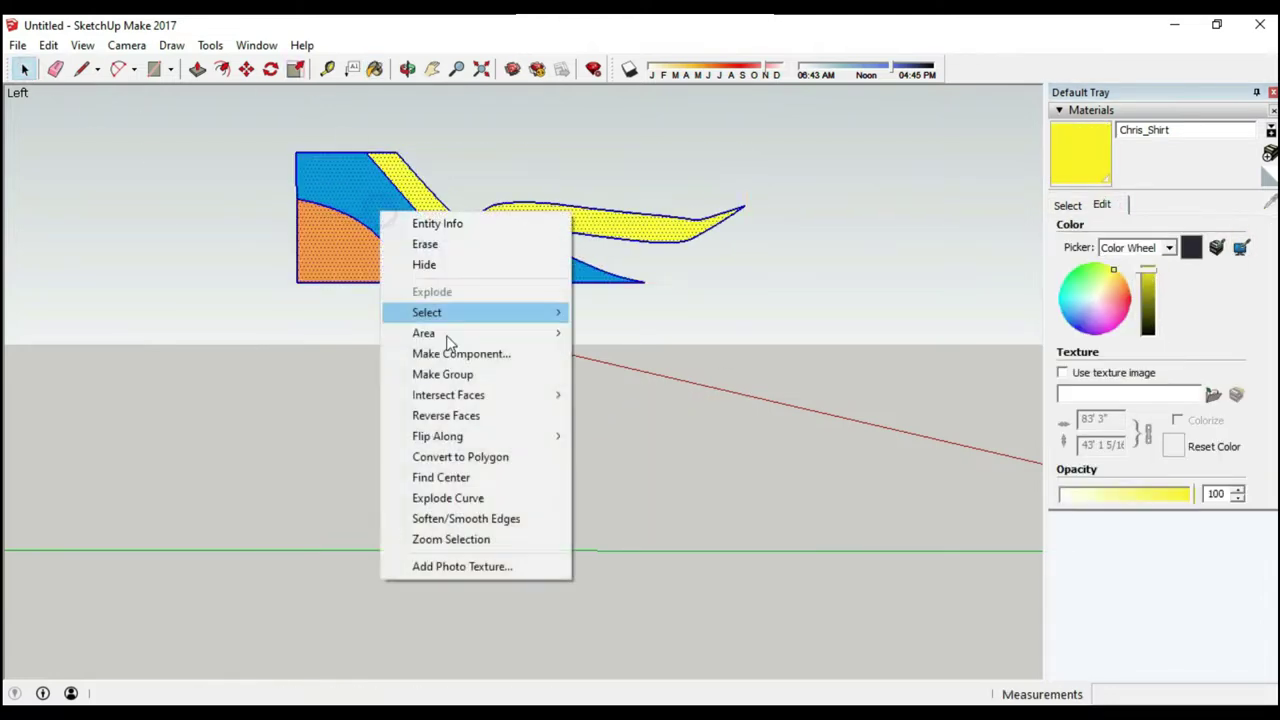
pyautogui.click(39, 92)
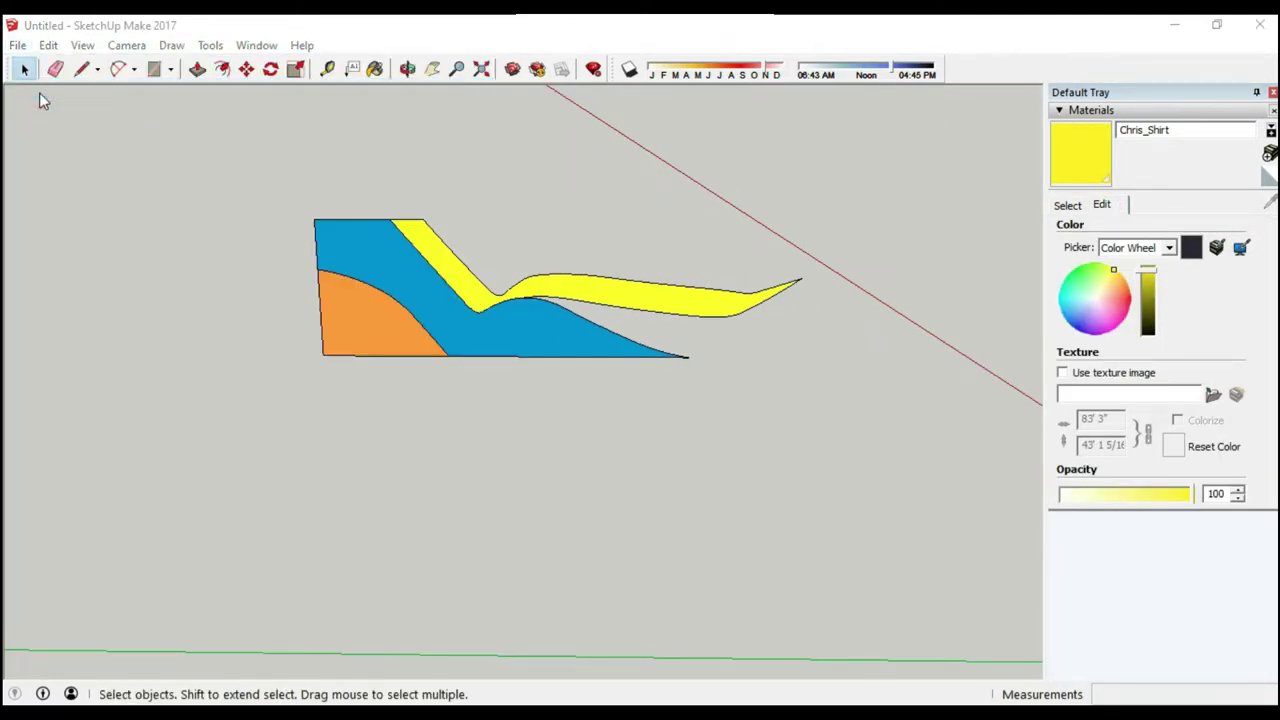
# - Open Algs Bus Arts - Algs Bus Prime 5 from Bus Models and save it as 'Cayetano Bus Lines Inc - Algs Bus Prime 5'
pyautogui.doubleClick(330, 200)
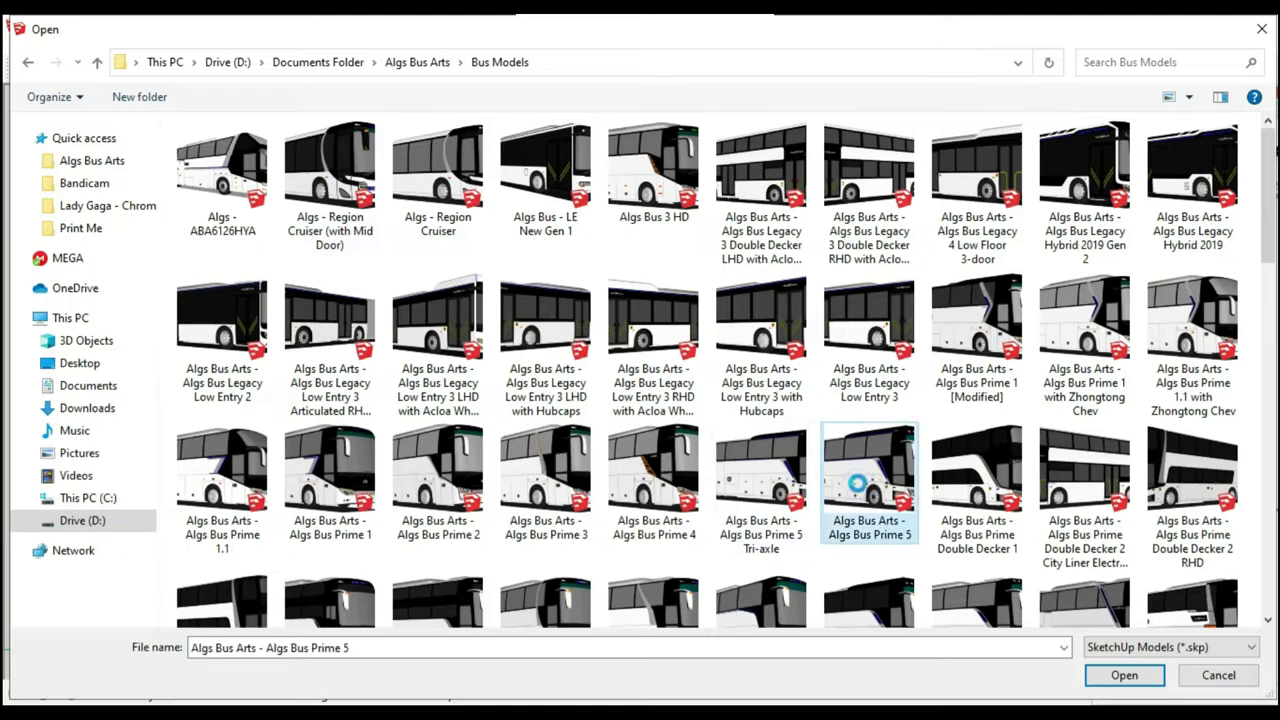
pyautogui.click(1124, 675)
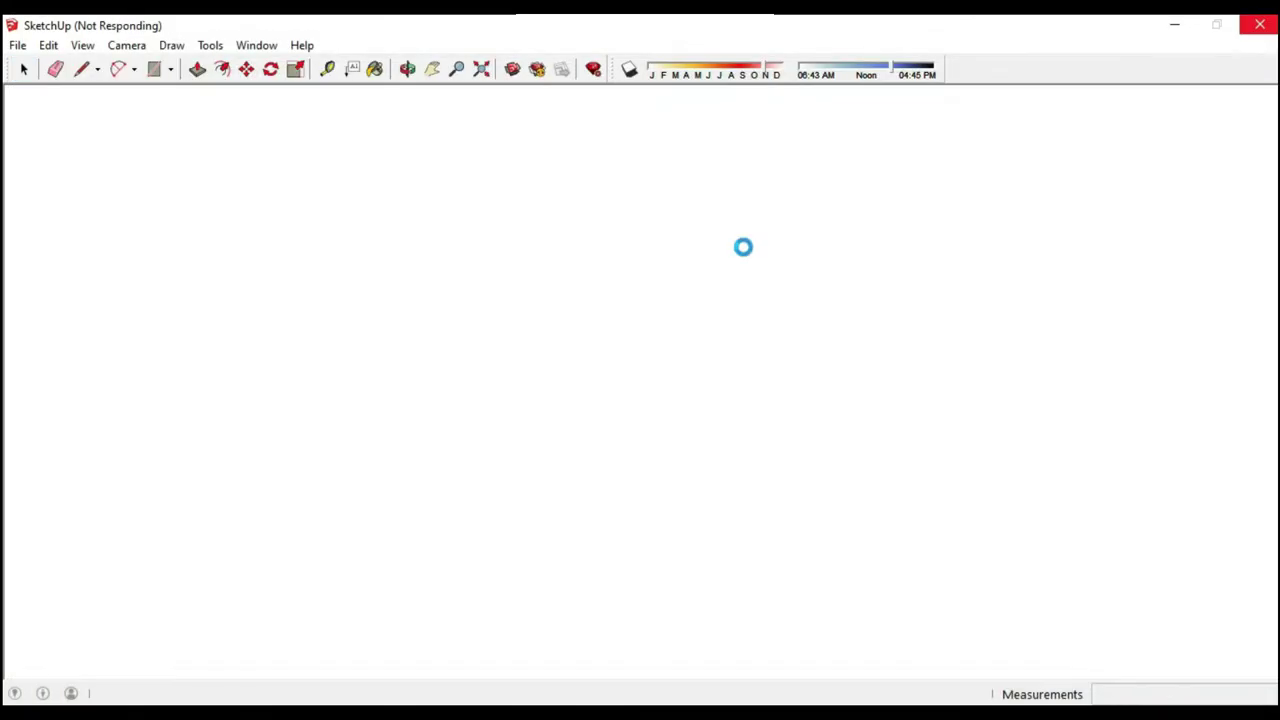
pyautogui.click(17, 45)
pyautogui.click(60, 132)
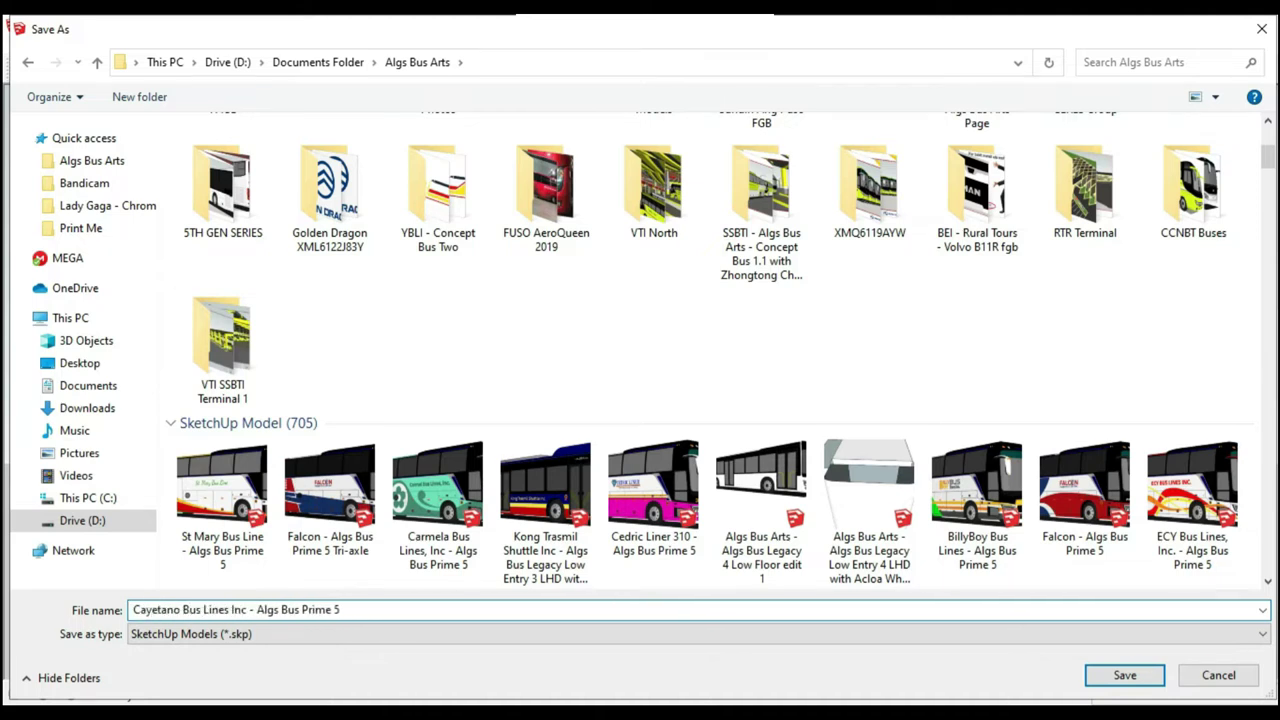
pyautogui.click(1107, 677)
pyautogui.click(457, 75)
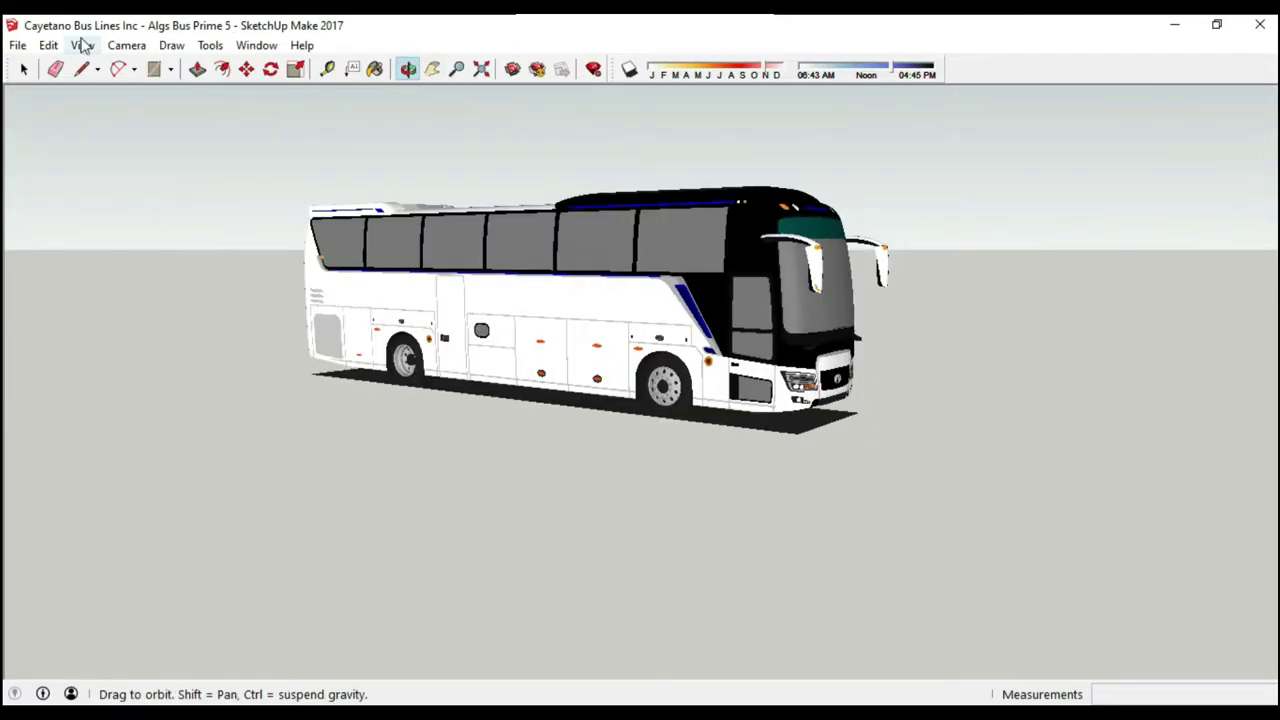
# - Switch faces to Monochrome and paste the yellow, blue and orange livery shapes beside the bus
pyautogui.click(82, 45)
pyautogui.moveTo(500, 300); pyautogui.dragTo(712, 350)
pyautogui.press('l')
pyautogui.click(705, 352)
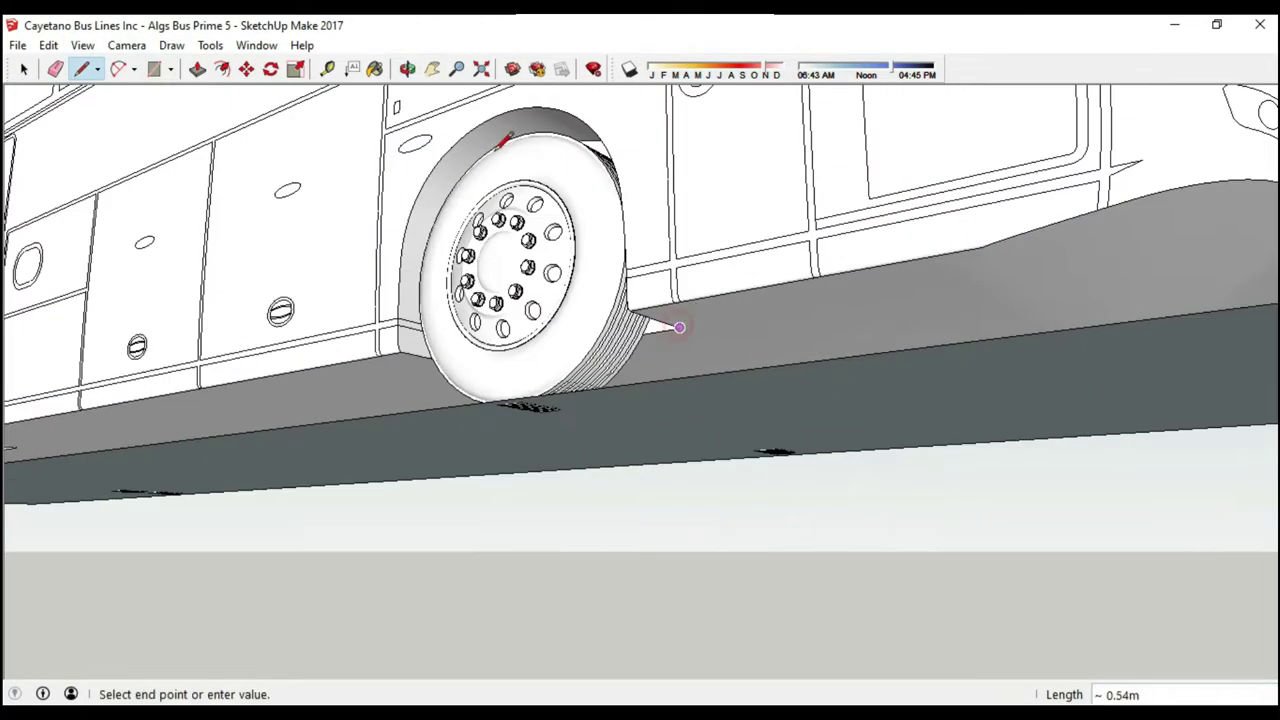
pyautogui.scroll(-5, 657, 322)
pyautogui.scroll(-3, 500, 400)
pyautogui.hotkey('ctrl', 'v')
pyautogui.click(355, 552)
# - In the Left standard view, scale the livery down to fit the bus's side
pyautogui.click(126, 45)
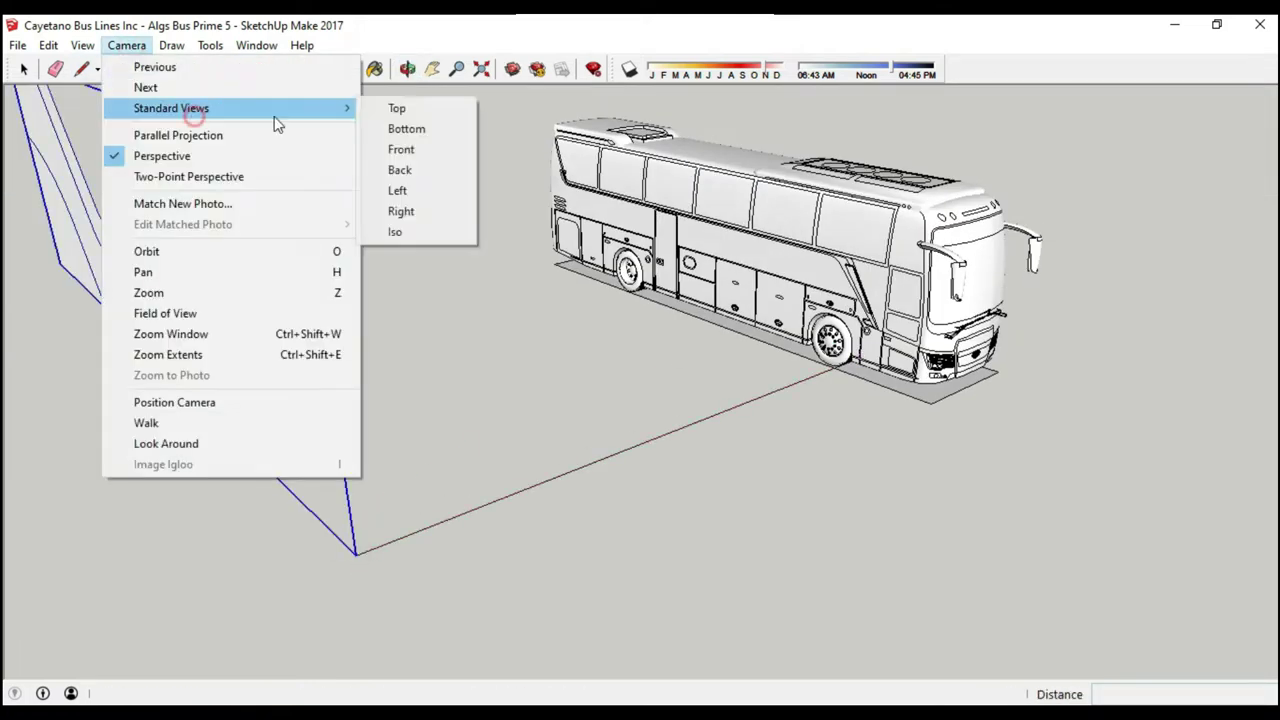
pyautogui.click(394, 189)
pyautogui.press('s')
pyautogui.scroll(3, 617, 350)
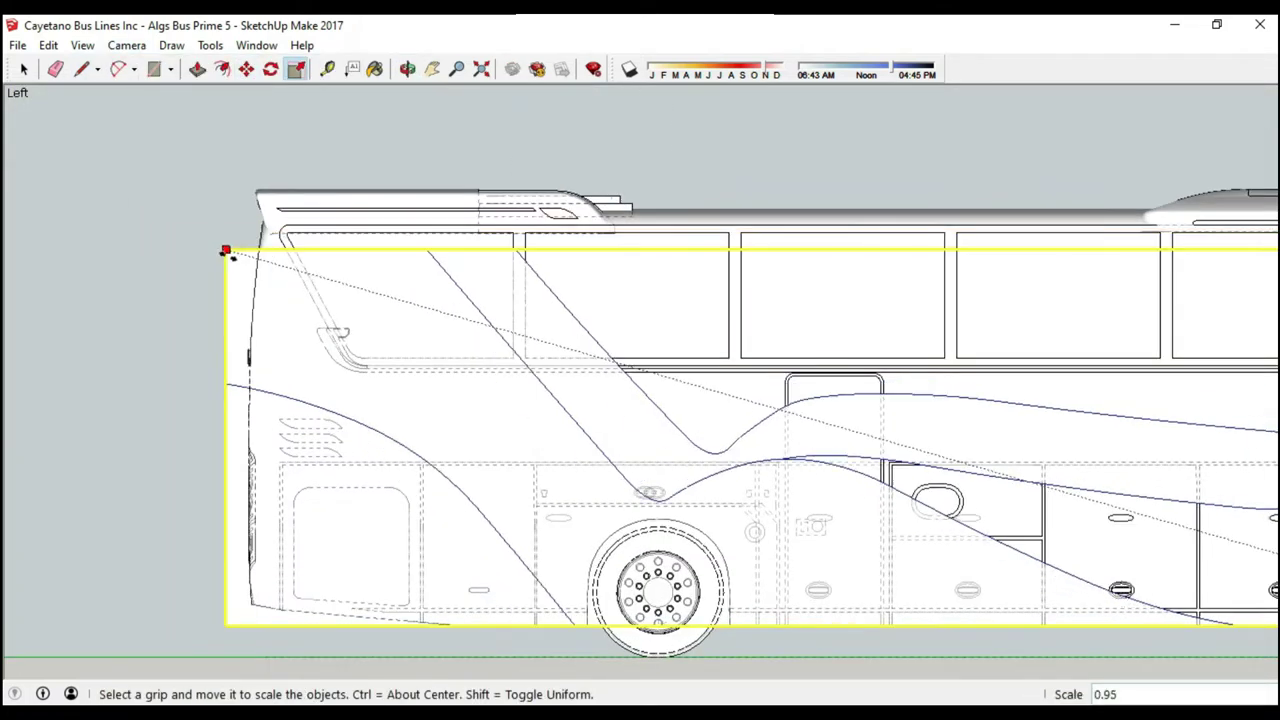
pyautogui.scroll(-3, 234, 257)
pyautogui.moveTo(1091, 263); pyautogui.dragTo(888, 347)
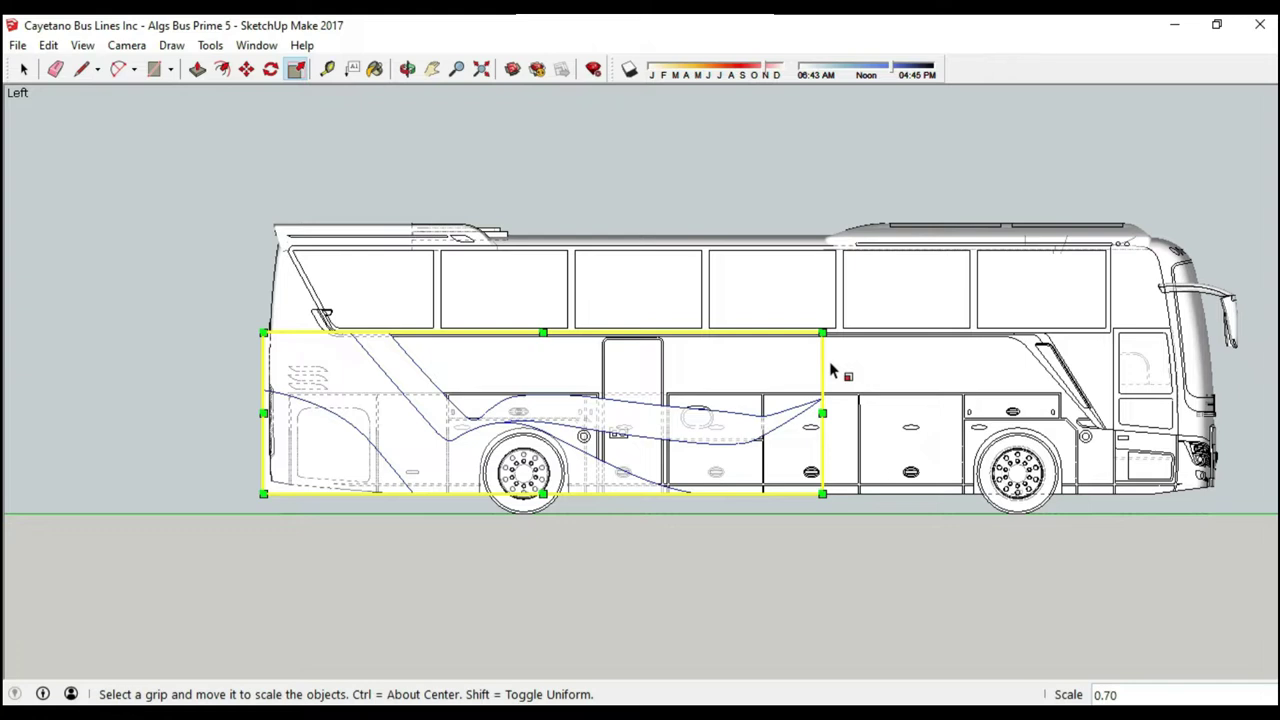
# - Zoom in and out to check the scaled livery along the lower body
pyautogui.scroll(1, 732, 425)
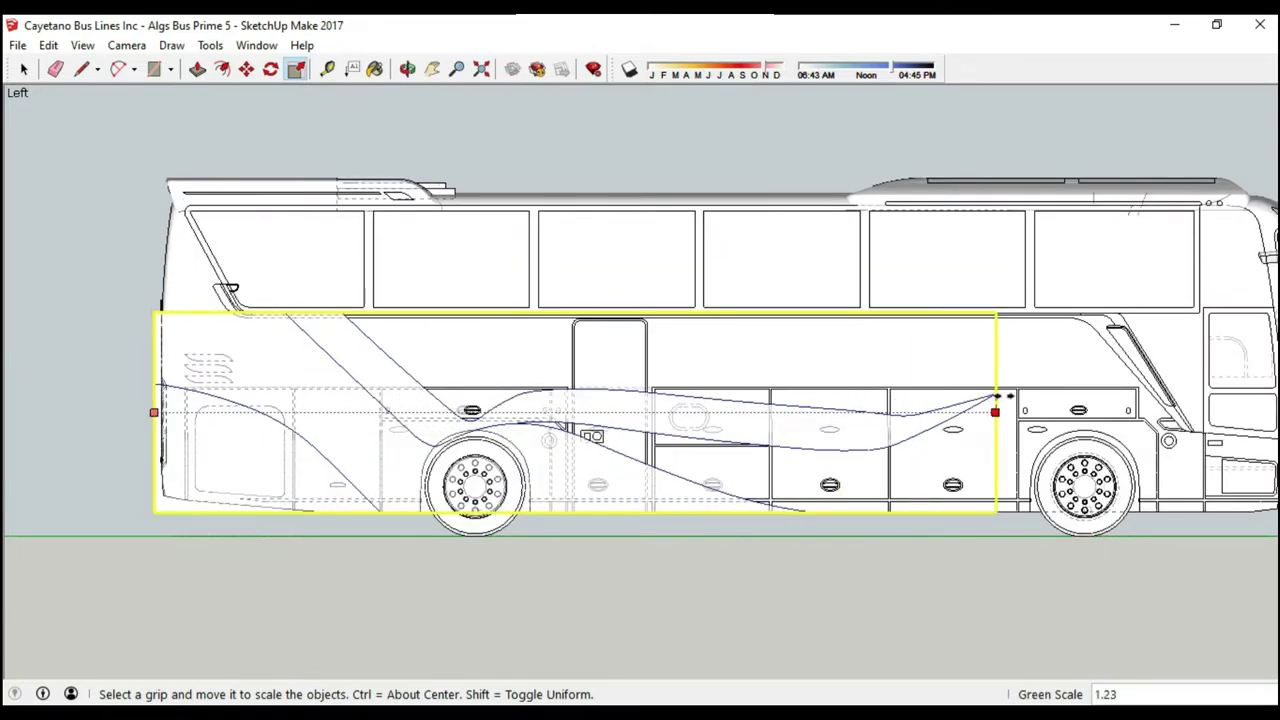
pyautogui.scroll(5, 381, 318)
pyautogui.scroll(-3, 1025, 340)
pyautogui.scroll(3, 394, 320)
pyautogui.scroll(3, 366, 415)
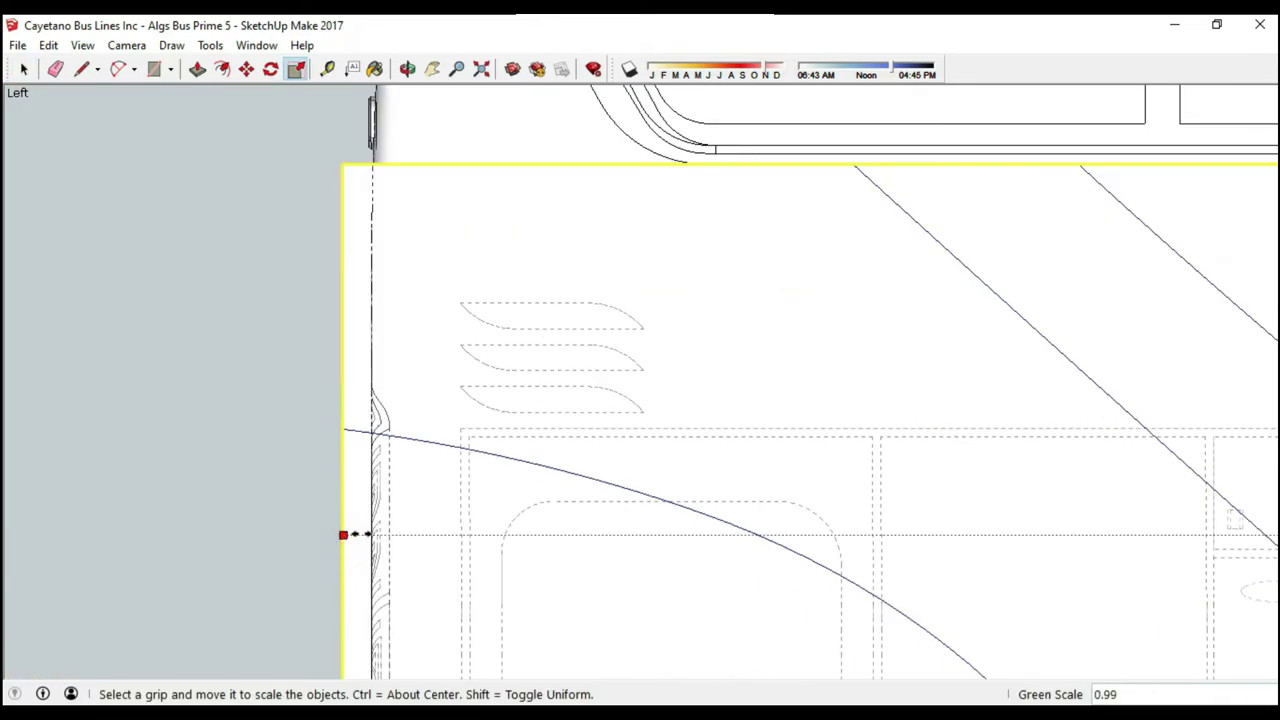
pyautogui.scroll(1, 392, 438)
pyautogui.scroll(2, 392, 440)
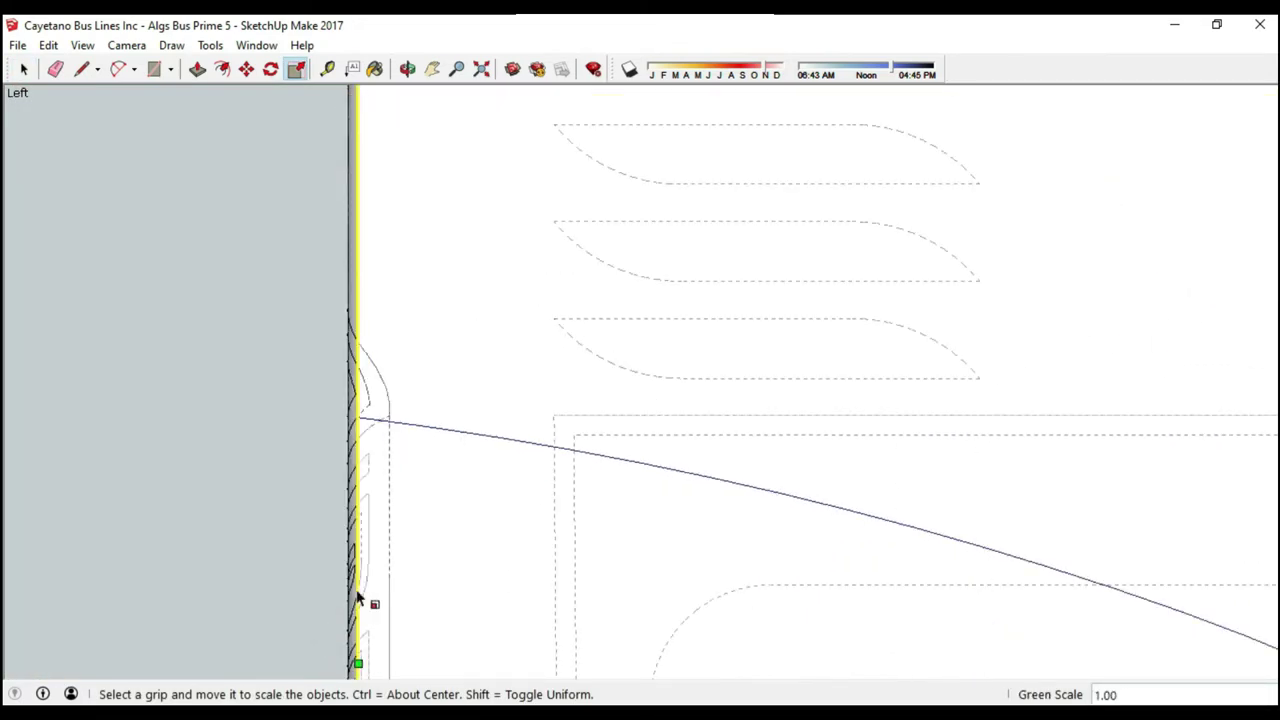
pyautogui.press('space')
pyautogui.scroll(-3, 174, 257)
pyautogui.scroll(-5, 276, 352)
pyautogui.click(82, 45)
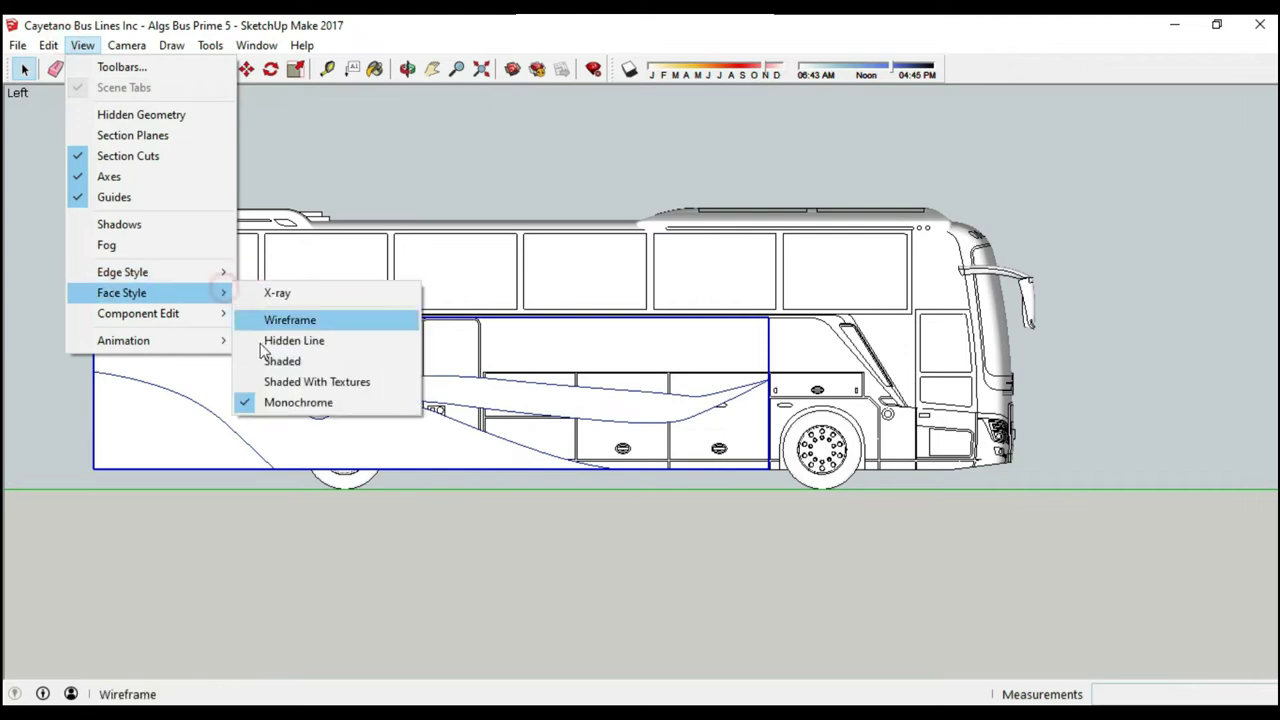
# - Restore Shaded With Textures faces and toggle thick profile edges before editing the livery panels
pyautogui.click(300, 381)
pyautogui.moveTo(121, 292)
pyautogui.scroll(1, 490, 170)
pyautogui.click(126, 45)
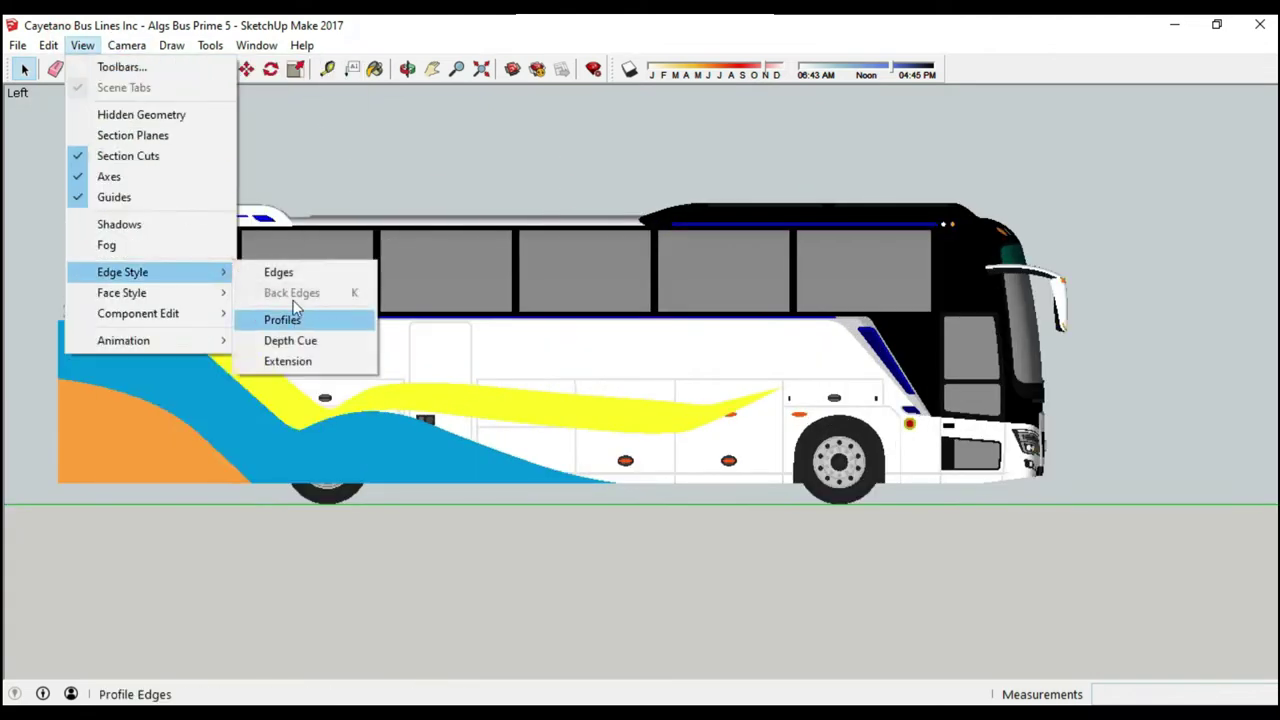
pyautogui.click(296, 308)
pyautogui.press('e')
pyautogui.press('m')
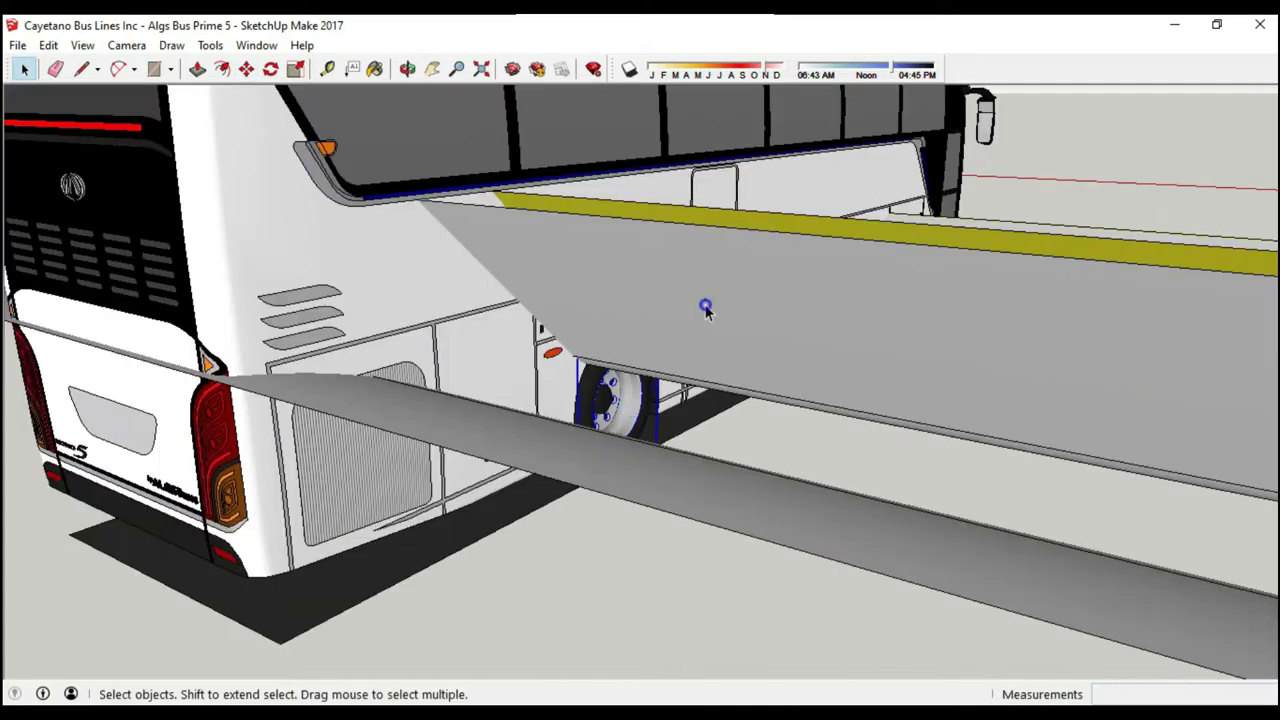
# - Select the long leftover livery panel group and delete it
pyautogui.click(950, 545)
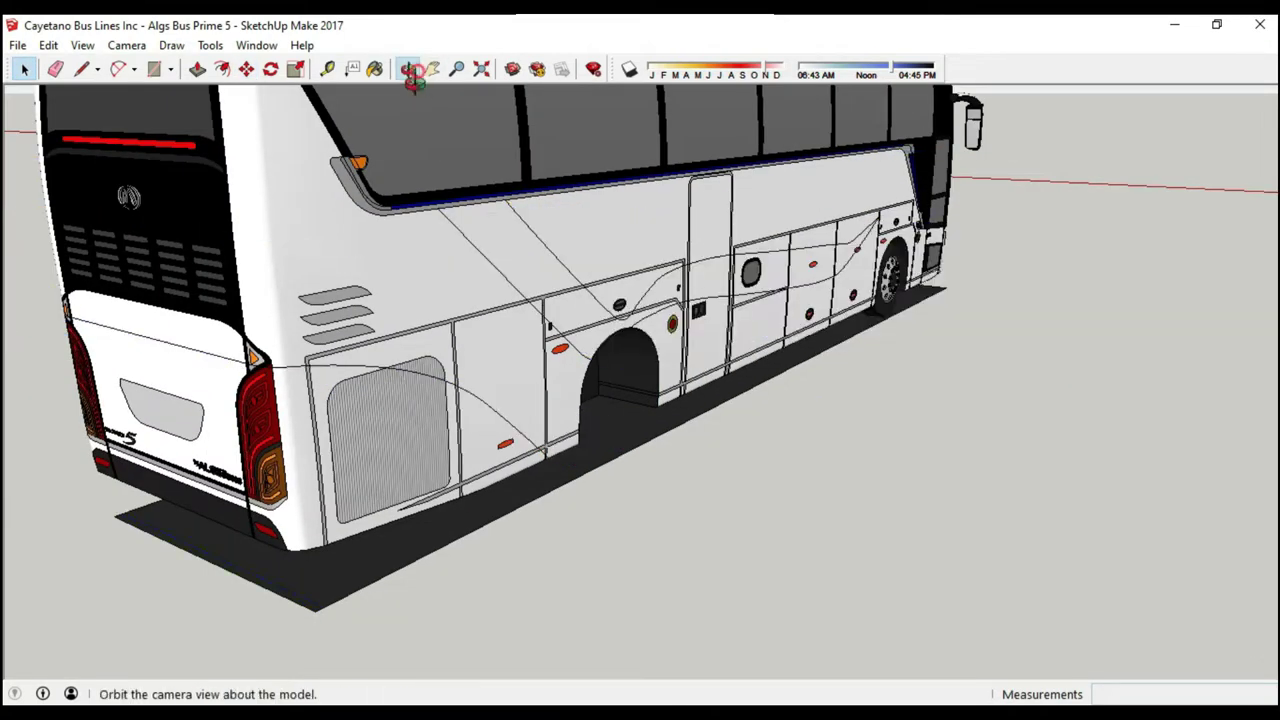
pyautogui.click(408, 68)
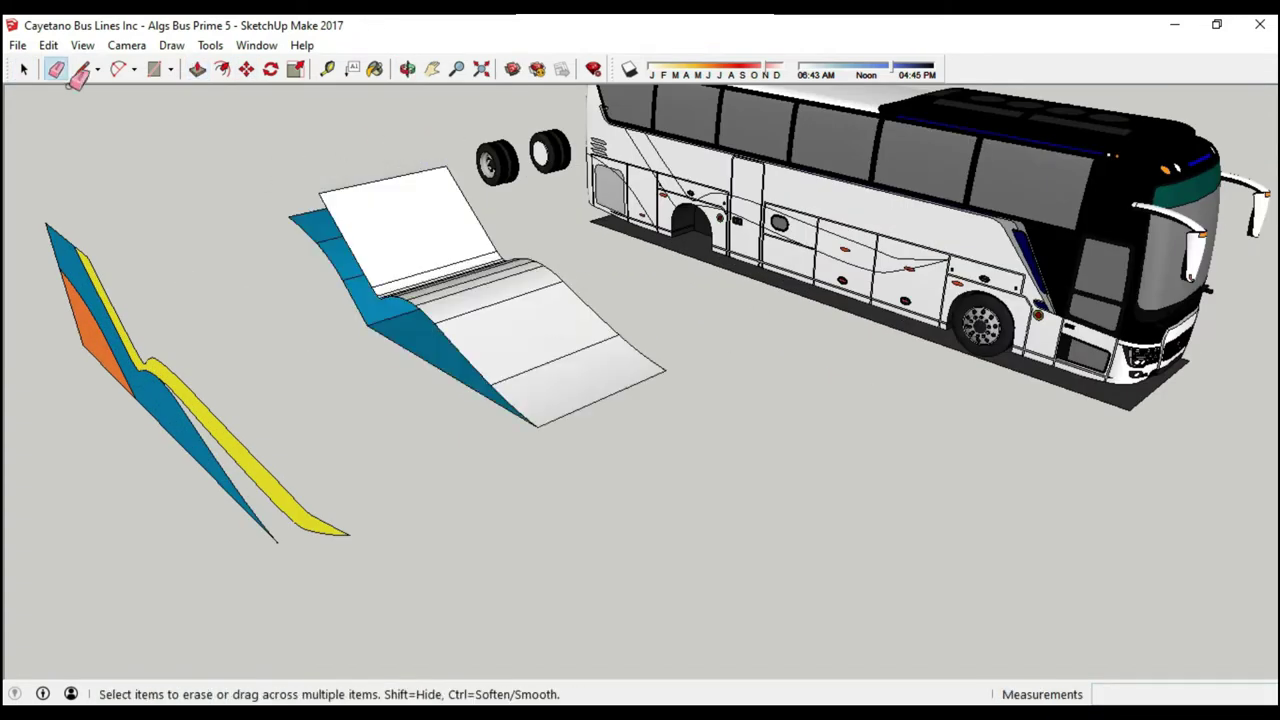
pyautogui.moveTo(432, 354)
pyautogui.mouseDown(button='middle')
pyautogui.moveTo(571, 351)
pyautogui.moveTo(657, 322)
pyautogui.mouseUp(button='middle')
pyautogui.press('space')
pyautogui.click(540, 372)
pyautogui.moveTo(540, 372); pyautogui.dragTo(712, 305, button='middle')
pyautogui.rightClick(712, 305)
pyautogui.press('Escape')
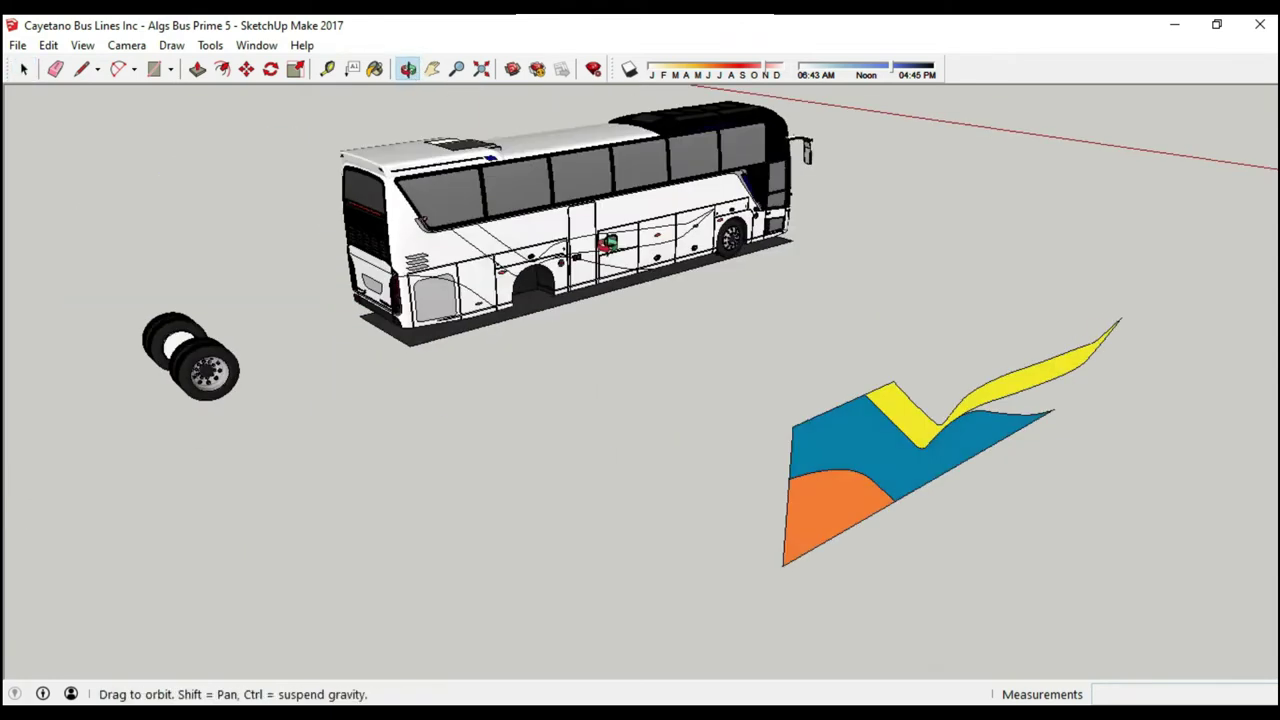
# - Move the wheels and small rear piece back onto the bus, leaving the livery sheet beside it
pyautogui.scroll(5, 457, 206)
pyautogui.scroll(5, 444, 204)
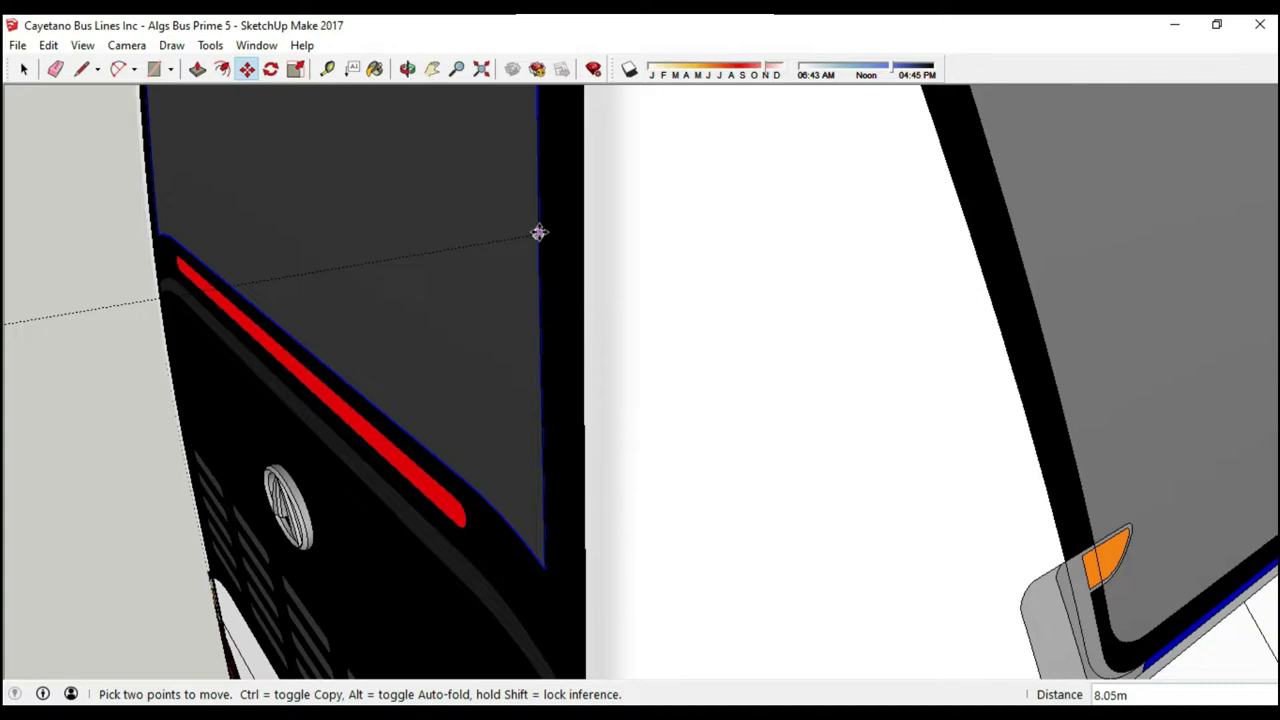
pyautogui.scroll(2, 539, 232)
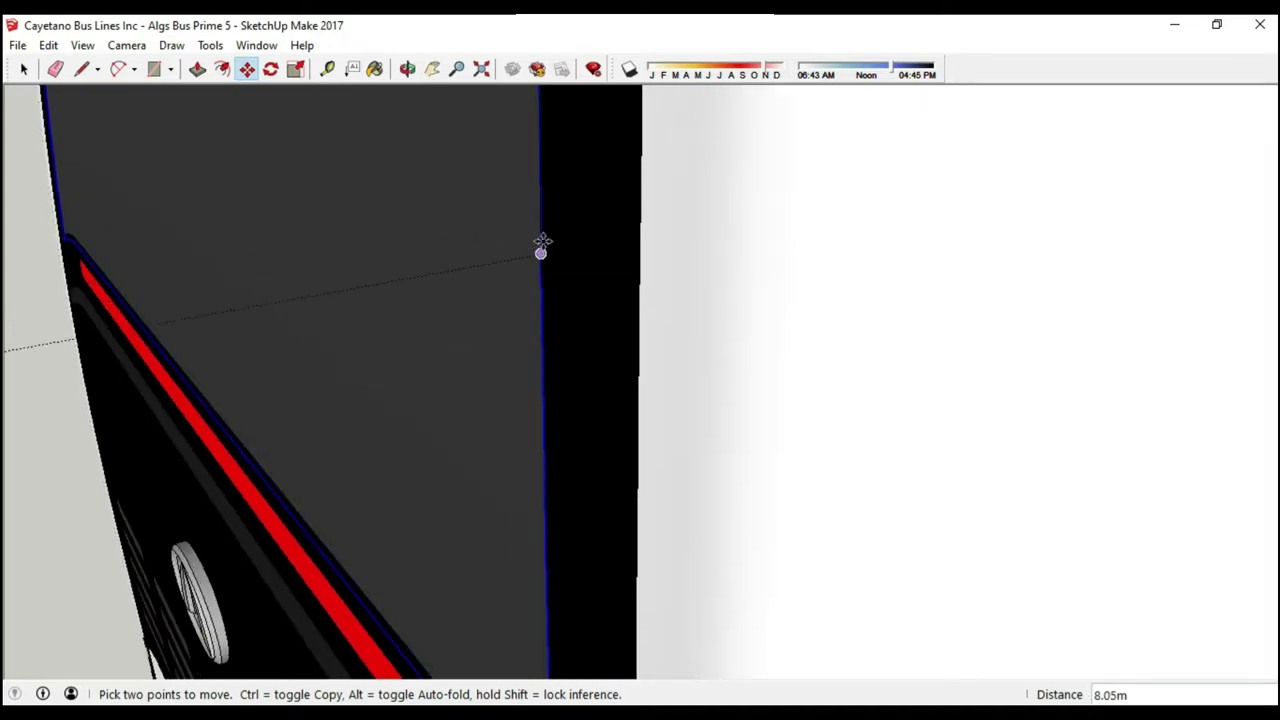
pyautogui.scroll(-3, 541, 245)
pyautogui.scroll(-5, 520, 290)
pyautogui.scroll(-3, 494, 333)
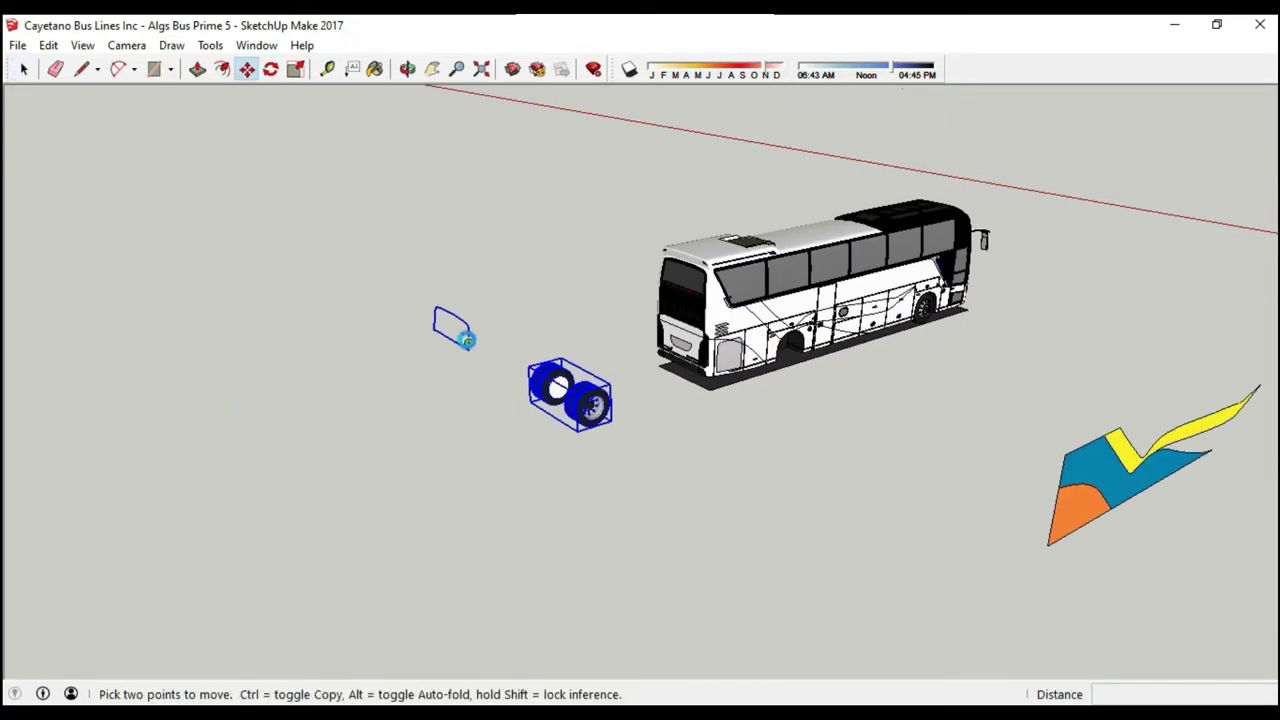
pyautogui.click(466, 340)
pyautogui.scroll(2, 466, 342)
pyautogui.scroll(2, 517, 360)
pyautogui.scroll(3, 814, 270)
pyautogui.scroll(3, 915, 245)
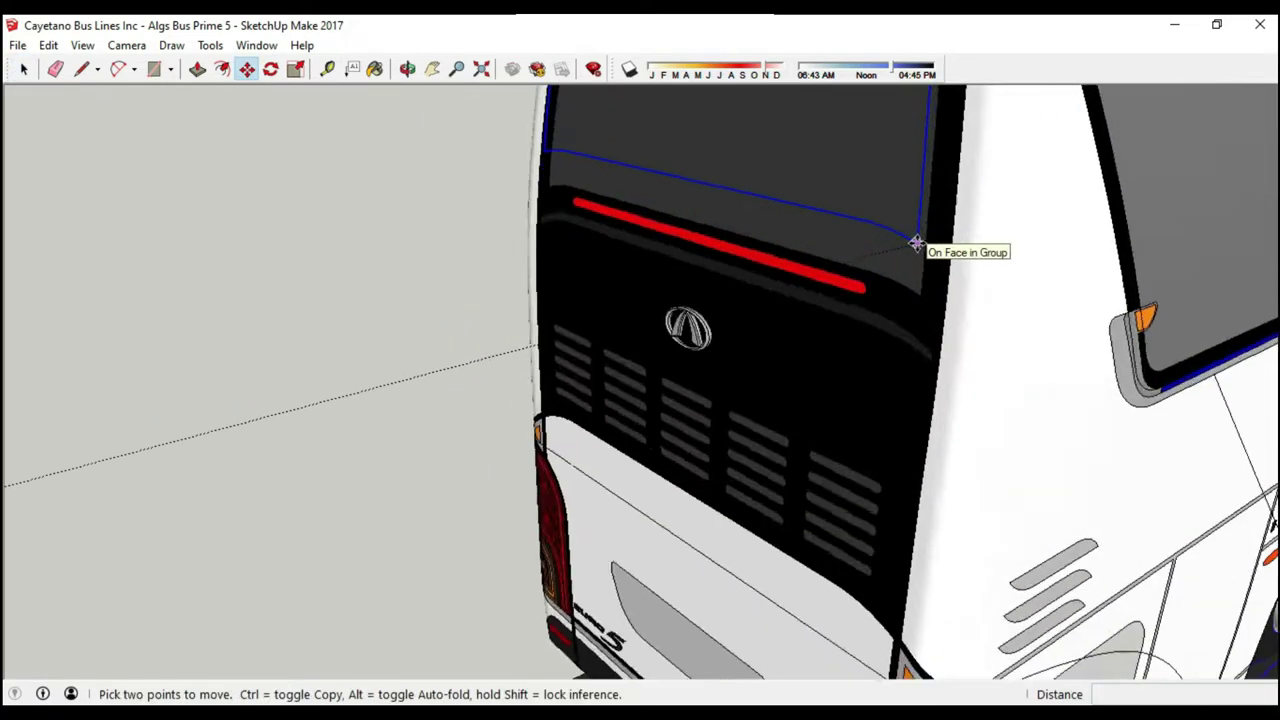
pyautogui.scroll(2, 916, 244)
pyautogui.moveTo(928, 383); pyautogui.dragTo(826, 343, button='middle')
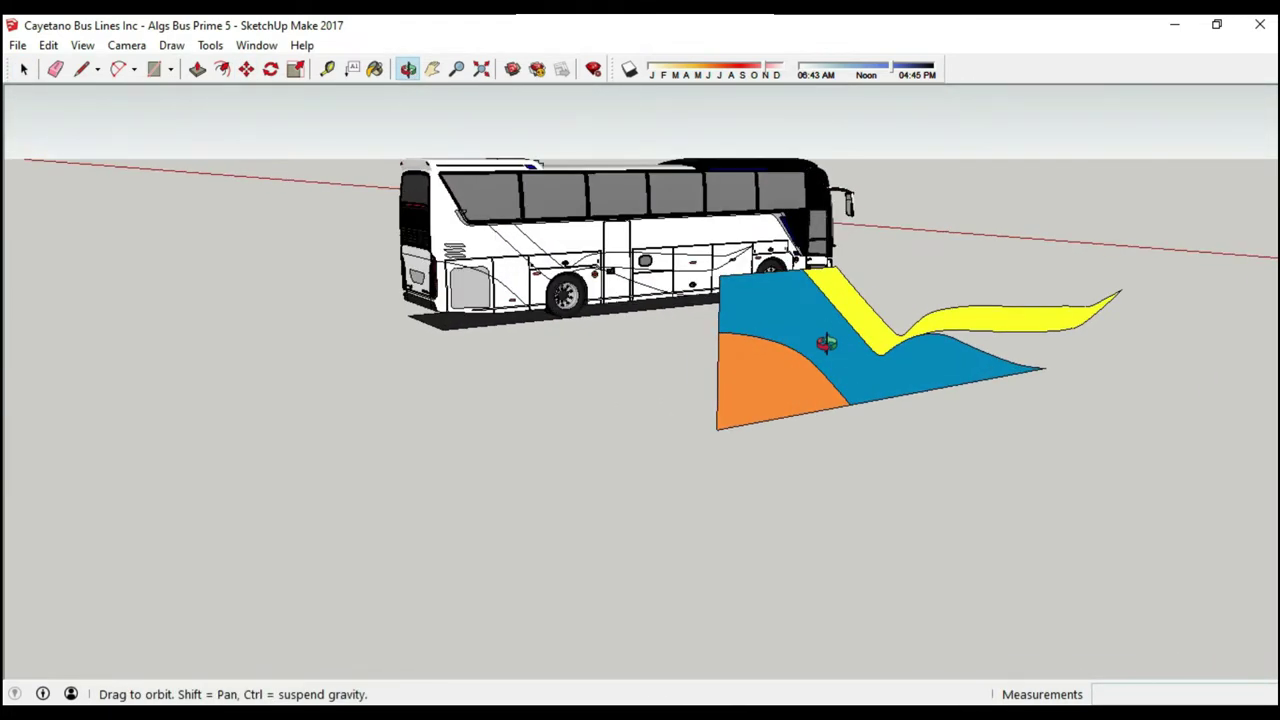
# - With yellow paint active, outline a cutting face from the livery corner and group it
pyautogui.press('b')
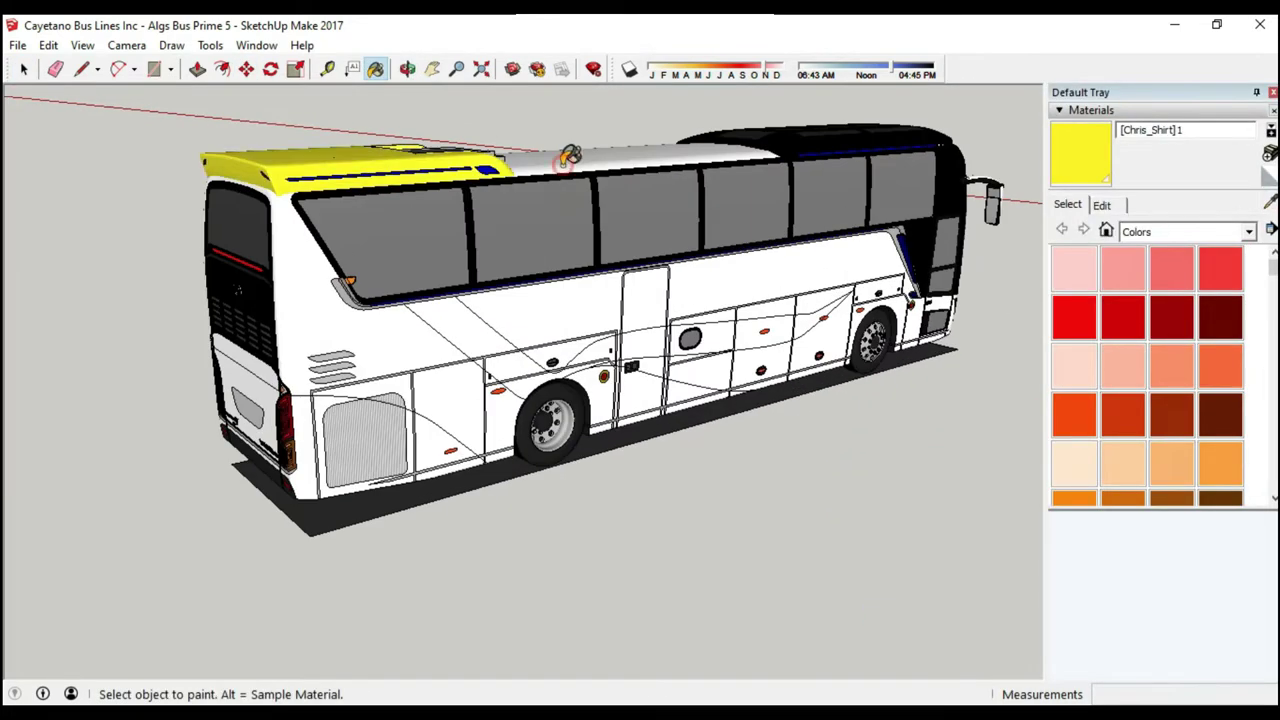
pyautogui.moveTo(433, 225); pyautogui.dragTo(360, 440, button='middle')
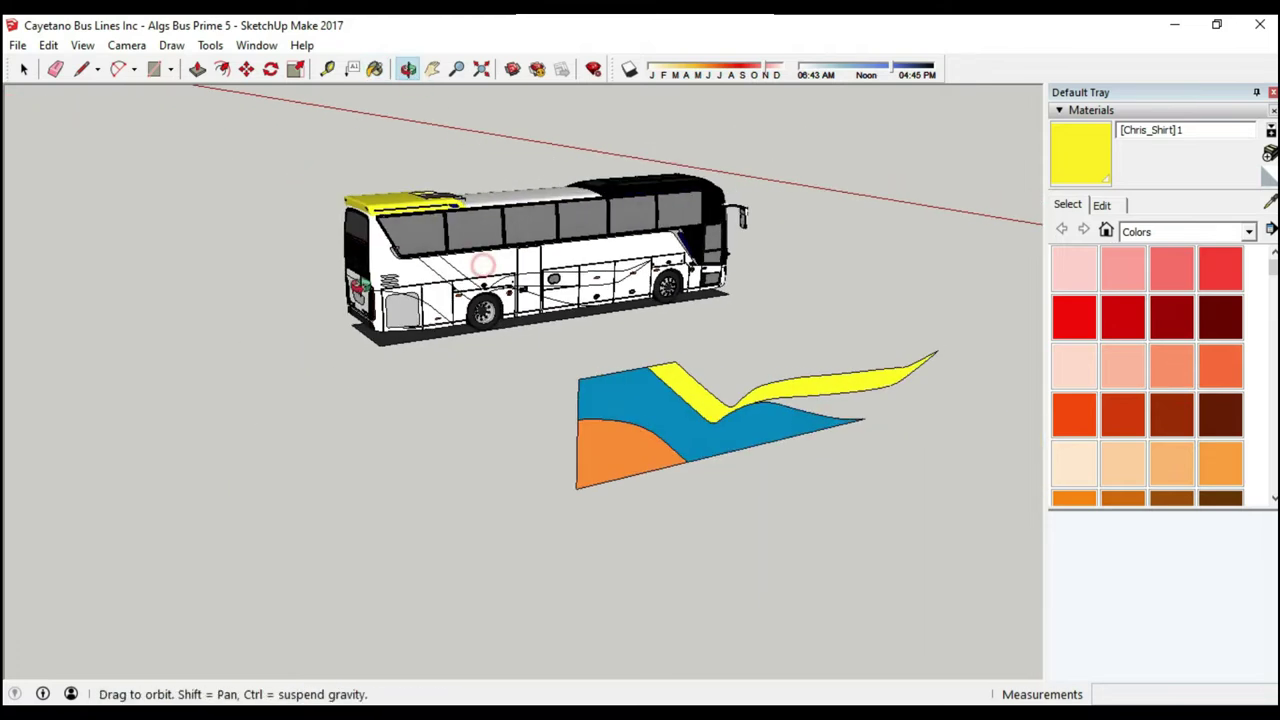
pyautogui.press('l')
pyautogui.click(358, 443)
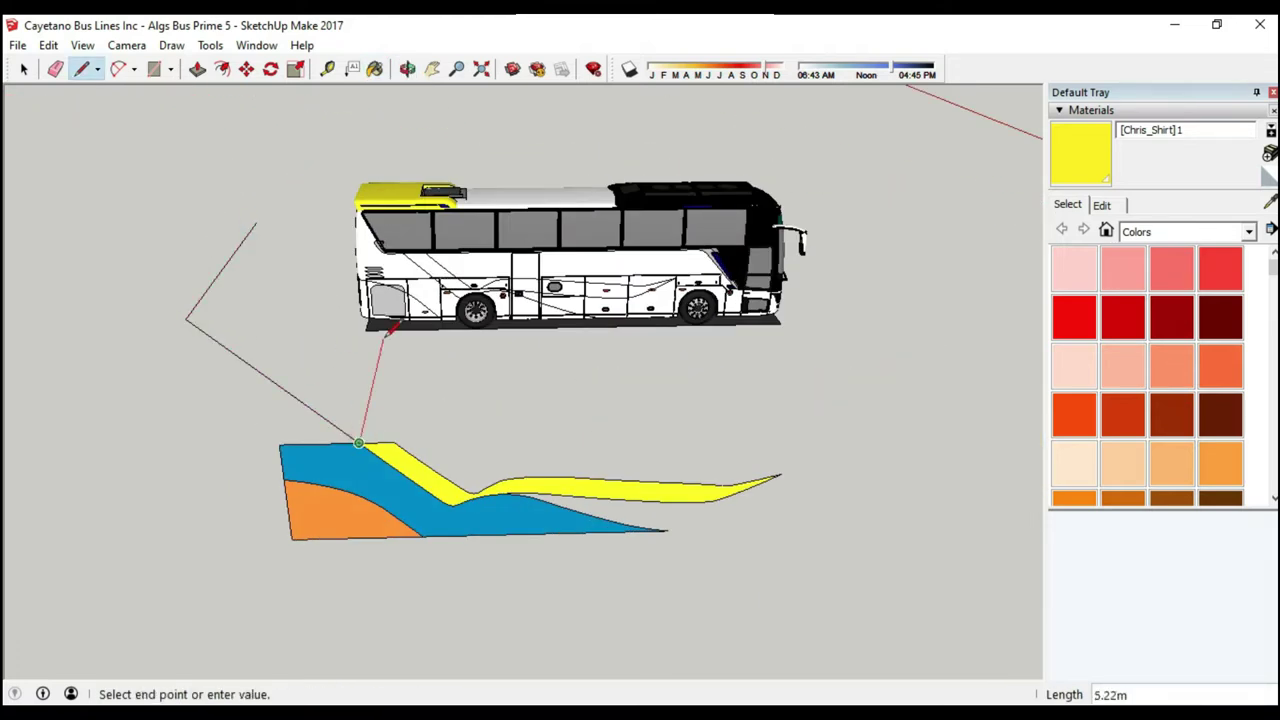
pyautogui.moveTo(390, 330); pyautogui.dragTo(306, 334, button='middle')
pyautogui.click(306, 334)
pyautogui.press('space')
pyautogui.rightClick(214, 320)
pyautogui.click(257, 486)
# - Scale the cutting-face group and review the yellow roof cap and diagonal side stripe
pyautogui.press('s')
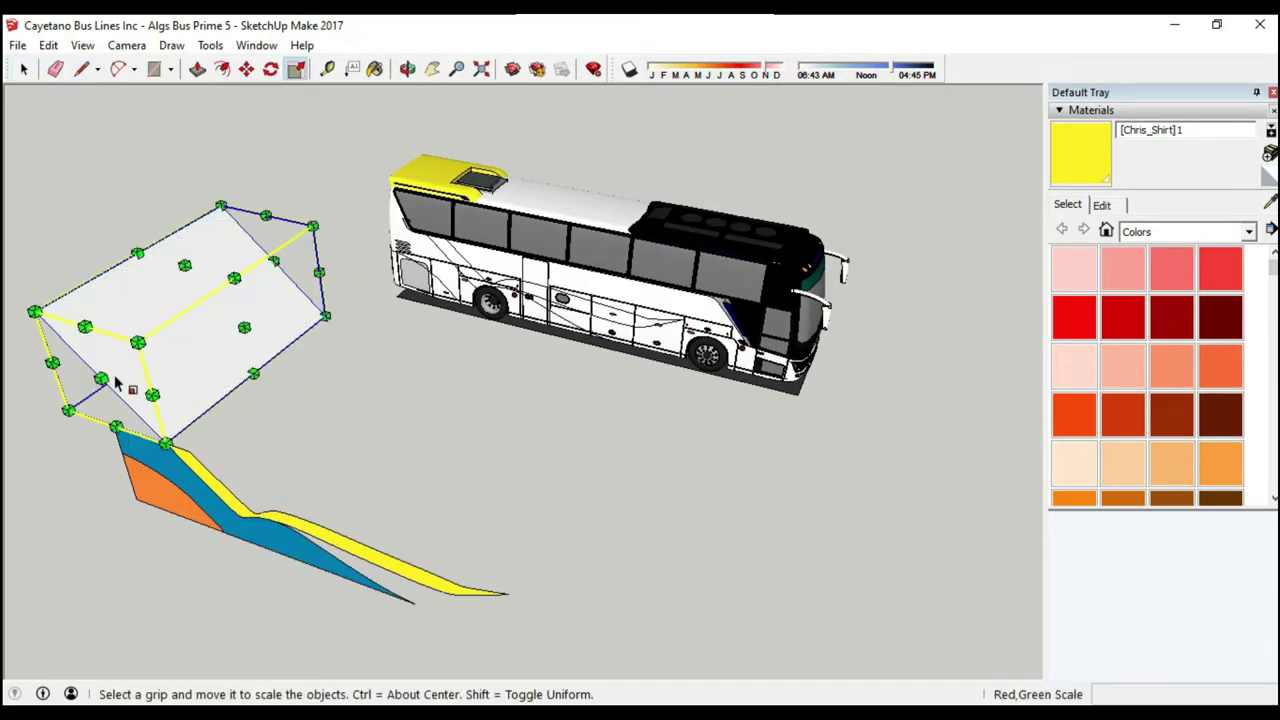
pyautogui.moveTo(115, 383); pyautogui.dragTo(270, 370, button='middle')
pyautogui.press('space')
pyautogui.rightClick(270, 370)
pyautogui.press('Escape')
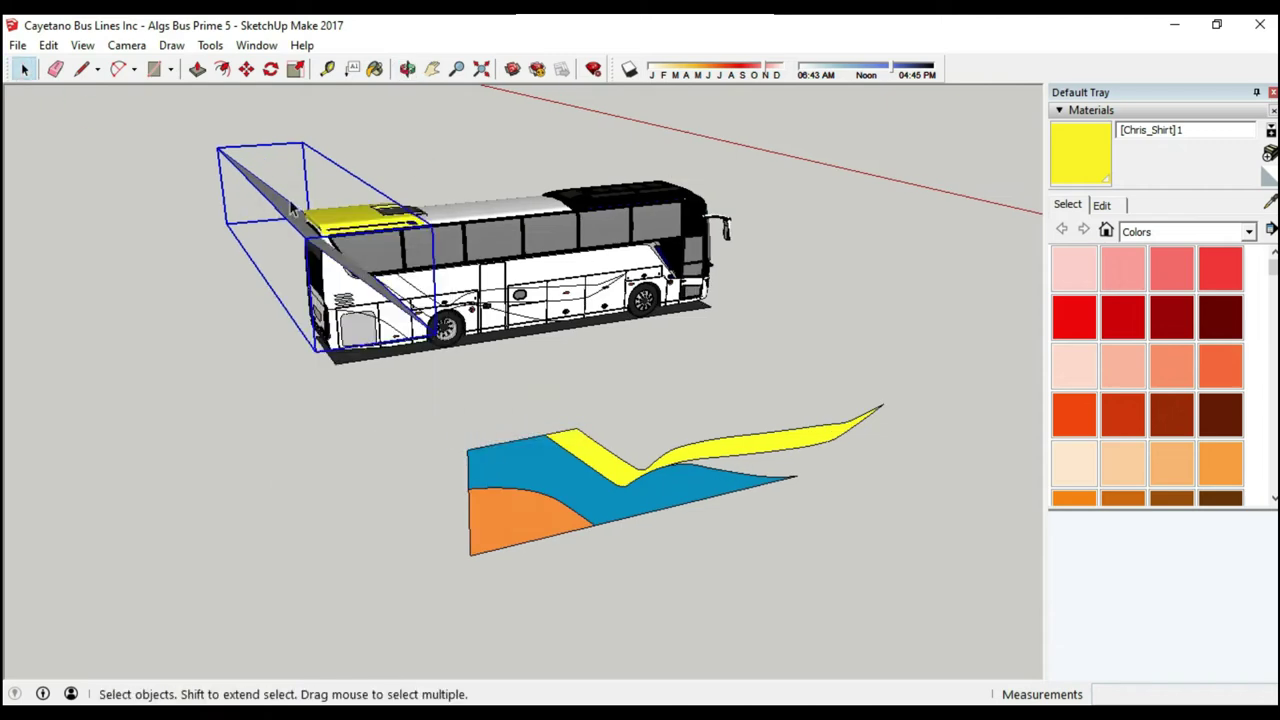
pyautogui.moveTo(293, 207); pyautogui.dragTo(497, 177, button='middle')
pyautogui.click(82, 45)
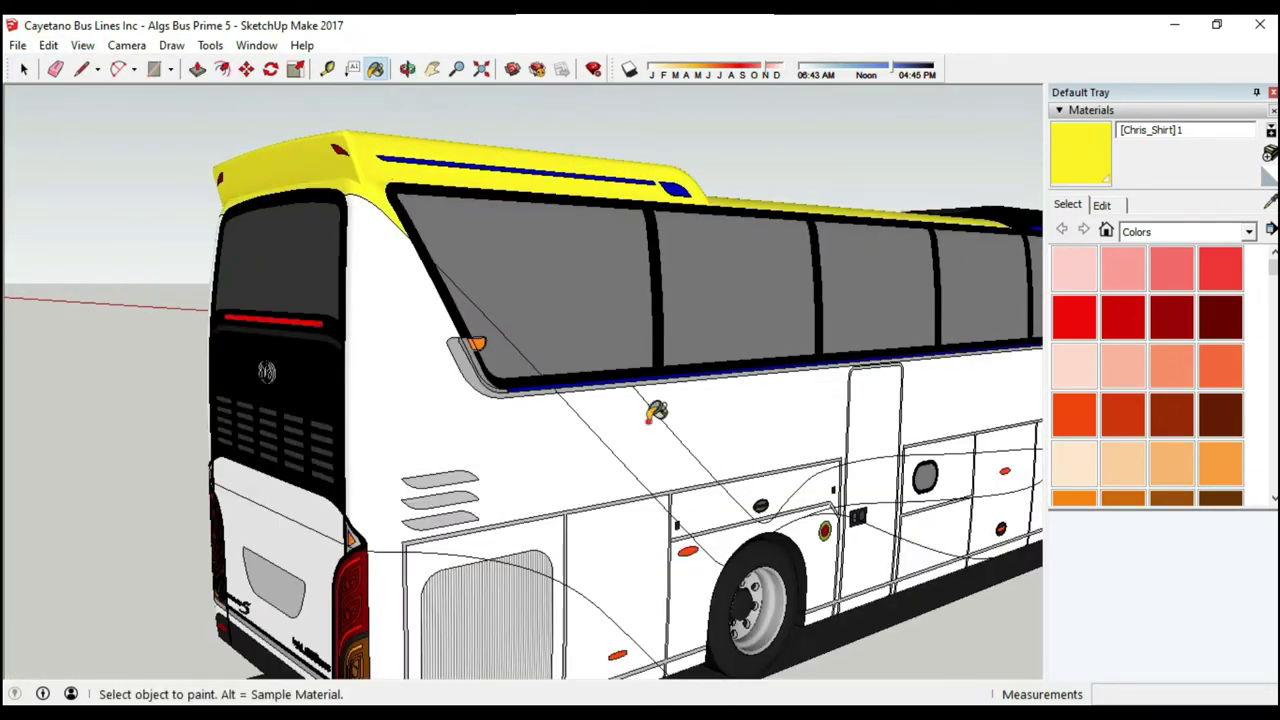
pyautogui.keyDown('shift'); pyautogui.moveTo(491, 98); pyautogui.dragTo(355, 302, button='middle'); pyautogui.keyUp('shift')
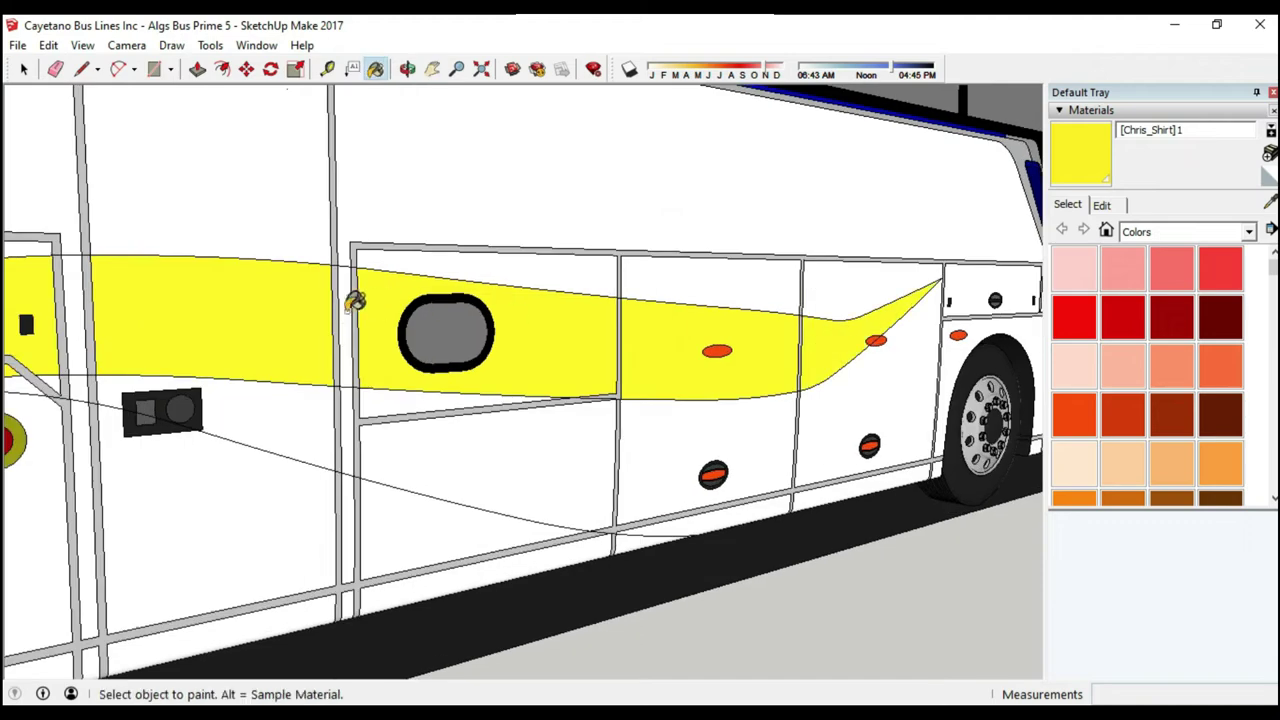
pyautogui.moveTo(194, 261); pyautogui.dragTo(598, 286, button='middle')
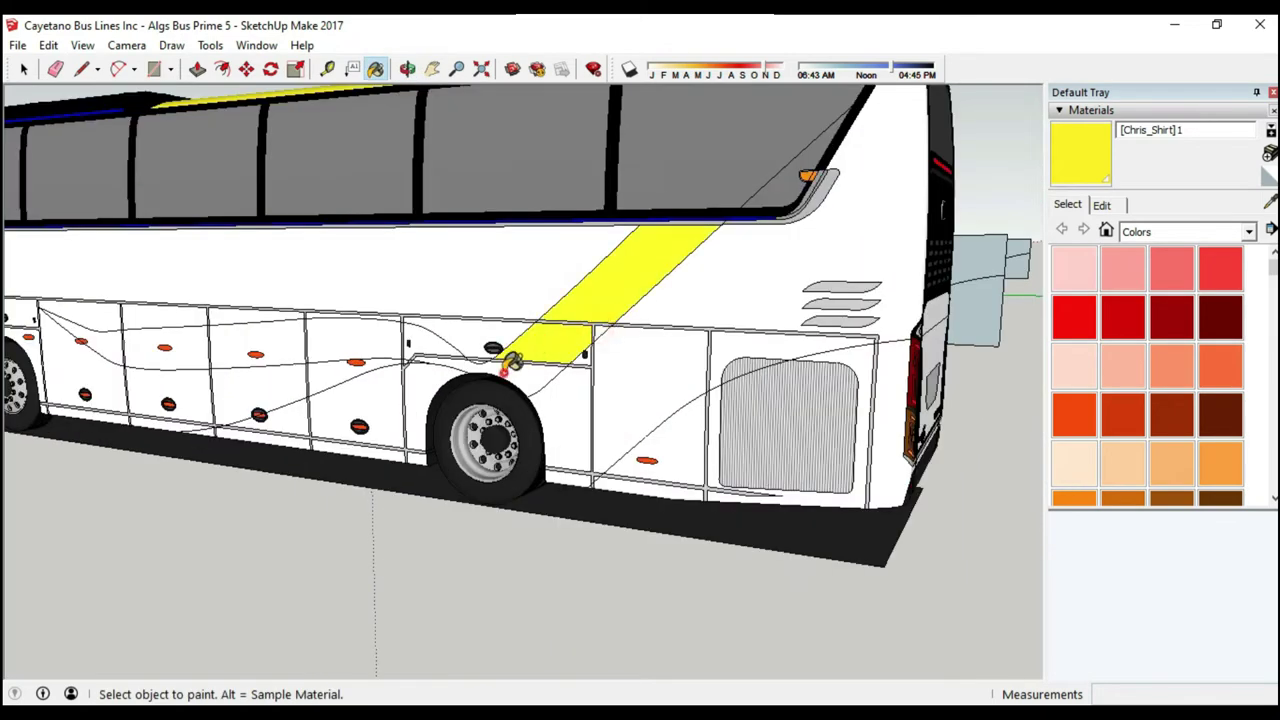
pyautogui.moveTo(168, 340); pyautogui.dragTo(571, 194, button='middle')
pyautogui.scroll(-5, 571, 194)
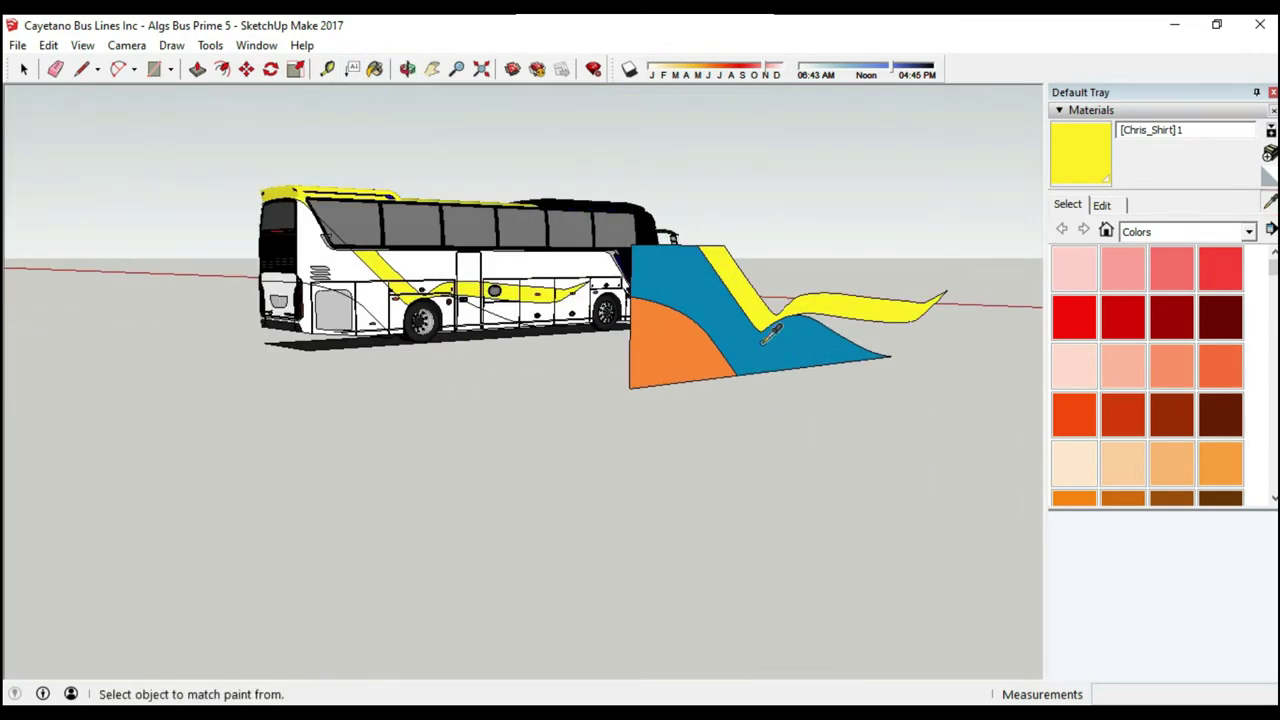
# - Sample blue from the reference livery piece and paint the panels around the wheels blue
pyautogui.keyDown('alt'); pyautogui.click(700, 300); pyautogui.keyUp('alt')
pyautogui.scroll(5, 457, 309)
pyautogui.scroll(3, 532, 383)
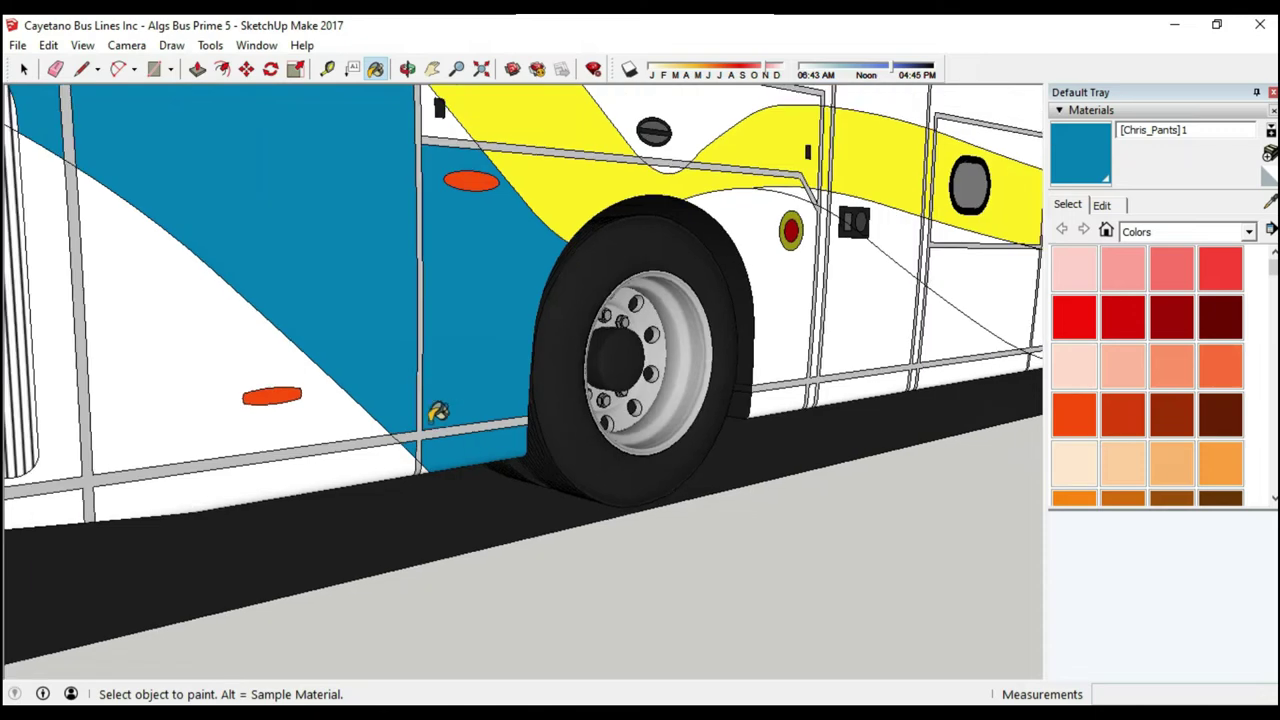
pyautogui.scroll(-1, 437, 409)
pyautogui.scroll(3, 683, 340)
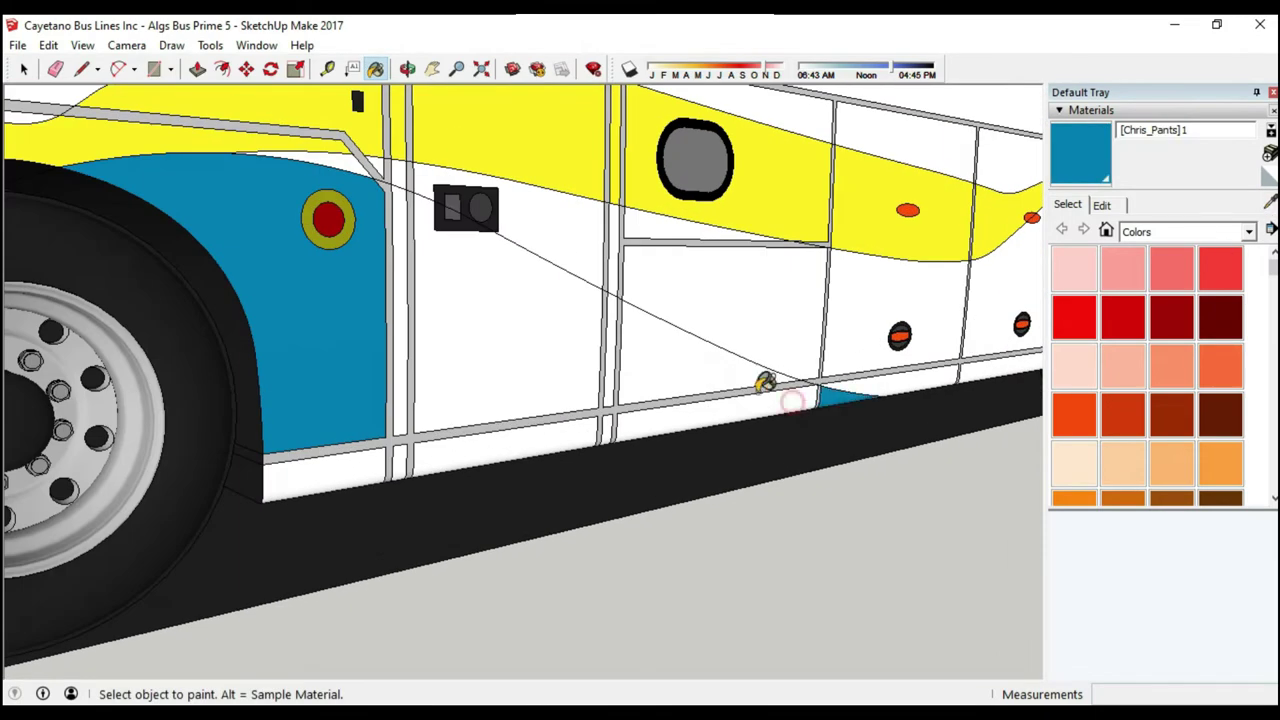
pyautogui.scroll(-5, 373, 462)
pyautogui.moveTo(373, 462); pyautogui.dragTo(643, 270, button='middle')
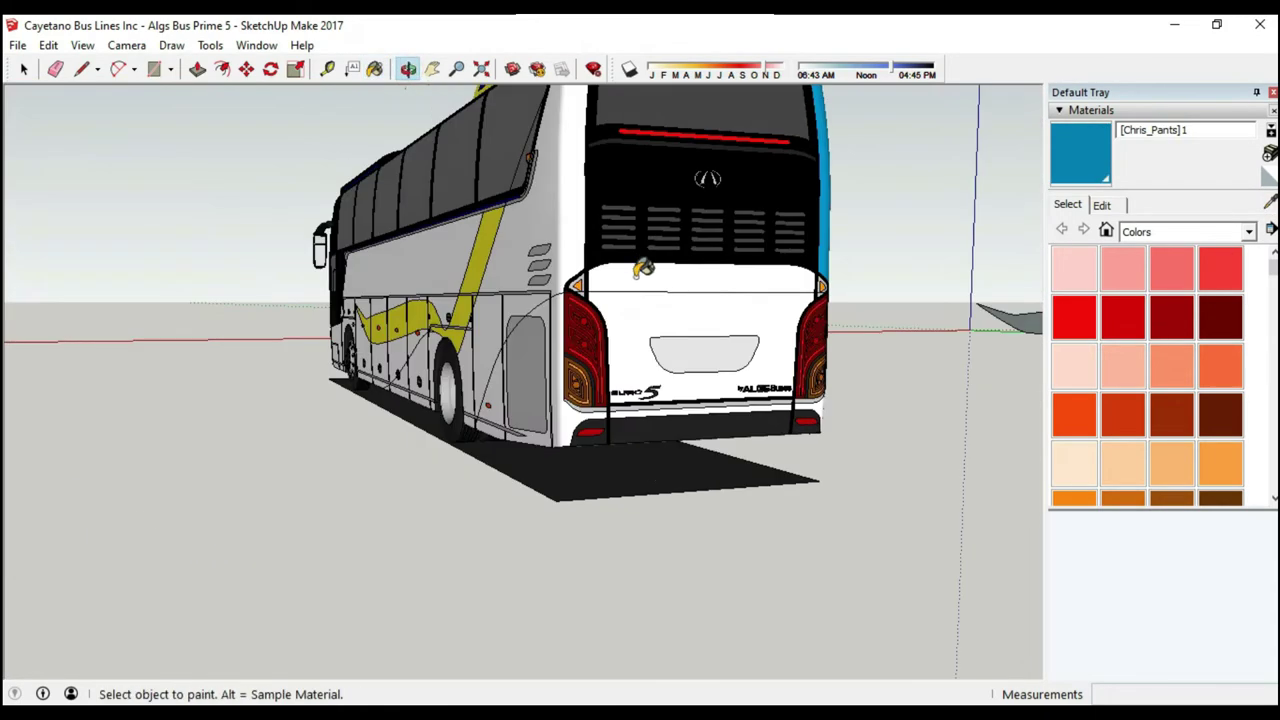
pyautogui.moveTo(460, 150); pyautogui.dragTo(640, 315, button='middle')
pyautogui.scroll(3, 640, 315)
pyautogui.scroll(2, 629, 543)
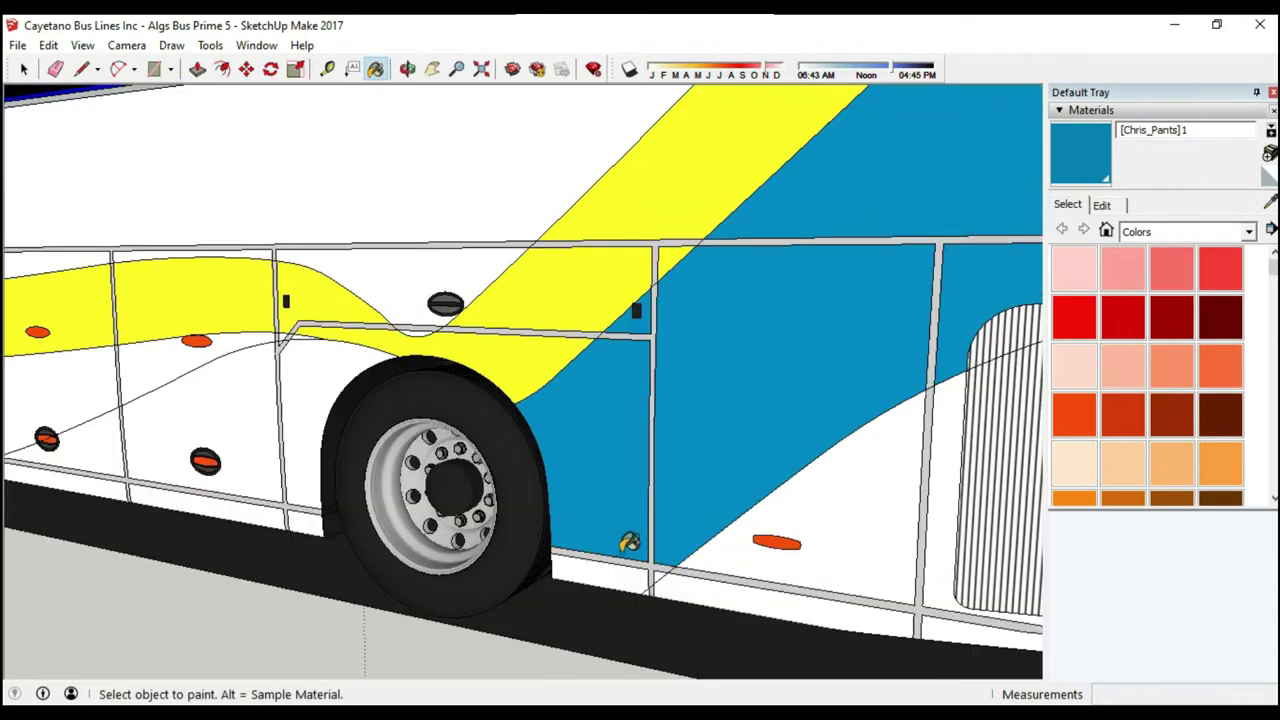
pyautogui.keyDown('shift'); pyautogui.moveTo(352, 276); pyautogui.dragTo(266, 486, button='middle'); pyautogui.keyUp('shift')
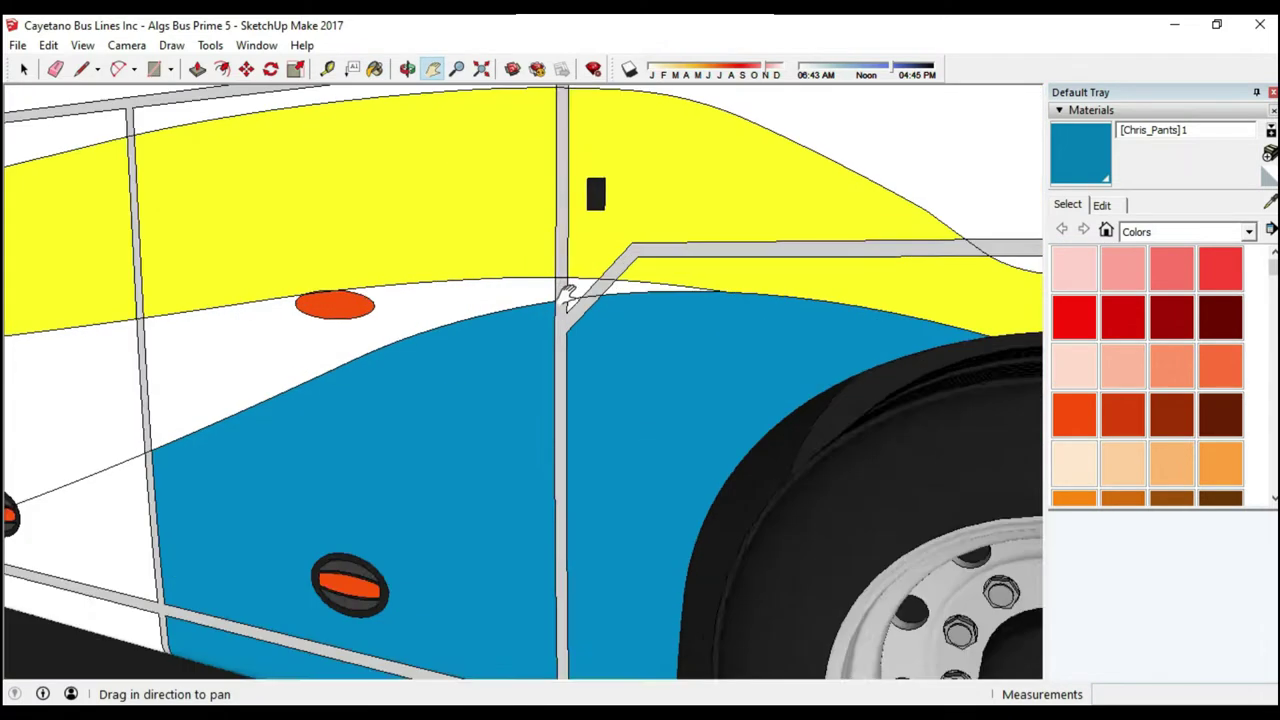
pyautogui.scroll(2, 266, 486)
pyautogui.scroll(-4, 434, 423)
pyautogui.moveTo(434, 423); pyautogui.dragTo(793, 268, button='middle')
pyautogui.scroll(-4, 793, 268)
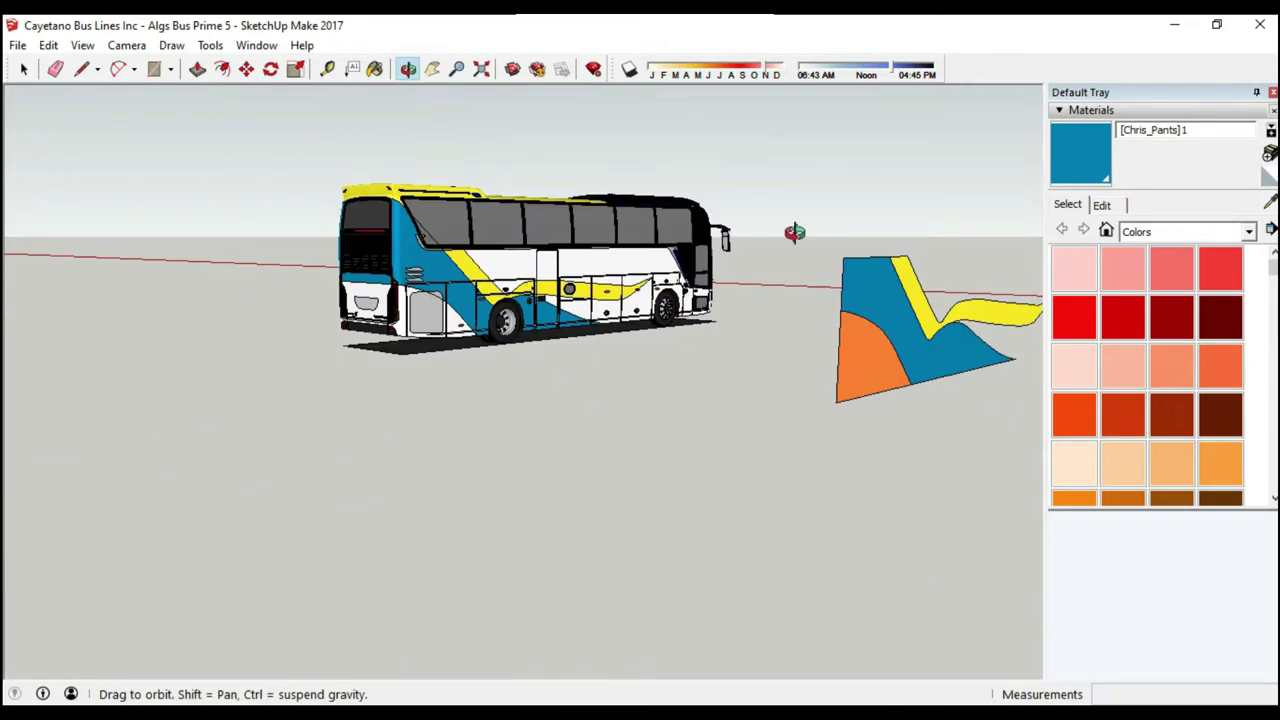
# - Sample orange from the reference piece and paint the bus's rear side section orange
pyautogui.press('b')
pyautogui.keyDown('alt'); pyautogui.click(857, 350); pyautogui.keyUp('alt')
pyautogui.moveTo(857, 350); pyautogui.dragTo(529, 381, button='middle')
pyautogui.scroll(4, 529, 381)
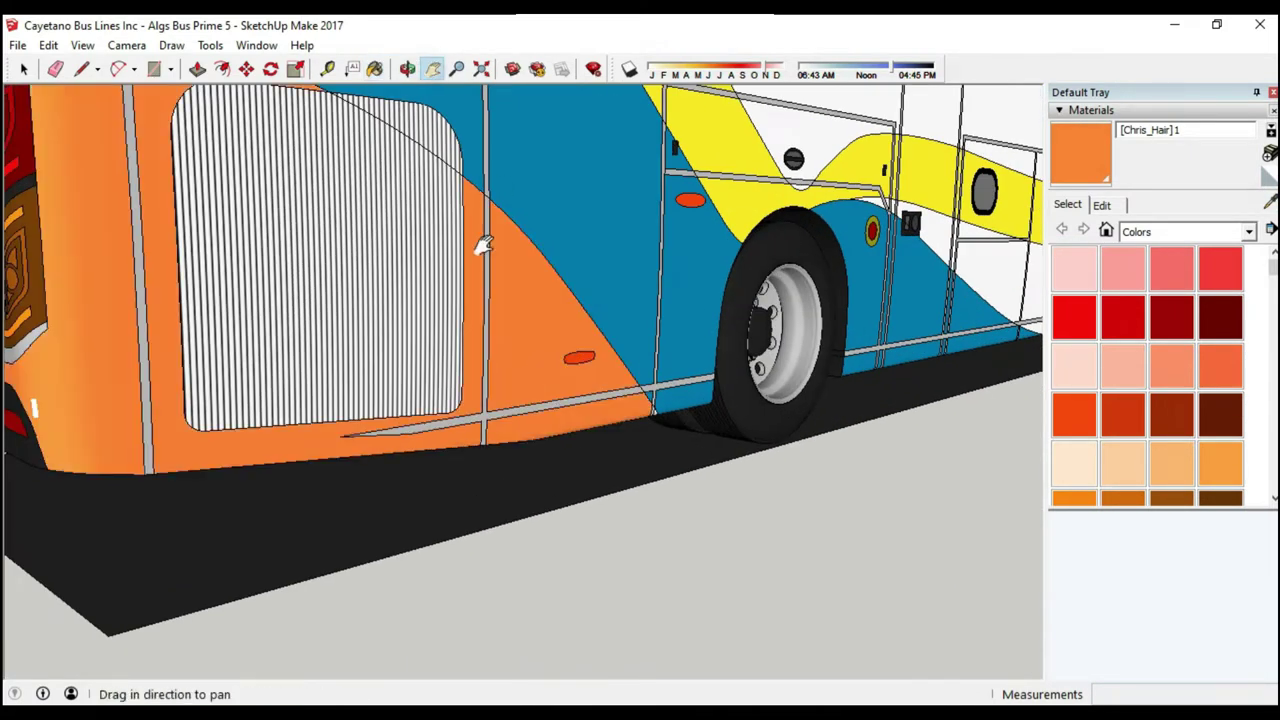
pyautogui.moveTo(483, 245); pyautogui.dragTo(604, 463, button='middle')
pyautogui.moveTo(302, 247); pyautogui.dragTo(466, 409, button='middle')
pyautogui.scroll(3, 389, 389)
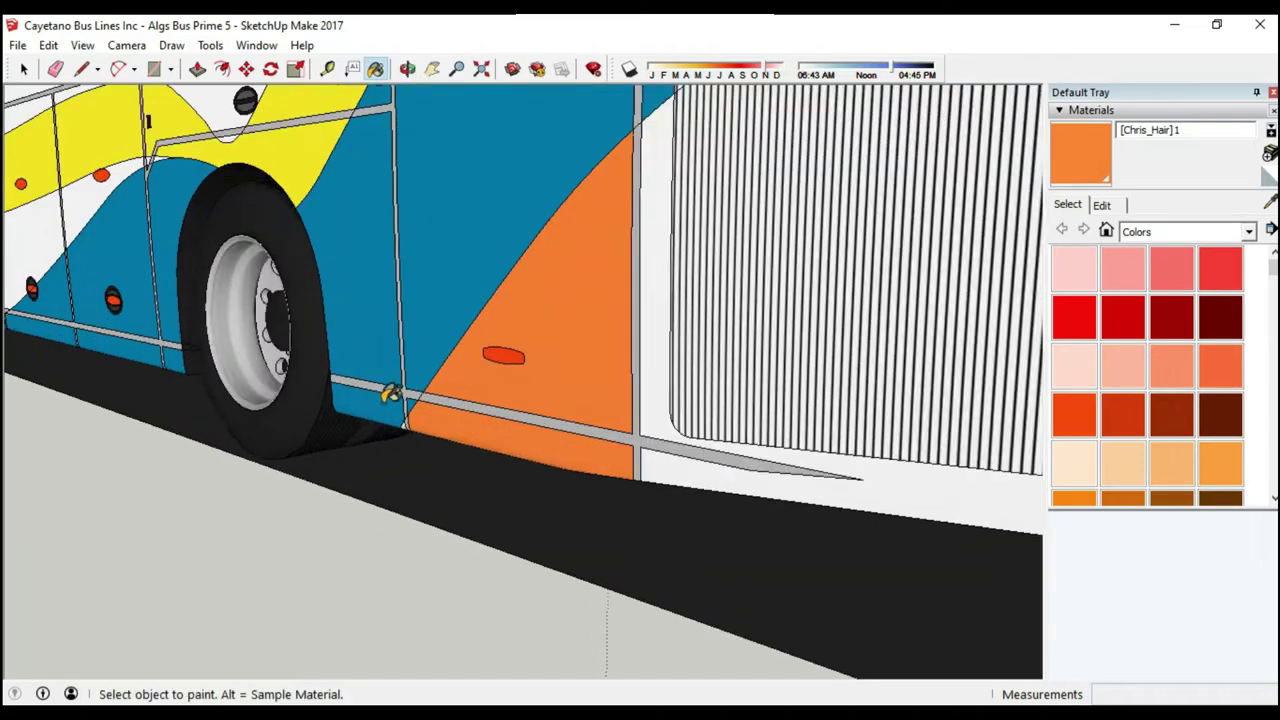
pyautogui.scroll(3, 277, 337)
pyautogui.scroll(-2, 277, 337)
pyautogui.scroll(-5, 580, 360)
pyautogui.moveTo(580, 360); pyautogui.dragTo(527, 246, button='middle')
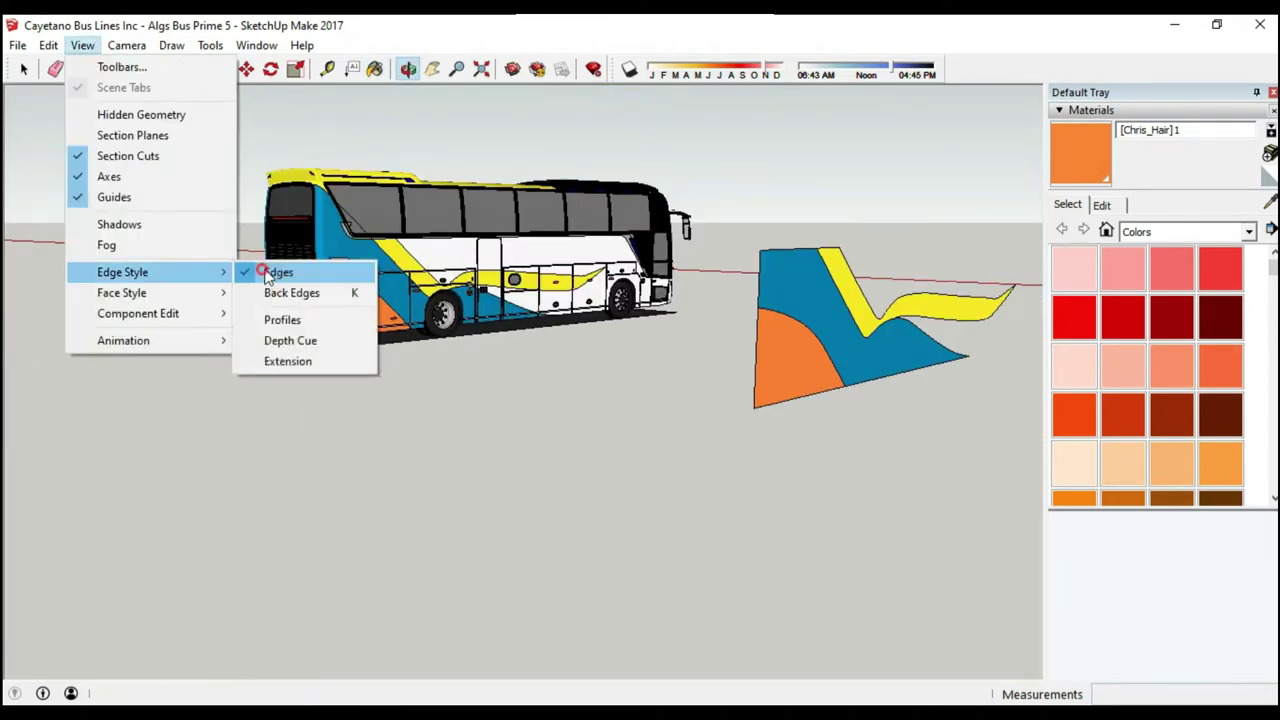
# - Create a darker orange material sampled from the bus's orange panel
pyautogui.scroll(4, 527, 246)
pyautogui.click(1270, 153)
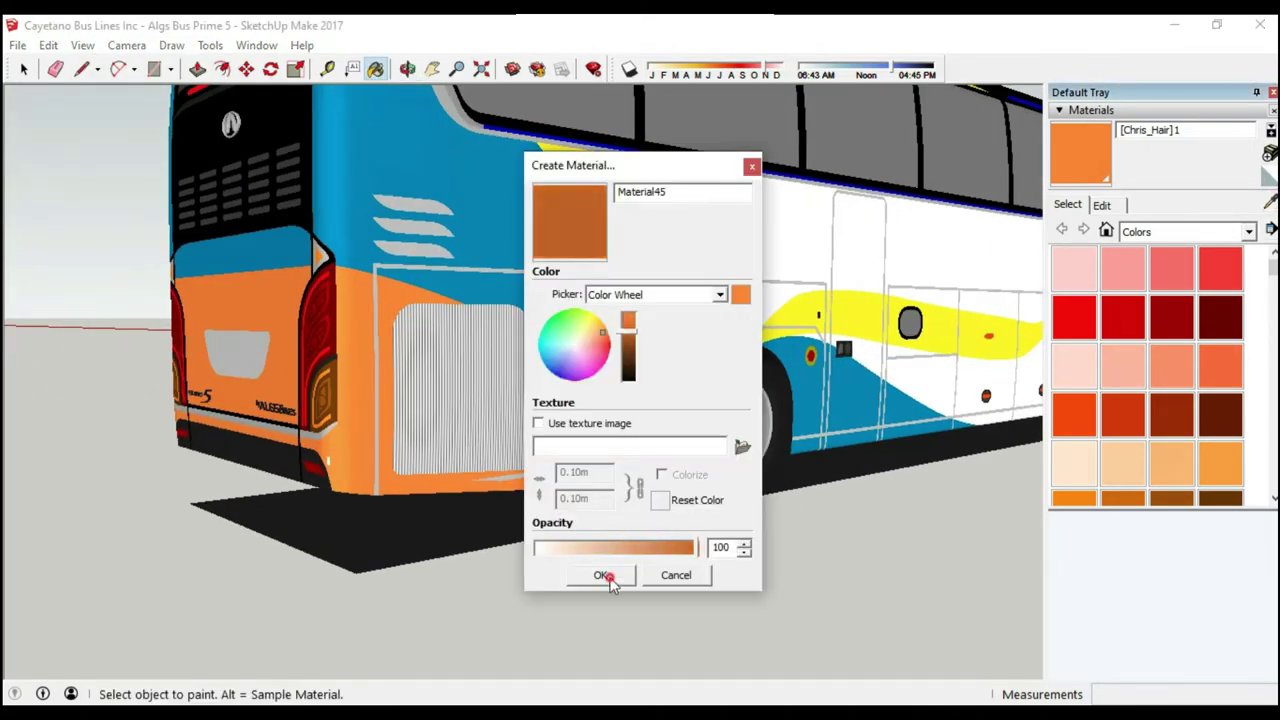
pyautogui.click(605, 577)
pyautogui.scroll(5, 203, 338)
pyautogui.scroll(-3, 203, 338)
pyautogui.scroll(-2, 203, 338)
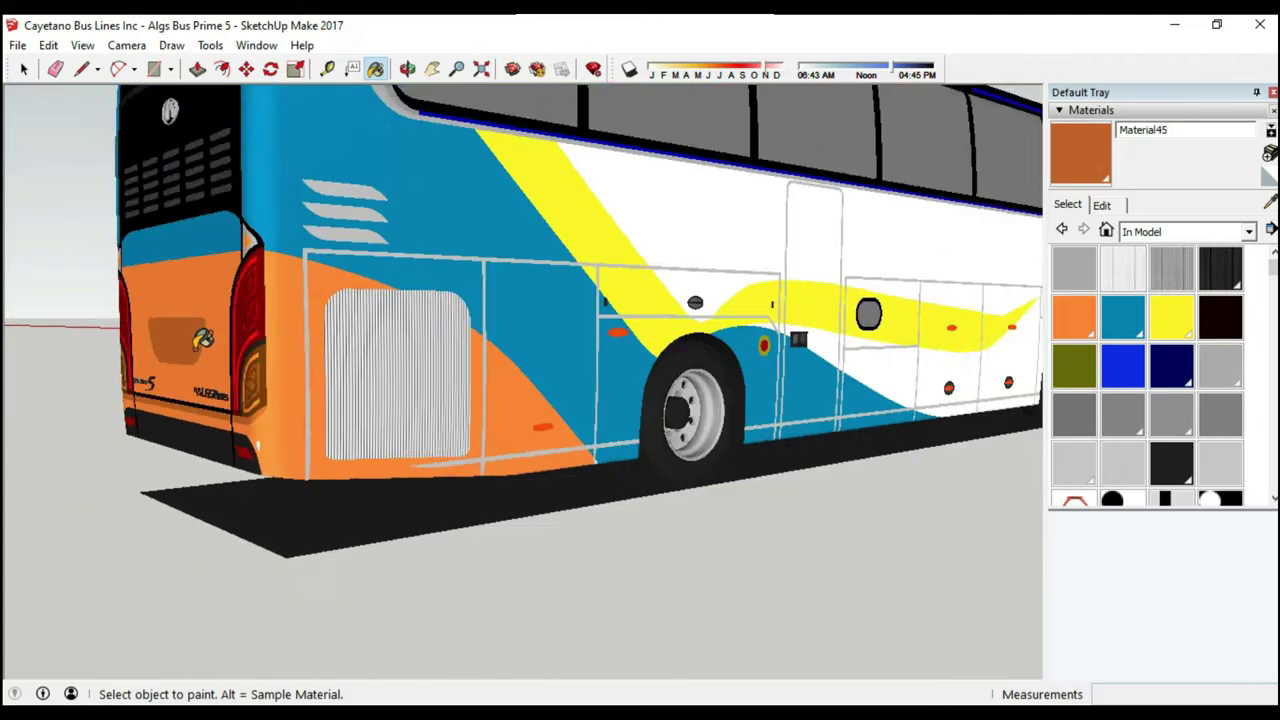
pyautogui.scroll(4, 571, 563)
pyautogui.scroll(3, 806, 517)
pyautogui.press('alt')
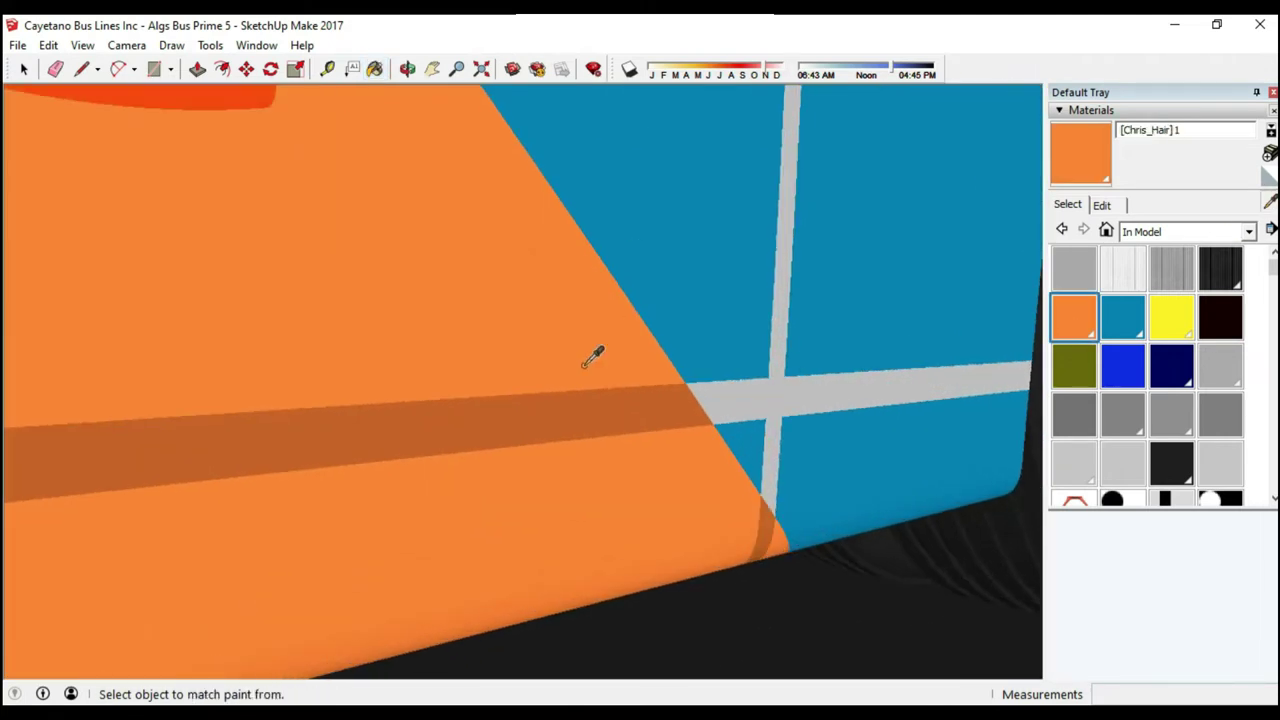
pyautogui.keyDown('alt'); pyautogui.click(593, 358); pyautogui.keyUp('alt')
pyautogui.moveTo(593, 358); pyautogui.dragTo(670, 381, button='middle')
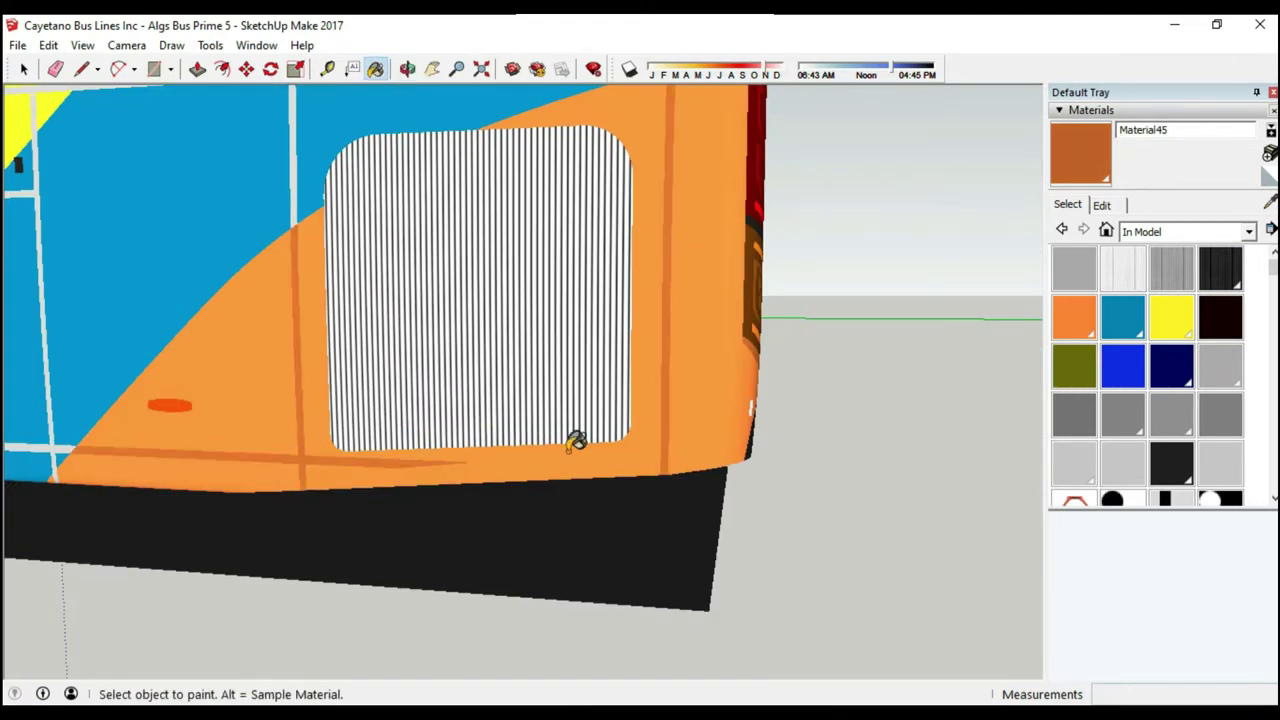
pyautogui.scroll(-5, 576, 441)
pyautogui.moveTo(576, 441)
pyautogui.mouseDown(button='middle')
pyautogui.moveTo(585, 380)
pyautogui.moveTo(523, 357)
pyautogui.mouseUp(button='middle')
# - Tint the striped grille material a deeper orange
pyautogui.click(1101, 204)
pyautogui.moveTo(1147, 285); pyautogui.dragTo(1155, 312)
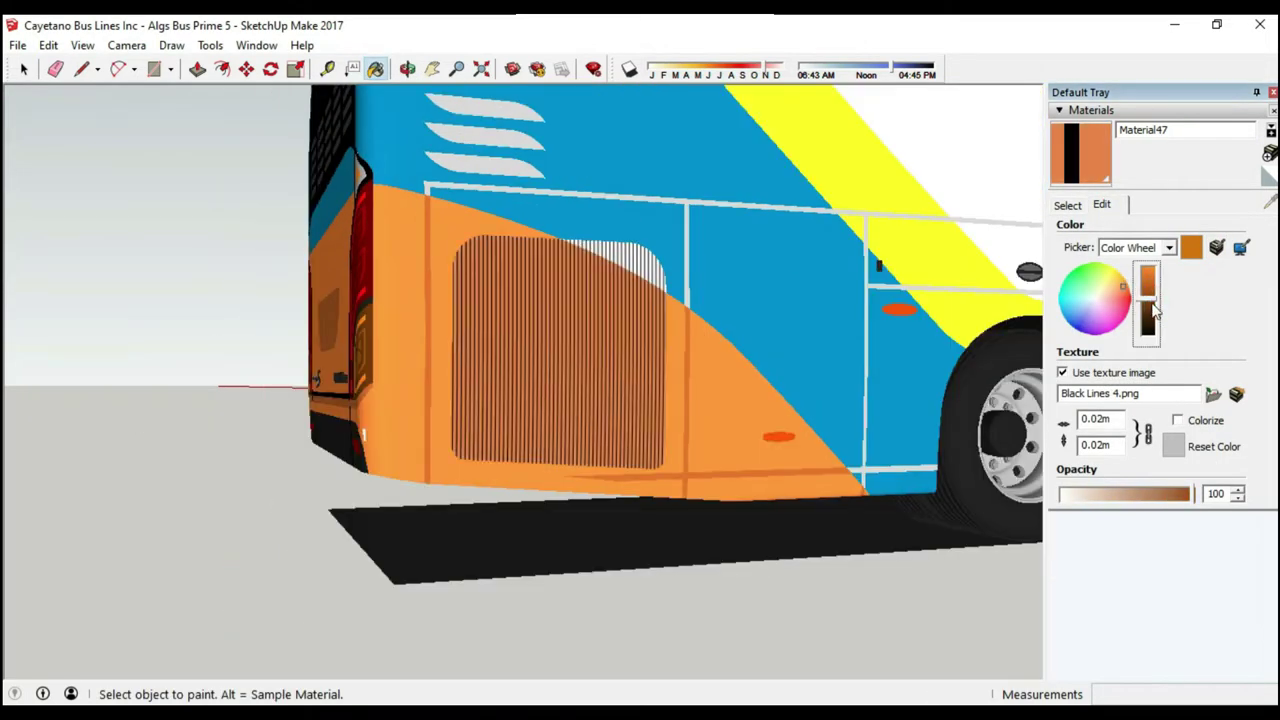
pyautogui.press('F6')
pyautogui.moveTo(760, 300); pyautogui.dragTo(566, 210, button='middle')
pyautogui.press('b')
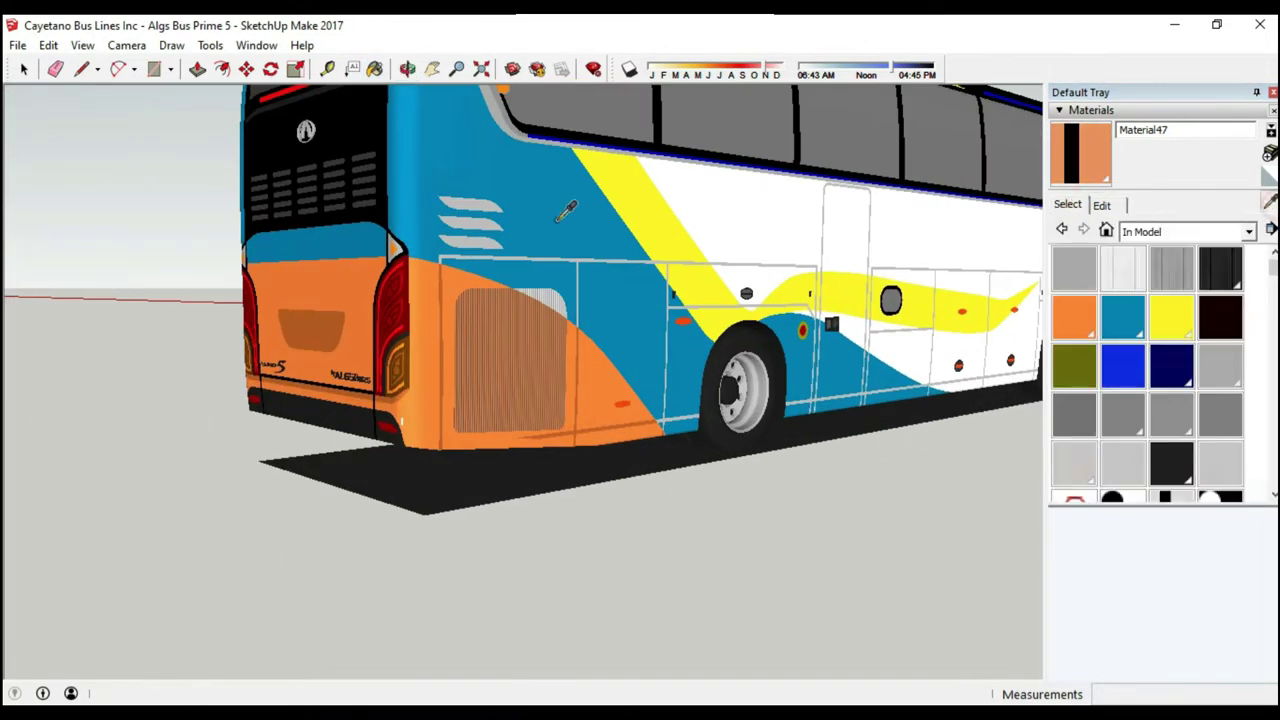
# - Add a new blue material to the model's colours
pyautogui.click(600, 575)
pyautogui.scroll(5, 529, 366)
pyautogui.scroll(-5, 529, 366)
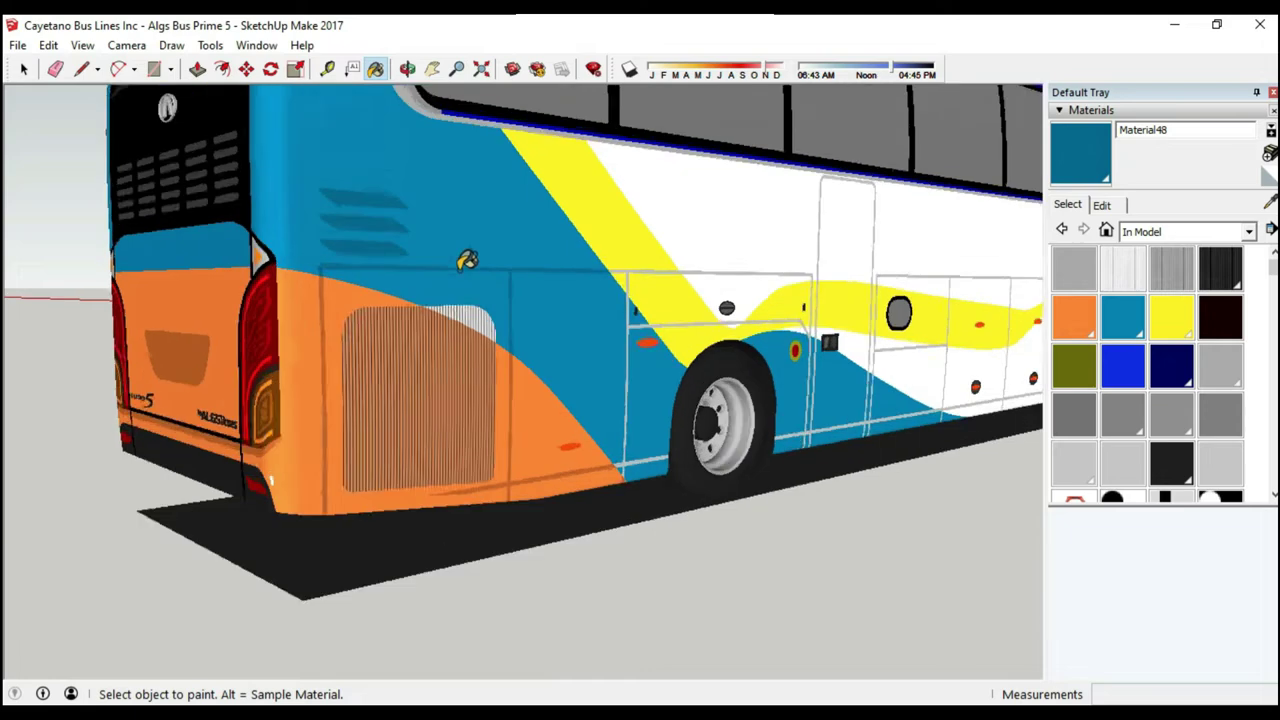
pyautogui.click(1101, 204)
pyautogui.click(1067, 204)
pyautogui.scroll(5, 754, 300)
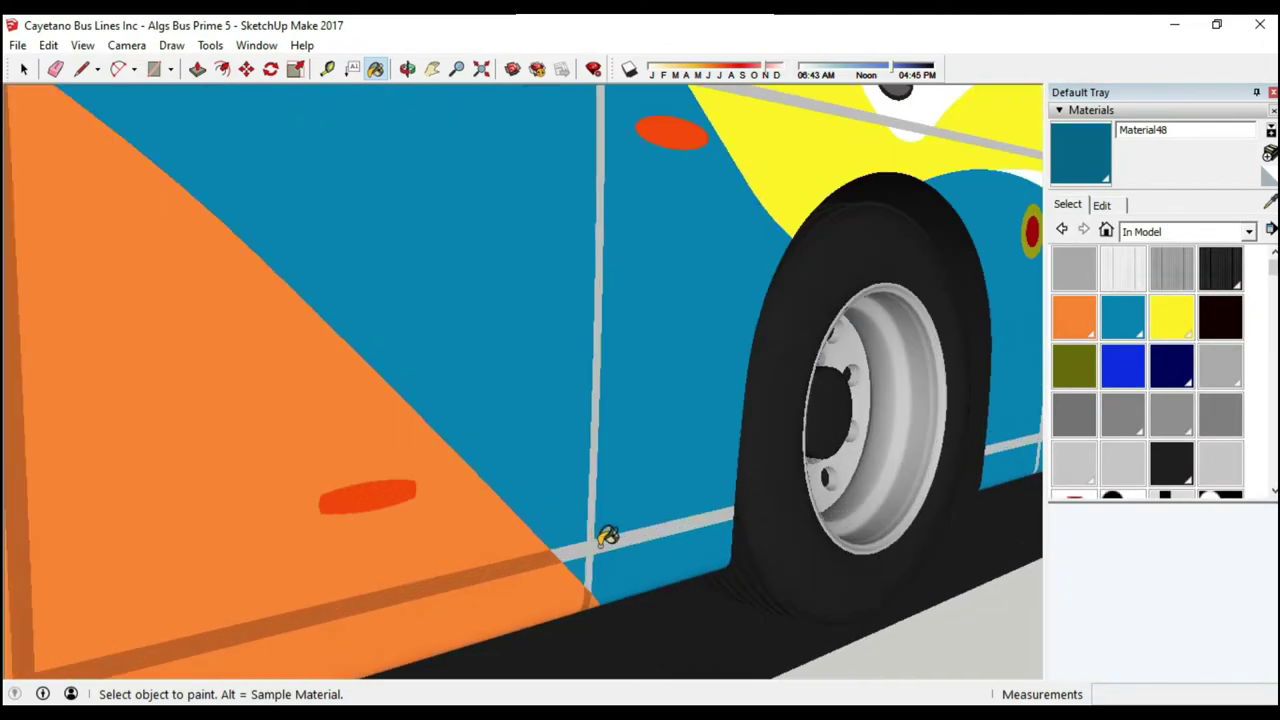
pyautogui.scroll(5, 494, 429)
# - Create a new olive-yellow material while viewing the orange rear
pyautogui.moveTo(1000, 388); pyautogui.dragTo(650, 205, button='middle')
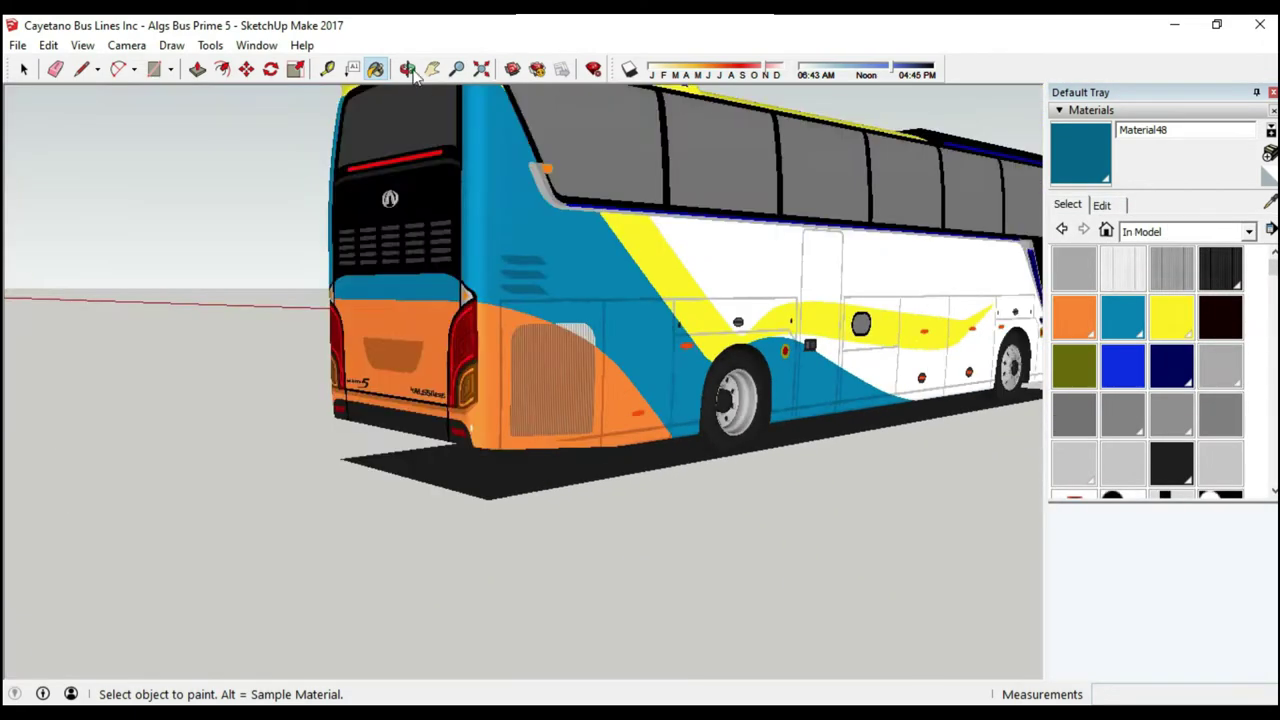
pyautogui.moveTo(680, 290); pyautogui.dragTo(406, 489, button='middle')
pyautogui.scroll(-3, 223, 429)
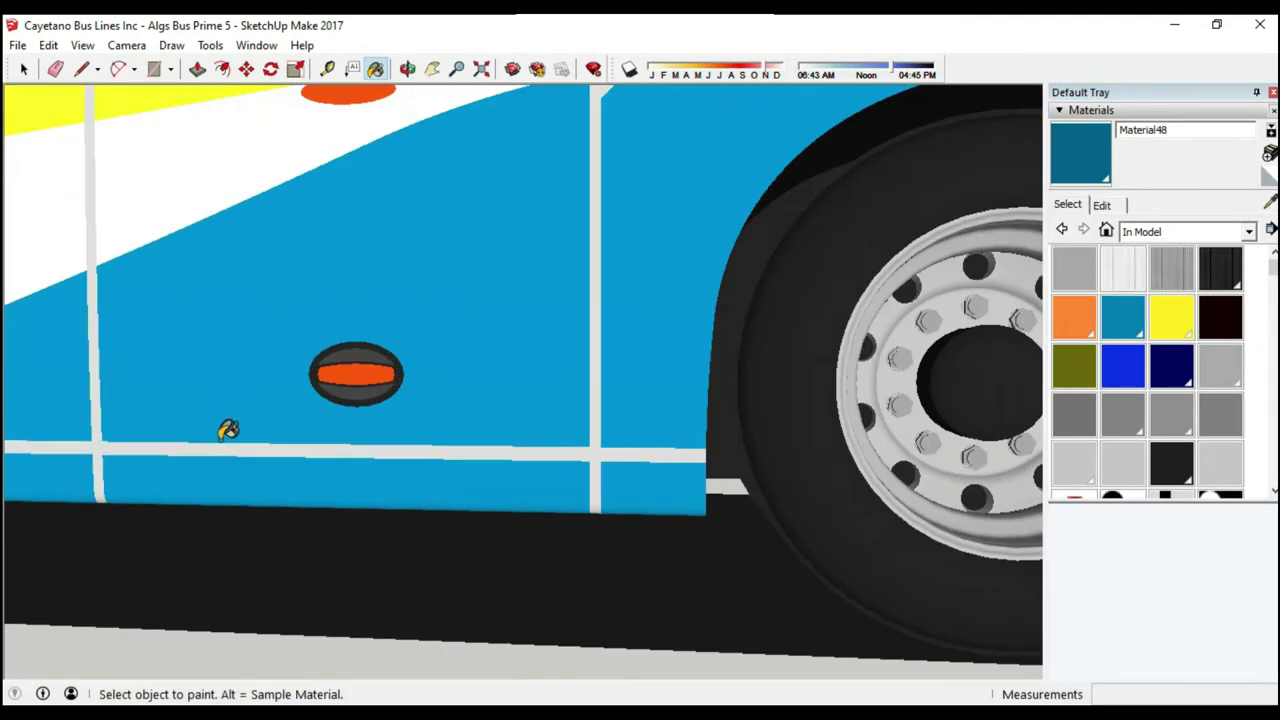
pyautogui.scroll(-3, 391, 366)
pyautogui.scroll(-2, 476, 326)
pyautogui.scroll(3, 481, 316)
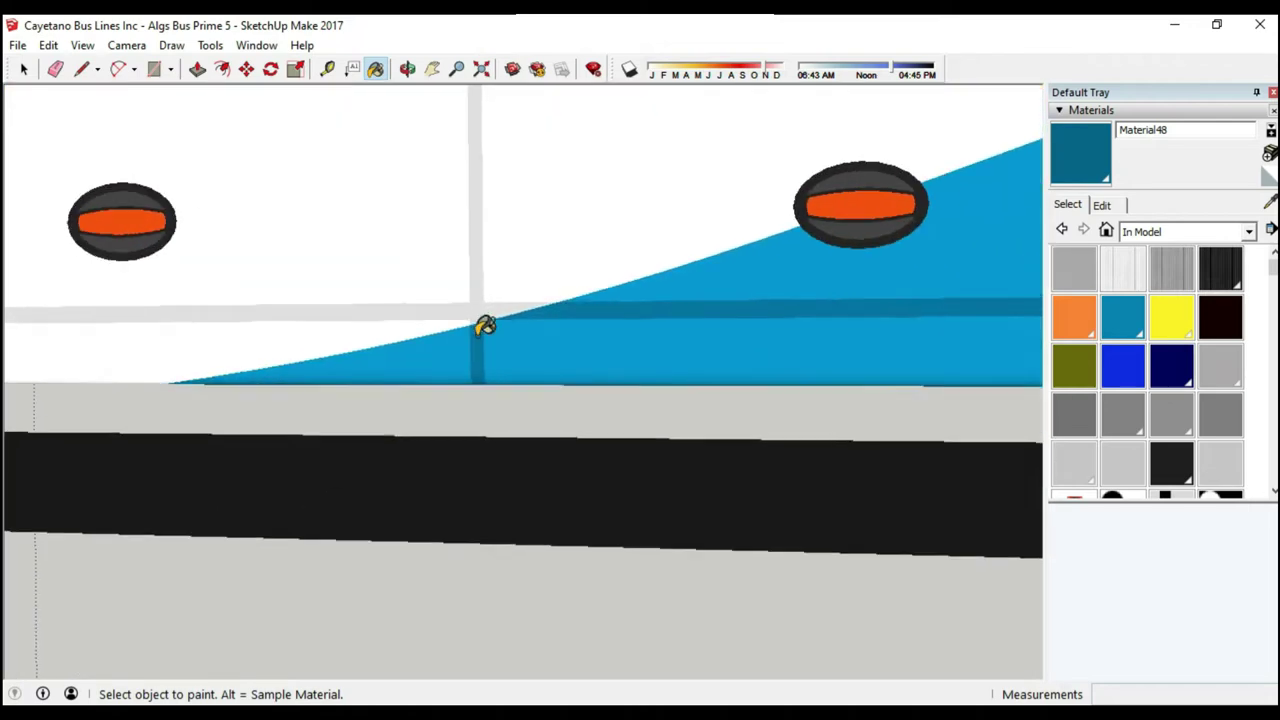
pyautogui.scroll(-4, 486, 329)
pyautogui.moveTo(529, 300); pyautogui.dragTo(533, 273, button='middle')
pyautogui.scroll(2, 533, 273)
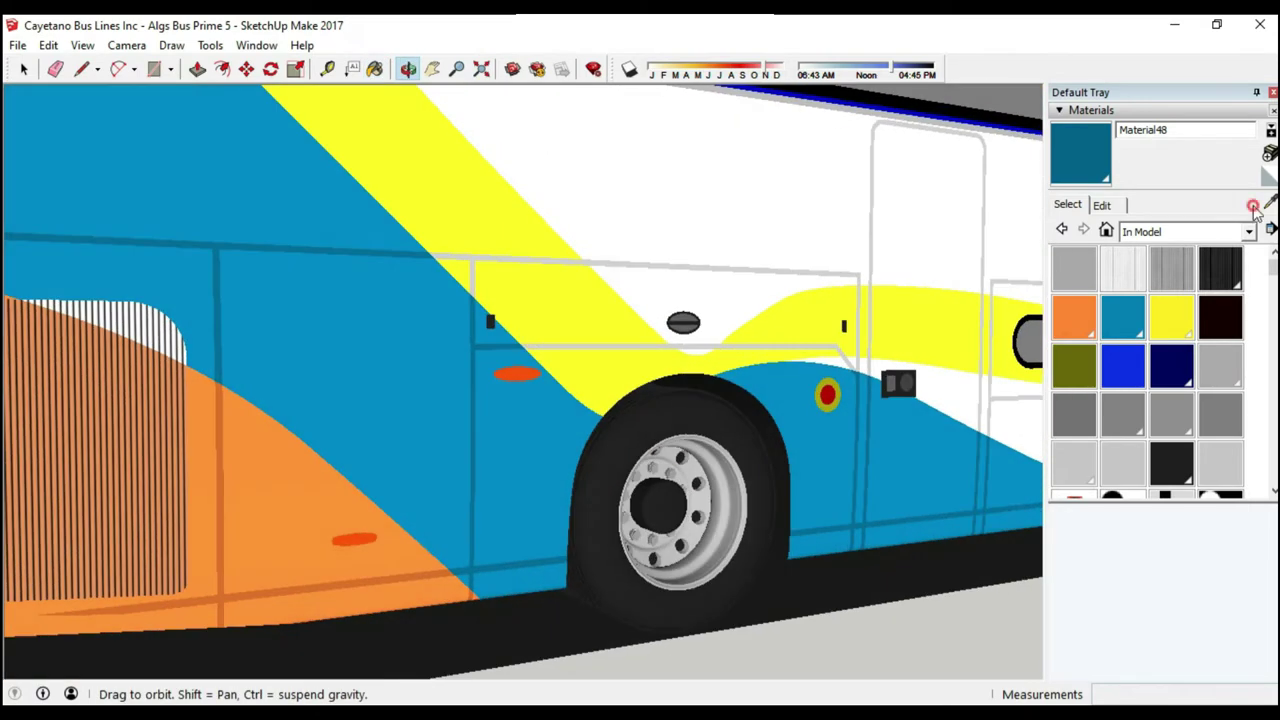
pyautogui.click(600, 575)
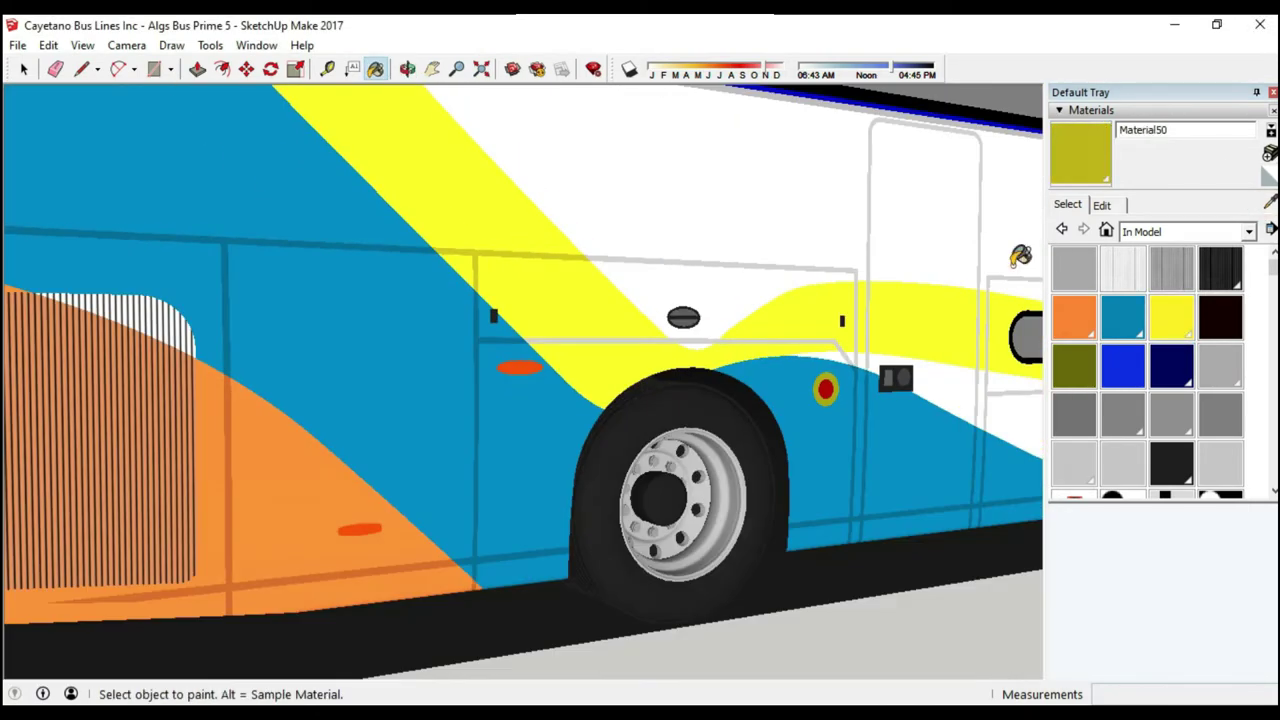
pyautogui.click(1067, 205)
# - Sample the grey colour from the bus side
pyautogui.scroll(2, 854, 323)
pyautogui.scroll(2, 871, 289)
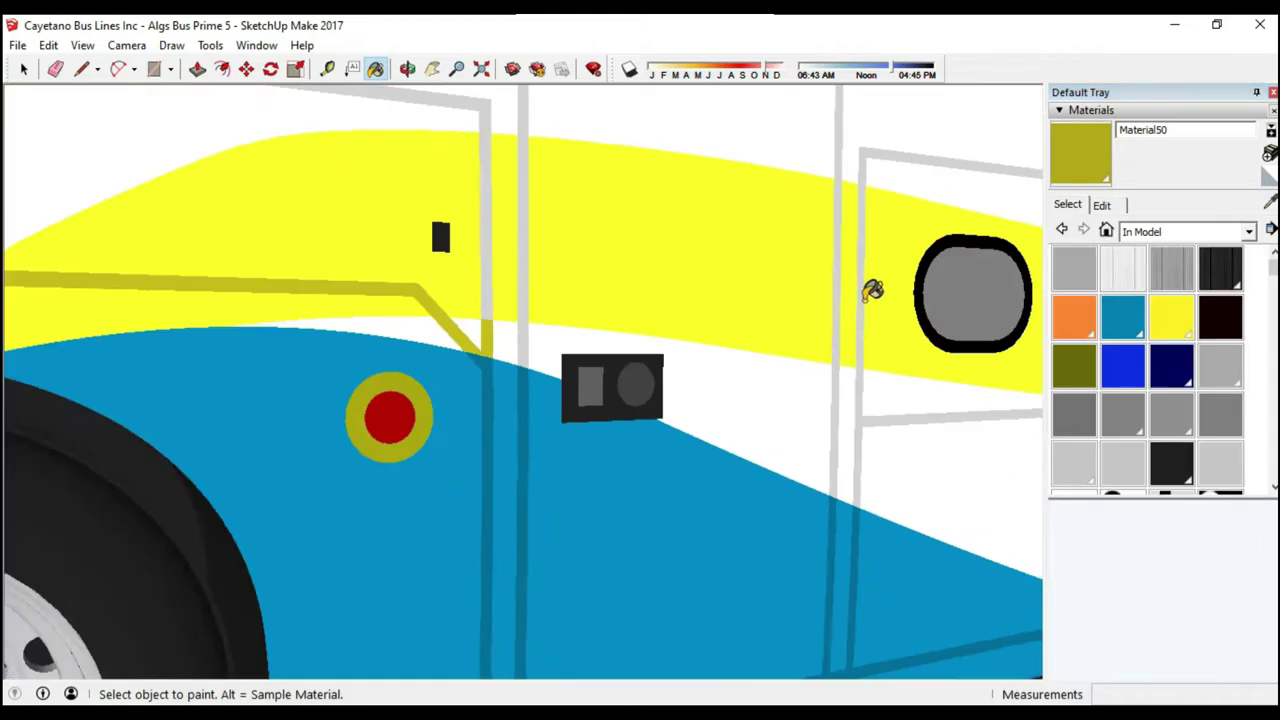
pyautogui.scroll(2, 860, 300)
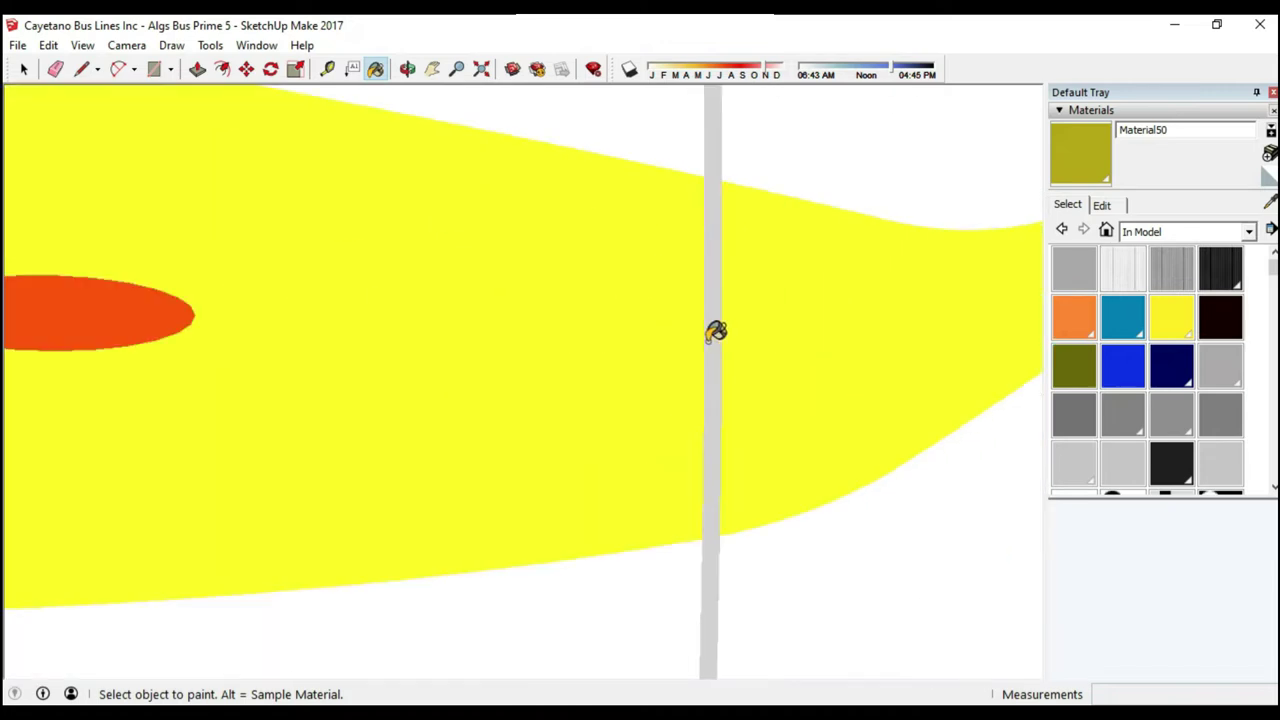
pyautogui.scroll(-3, 715, 332)
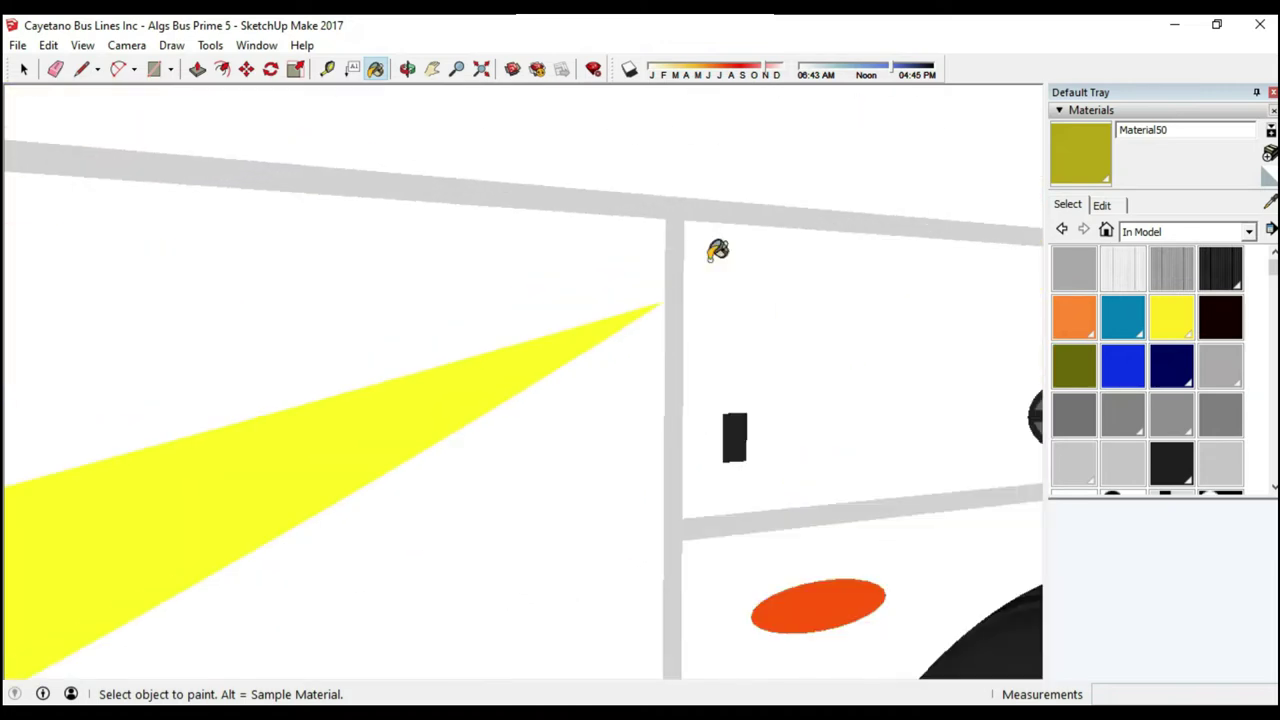
pyautogui.scroll(-3, 717, 251)
pyautogui.moveTo(557, 180); pyautogui.dragTo(620, 260, button='middle')
pyautogui.scroll(5, 697, 409)
pyautogui.scroll(-3, 694, 251)
pyautogui.scroll(4, 724, 257)
pyautogui.scroll(-3, 734, 247)
pyautogui.scroll(3, 851, 251)
pyautogui.scroll(-3, 434, 254)
pyautogui.click(1101, 204)
pyautogui.press('b')
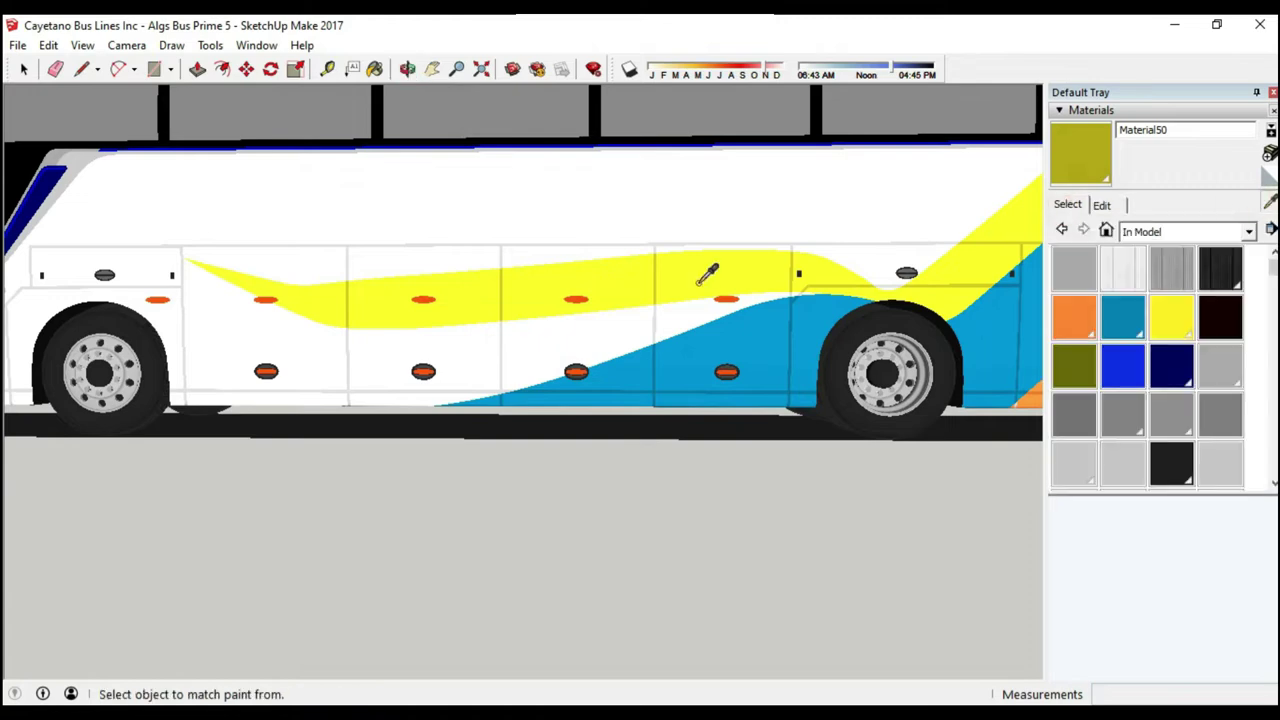
pyautogui.keyDown('alt'); pyautogui.click(709, 270); pyautogui.keyUp('alt')
# - Tint the Black Lines 4.png grille material blue for the rear side vent
pyautogui.scroll(3, 645, 263)
pyautogui.scroll(2, 645, 263)
pyautogui.click(1101, 204)
pyautogui.scroll(-5, 646, 270)
pyautogui.moveTo(646, 270); pyautogui.dragTo(500, 300, button='middle')
pyautogui.scroll(6, 500, 300)
pyautogui.click(1067, 204)
pyautogui.click(1122, 208)
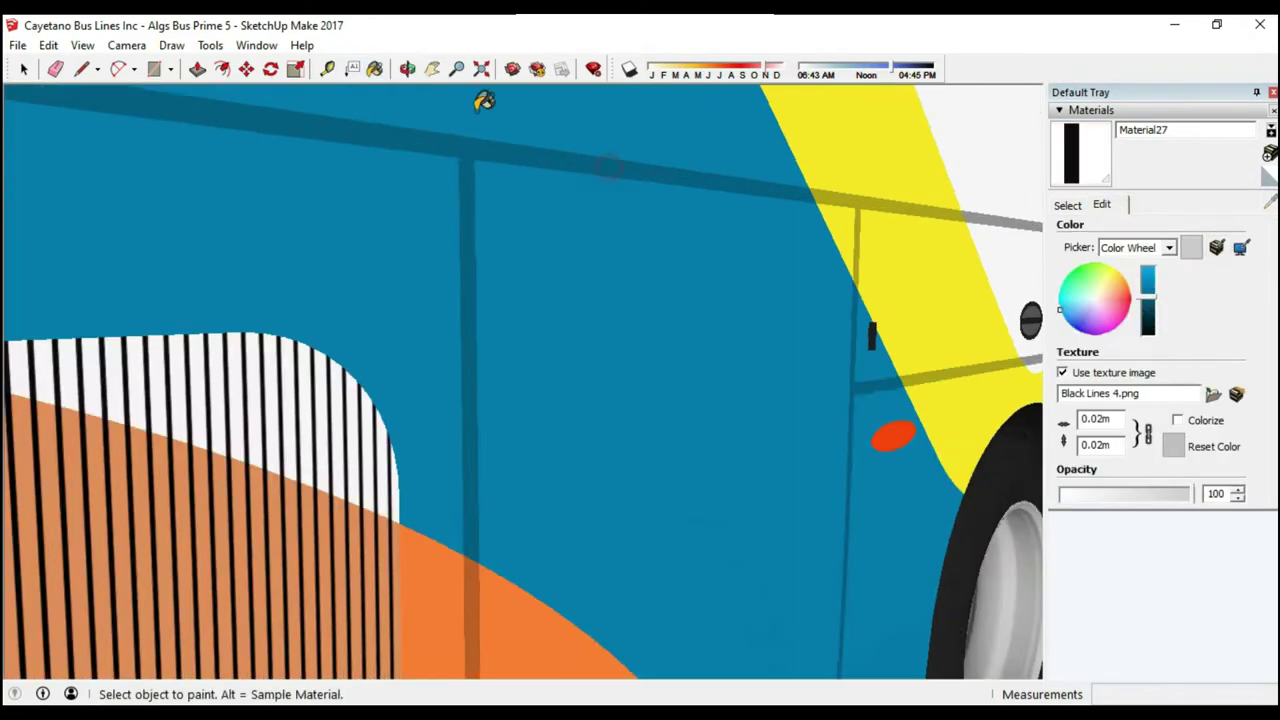
pyautogui.scroll(-3, 520, 380)
pyautogui.click(1150, 310)
# - Close the rectangle outline beside the bus into a solid face
pyautogui.scroll(-4, 432, 272)
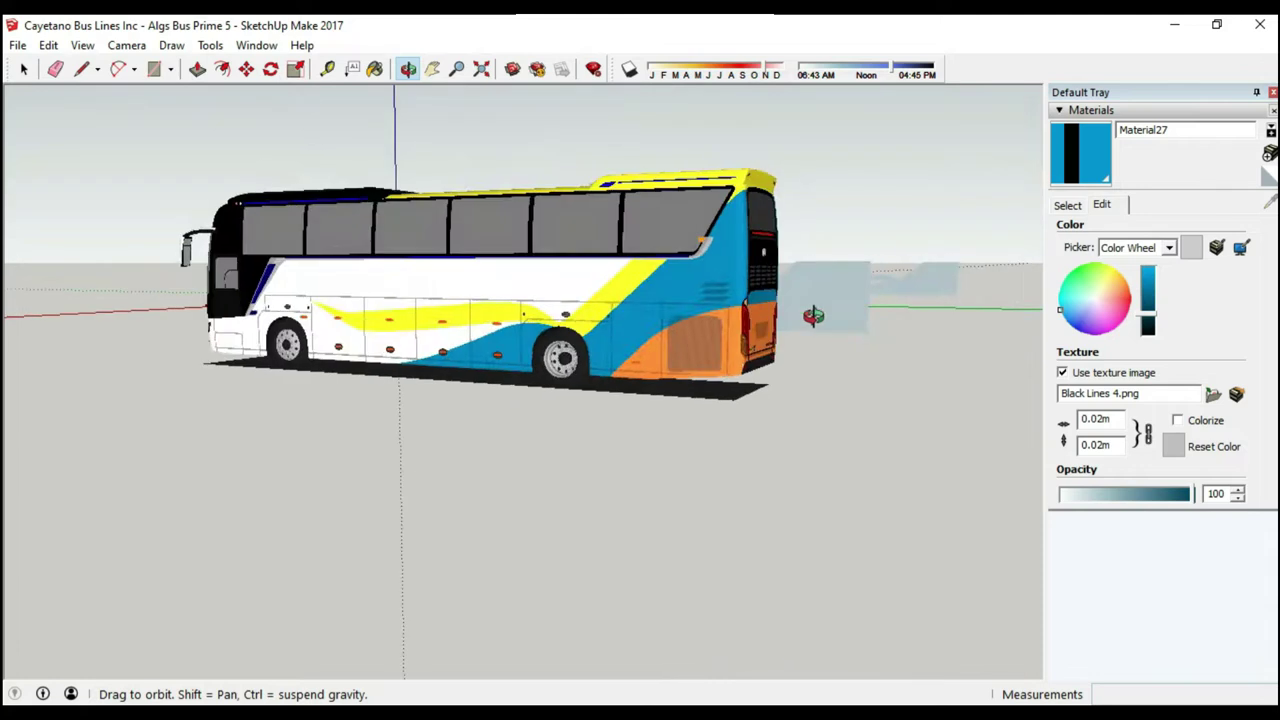
pyautogui.moveTo(814, 309); pyautogui.dragTo(700, 300)
pyautogui.scroll(-3, 700, 300)
pyautogui.scroll(4, 738, 318)
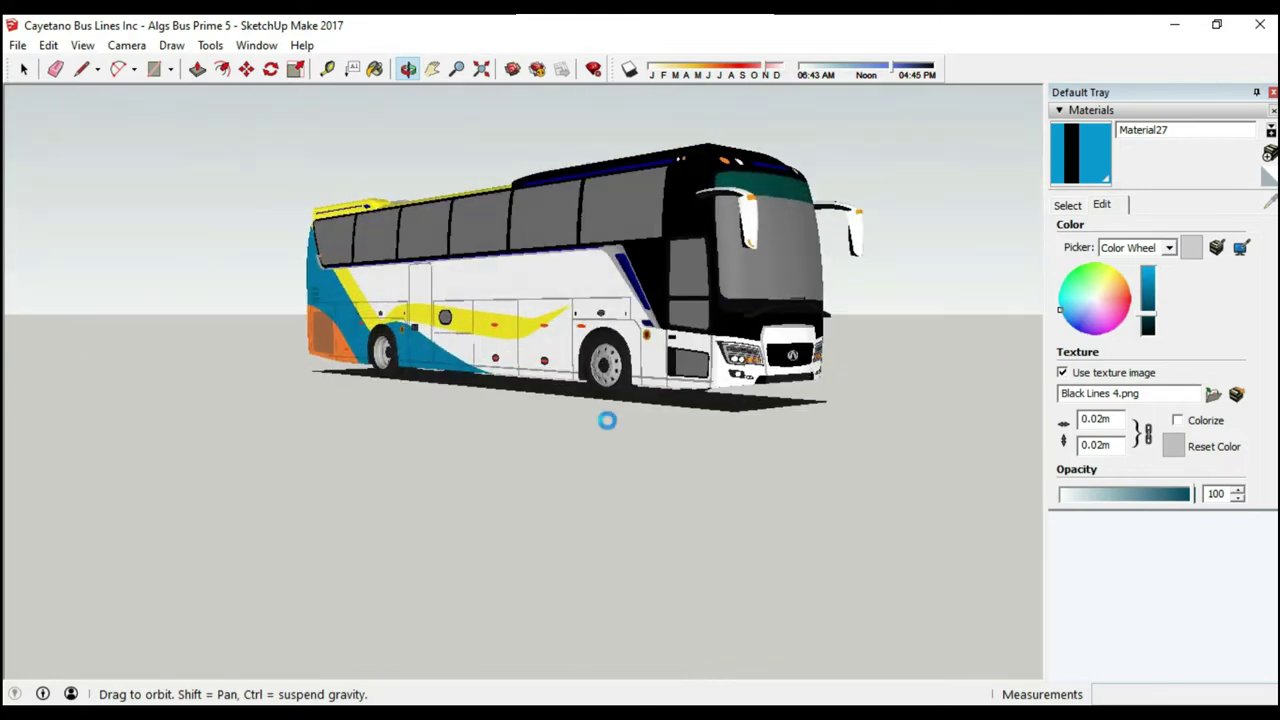
pyautogui.moveTo(645, 241); pyautogui.dragTo(1191, 97)
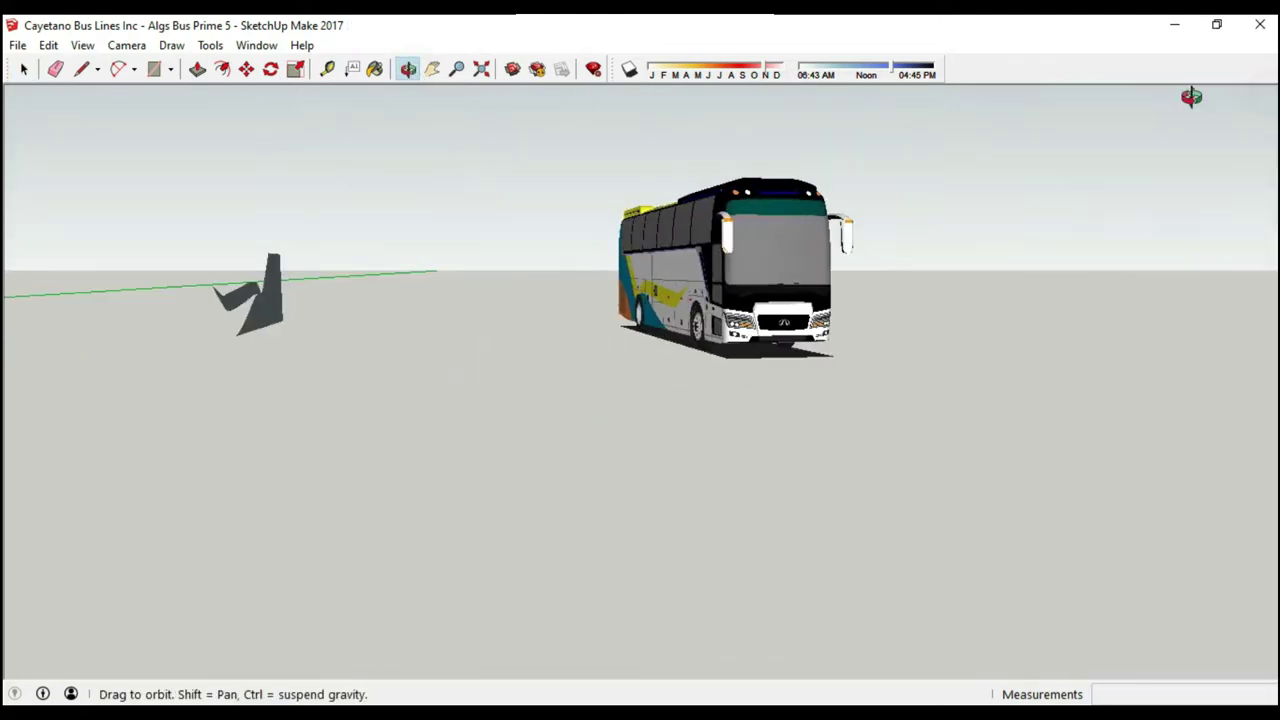
pyautogui.moveTo(545, 376); pyautogui.dragTo(443, 348)
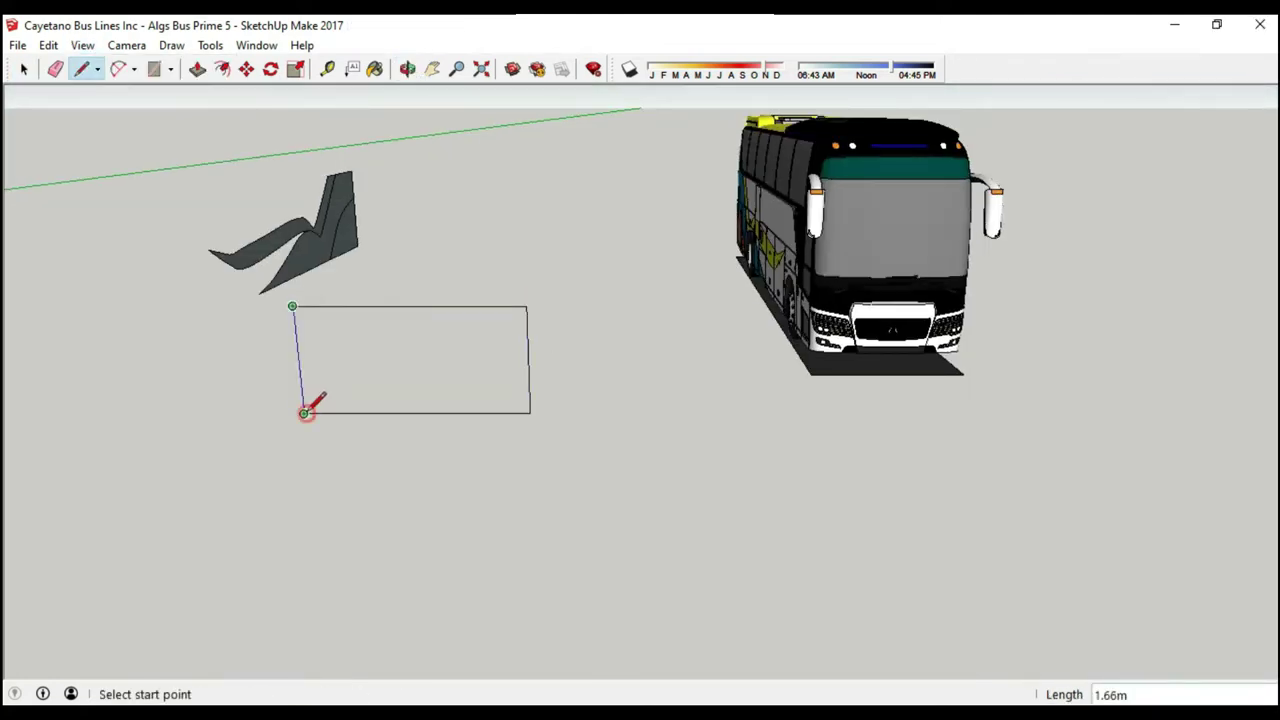
pyautogui.click(303, 413)
# - Paint the rectangle with a new material textured with the Cayetano logo image from Bus Pics
pyautogui.press('b')
pyautogui.click(1270, 152)
pyautogui.click(538, 424)
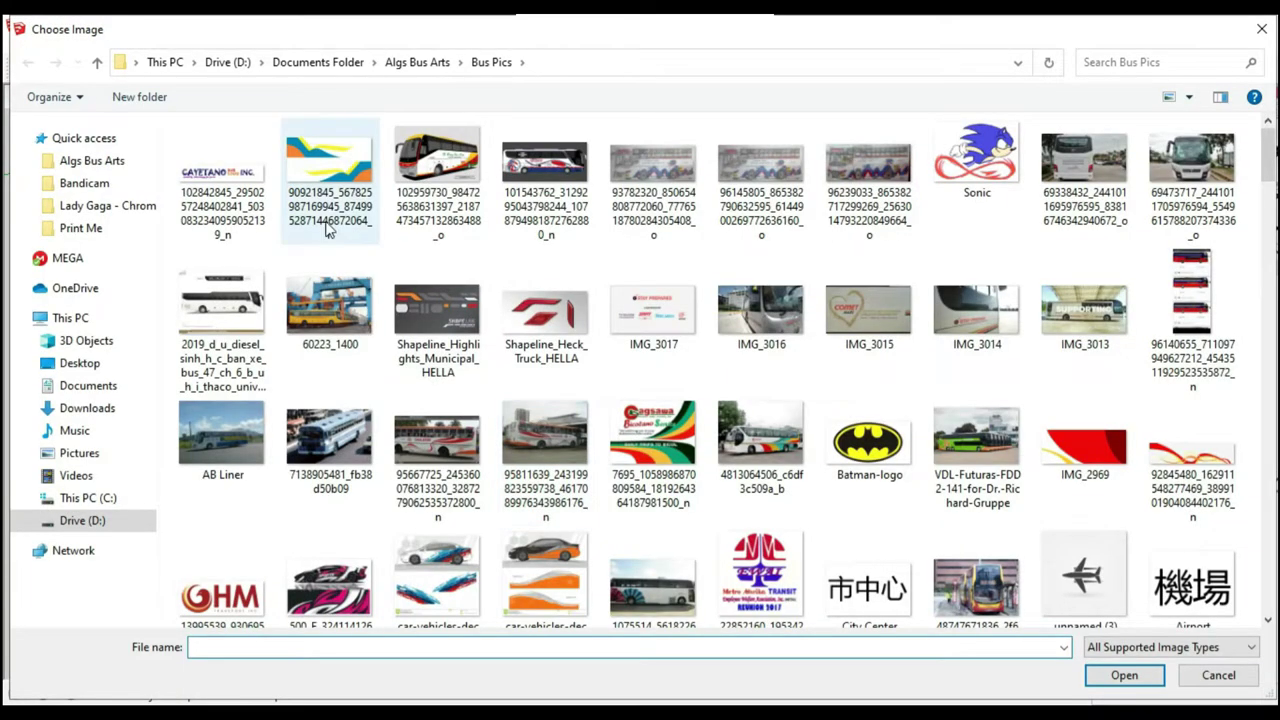
pyautogui.doubleClick(228, 205)
pyautogui.click(602, 572)
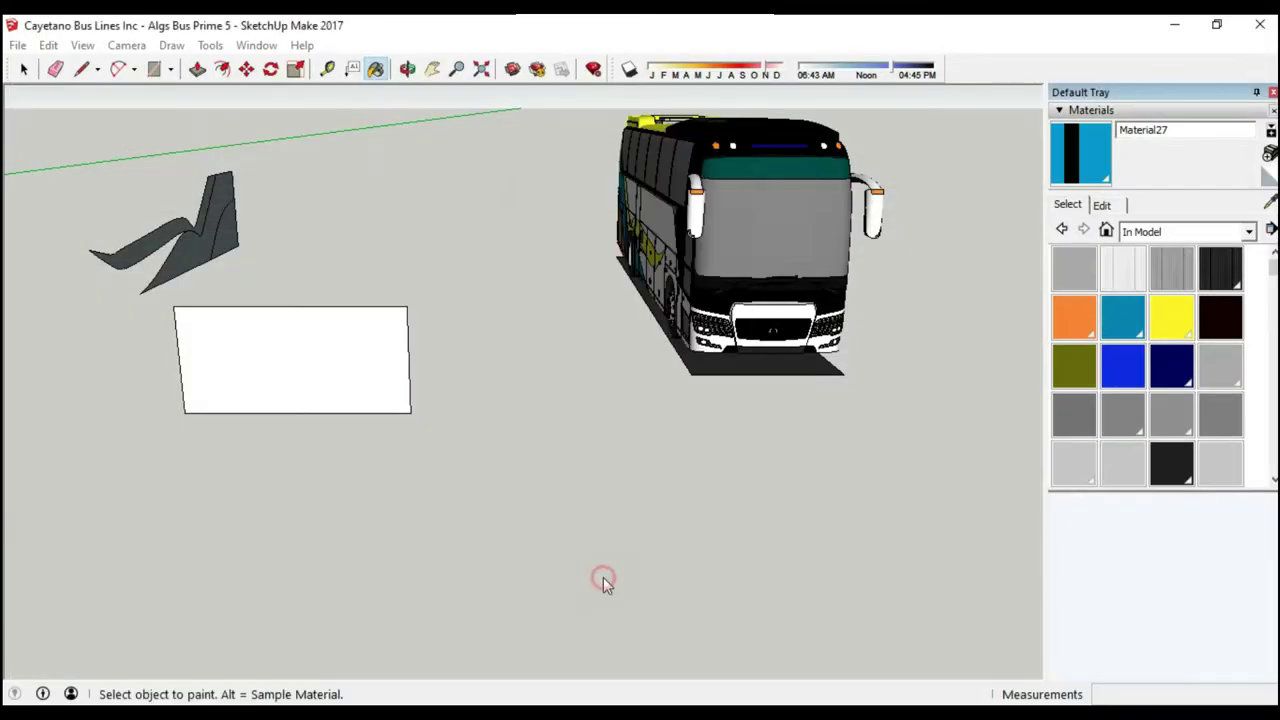
pyautogui.click(332, 343)
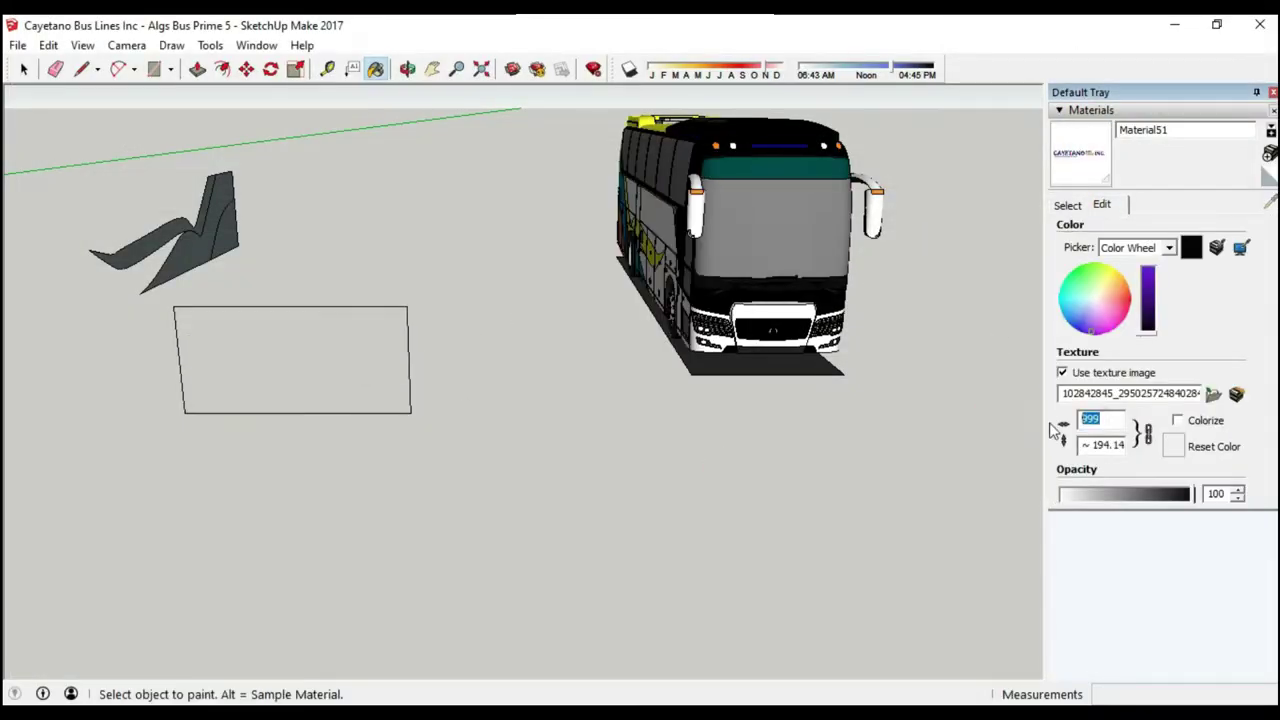
# - Scale the logo sign wider to 9.00 m by 1.75 m
pyautogui.moveTo(420, 380); pyautogui.dragTo(349, 257, button='middle')
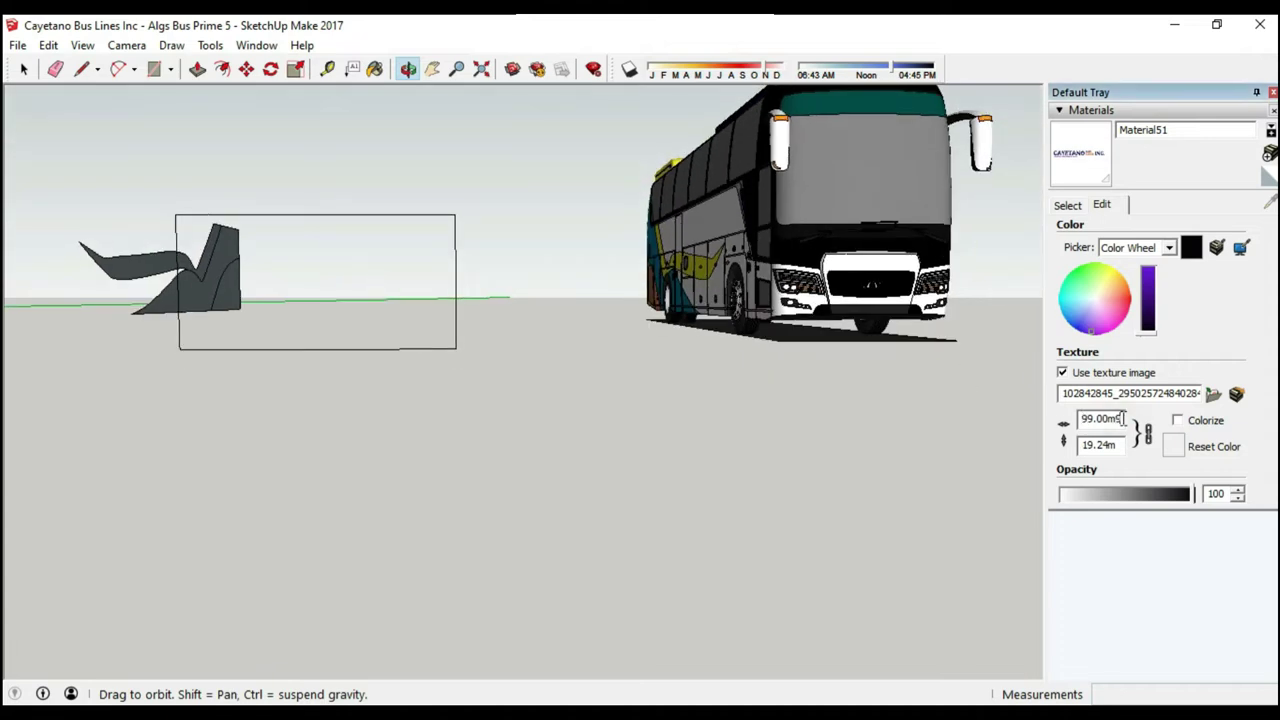
pyautogui.moveTo(344, 253); pyautogui.dragTo(330, 270, button='middle')
pyautogui.press('s')
pyautogui.moveTo(543, 330); pyautogui.dragTo(695, 335)
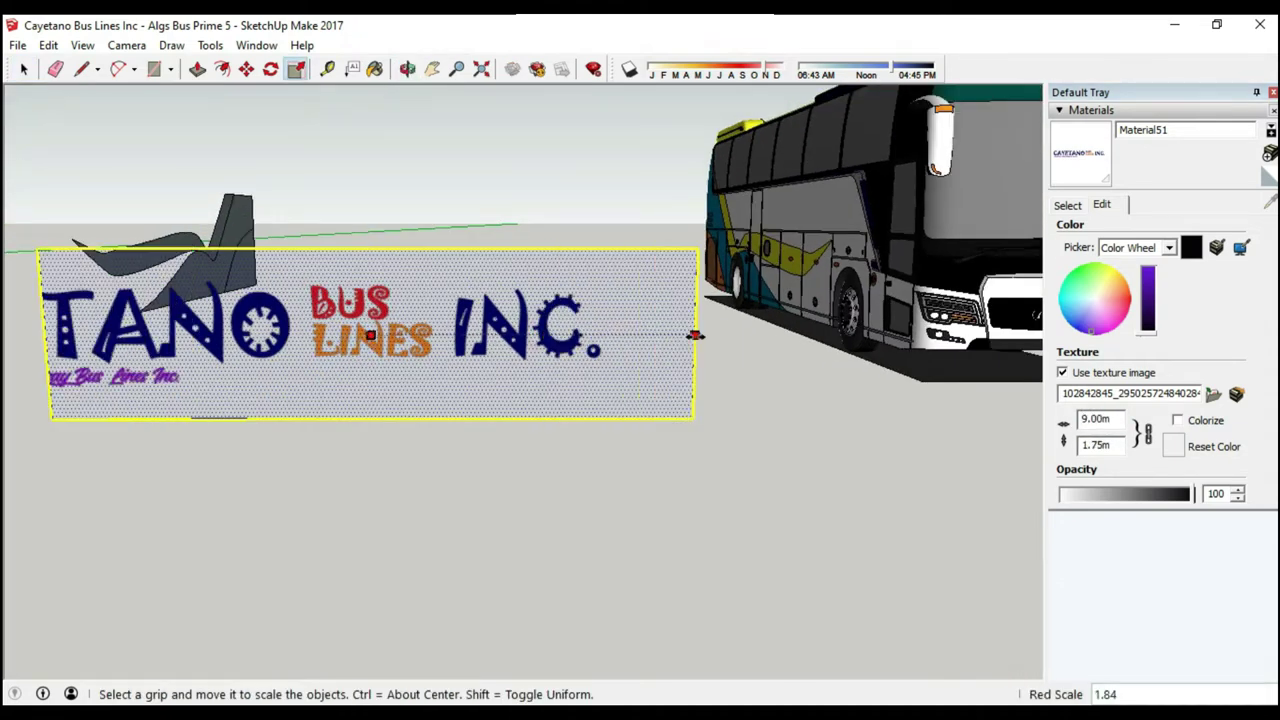
pyautogui.moveTo(90, 162); pyautogui.dragTo(160, 180, button='middle')
# - Switch the Materials tray to the Colors library and pick a front-panel colour
pyautogui.click(1069, 205)
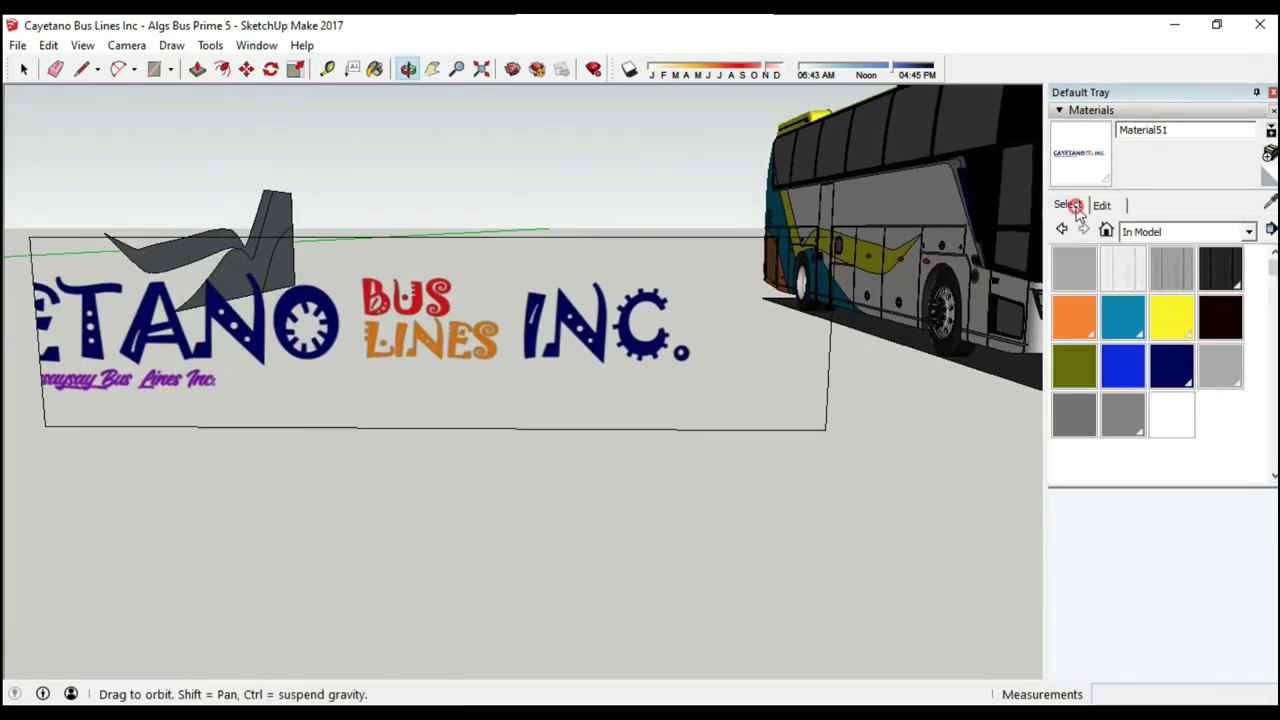
pyautogui.click(1249, 231)
pyautogui.click(1154, 343)
pyautogui.click(1103, 366)
# - Paint both front corner panels with purple Color L05
pyautogui.scroll(5, 543, 292)
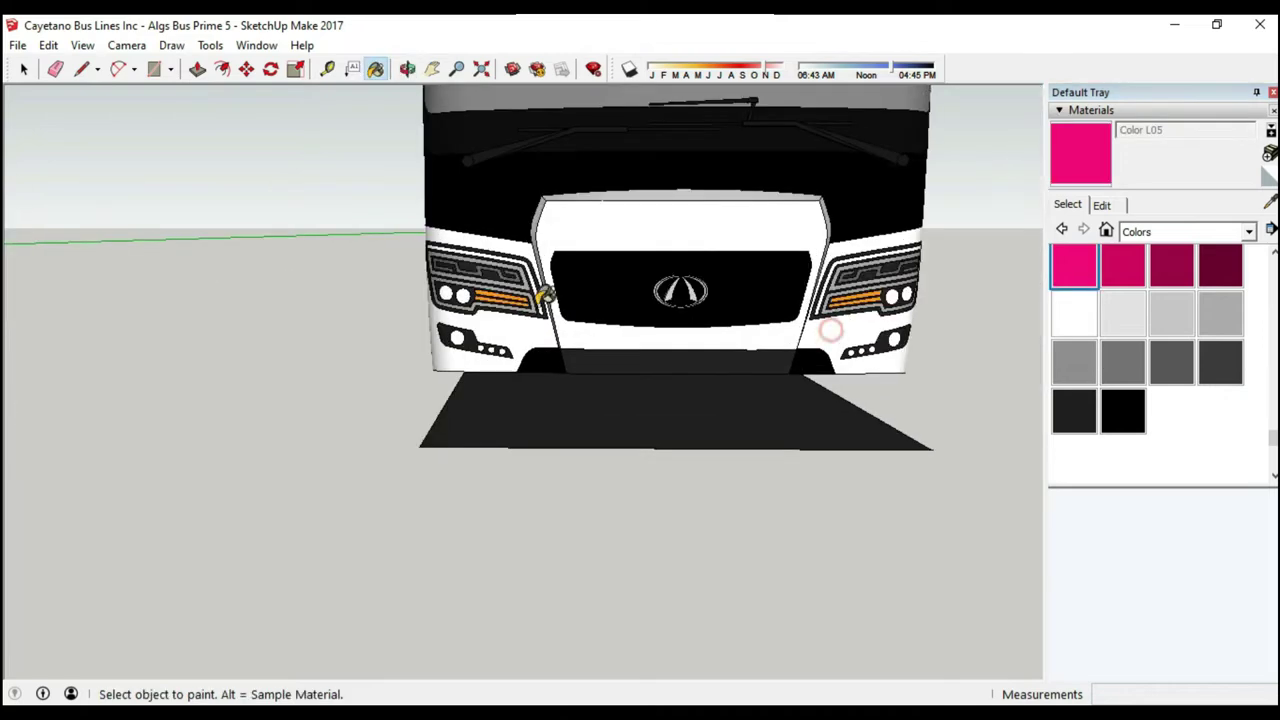
pyautogui.click(830, 330)
pyautogui.click(543, 292)
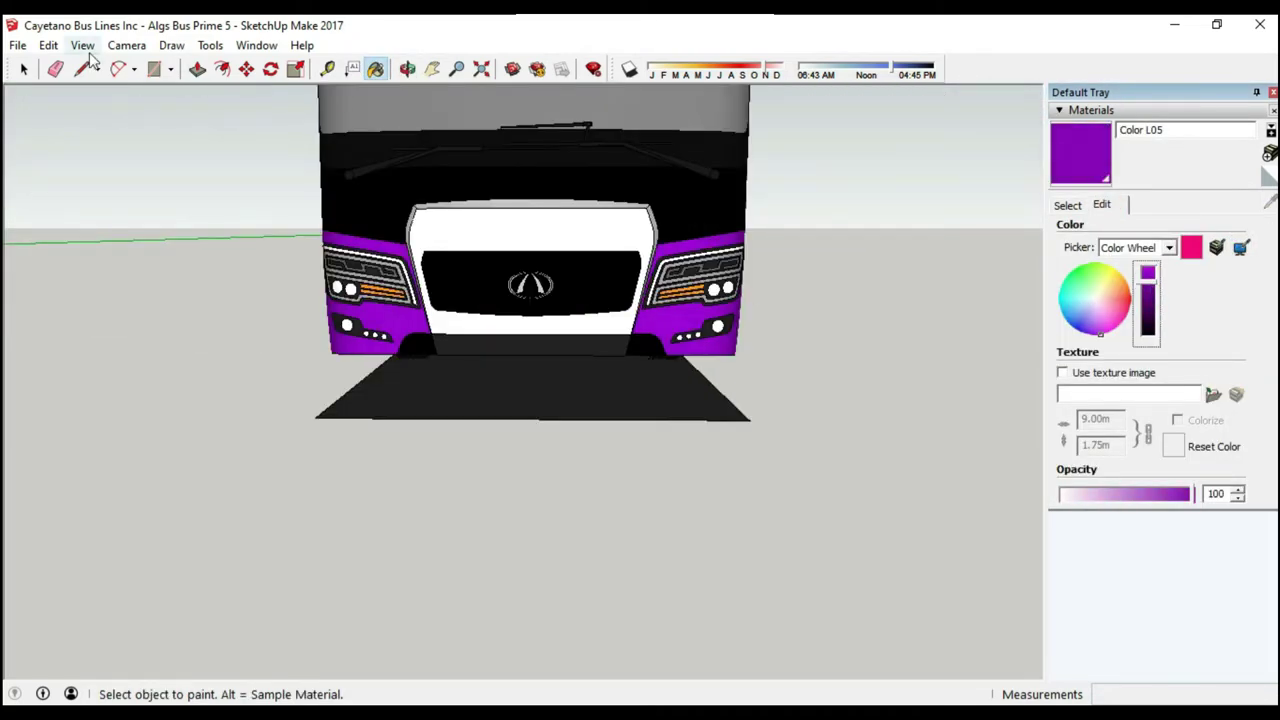
pyautogui.press('o')
pyautogui.moveTo(560, 300); pyautogui.dragTo(614, 265)
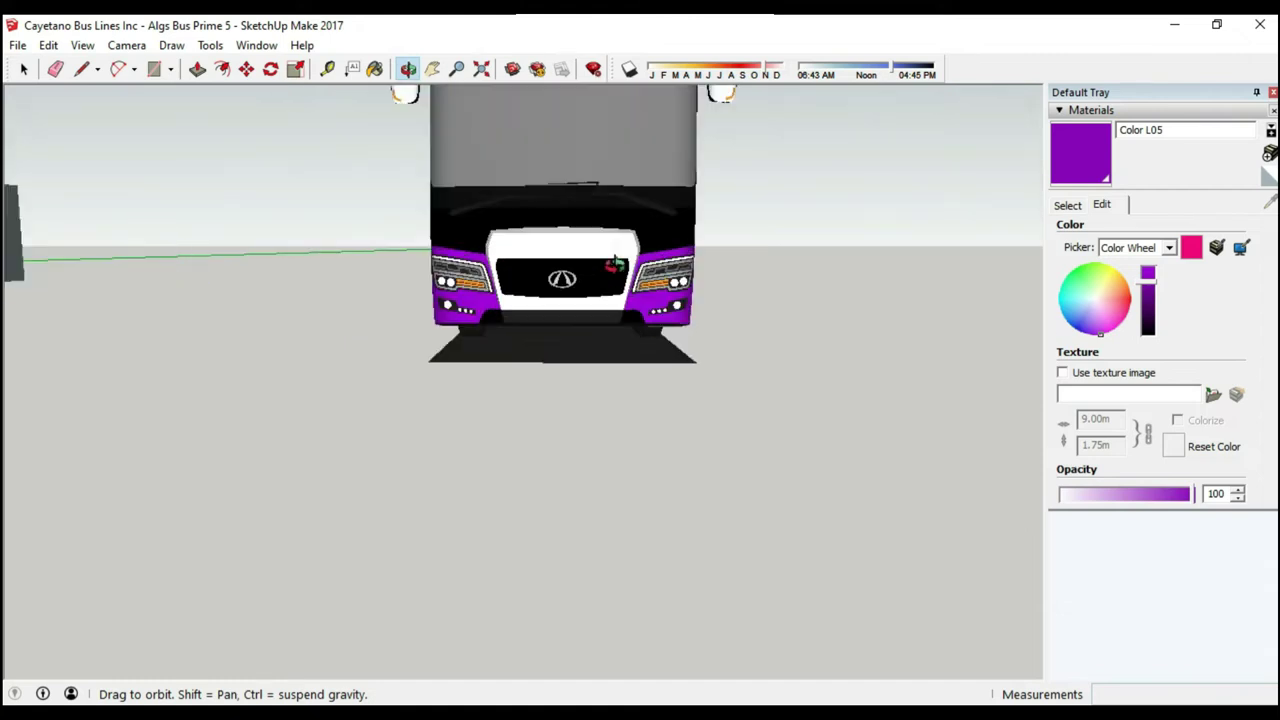
pyautogui.scroll(5, 614, 300)
# - Draw a flat outlined face in front of the lower bumper with the Line tool
pyautogui.press('l')
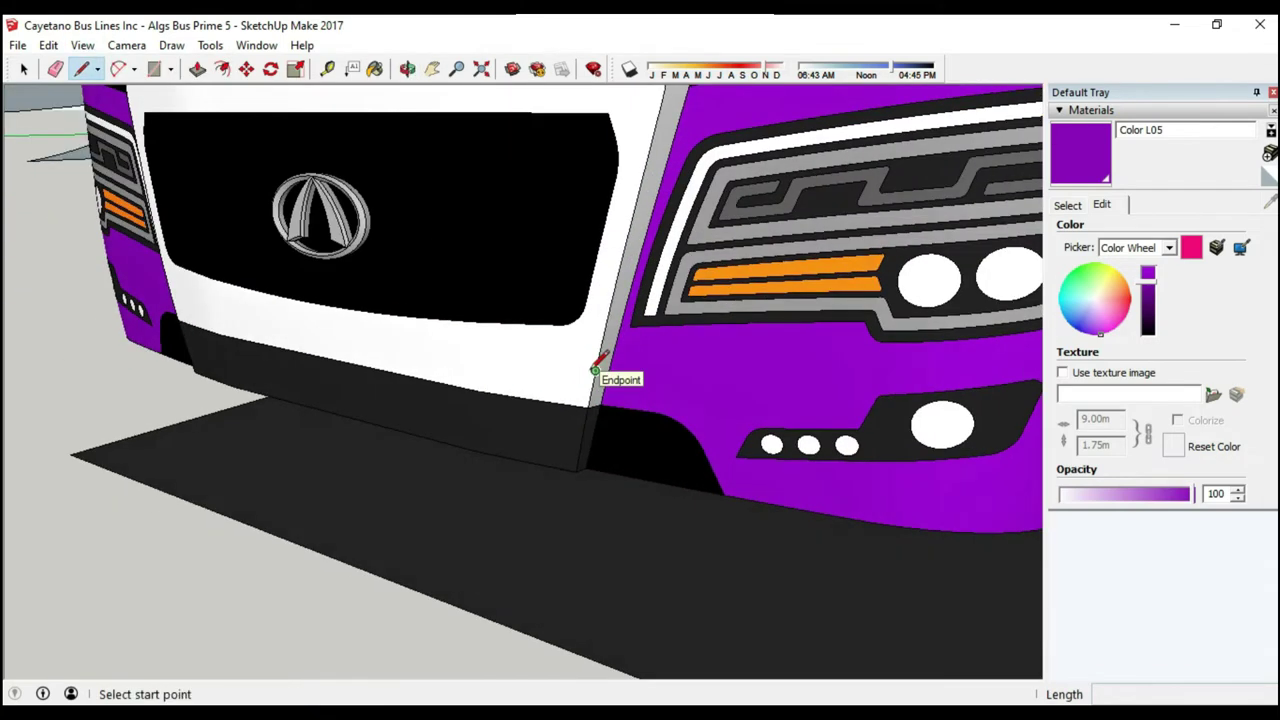
pyautogui.click(595, 370)
pyautogui.scroll(-3, 580, 372)
pyautogui.moveTo(450, 300); pyautogui.dragTo(300, 310, button='middle')
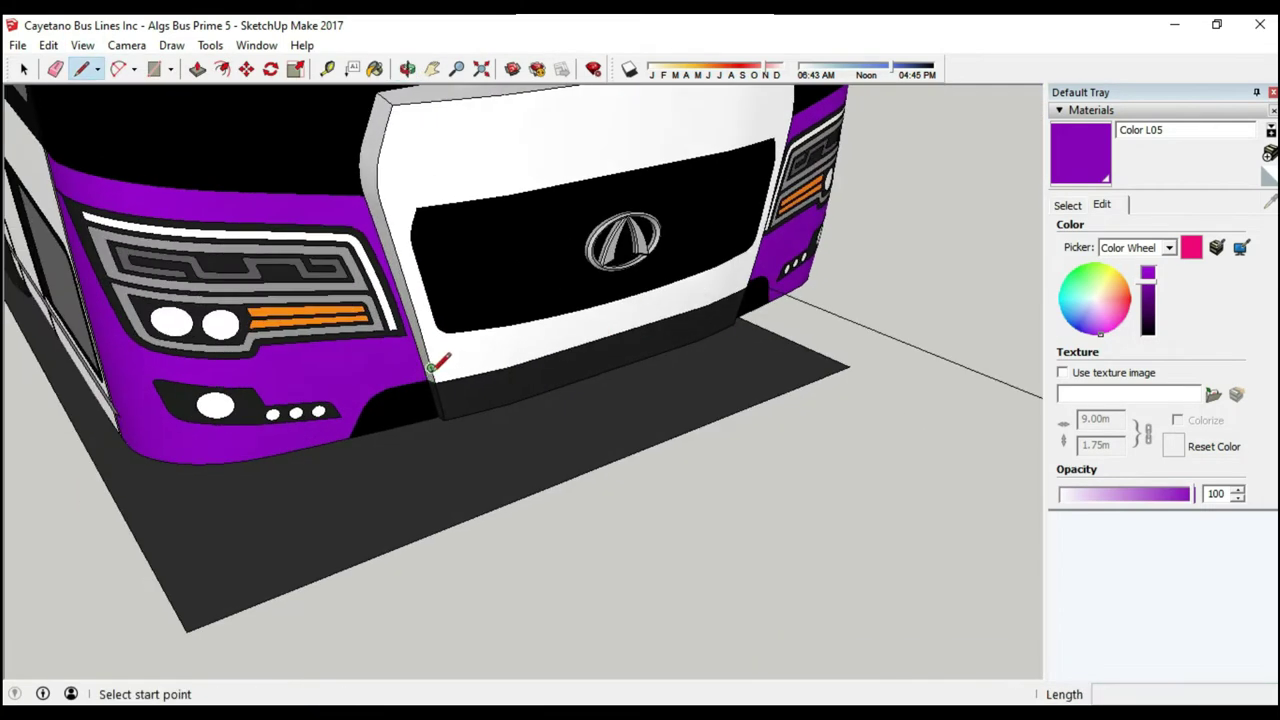
pyautogui.scroll(3, 430, 320)
pyautogui.click(432, 312)
pyautogui.scroll(-3, 440, 330)
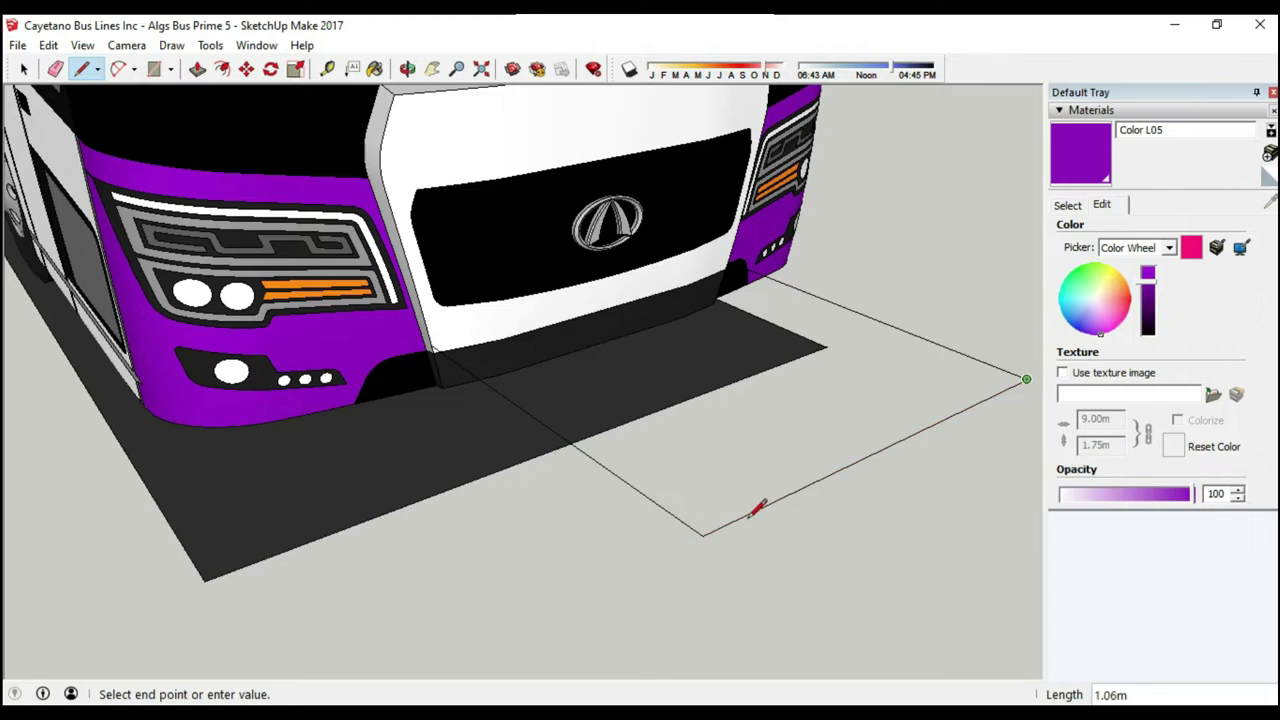
pyautogui.click(757, 508)
pyautogui.moveTo(757, 508); pyautogui.dragTo(898, 352, button='middle')
# - In the Front standard view, draw an arc between the bumper's left and right corners
pyautogui.click(101, 46)
pyautogui.click(409, 150)
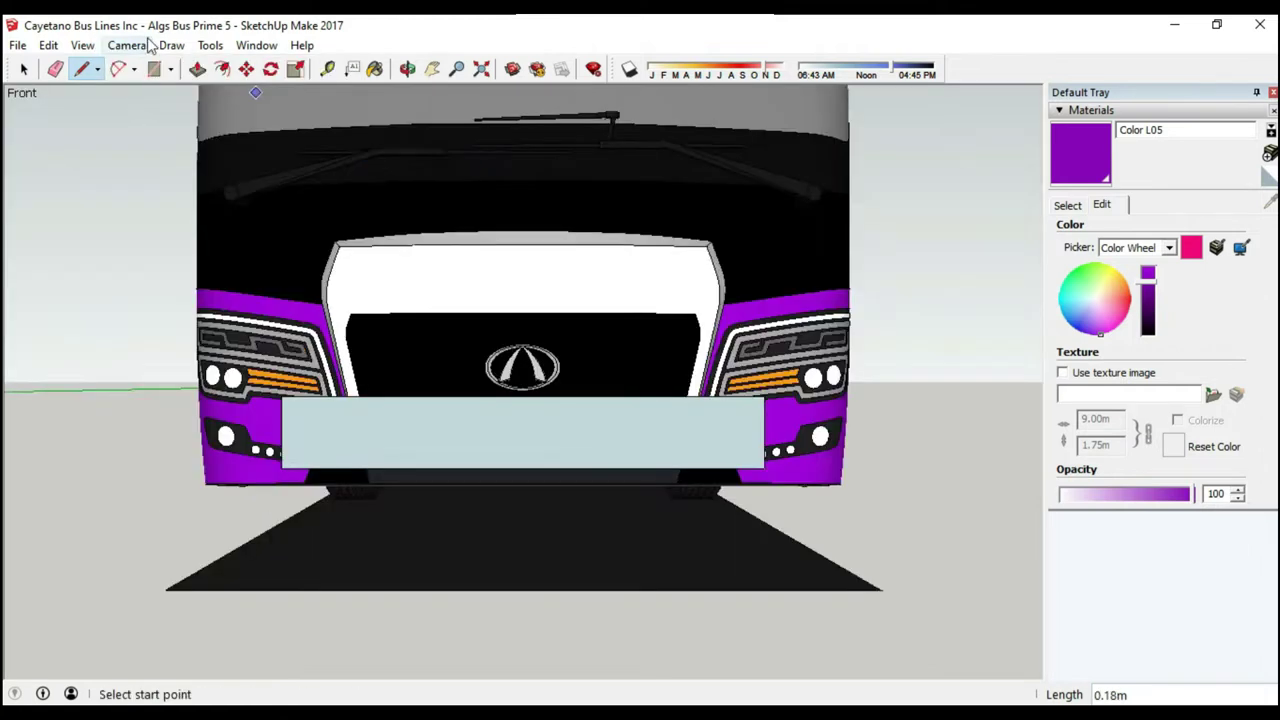
pyautogui.scroll(3, 366, 286)
pyautogui.scroll(5, 275, 340)
pyautogui.press('c')
pyautogui.click(270, 340)
pyautogui.scroll(-3, 270, 340)
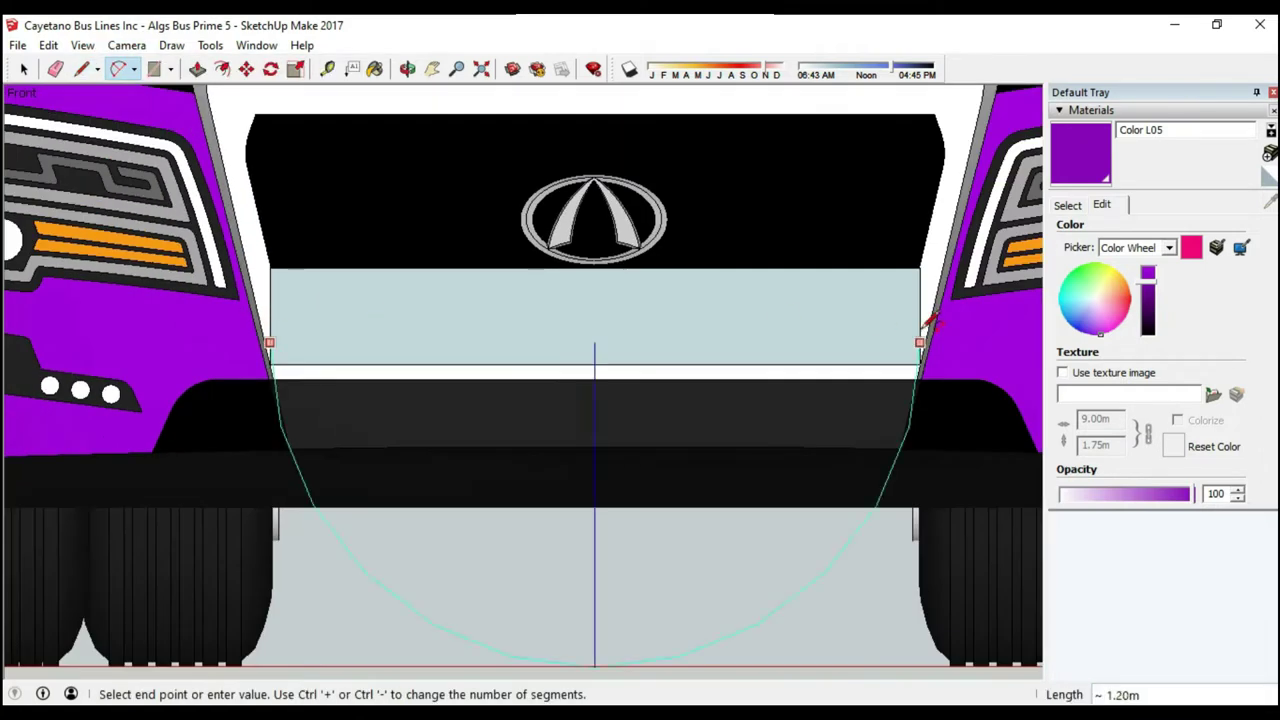
pyautogui.scroll(3, 923, 334)
pyautogui.click(907, 317)
pyautogui.click(891, 301)
pyautogui.scroll(-5, 150, 320)
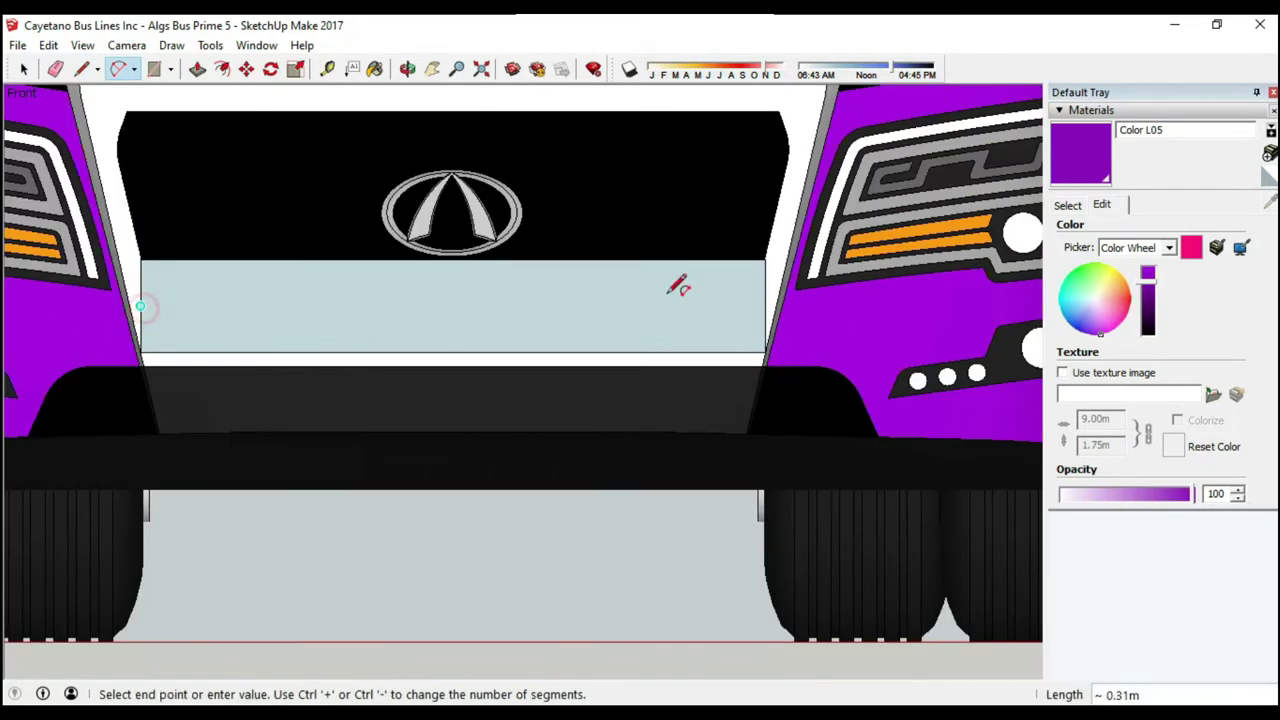
pyautogui.scroll(-2, 470, 306)
pyautogui.scroll(4, 455, 302)
pyautogui.scroll(-4, 457, 289)
pyautogui.scroll(-2, 457, 289)
pyautogui.moveTo(457, 289)
pyautogui.mouseDown(button='middle')
pyautogui.moveTo(478, 307)
pyautogui.moveTo(368, 432)
pyautogui.mouseUp(button='middle')
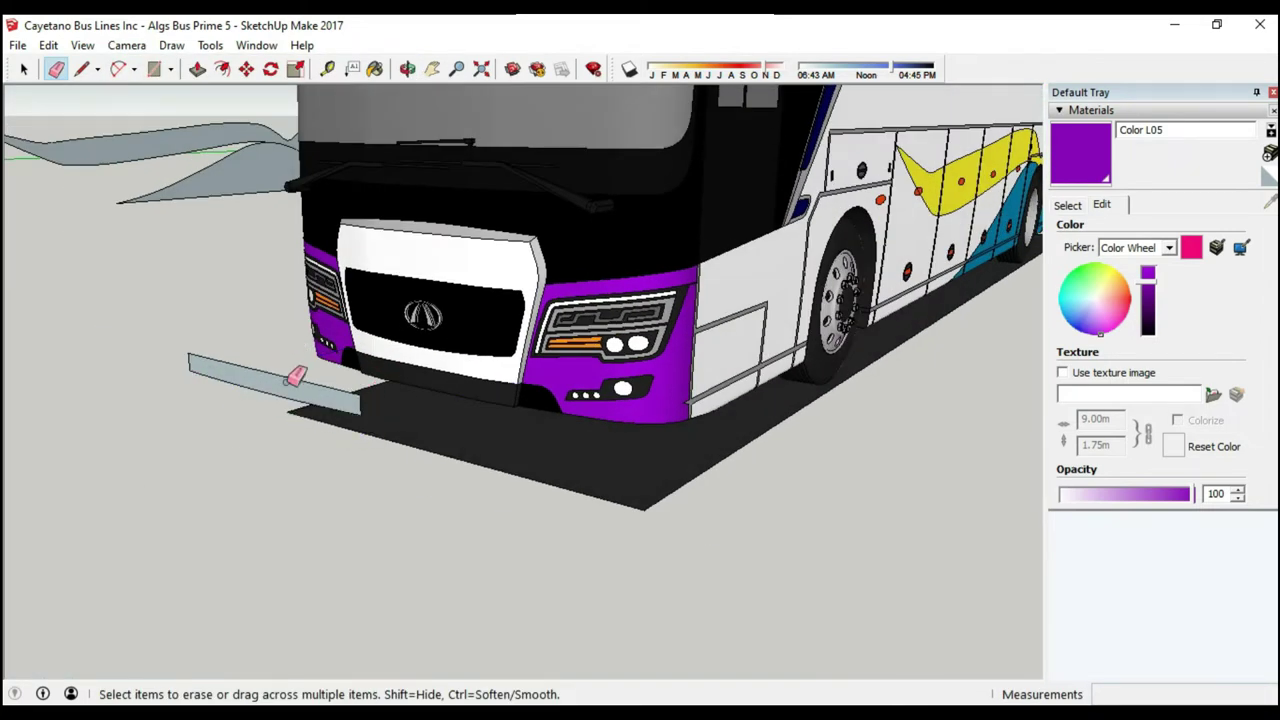
# - Scale the grey helper strip deeper toward the bus
pyautogui.press('space')
pyautogui.rightClick(195, 414)
pyautogui.press('Escape')
pyautogui.press('s')
pyautogui.scroll(3, 407, 478)
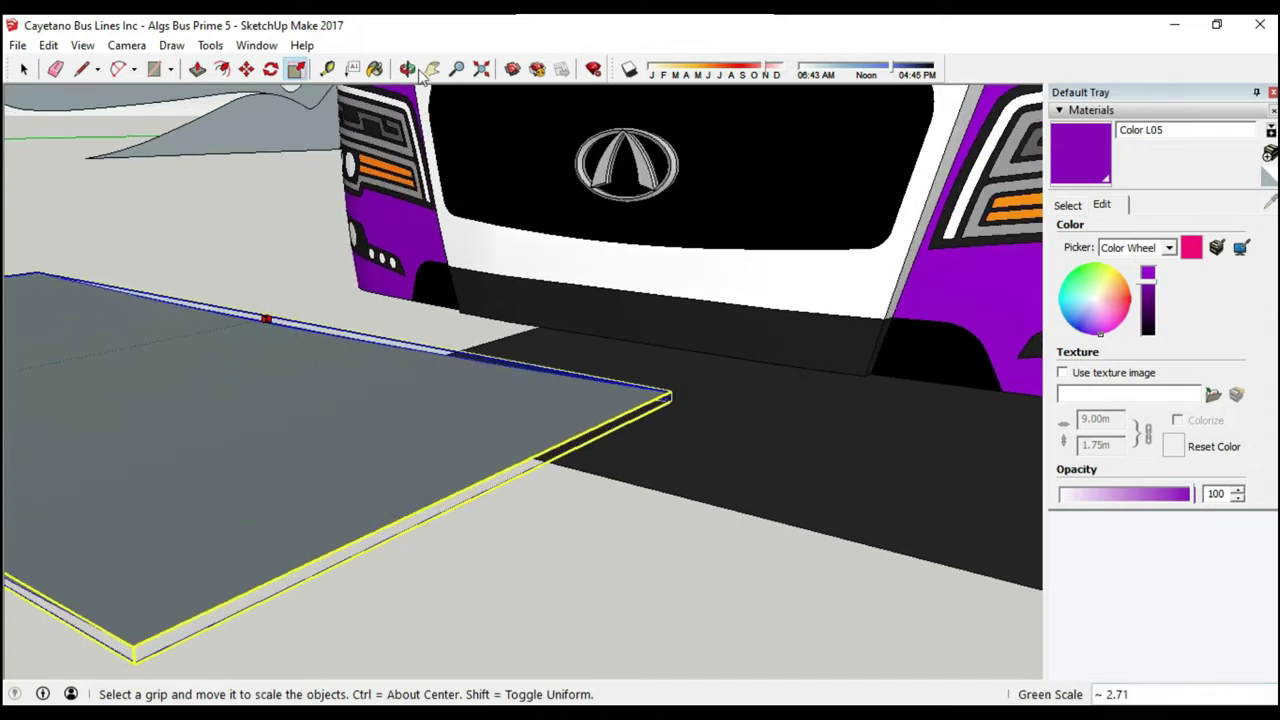
pyautogui.moveTo(420, 78); pyautogui.dragTo(678, 268, button='middle')
# - Switch to a straight Front view and zoom in on the bumper area
pyautogui.moveTo(478, 143); pyautogui.dragTo(300, 250, button='middle')
pyautogui.click(126, 45)
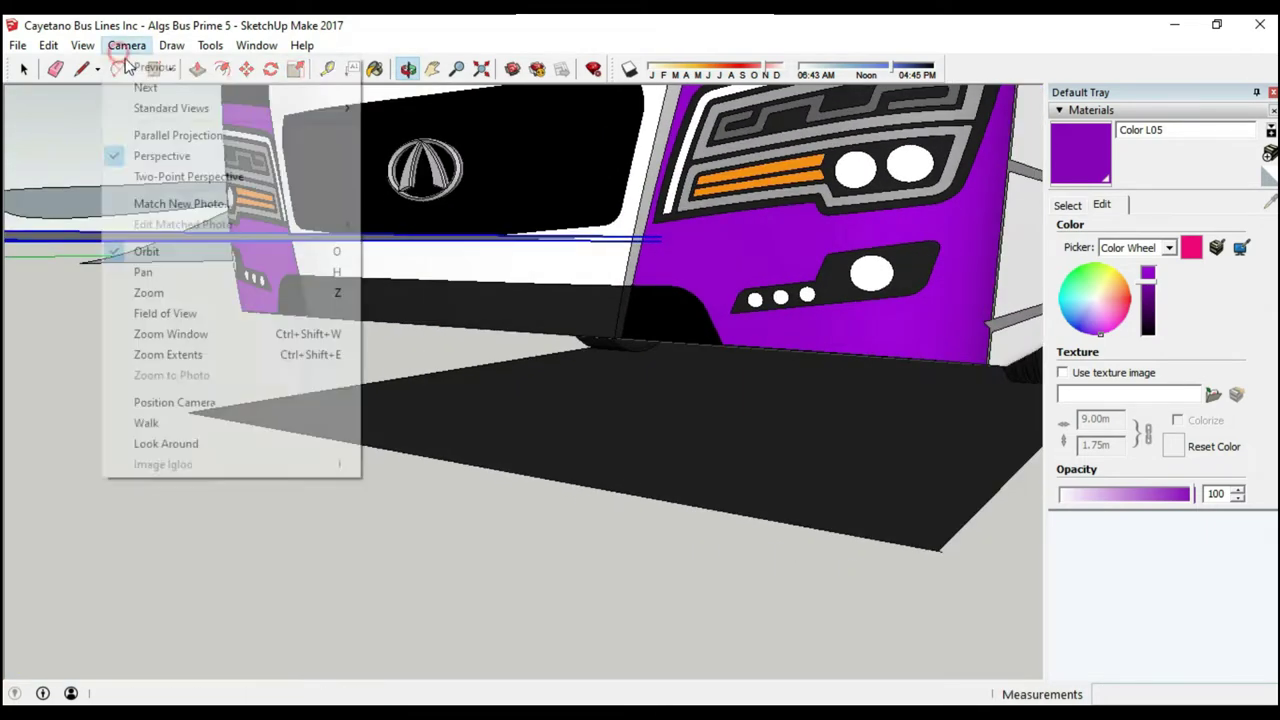
pyautogui.click(400, 152)
pyautogui.press('m')
pyautogui.scroll(10, 628, 277)
pyautogui.scroll(-5, 623, 294)
pyautogui.scroll(5, 614, 317)
pyautogui.scroll(-4, 617, 255)
pyautogui.scroll(-3, 617, 255)
pyautogui.scroll(-2, 640, 300)
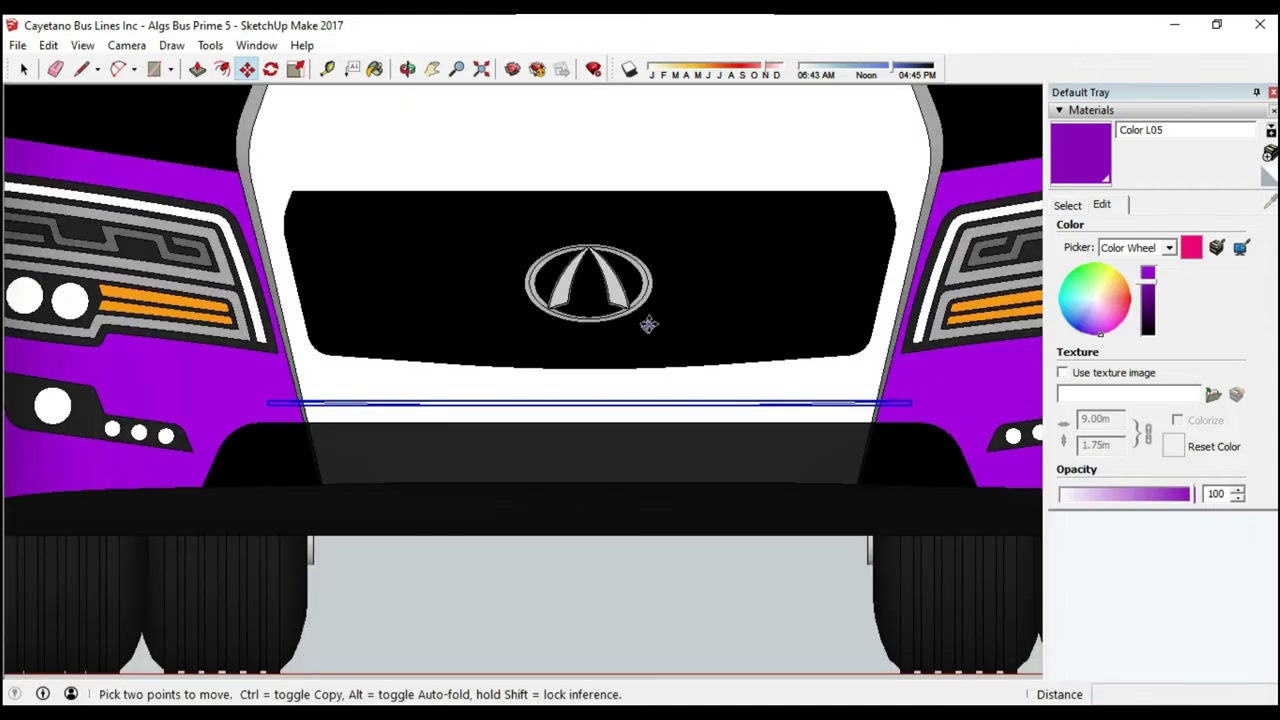
pyautogui.scroll(6, 648, 323)
# - Move-copy the bumper edge to mark a thin stripe below the grille
pyautogui.click(605, 320)
pyautogui.press('ctrl')
pyautogui.scroll(-3, 606, 320)
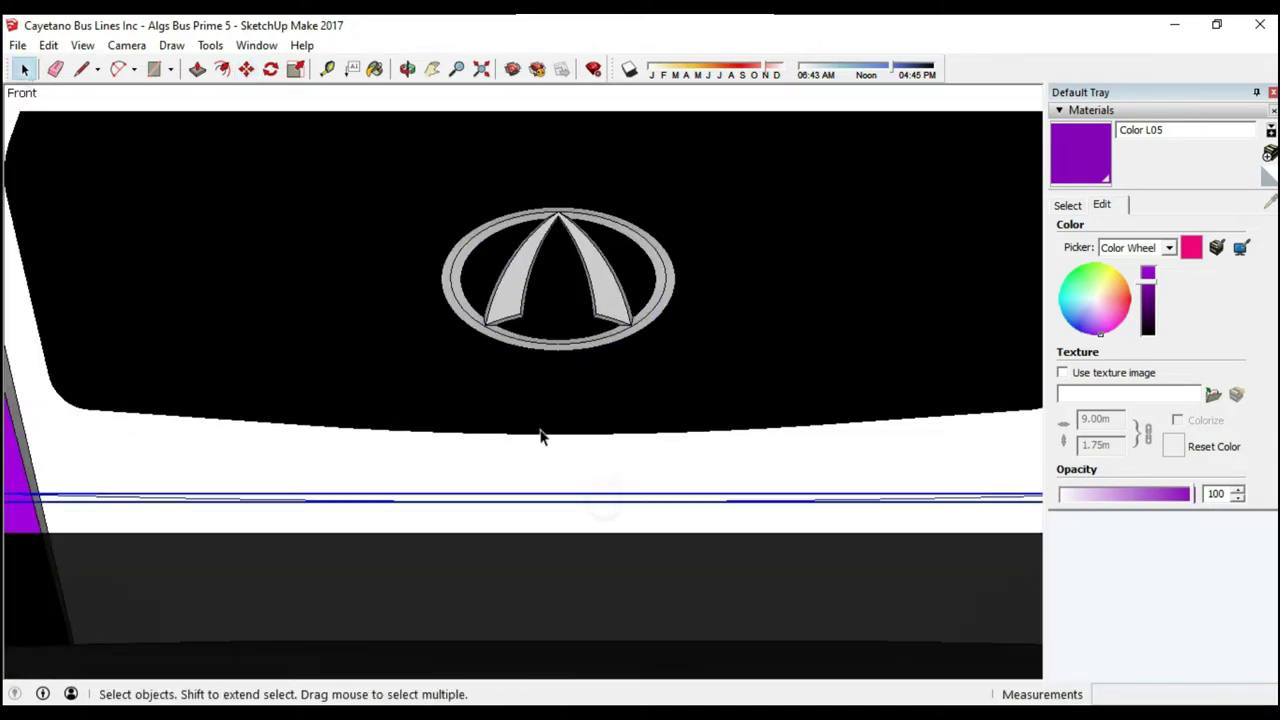
pyautogui.press('m')
pyautogui.scroll(5, 600, 320)
pyautogui.press('space')
pyautogui.scroll(-5, 588, 237)
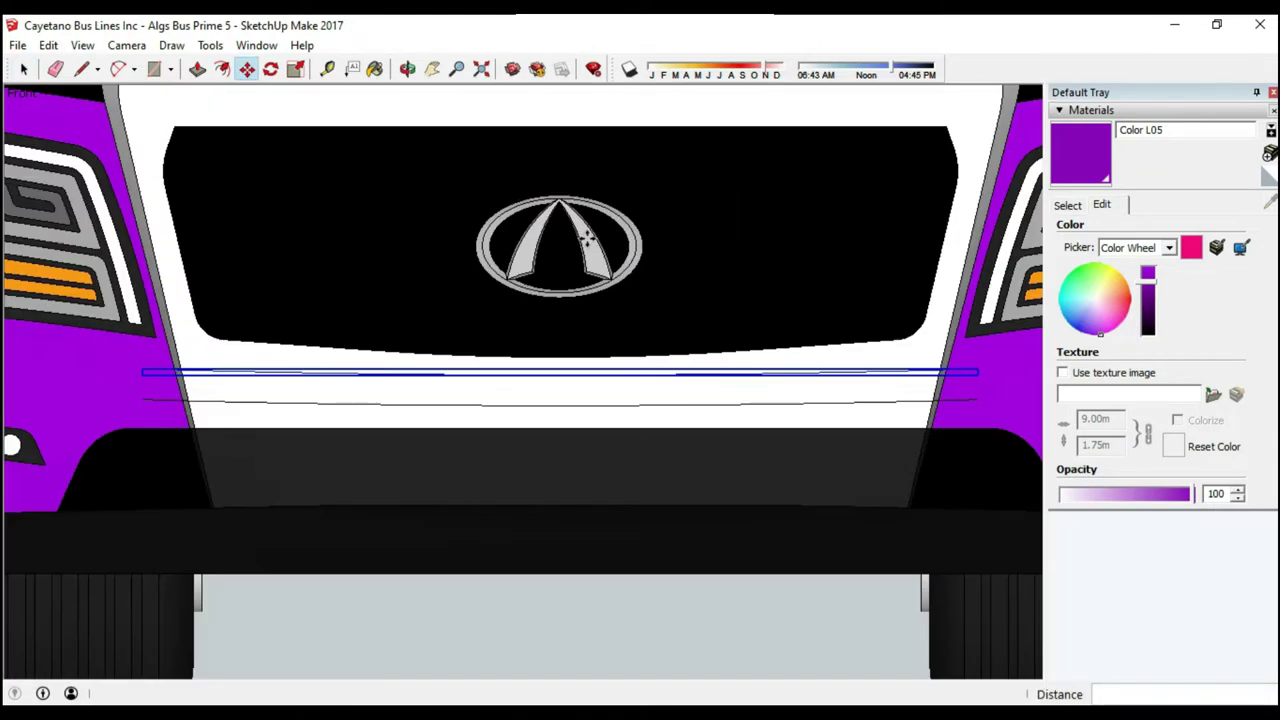
# - Return to perspective view and delete the grey helper plane
pyautogui.click(126, 45)
pyautogui.click(175, 151)
pyautogui.moveTo(300, 300); pyautogui.dragTo(380, 434, button='middle')
pyautogui.scroll(4, 425, 510)
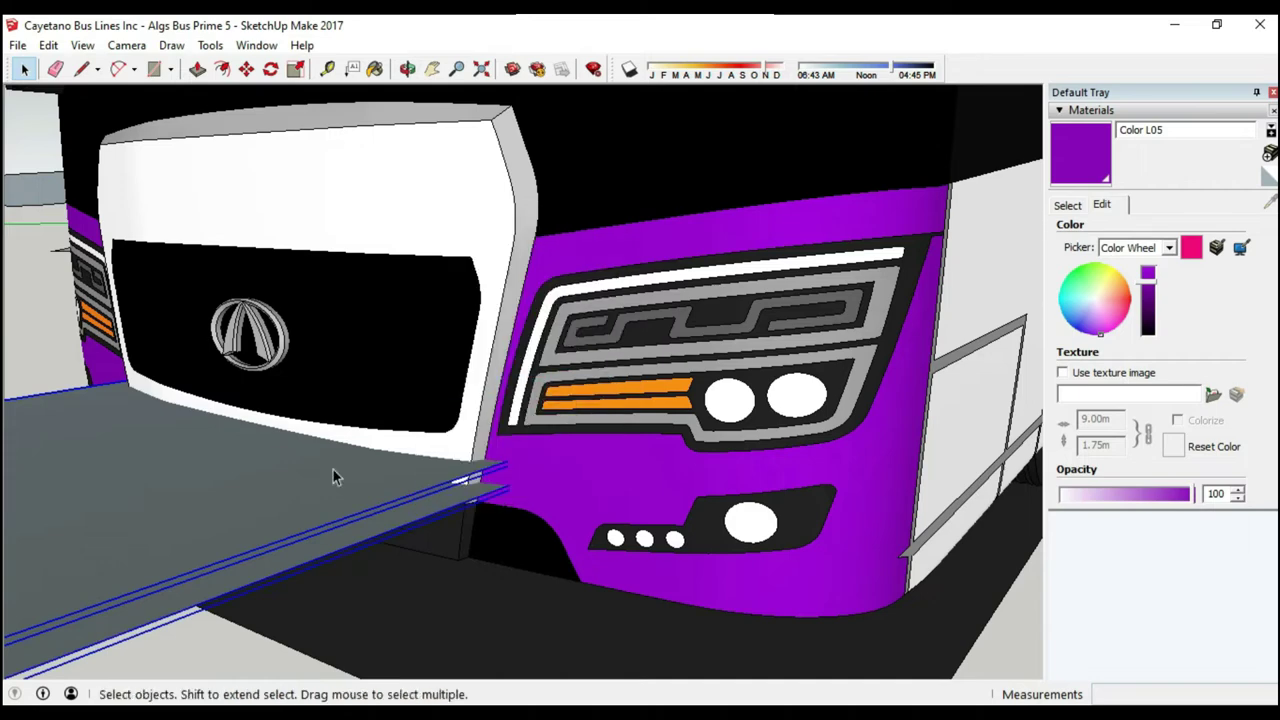
pyautogui.press('Delete')
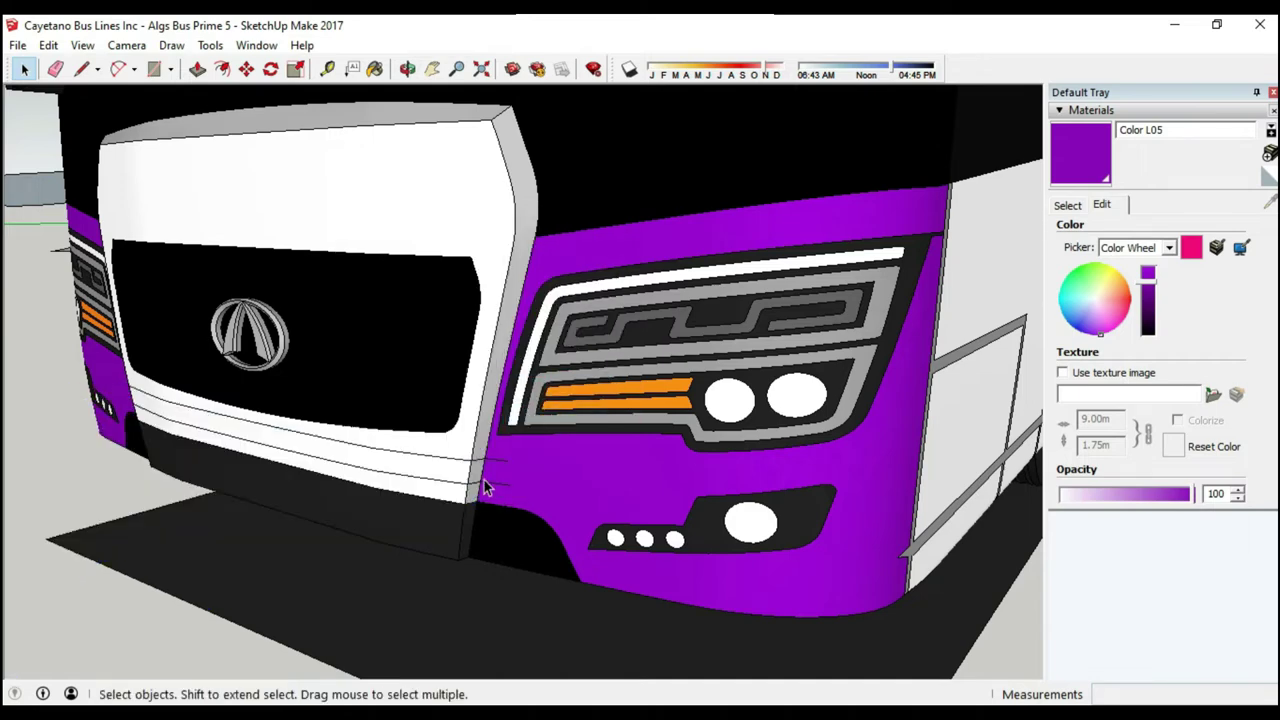
pyautogui.scroll(-5, 490, 473)
pyautogui.click(1067, 205)
# - Paint the thin bumper stripe yellow
pyautogui.scroll(5, 451, 371)
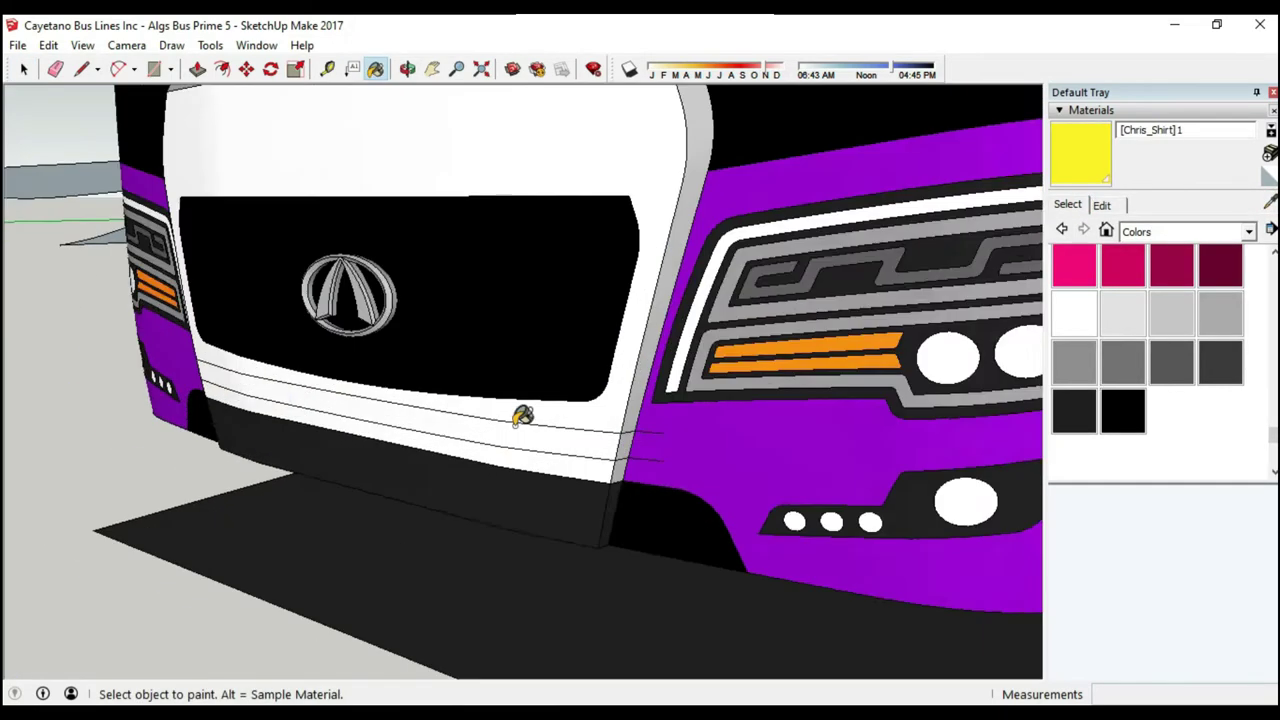
pyautogui.click(400, 375)
pyautogui.click(82, 45)
pyautogui.click(407, 68)
pyautogui.moveTo(450, 350); pyautogui.dragTo(600, 350)
pyautogui.scroll(-3, 1182, 365)
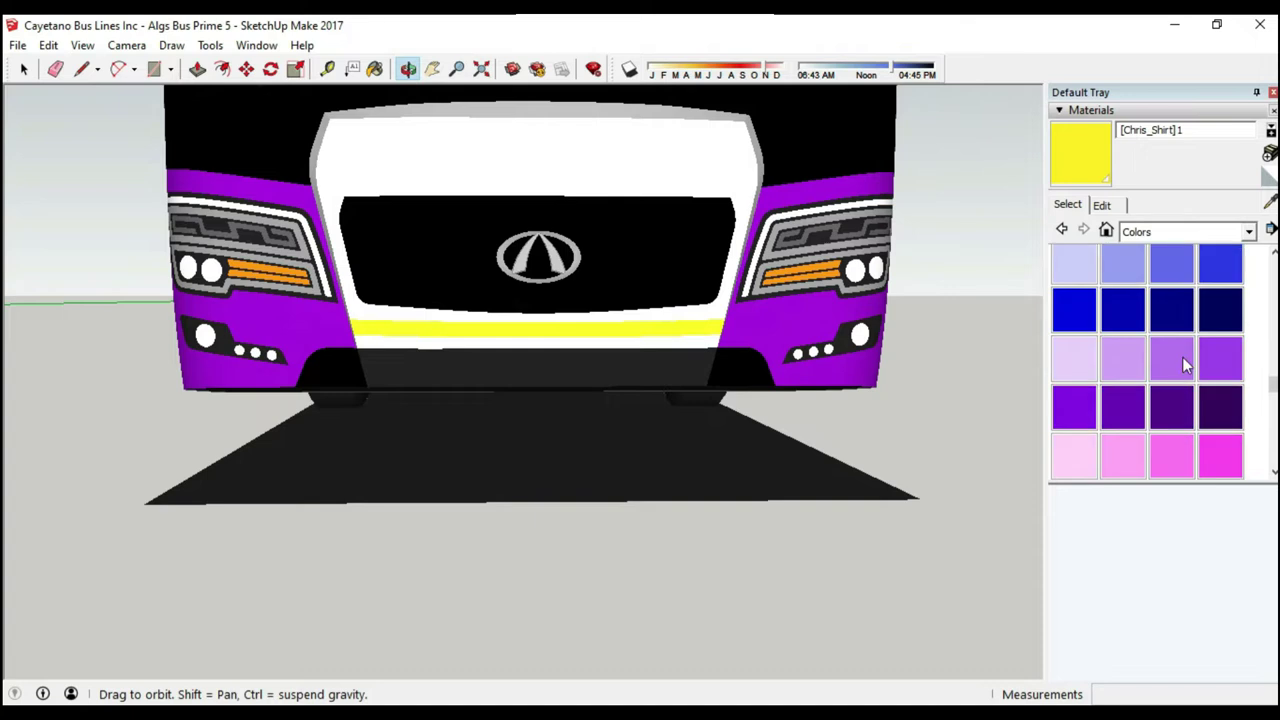
pyautogui.scroll(3, 543, 334)
# - Paint the stripe below the yellow one dark blue
pyautogui.click(543, 334)
pyautogui.scroll(-2, 543, 334)
pyautogui.click(1101, 204)
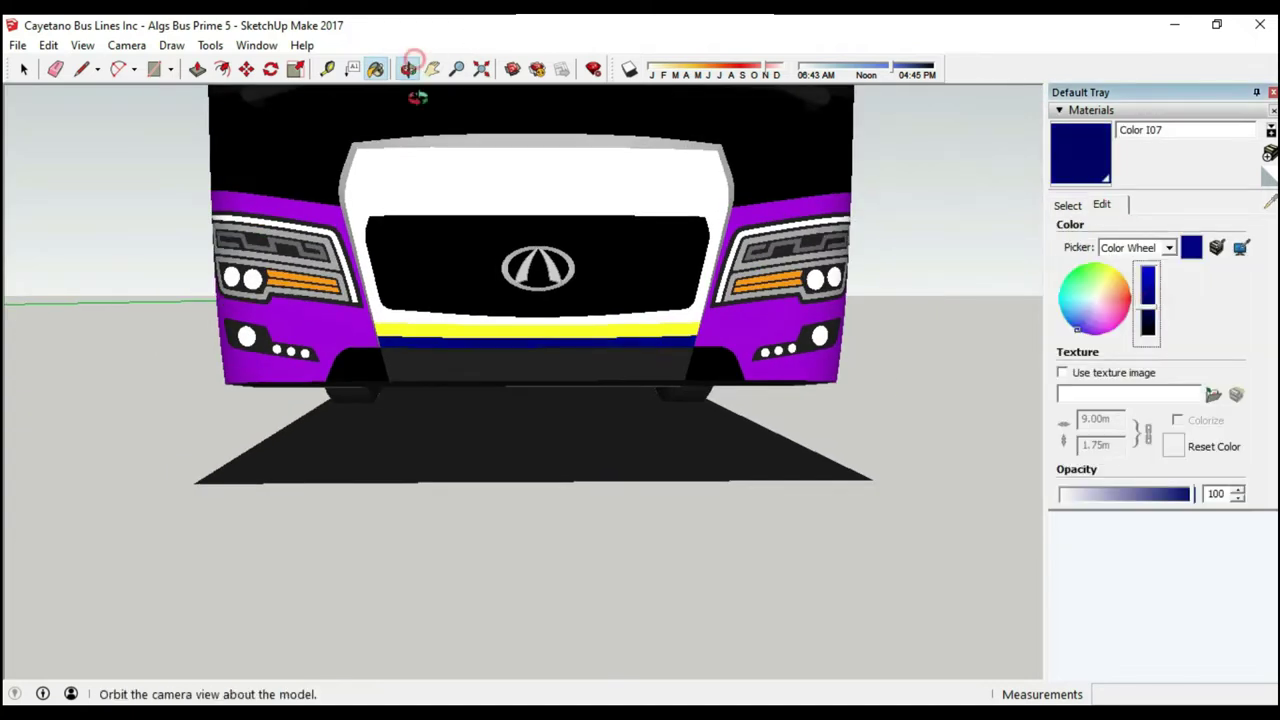
pyautogui.moveTo(417, 97); pyautogui.dragTo(560, 300)
# - Open Create Material and dismiss it without changes
pyautogui.click(1268, 153)
pyautogui.click(600, 577)
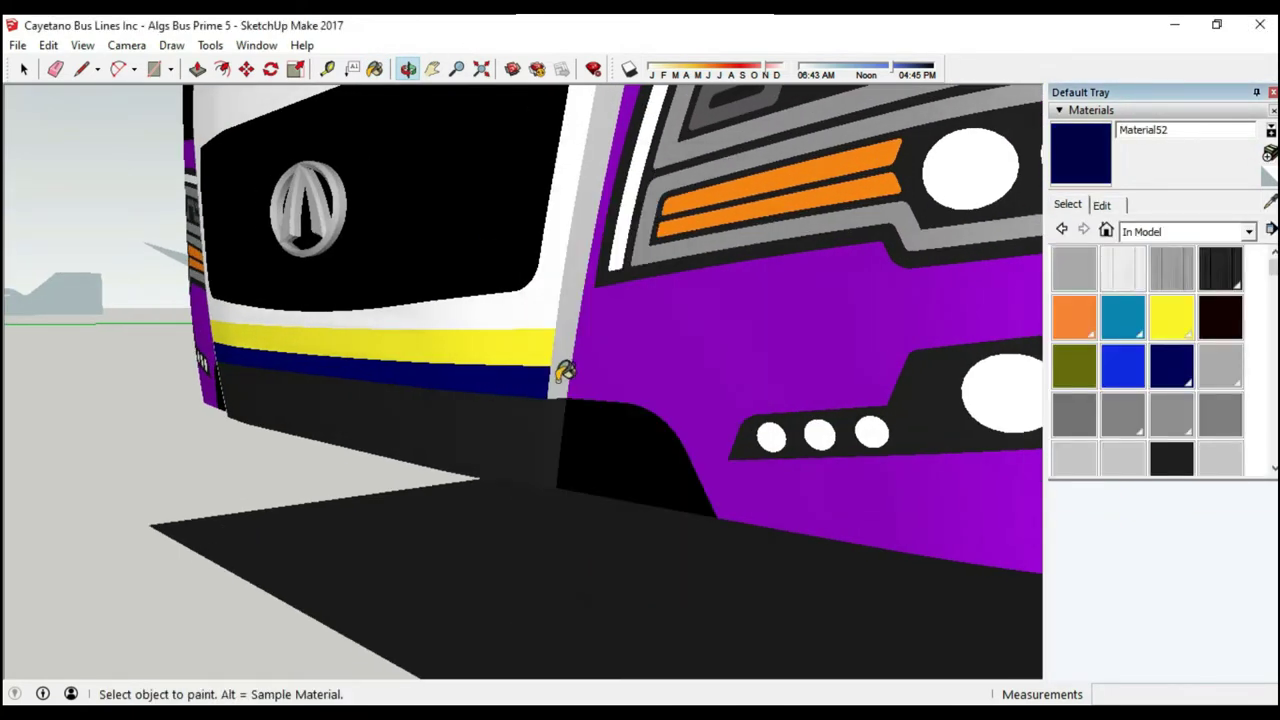
pyautogui.scroll(2, 543, 420)
pyautogui.click(1101, 204)
# - Sample the yellow stripe's material and create a new material from it
pyautogui.moveTo(450, 265); pyautogui.dragTo(745, 265, button='middle')
pyautogui.scroll(3, 551, 291)
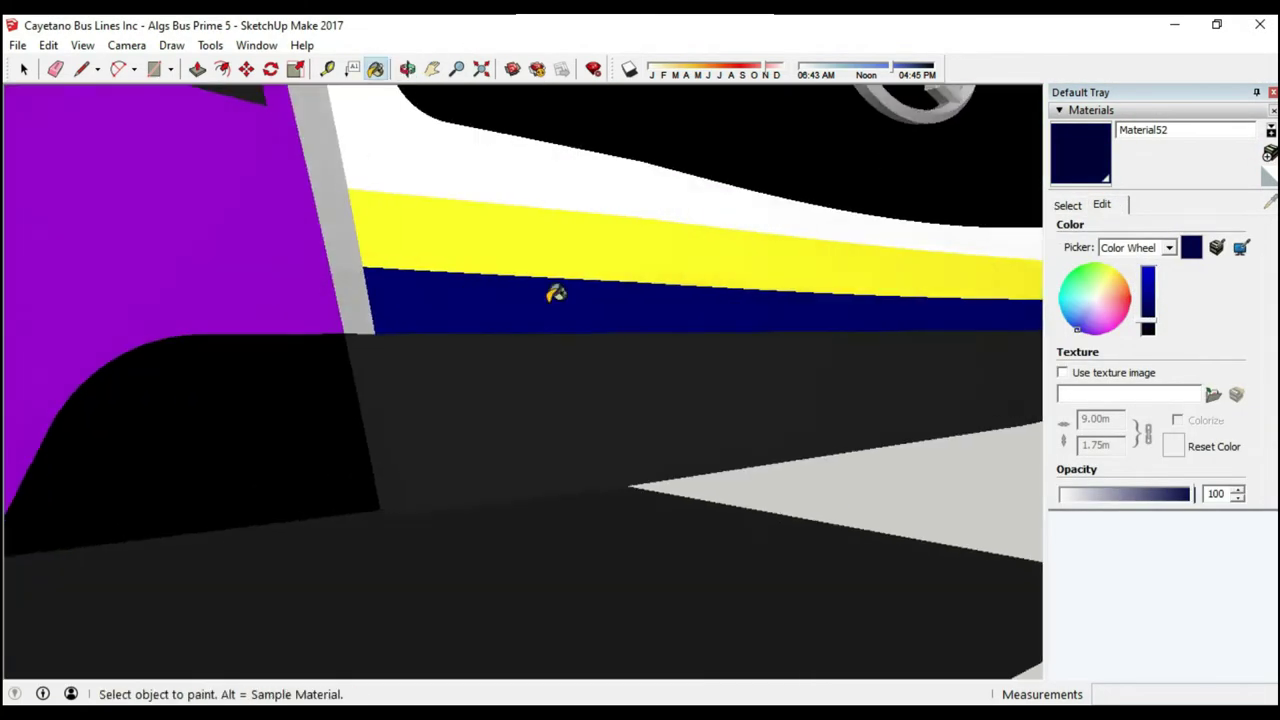
pyautogui.scroll(-2, 551, 291)
pyautogui.click(1067, 204)
pyautogui.scroll(2, 586, 300)
pyautogui.keyDown('alt'); pyautogui.click(586, 300); pyautogui.keyUp('alt')
pyautogui.click(1268, 153)
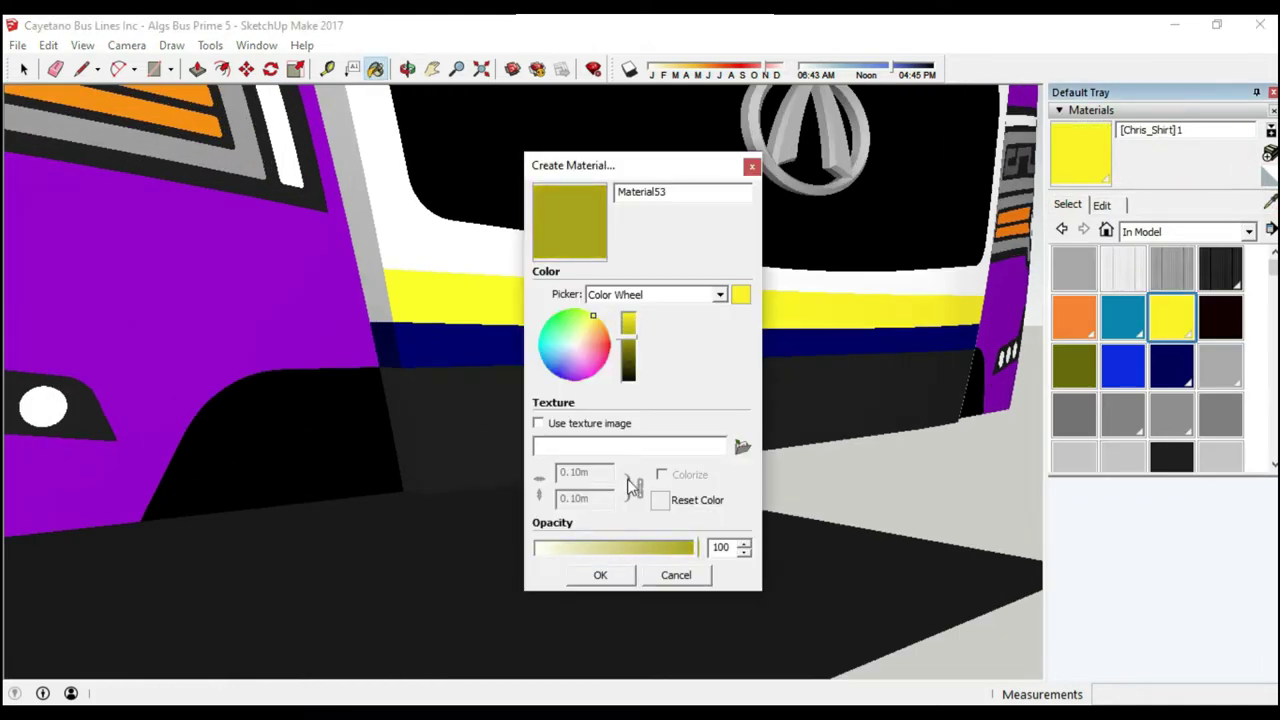
pyautogui.click(600, 575)
# - Darken the black material and create a new black material
pyautogui.moveTo(450, 400); pyautogui.dragTo(750, 400, button='middle')
pyautogui.click(1220, 270)
pyautogui.click(1101, 204)
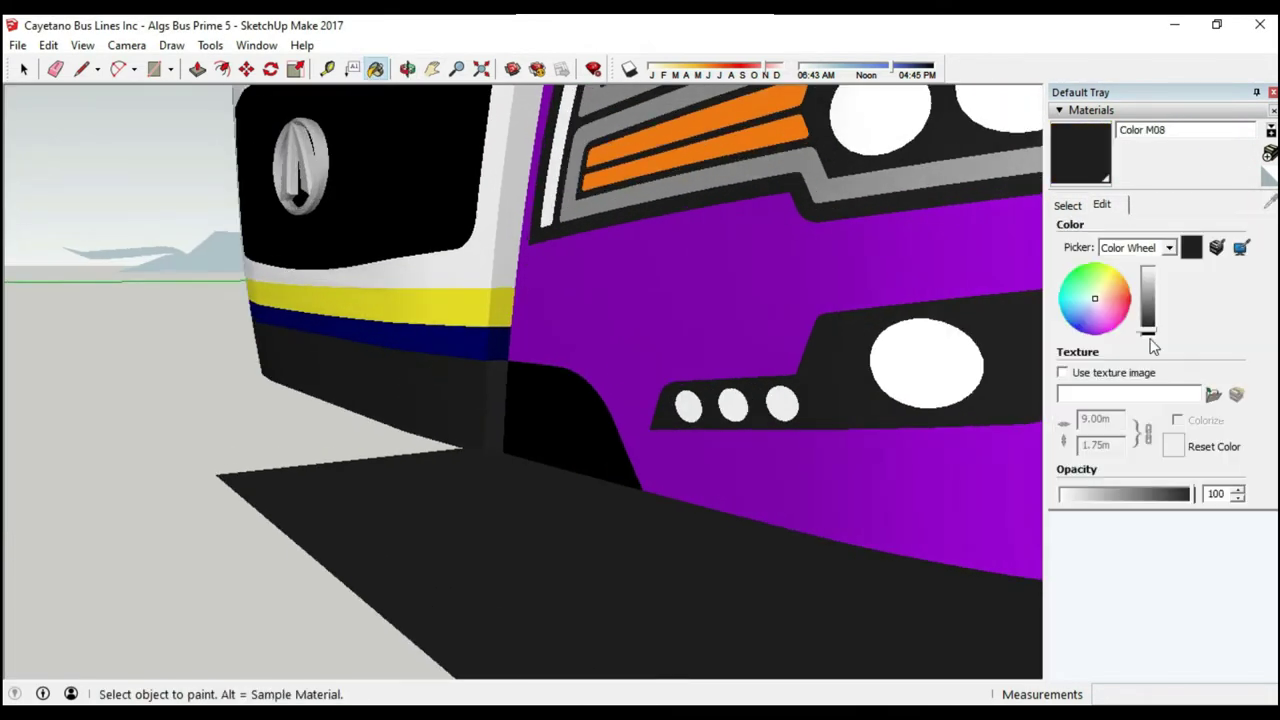
pyautogui.moveTo(1152, 343); pyautogui.dragTo(1155, 338)
pyautogui.click(1067, 204)
pyautogui.click(1268, 153)
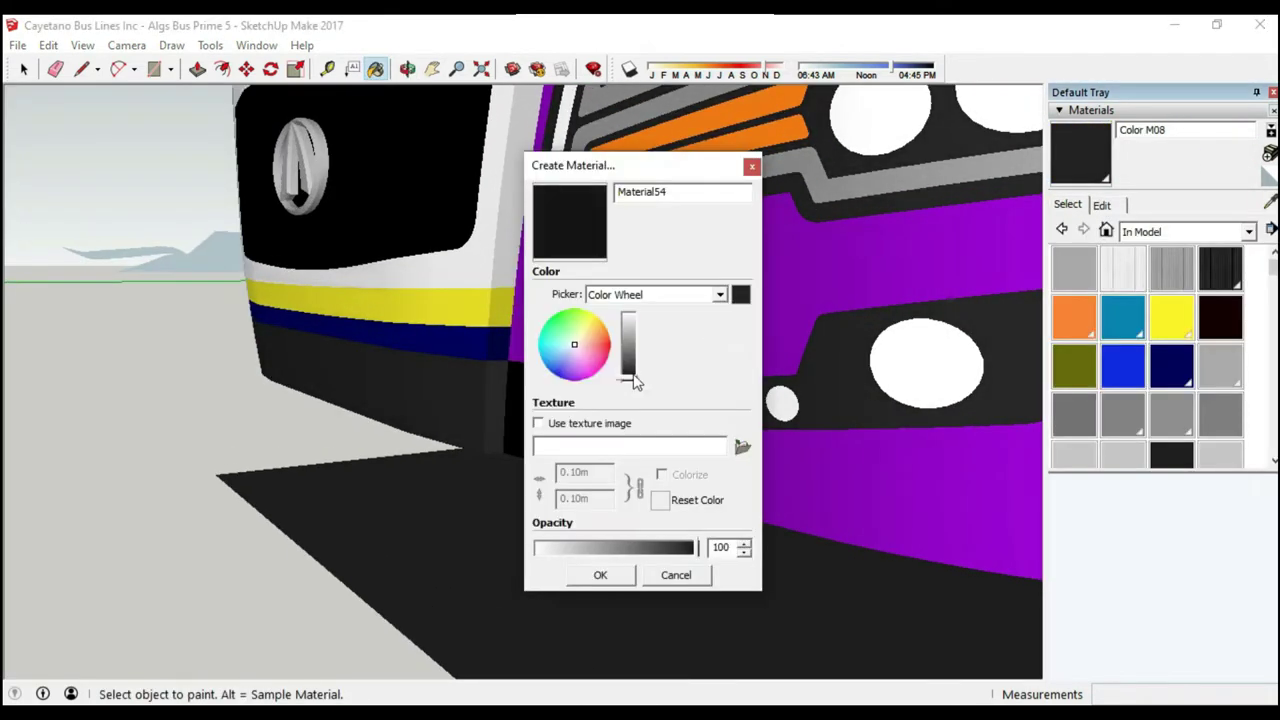
pyautogui.click(600, 575)
# - Orbit round to the bus side while checking the current material's colours
pyautogui.moveTo(410, 96); pyautogui.dragTo(520, 277, button='middle')
pyautogui.click(1101, 204)
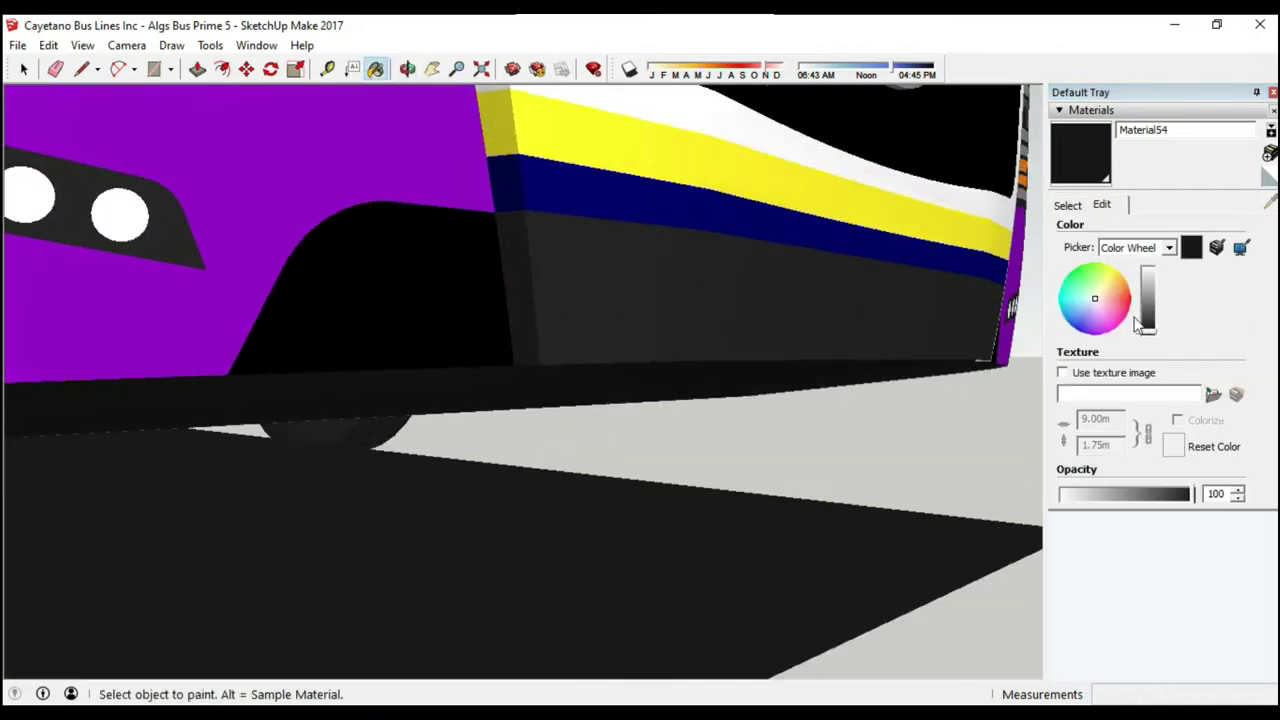
pyautogui.scroll(-5, 686, 290)
pyautogui.moveTo(686, 290); pyautogui.dragTo(420, 275, button='middle')
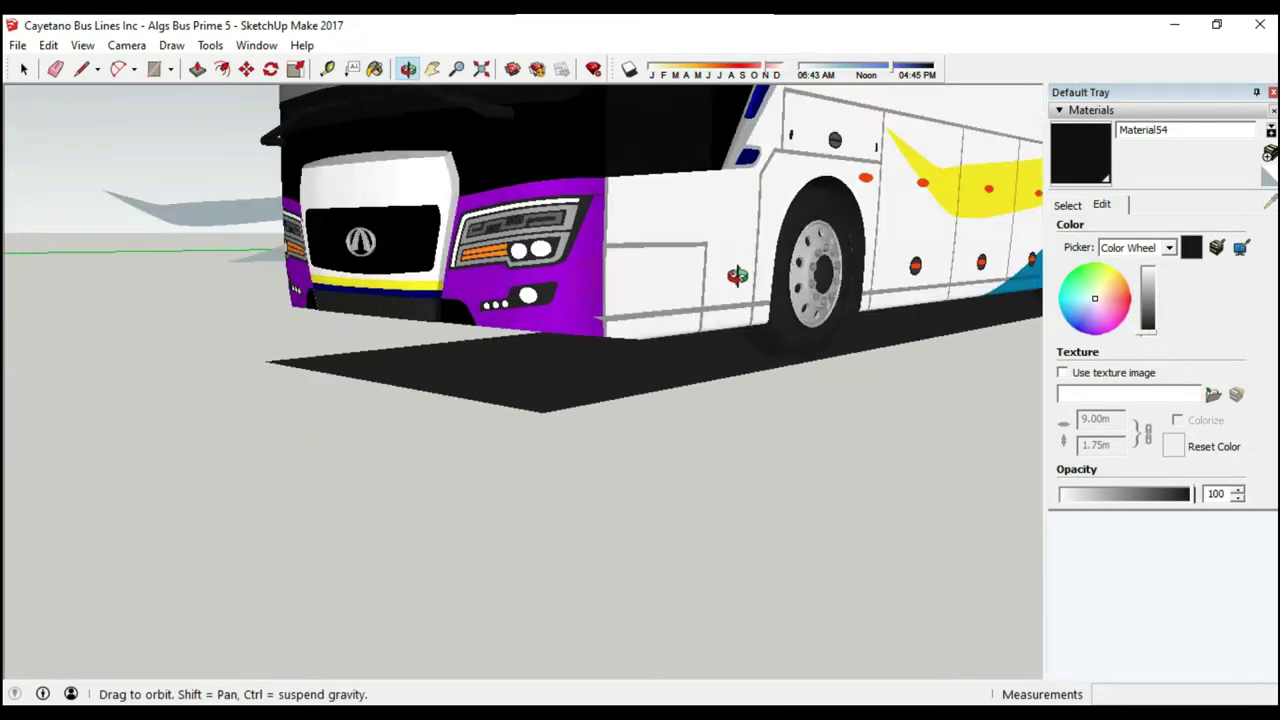
pyautogui.scroll(5, 401, 273)
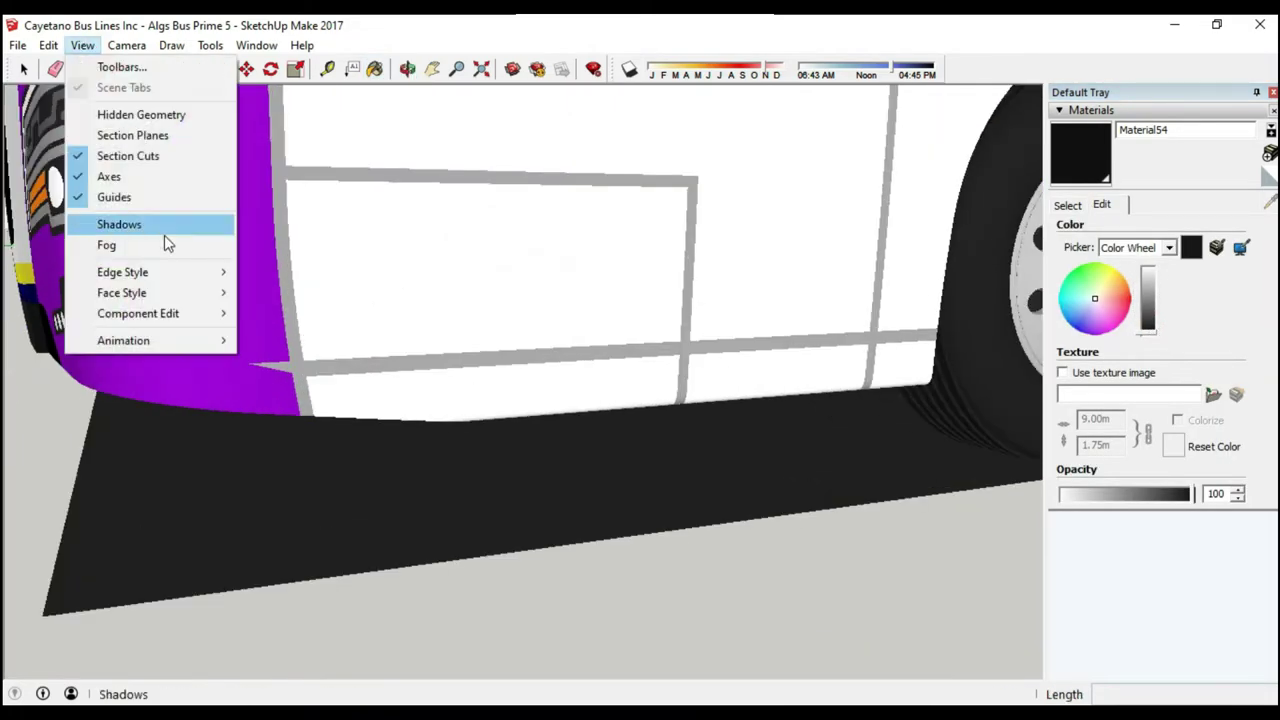
# - Start a line on the grey side trim, then cancel it
pyautogui.press('Escape')
pyautogui.press('l')
pyautogui.scroll(5, 310, 330)
pyautogui.click(312, 335)
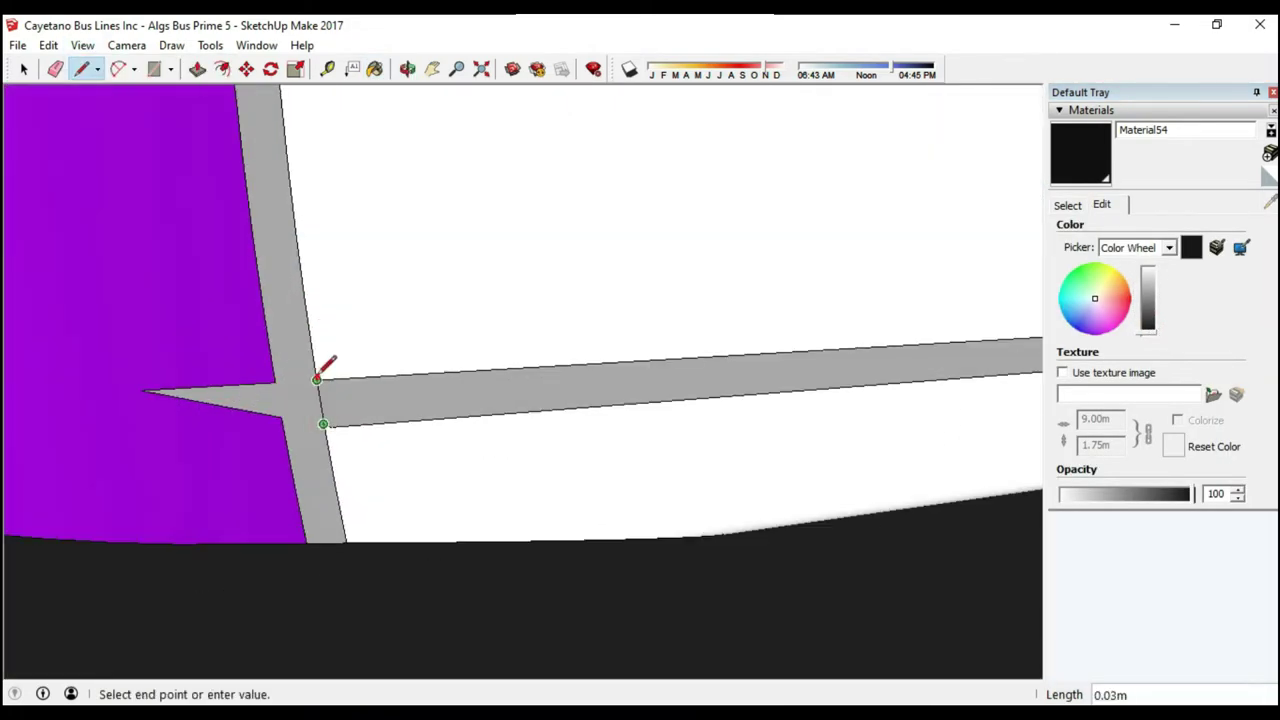
pyautogui.press('Escape')
pyautogui.click(322, 296)
pyautogui.scroll(-5, 322, 240)
pyautogui.moveTo(322, 240); pyautogui.dragTo(543, 400, button='middle')
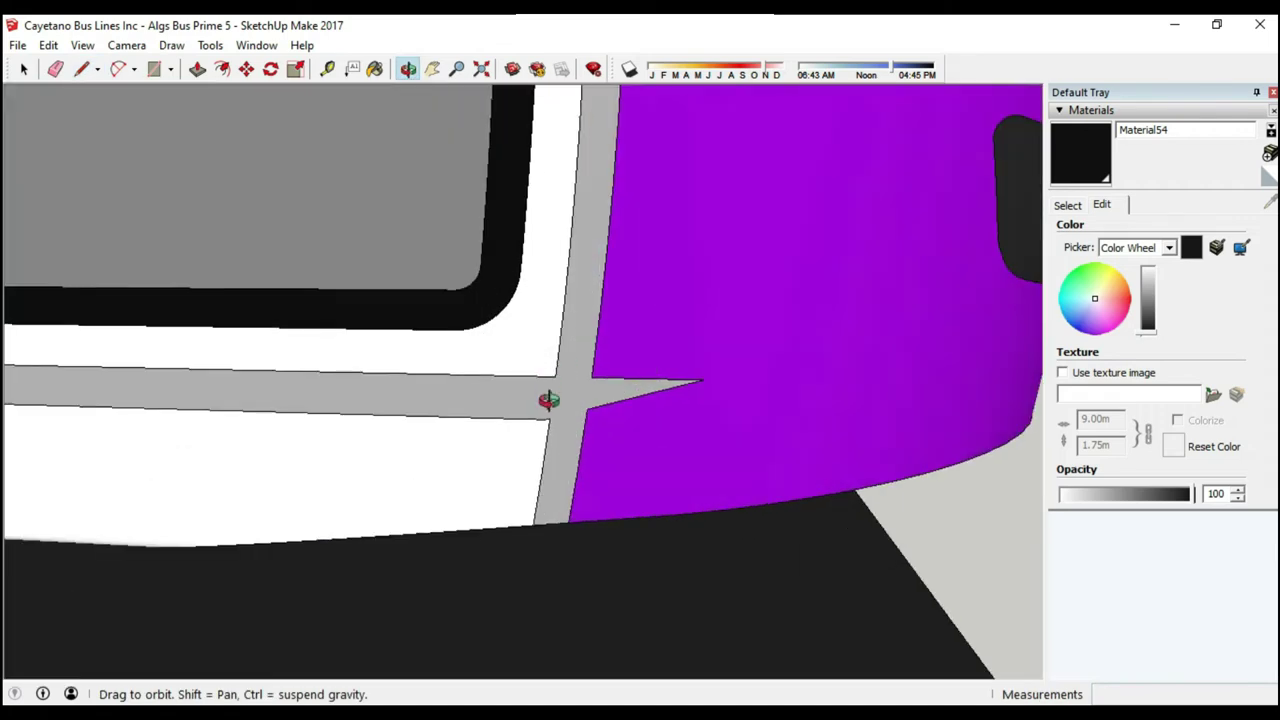
pyautogui.press('Escape')
pyautogui.scroll(-3, 557, 386)
pyautogui.click(82, 45)
# - Create a new purple material in the Materials tray
pyautogui.press('Escape')
pyautogui.scroll(-5, 400, 300)
pyautogui.moveTo(400, 300); pyautogui.dragTo(250, 300, button='middle')
pyautogui.scroll(3, 450, 300)
pyautogui.click(1067, 204)
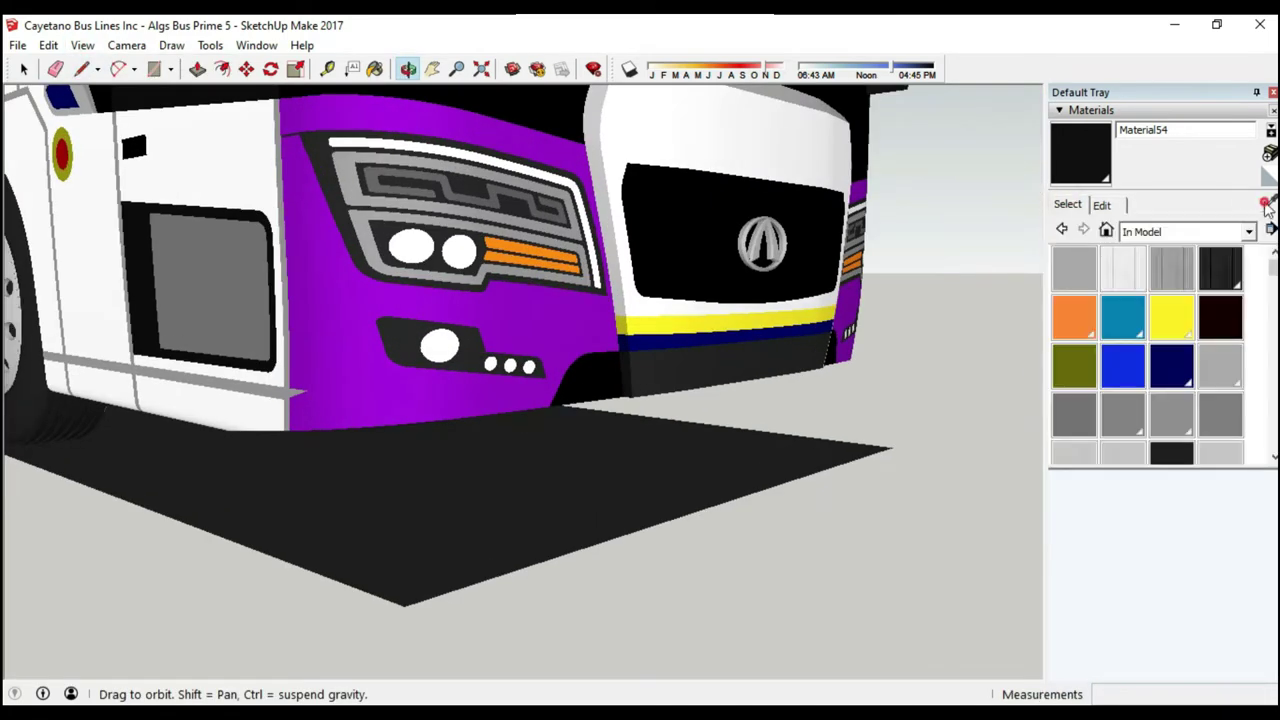
pyautogui.click(1268, 153)
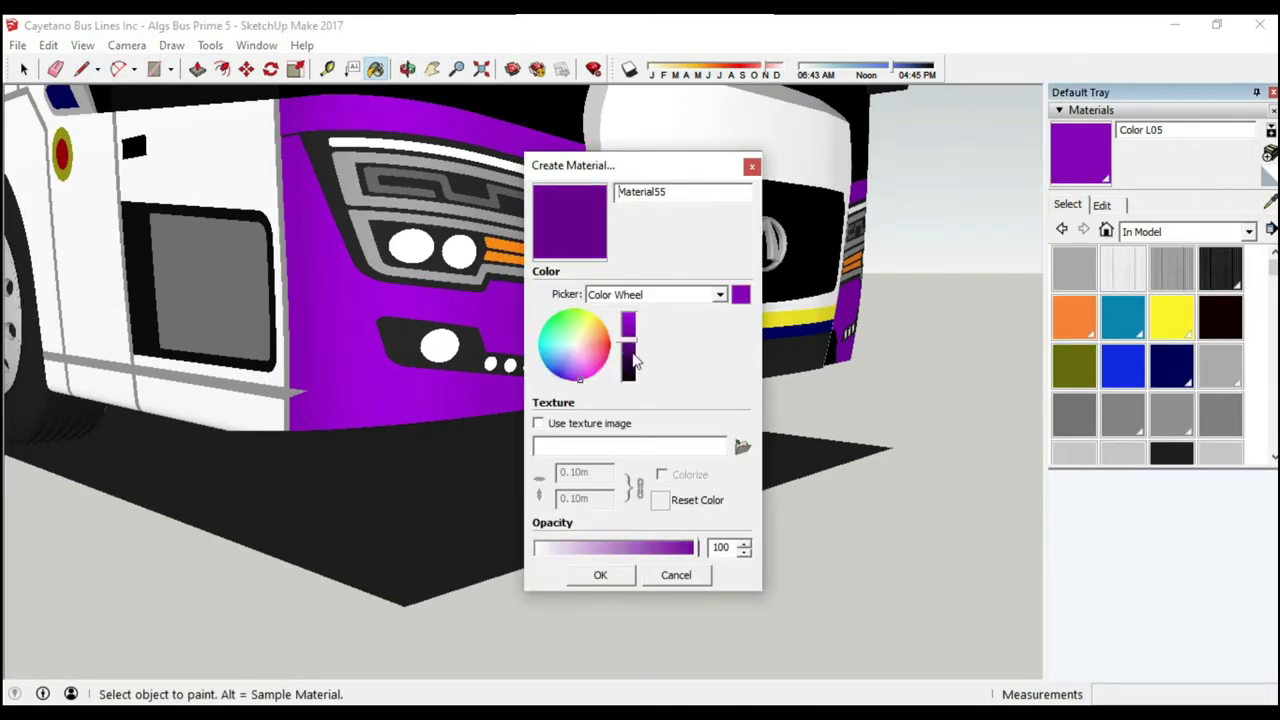
pyautogui.click(600, 575)
# - Orbit out to view the whole bus and its logo
pyautogui.moveTo(450, 300); pyautogui.dragTo(626, 289, button='middle')
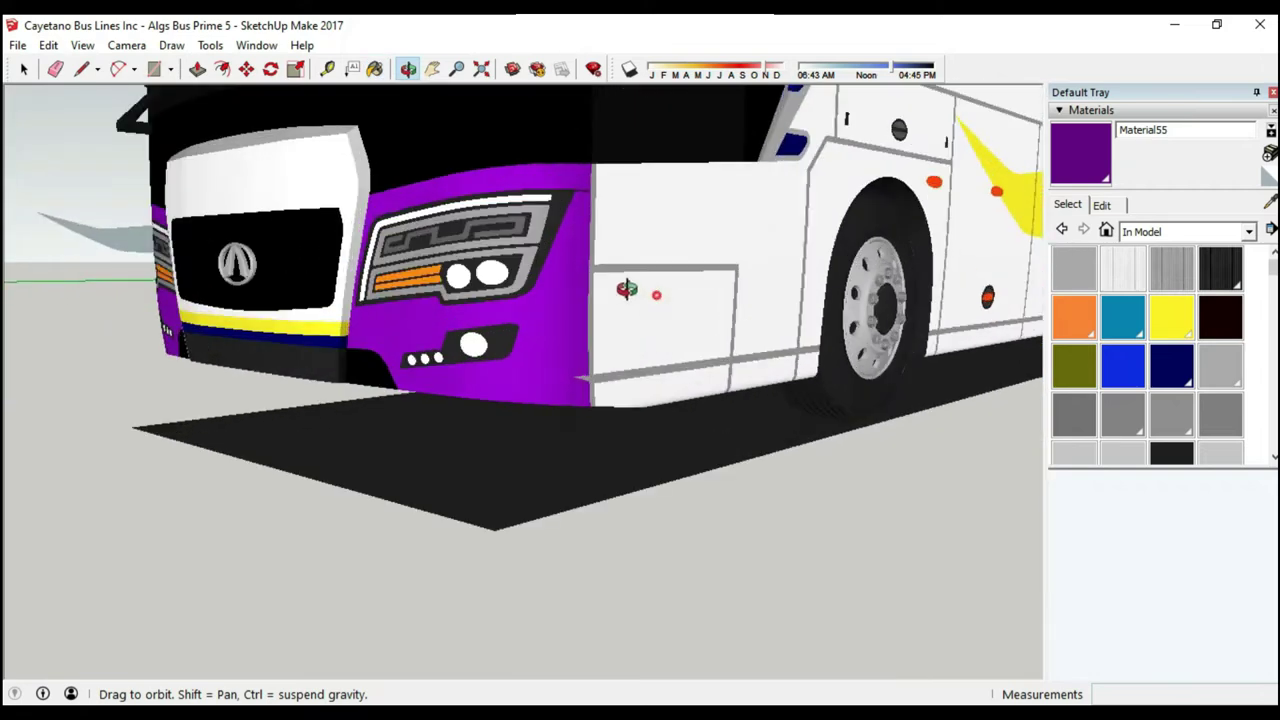
pyautogui.scroll(-10, 626, 289)
pyautogui.press('space')
pyautogui.moveTo(700, 270)
pyautogui.mouseDown(button='middle')
pyautogui.moveTo(751, 254)
pyautogui.moveTo(589, 417)
pyautogui.mouseUp(button='middle')
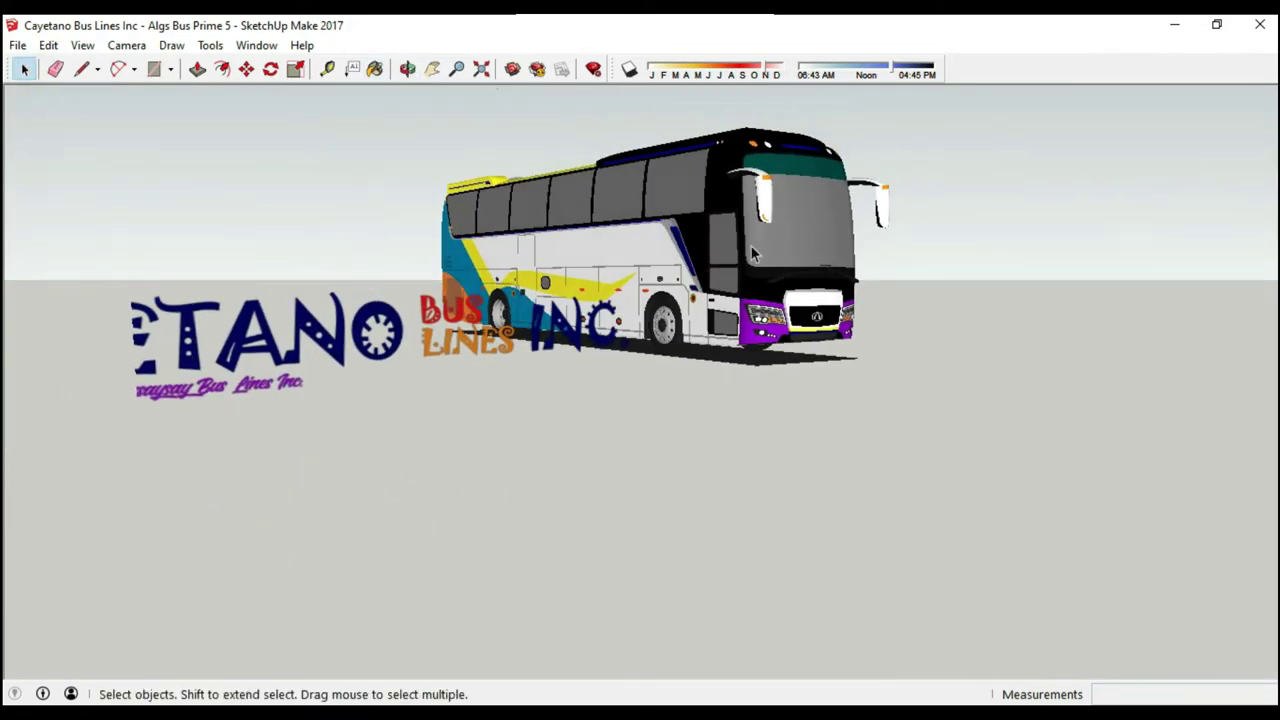
# - Set a two-point perspective side view and close the line loop into a face
pyautogui.press('m')
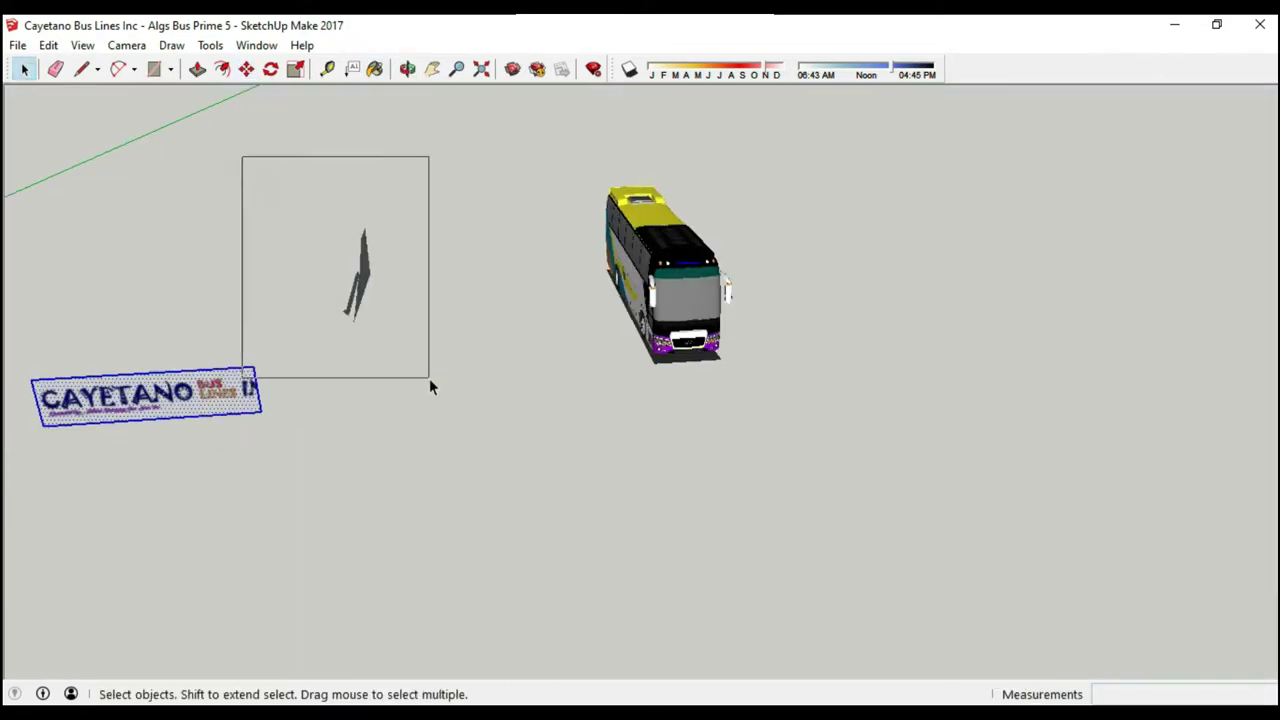
pyautogui.scroll(5, 430, 387)
pyautogui.press('o')
pyautogui.moveTo(543, 366); pyautogui.dragTo(420, 330)
pyautogui.click(126, 45)
pyautogui.click(180, 176)
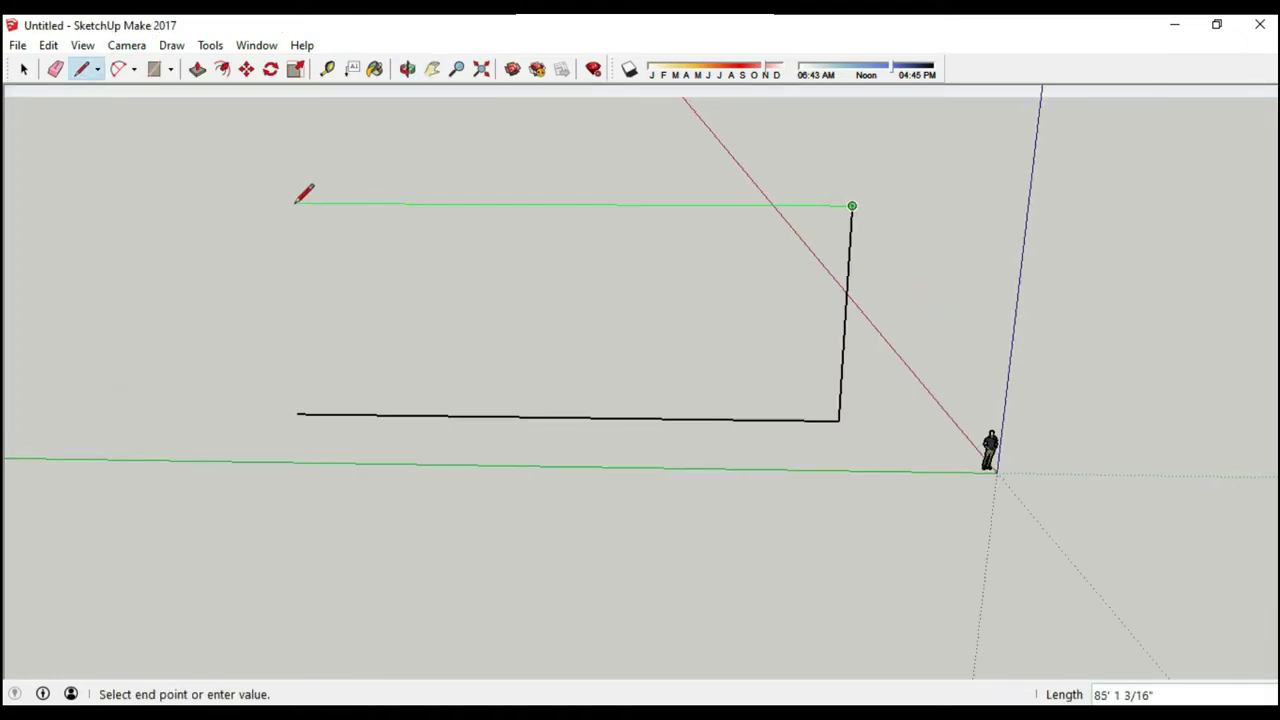
pyautogui.click(300, 197)
pyautogui.click(82, 45)
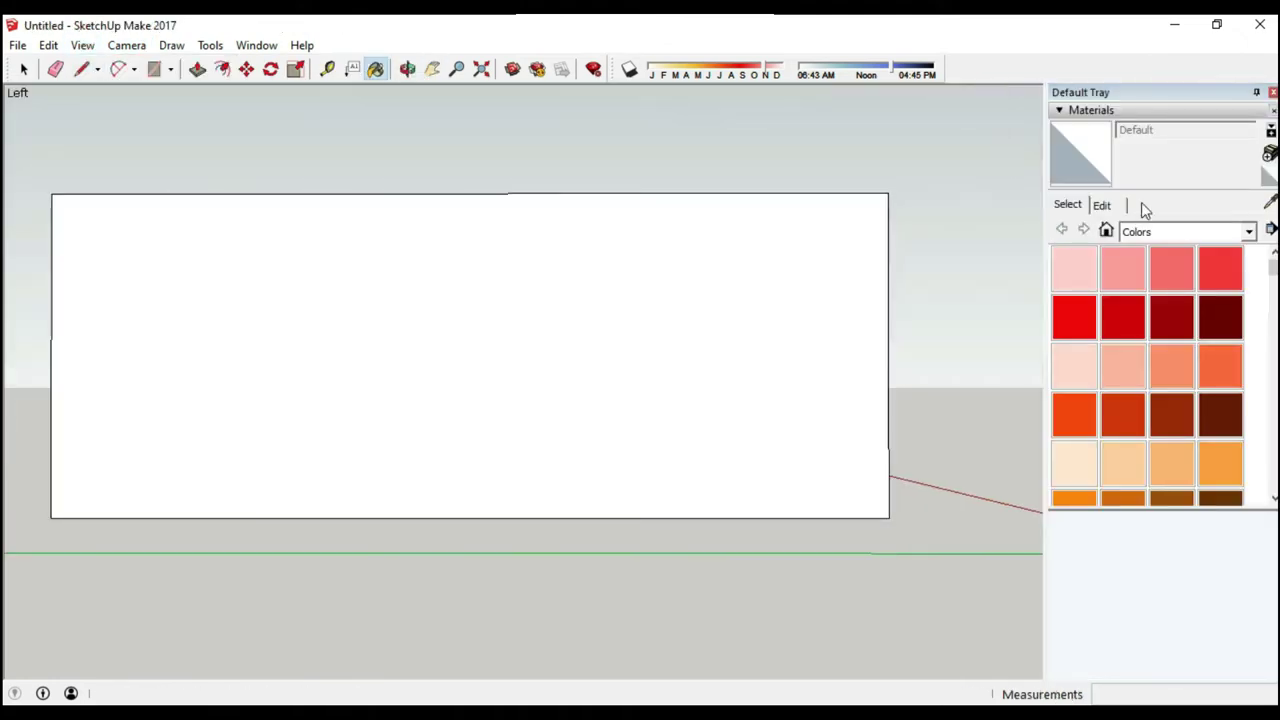
# - Create a material textured with the logo image from Bus Pics, width 300
pyautogui.click(1269, 153)
pyautogui.click(540, 420)
pyautogui.click(86, 160)
pyautogui.doubleClick(220, 190)
pyautogui.doubleClick(222, 200)
pyautogui.write('300')
pyautogui.press('Return')
# - Start 3D Text for the 'CAYETANO BUS LINES INC.' lettering
pyautogui.press('s')
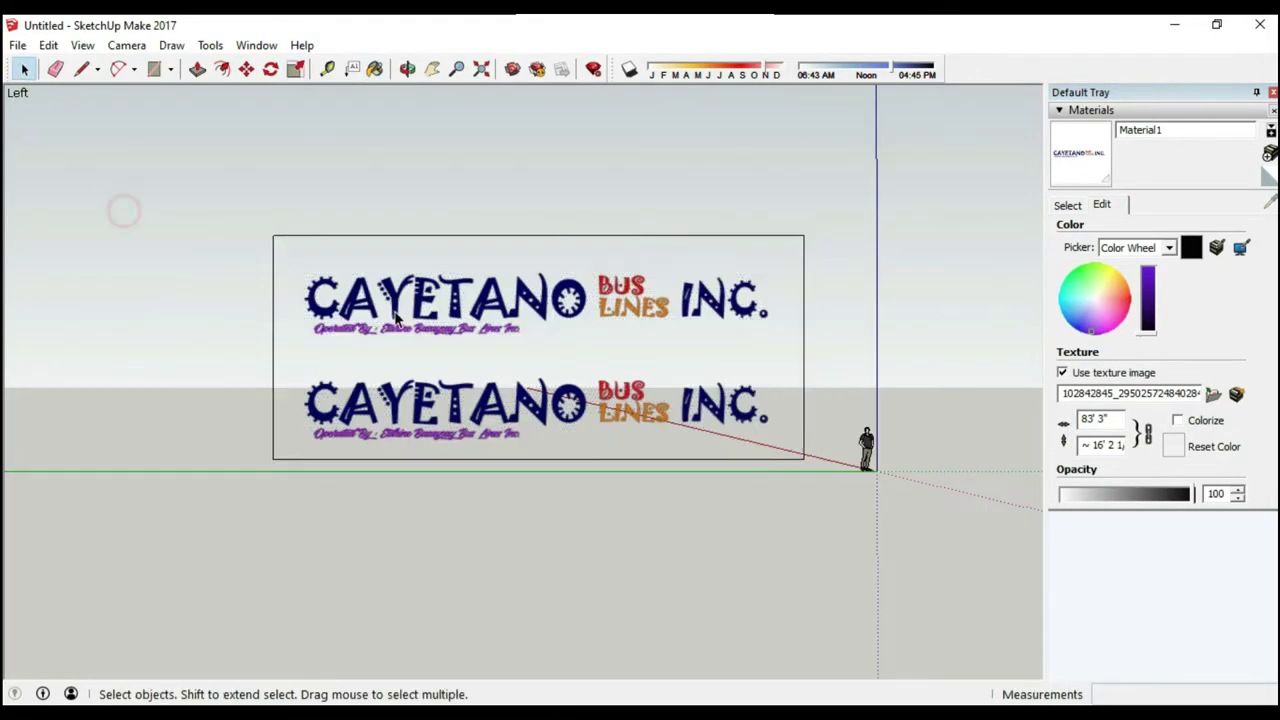
pyautogui.scroll(3, 486, 312)
pyautogui.click(210, 45)
pyautogui.click(234, 138)
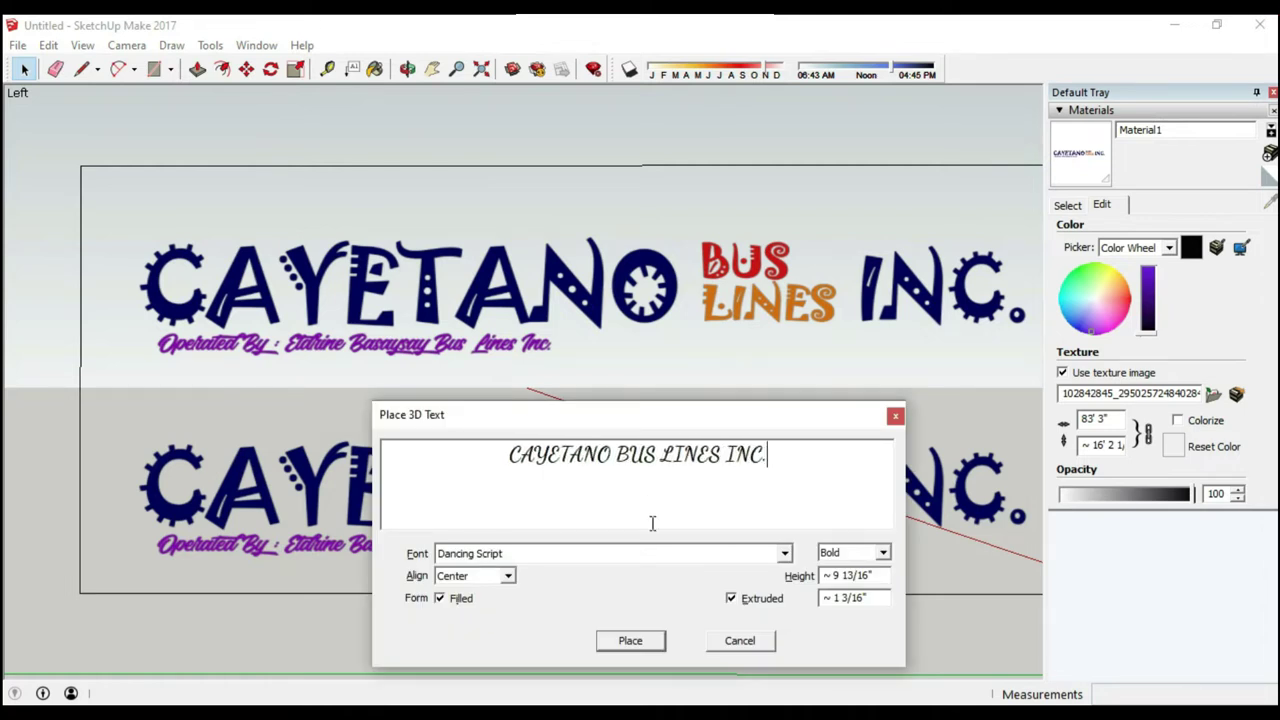
# - Place the CAYETANO BUS LINES INC. 3D text in Jokerman and enlarge it to match the logo
pyautogui.click(784, 554)
pyautogui.click(784, 556)
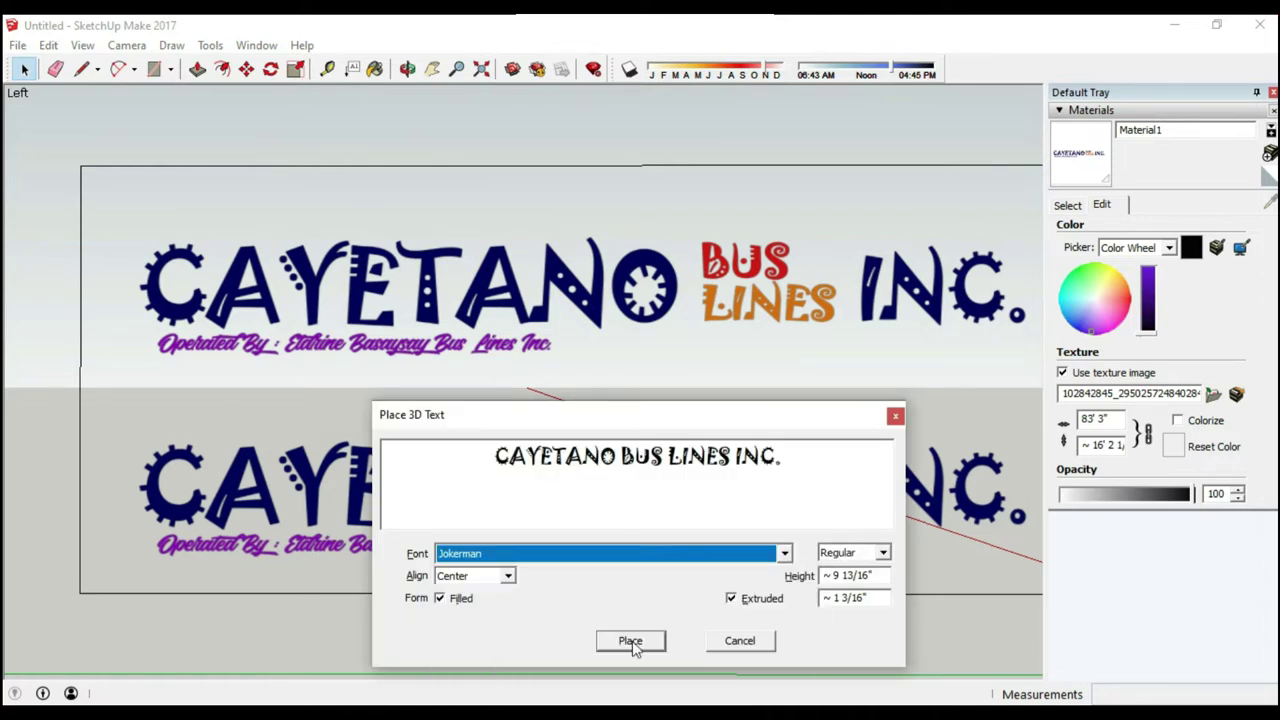
pyautogui.click(630, 641)
pyautogui.click(126, 45)
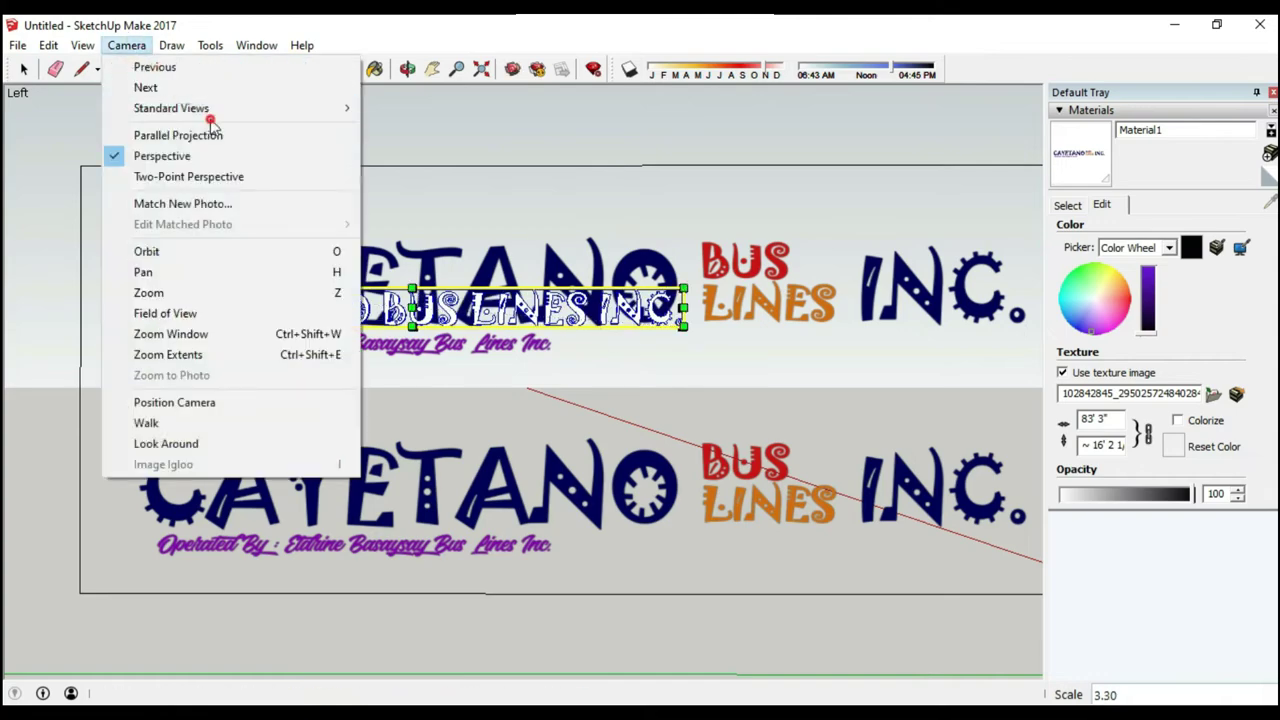
pyautogui.scroll(2, 180, 300)
pyautogui.scroll(4, 170, 288)
pyautogui.scroll(-4, 170, 288)
pyautogui.scroll(3, 850, 370)
pyautogui.scroll(-2, 760, 370)
pyautogui.scroll(-3, 760, 318)
pyautogui.moveTo(762, 316); pyautogui.dragTo(985, 300)
# - Select the BUS and LINES letters and group them together
pyautogui.scroll(3, 515, 322)
pyautogui.press('space')
pyautogui.scroll(-3, 530, 390)
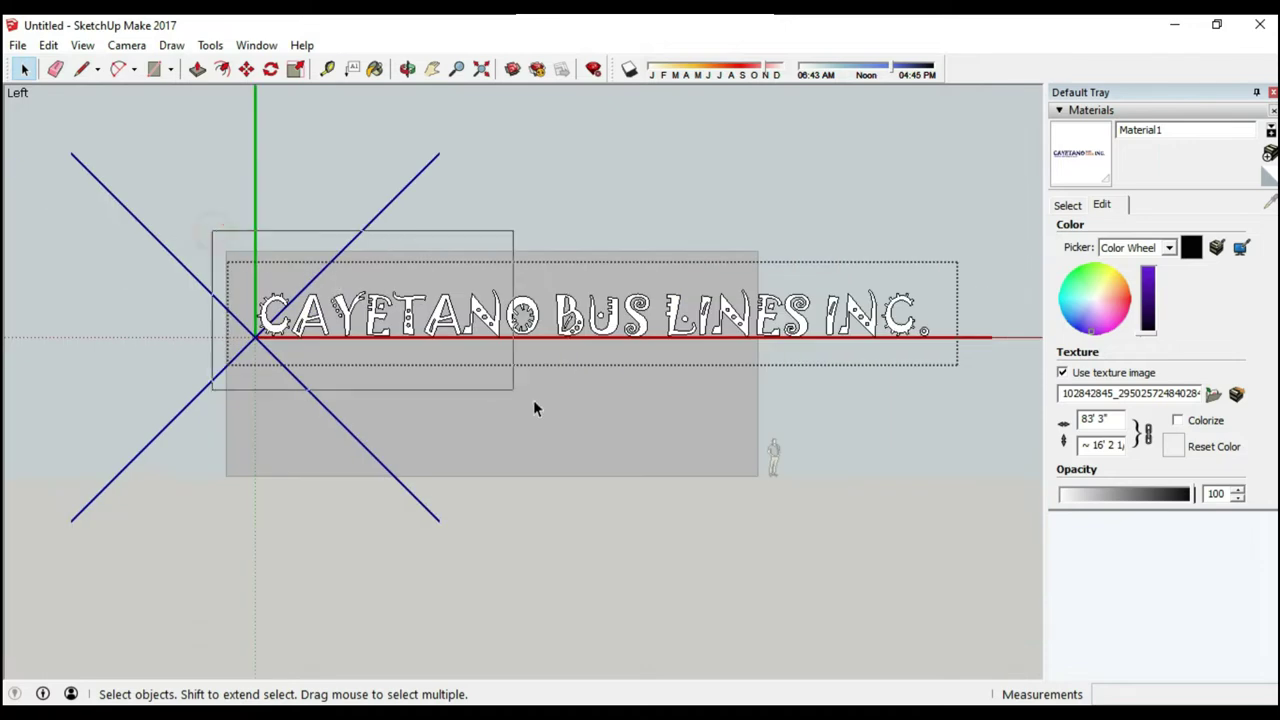
pyautogui.scroll(3, 530, 370)
pyautogui.rightClick(552, 362)
pyautogui.press('Escape')
pyautogui.click(408, 355)
pyautogui.scroll(2, 860, 345)
pyautogui.click(535, 330)
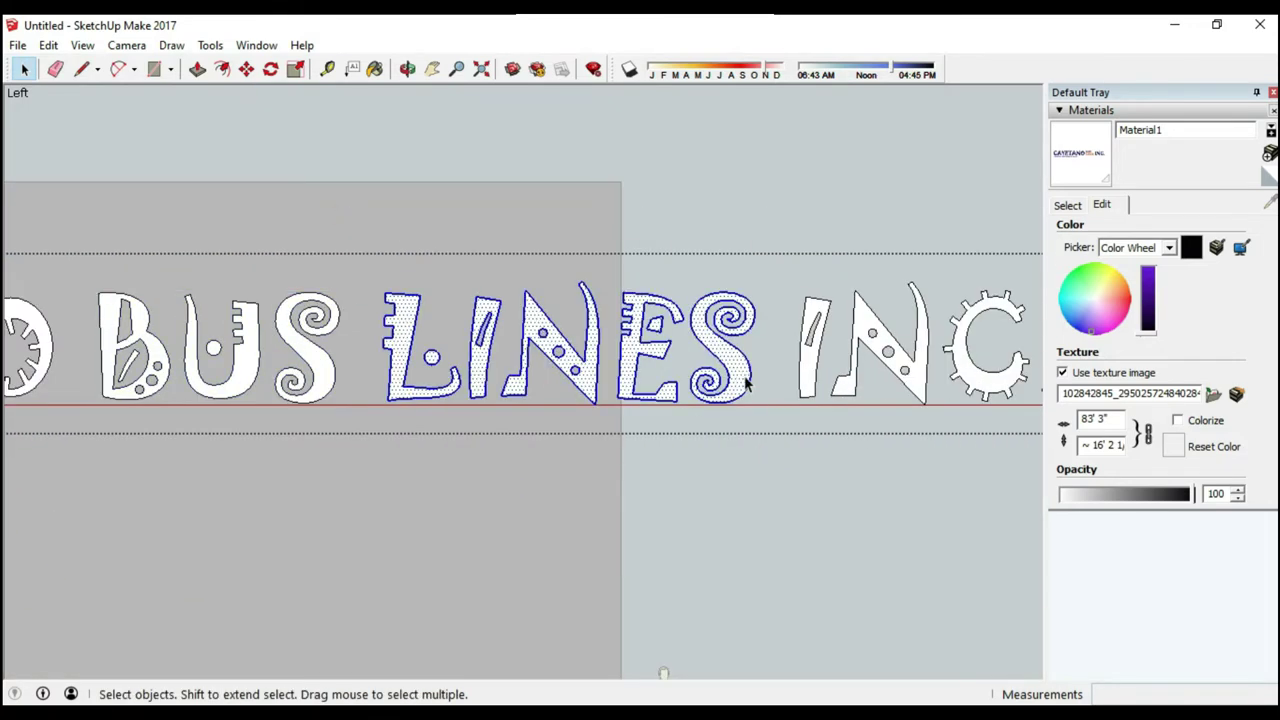
pyautogui.keyDown('shift'); pyautogui.moveTo(715, 237); pyautogui.dragTo(525, 257, button='middle'); pyautogui.keyUp('shift')
pyautogui.click(818, 186)
pyautogui.scroll(-3, 608, 251)
pyautogui.rightClick(608, 251)
pyautogui.press('Escape')
# - Scale and stack the BUS and LINES groups over the logo's lettering
pyautogui.scroll(3, 614, 405)
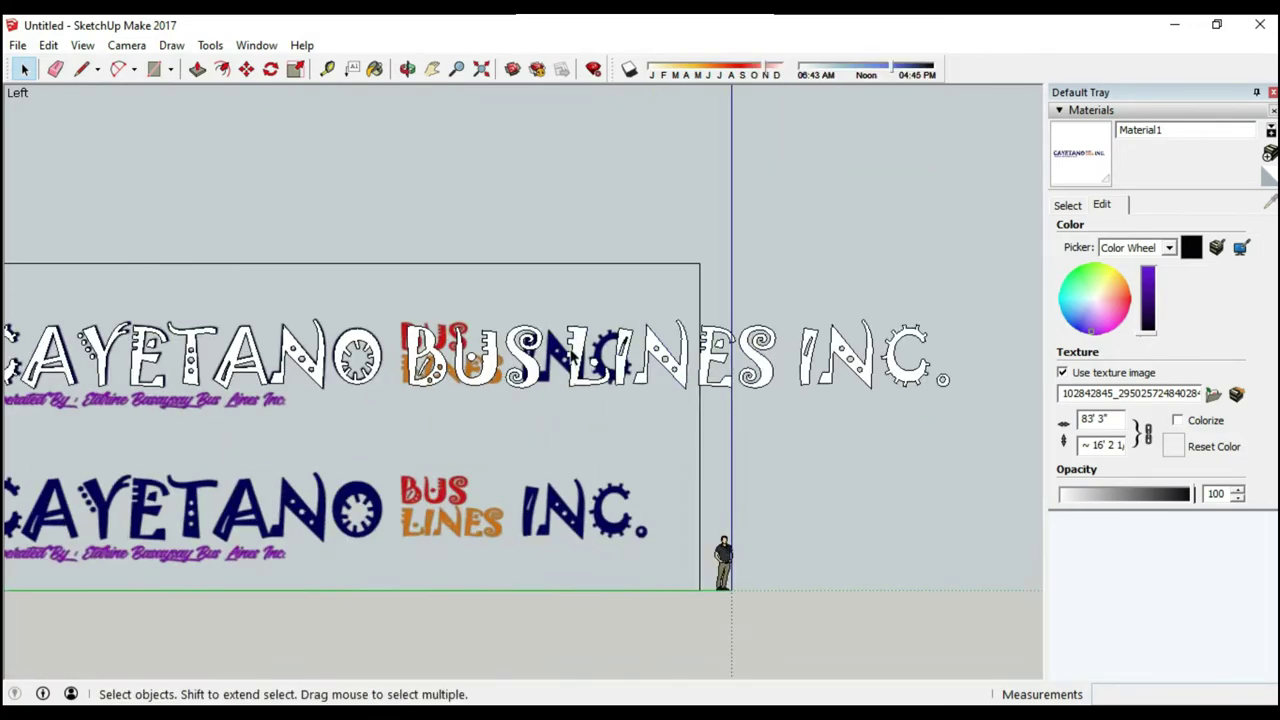
pyautogui.scroll(2, 351, 298)
pyautogui.scroll(3, 351, 298)
pyautogui.press('m')
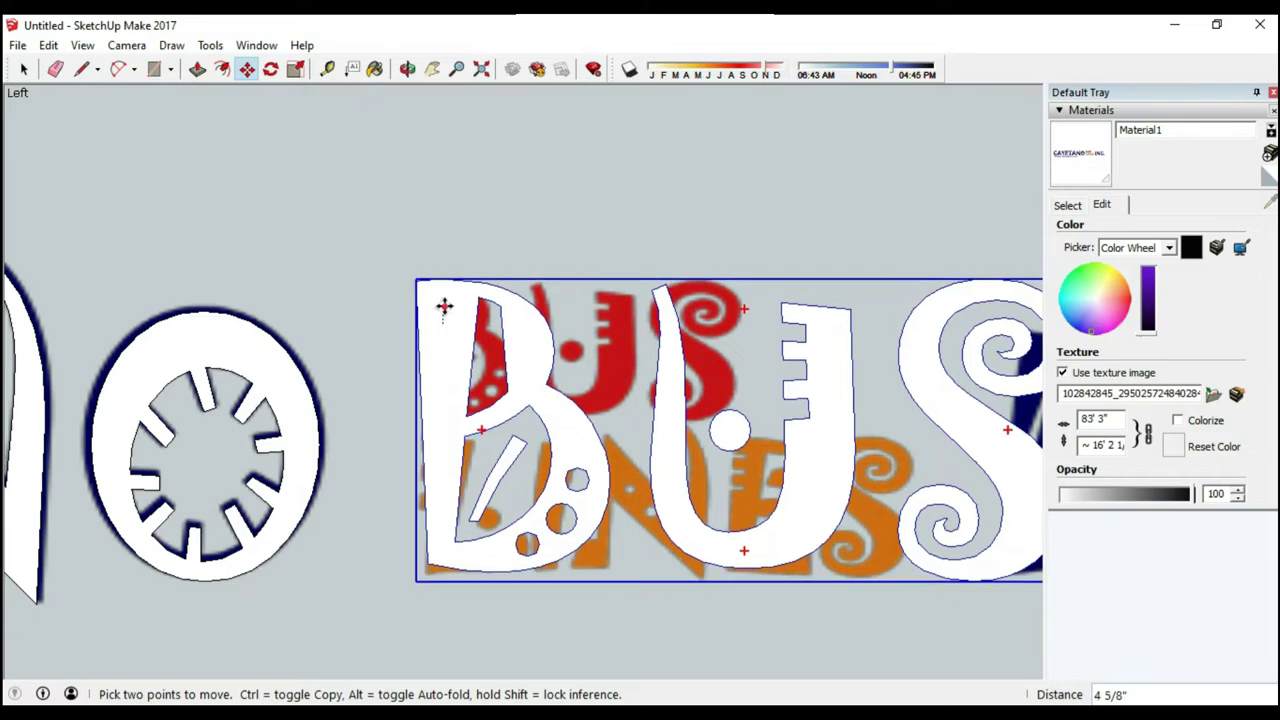
pyautogui.press('s')
pyautogui.scroll(-3, 420, 330)
pyautogui.scroll(5, 597, 370)
pyautogui.scroll(-2, 597, 370)
pyautogui.scroll(-3, 597, 370)
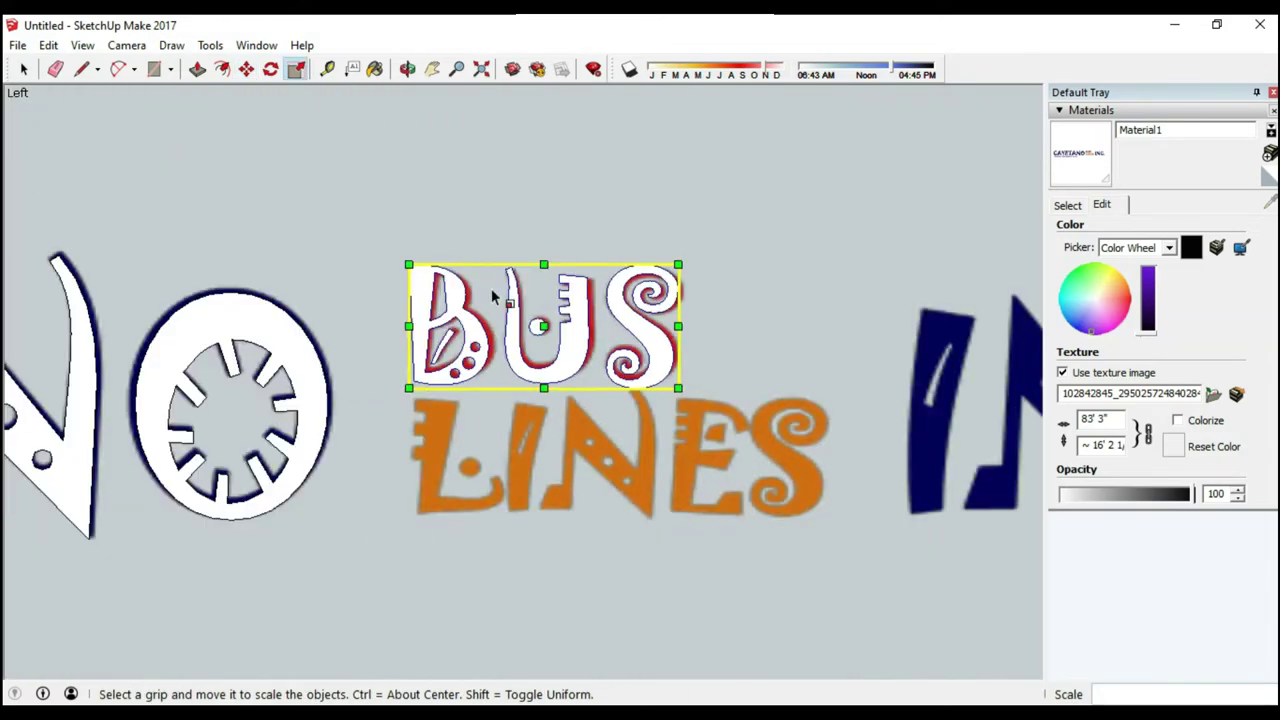
pyautogui.scroll(3, 320, 520)
pyautogui.scroll(-3, 563, 375)
pyautogui.scroll(-2, 563, 375)
pyautogui.press('space')
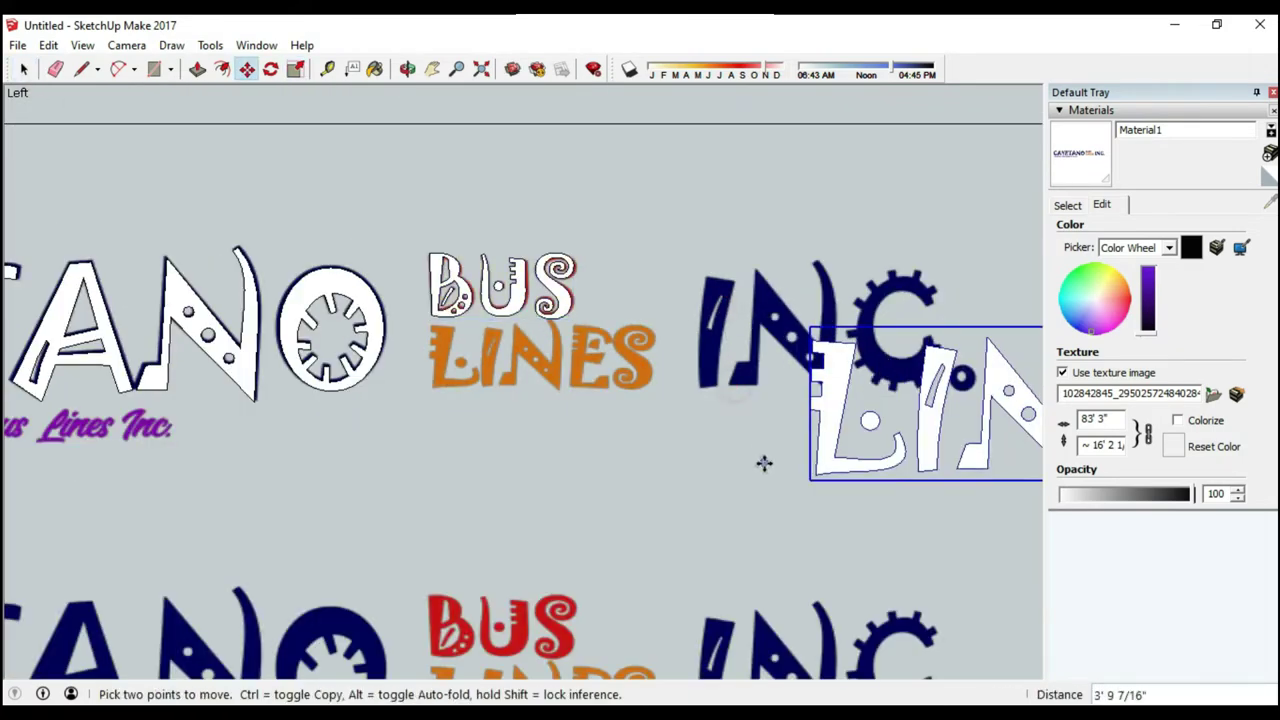
pyautogui.scroll(5, 382, 470)
pyautogui.scroll(-4, 457, 377)
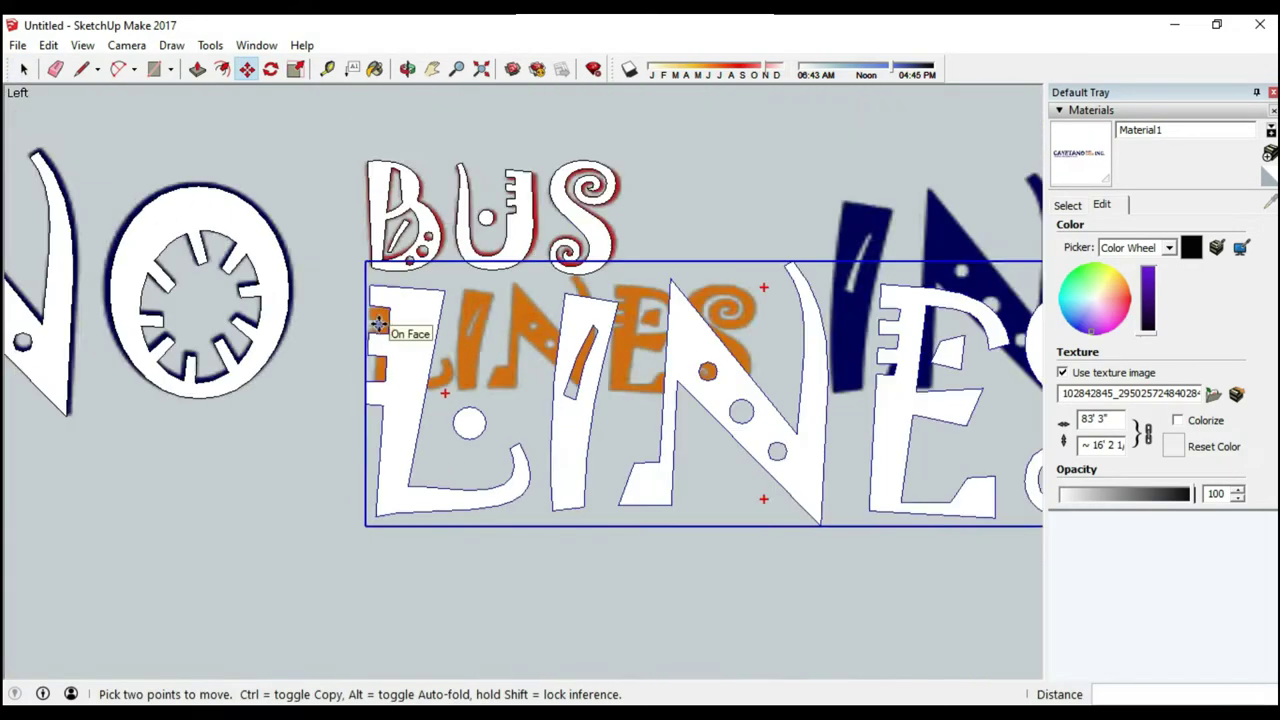
pyautogui.press('s')
pyautogui.scroll(-2, 380, 329)
pyautogui.scroll(4, 575, 305)
pyautogui.scroll(-3, 543, 206)
pyautogui.scroll(5, 134, 229)
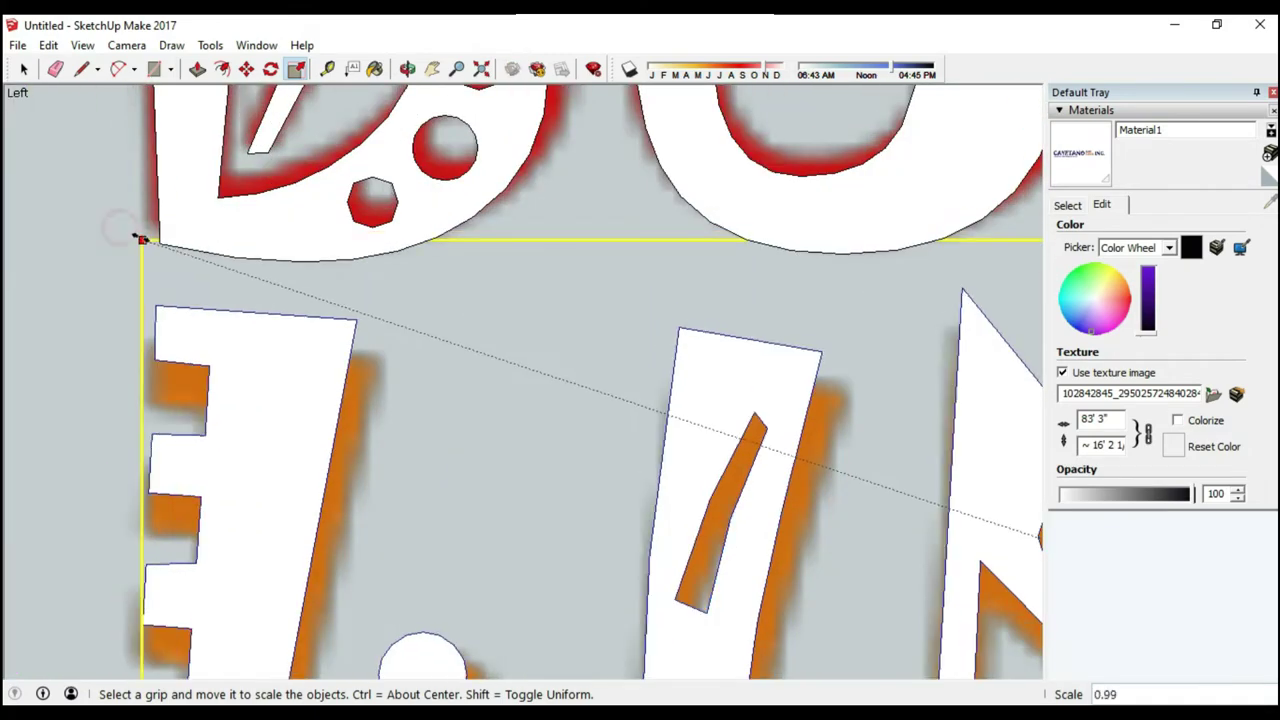
pyautogui.scroll(-4, 654, 414)
pyautogui.scroll(4, 567, 418)
# - Position the INC and CAYETANO letters over the logo and start a new 3D text line
pyautogui.press('m')
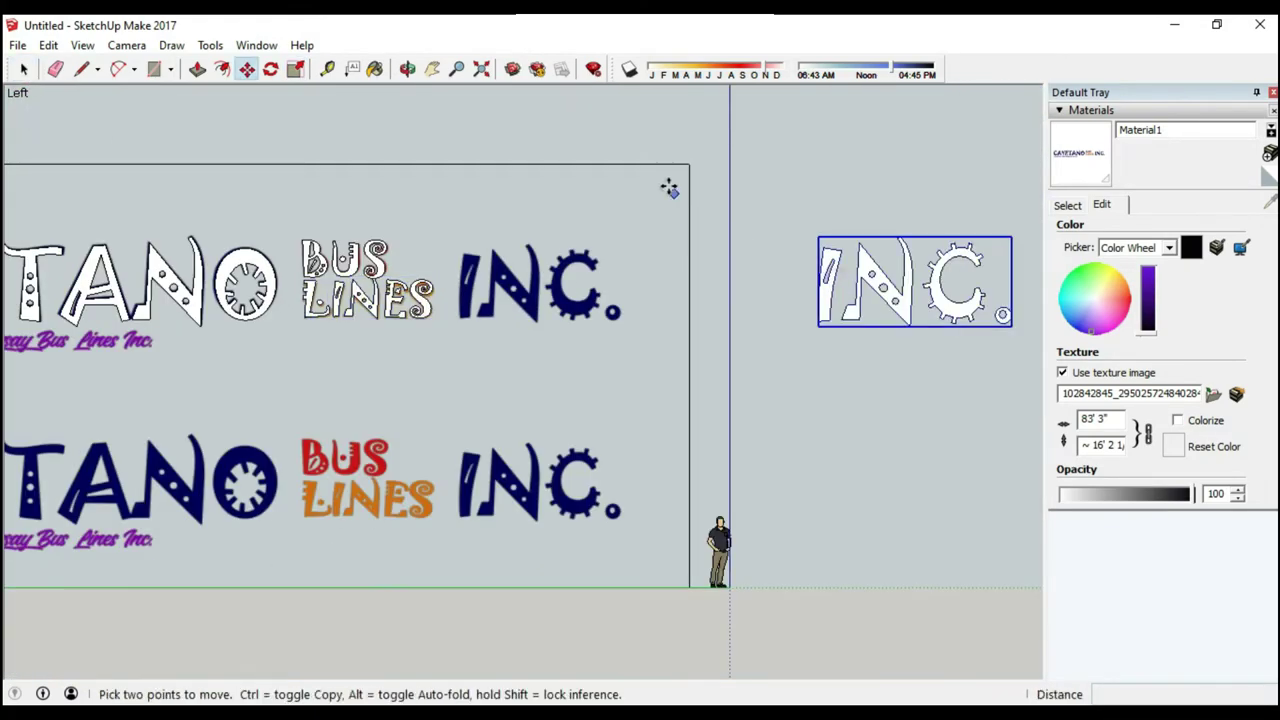
pyautogui.scroll(3, 568, 240)
pyautogui.scroll(-5, 800, 245)
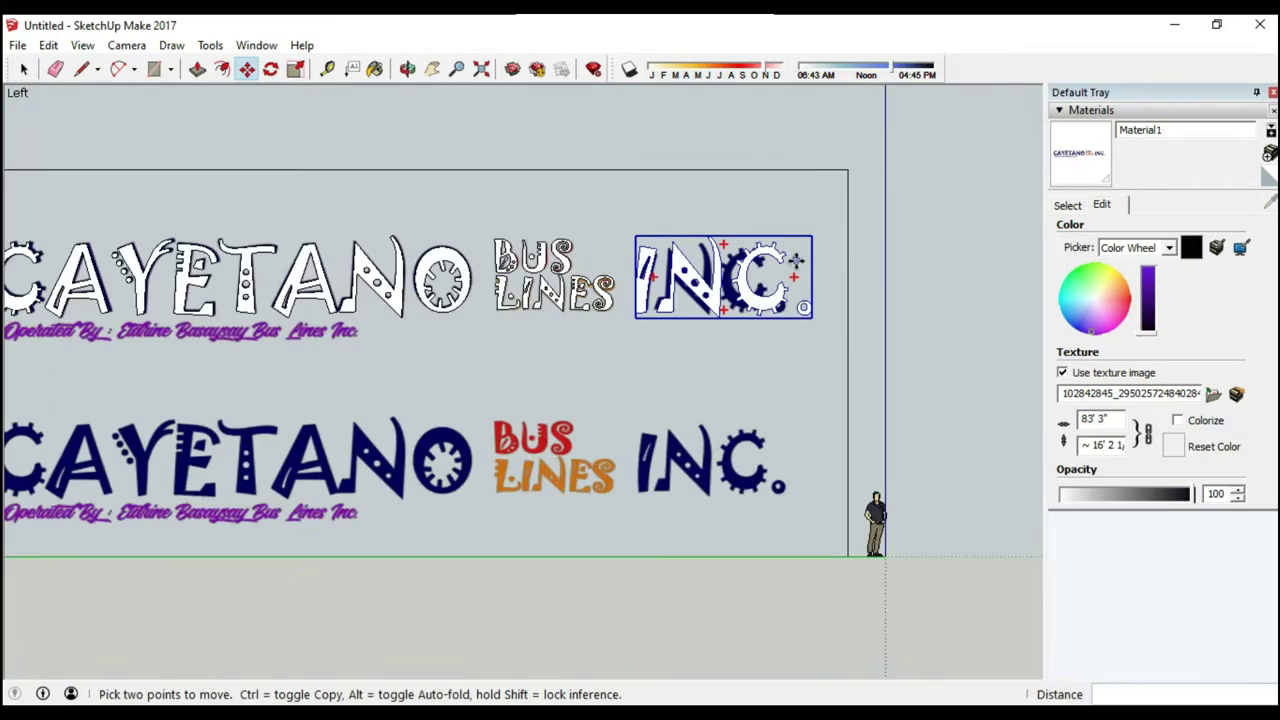
pyautogui.scroll(-2, 571, 260)
pyautogui.press('space')
pyautogui.click(154, 223)
pyautogui.scroll(5, 340, 290)
pyautogui.press('m')
pyautogui.scroll(-3, 354, 263)
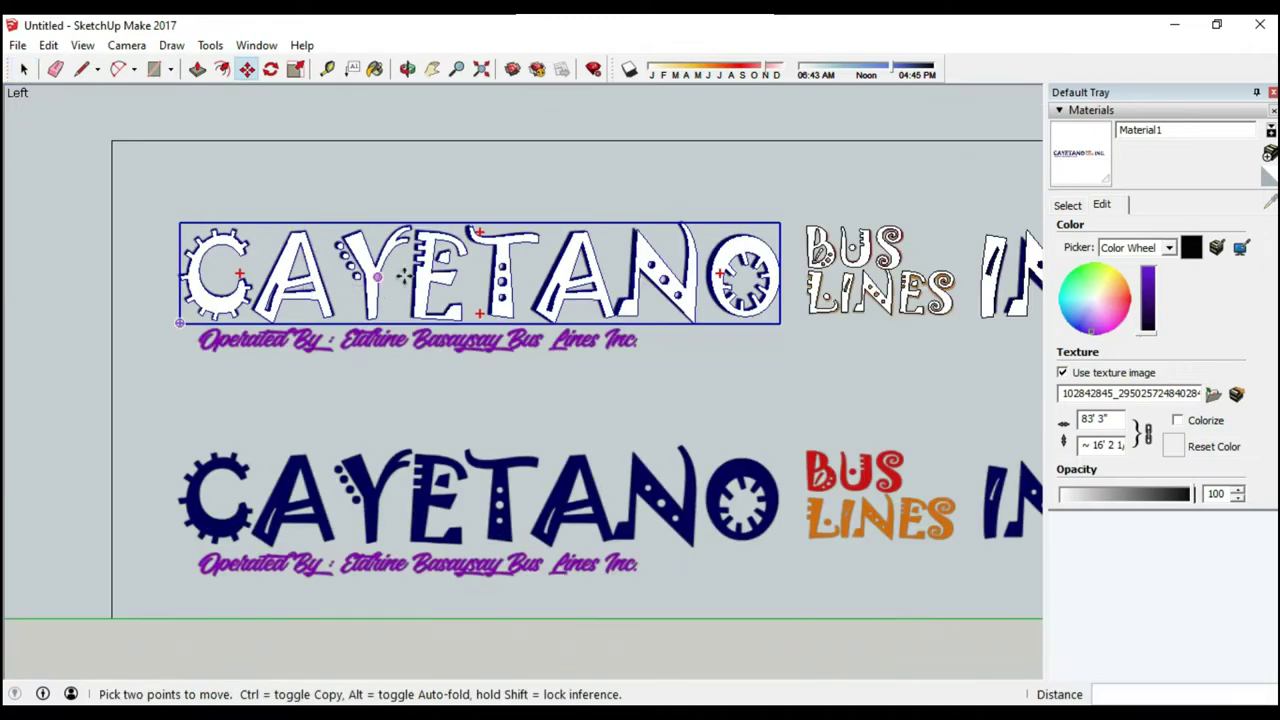
pyautogui.press('space')
pyautogui.scroll(4, 500, 463)
pyautogui.click(210, 45)
pyautogui.click(241, 429)
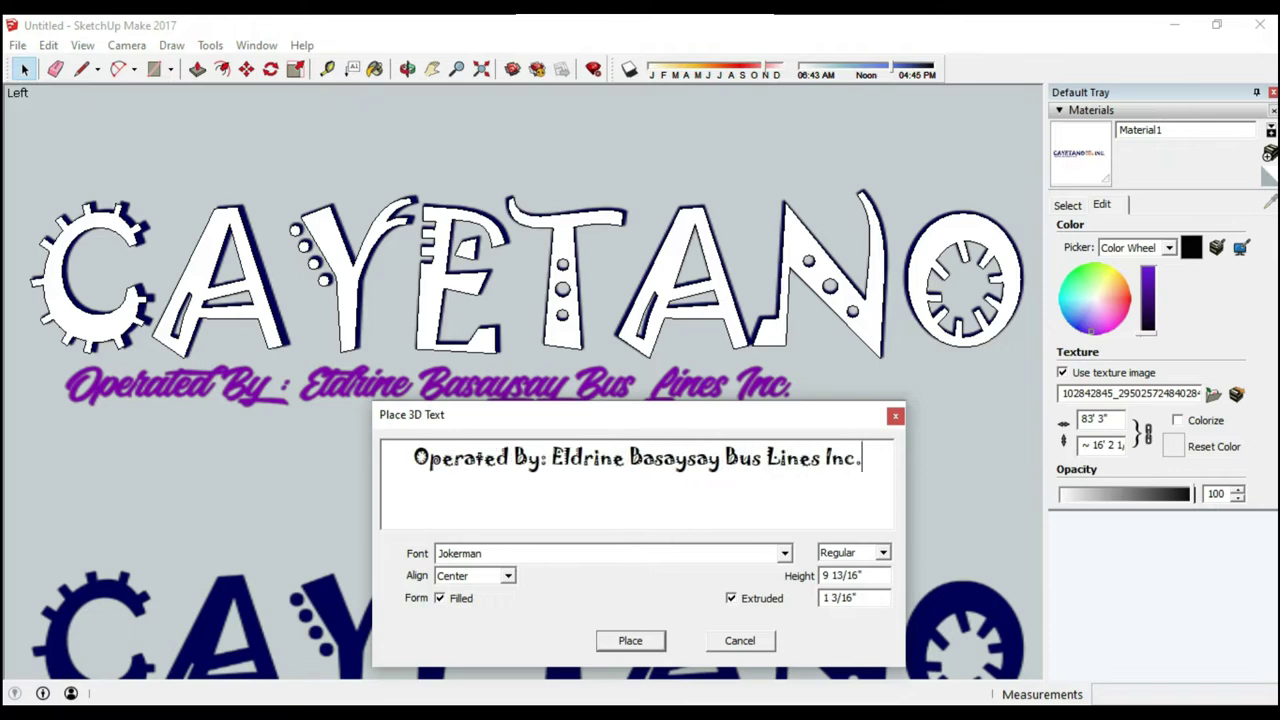
# - Place the Operated By line as Haydes 3D text and scale it down
pyautogui.click(785, 555)
pyautogui.click(785, 555)
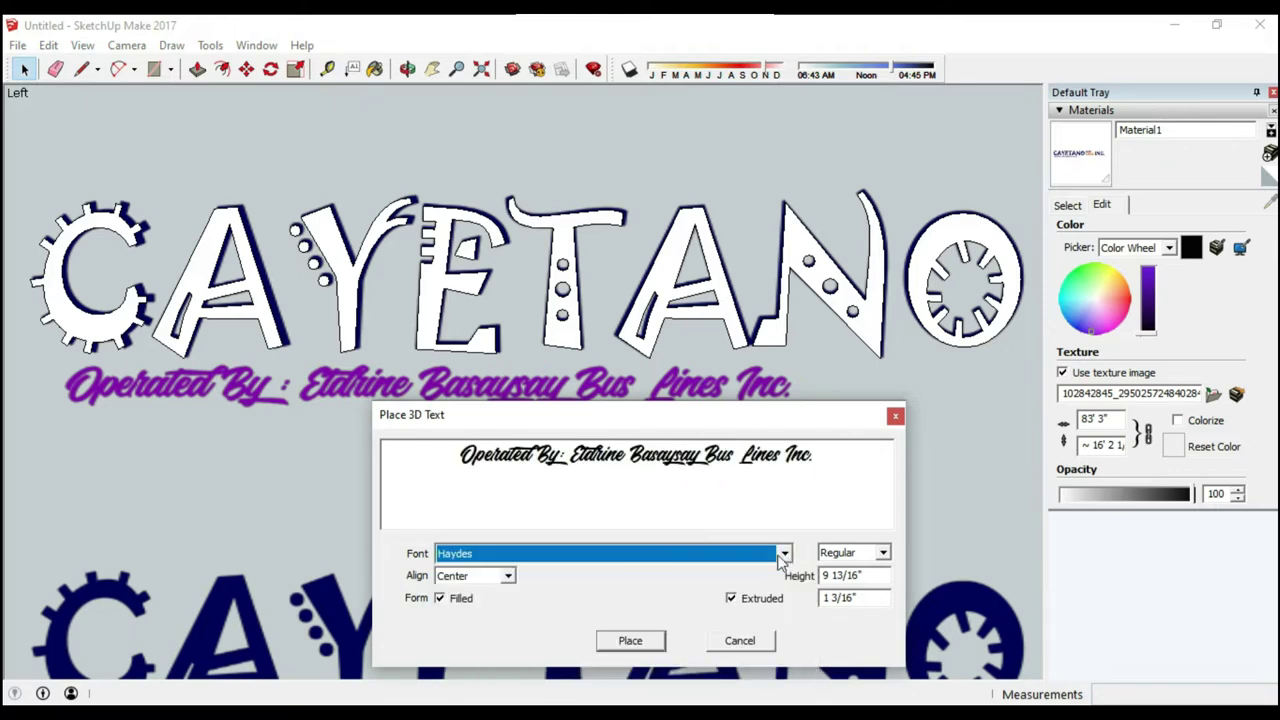
pyautogui.click(640, 645)
pyautogui.scroll(3, 378, 395)
pyautogui.click(378, 395)
pyautogui.press('s')
pyautogui.scroll(-5, 378, 395)
pyautogui.scroll(4, 370, 380)
pyautogui.scroll(-4, 365, 360)
pyautogui.scroll(5, 358, 348)
pyautogui.scroll(-3, 358, 348)
pyautogui.scroll(-3, 358, 348)
# - Move the Operated By text beneath CAYETANO, lift the logo face off, and copy the lettering
pyautogui.press('space')
pyautogui.scroll(5, 492, 300)
pyautogui.scroll(2, 492, 300)
pyautogui.scroll(-3, 492, 300)
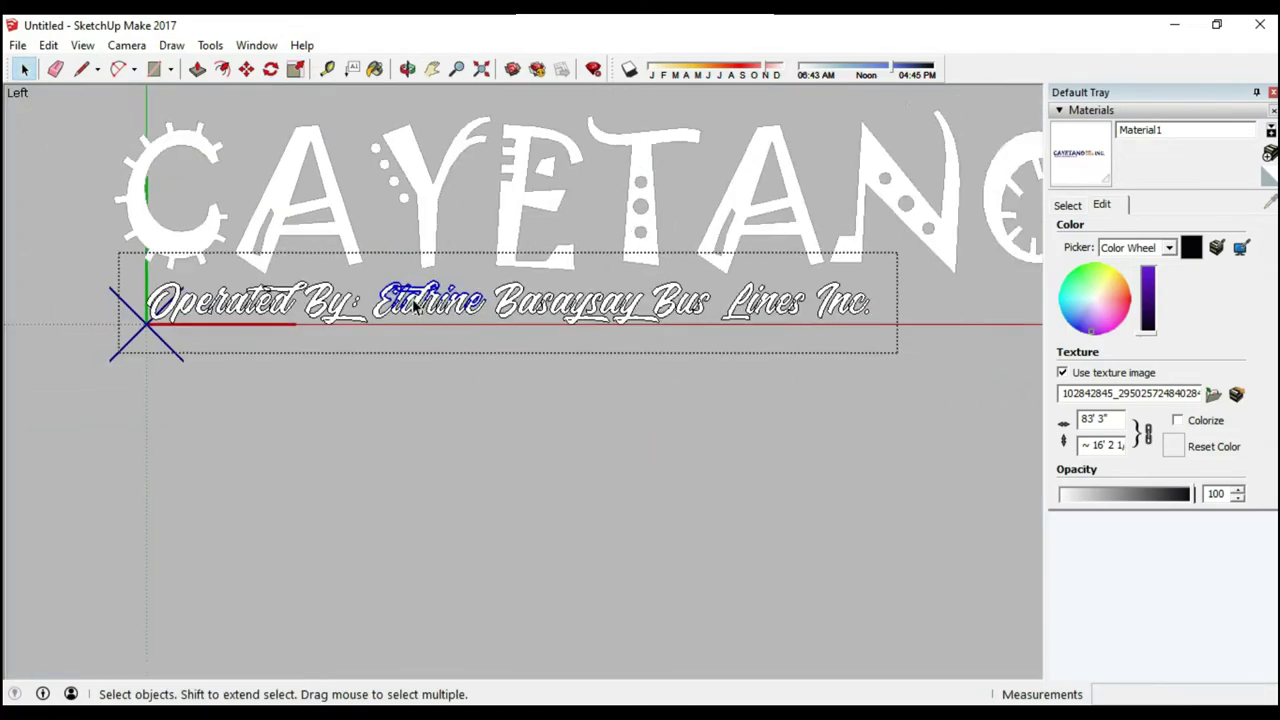
pyautogui.scroll(-2, 565, 269)
pyautogui.scroll(2, 482, 411)
pyautogui.press('m')
pyautogui.click(697, 530)
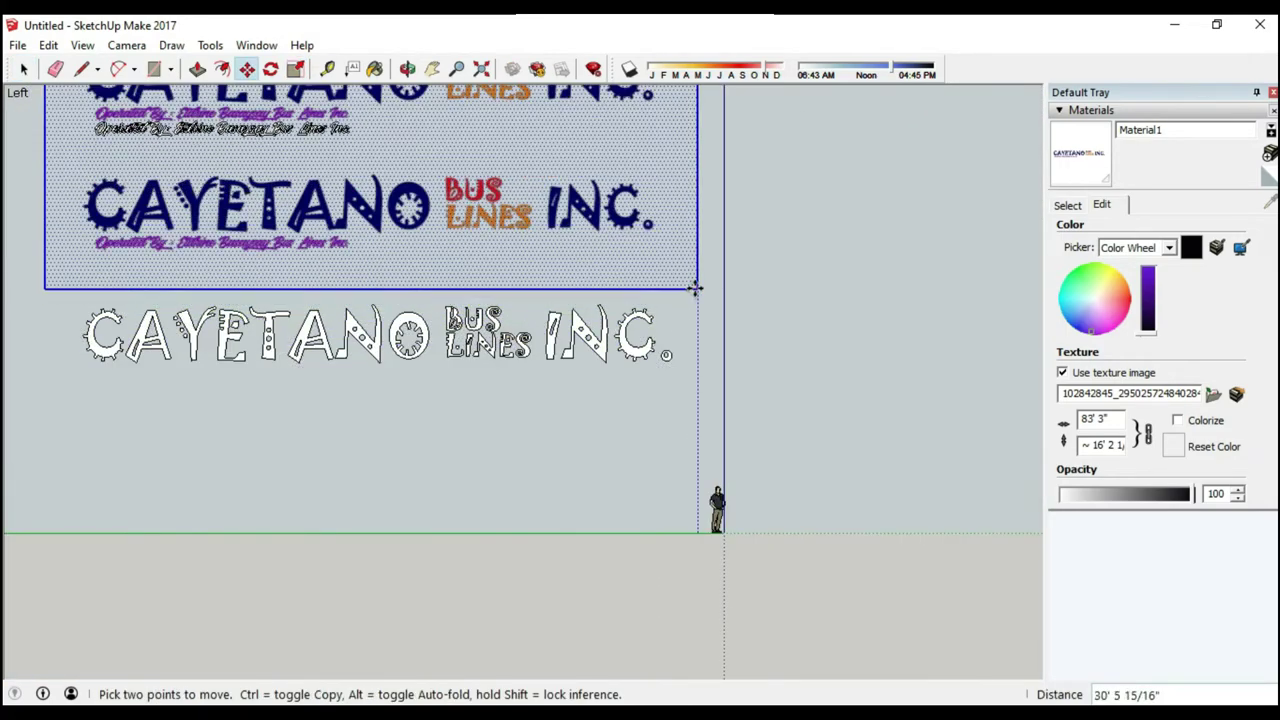
pyautogui.scroll(-3, 695, 288)
pyautogui.click(608, 423)
pyautogui.hotkey('ctrl', 'c')
pyautogui.hotkey('ctrl', 'v')
pyautogui.scroll(3, 694, 257)
pyautogui.click(698, 262)
# - Paint the lower copy of the lettering with the grey Chris_Hair material
pyautogui.press('e')
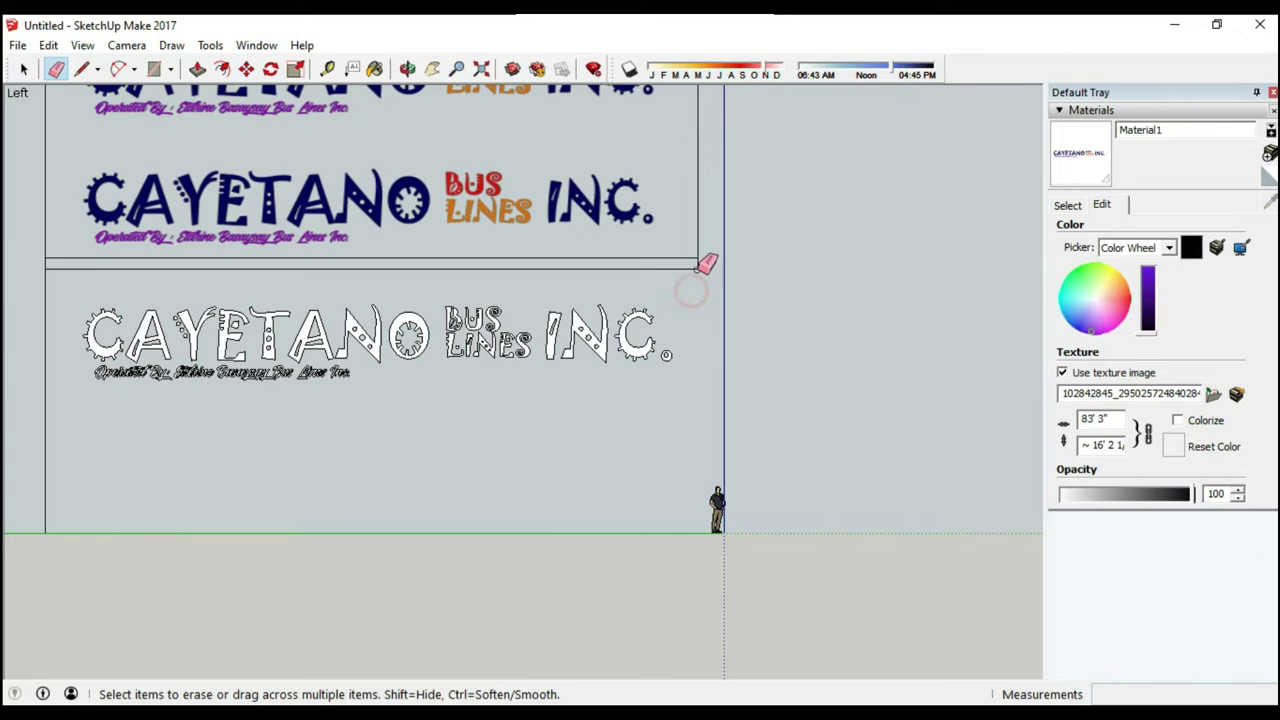
pyautogui.press('b')
pyautogui.scroll(3, 600, 350)
pyautogui.click(1067, 204)
pyautogui.click(1074, 266)
pyautogui.click(400, 420)
# - Sample navy from the top sign and paint the lower CAYETANO letters navy
pyautogui.click(1101, 204)
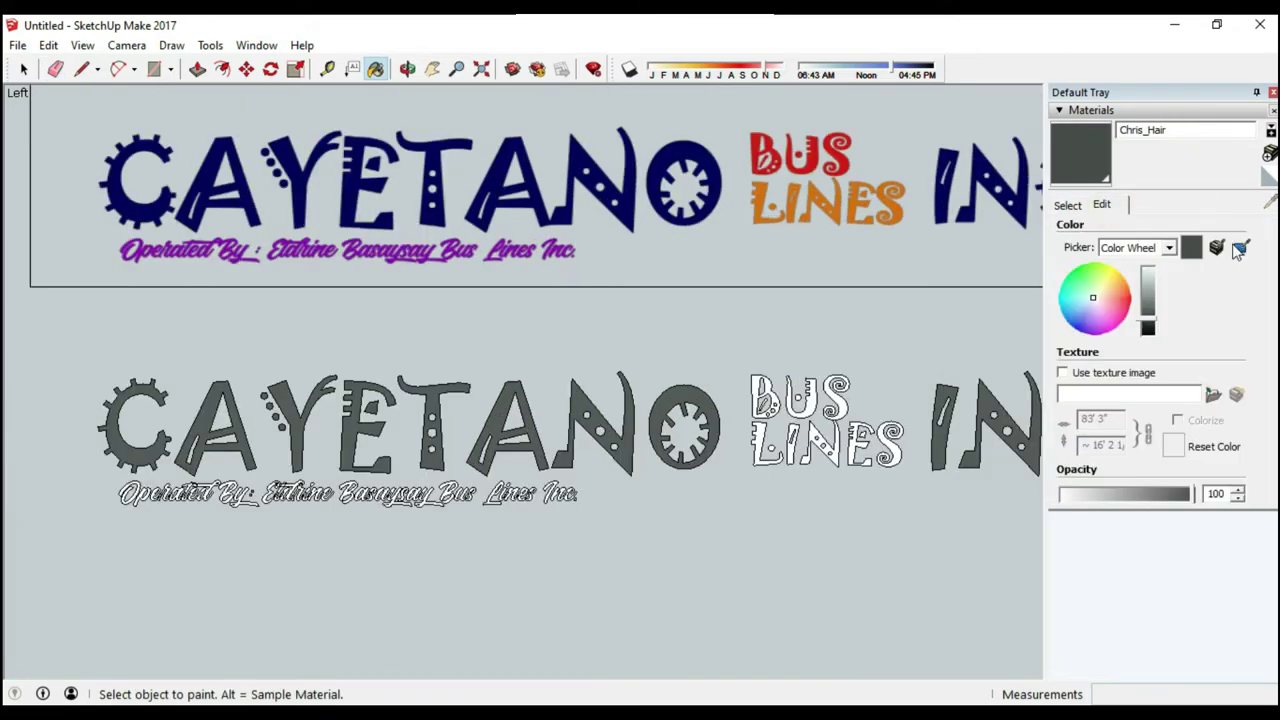
pyautogui.click(1239, 250)
pyautogui.scroll(2, 846, 200)
pyautogui.click(846, 200)
pyautogui.scroll(-2, 700, 300)
pyautogui.click(500, 410)
pyautogui.click(1067, 204)
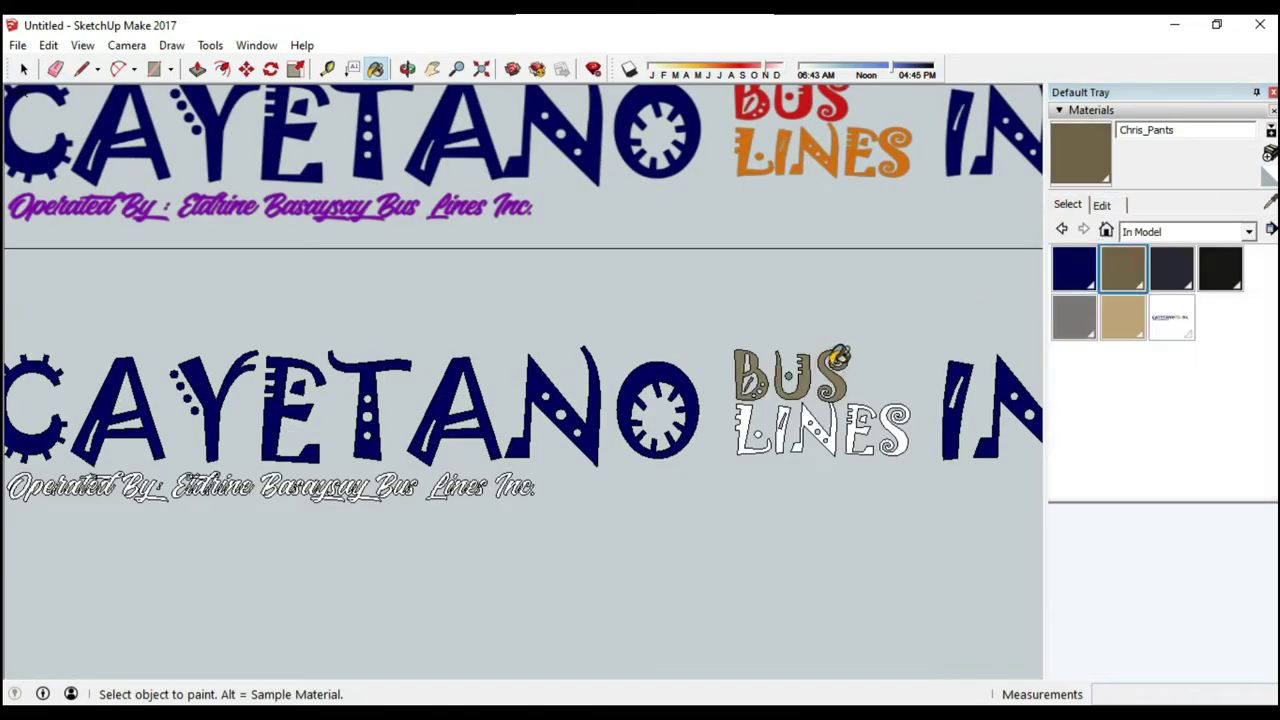
# - Paint the lower BUS red and the lower LINES orange
pyautogui.click(1101, 204)
pyautogui.scroll(-2, 700, 350)
pyautogui.click(1129, 298)
pyautogui.click(655, 378)
pyautogui.scroll(-2, 700, 350)
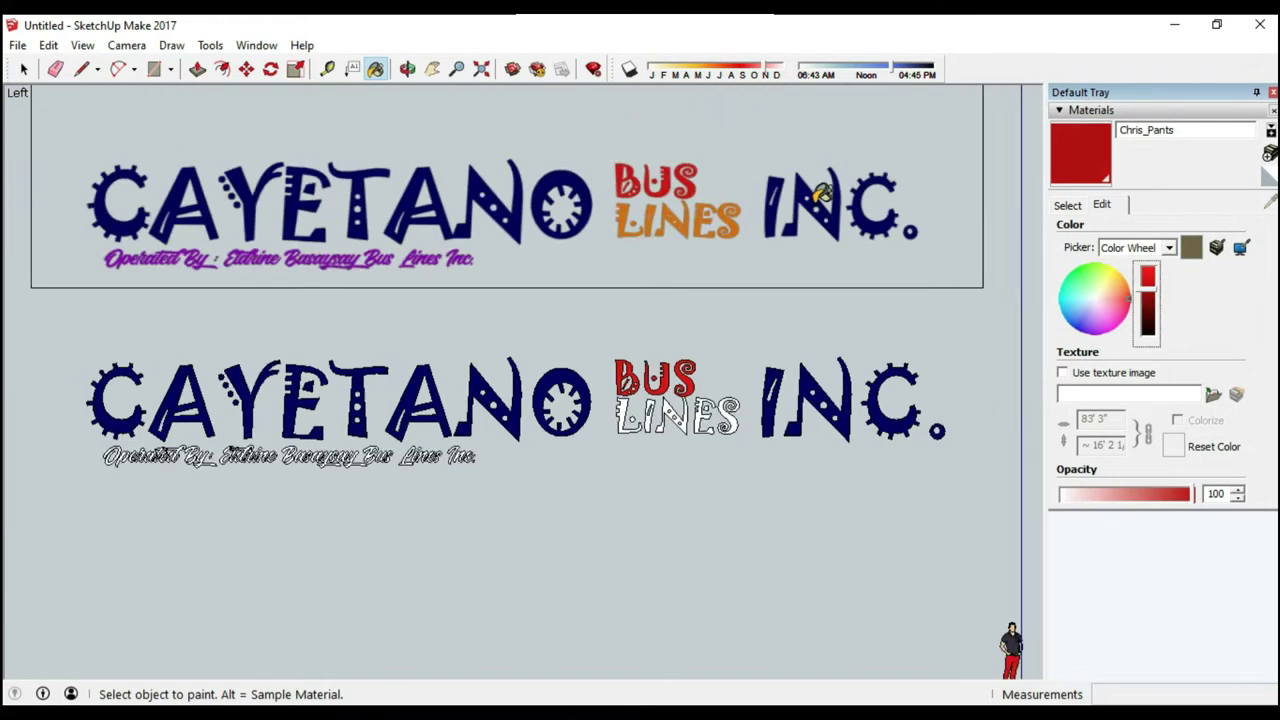
pyautogui.click(1067, 204)
pyautogui.click(1174, 266)
pyautogui.click(829, 443)
pyautogui.click(1101, 204)
pyautogui.scroll(3, 657, 194)
pyautogui.click(1125, 281)
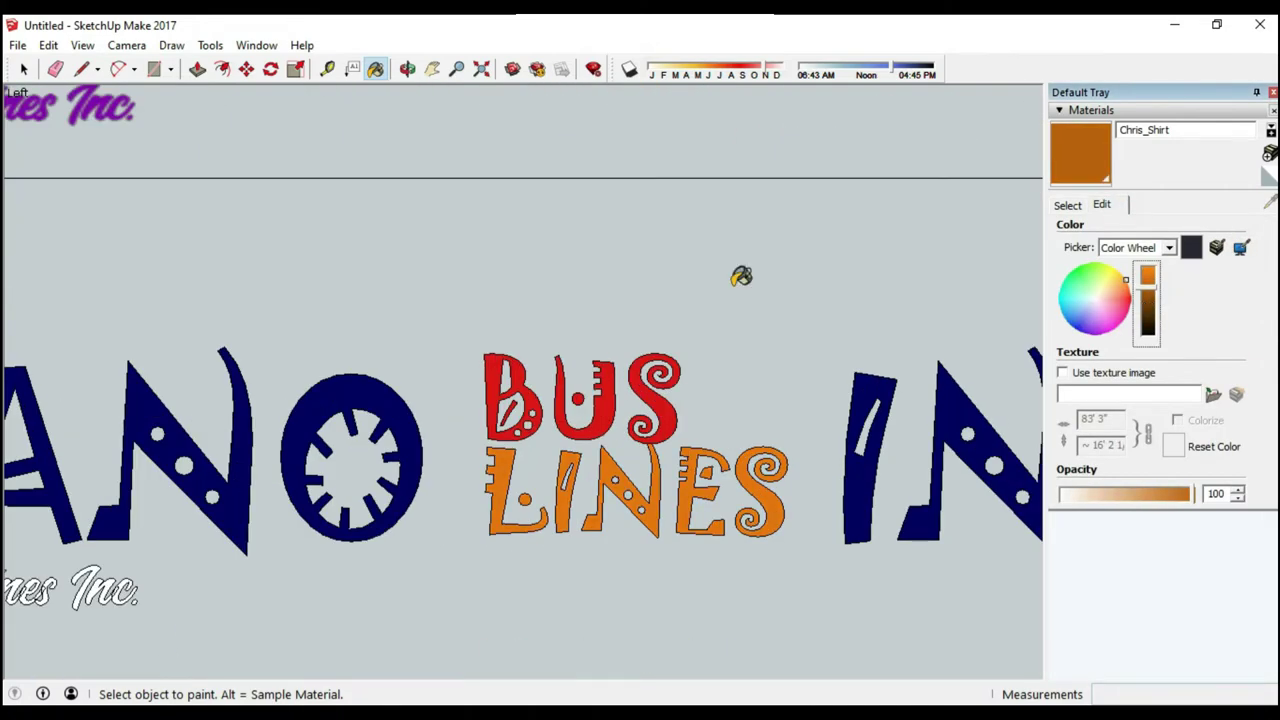
pyautogui.scroll(-3, 741, 276)
# - Paint the lower Operated By text black
pyautogui.click(1067, 204)
pyautogui.click(1223, 266)
pyautogui.click(508, 406)
pyautogui.click(1101, 204)
pyautogui.scroll(3, 497, 205)
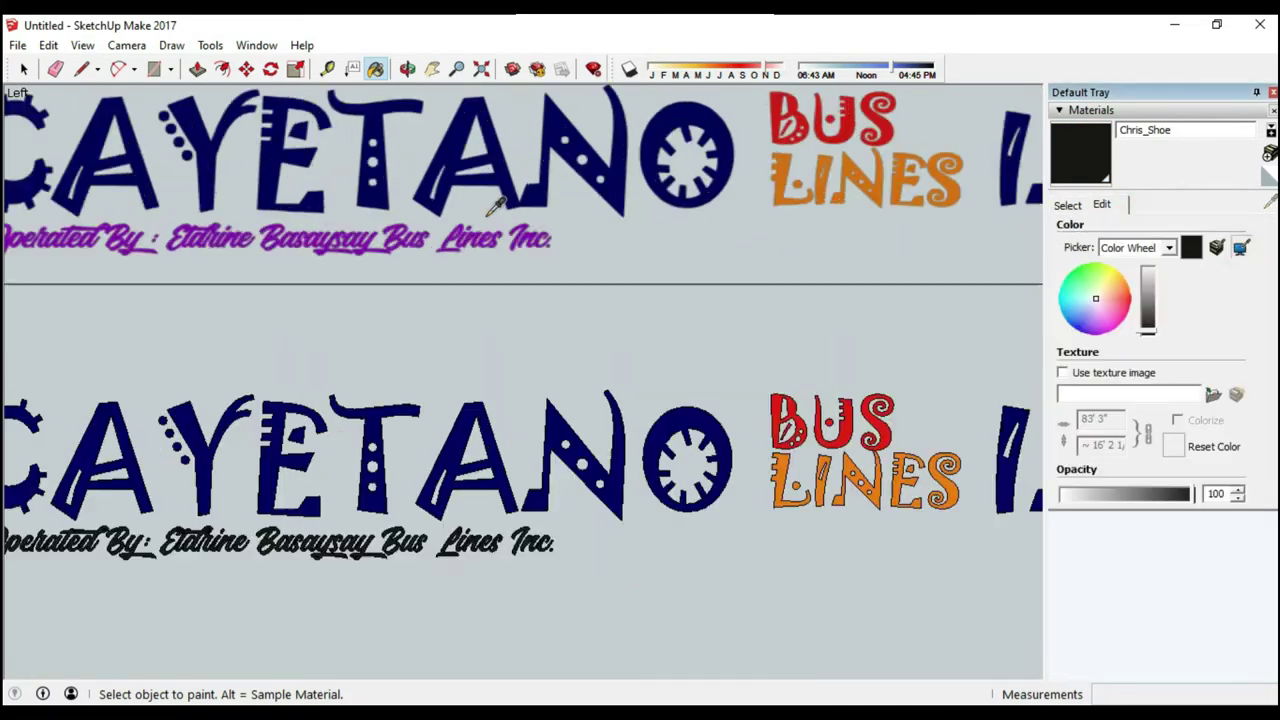
pyautogui.scroll(3, 586, 229)
pyautogui.scroll(-3, 586, 229)
pyautogui.click(127, 45)
# - Orbit to see both signs and set the face style to Monochrome
pyautogui.click(170, 197)
pyautogui.moveTo(400, 330); pyautogui.dragTo(242, 329, button='middle')
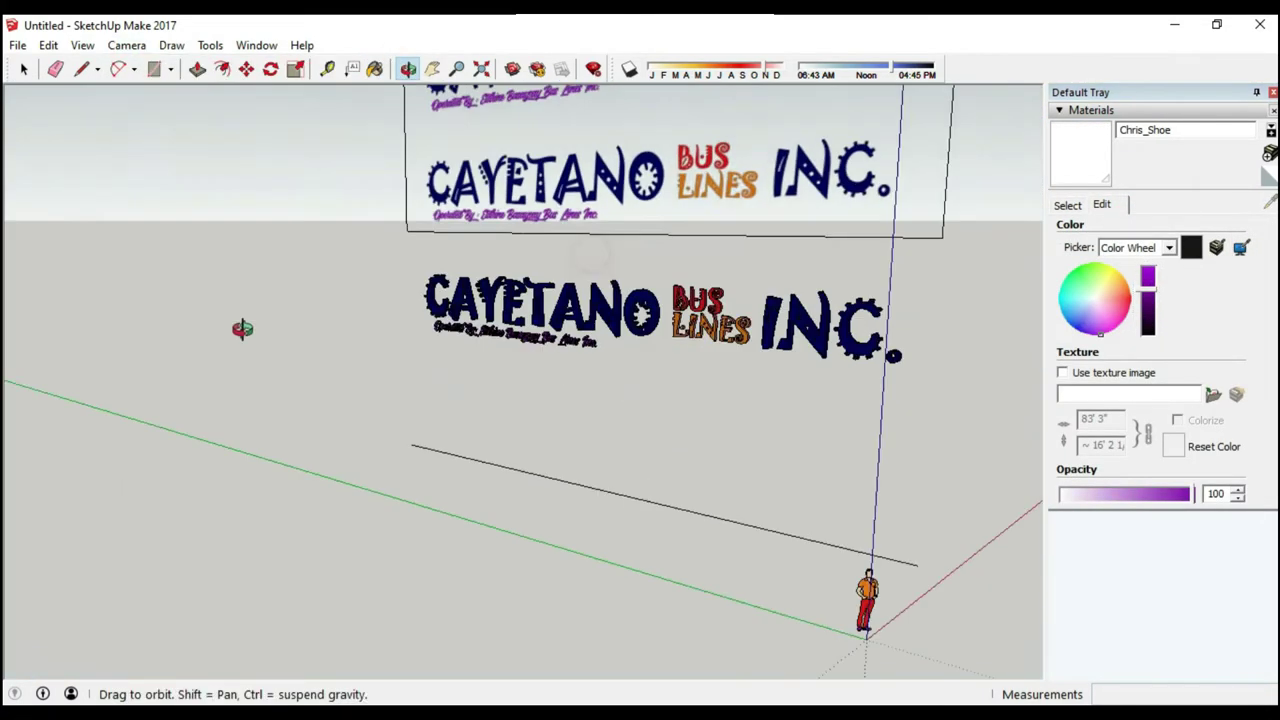
pyautogui.scroll(-3, 242, 329)
pyautogui.click(82, 45)
pyautogui.click(297, 403)
pyautogui.press('space')
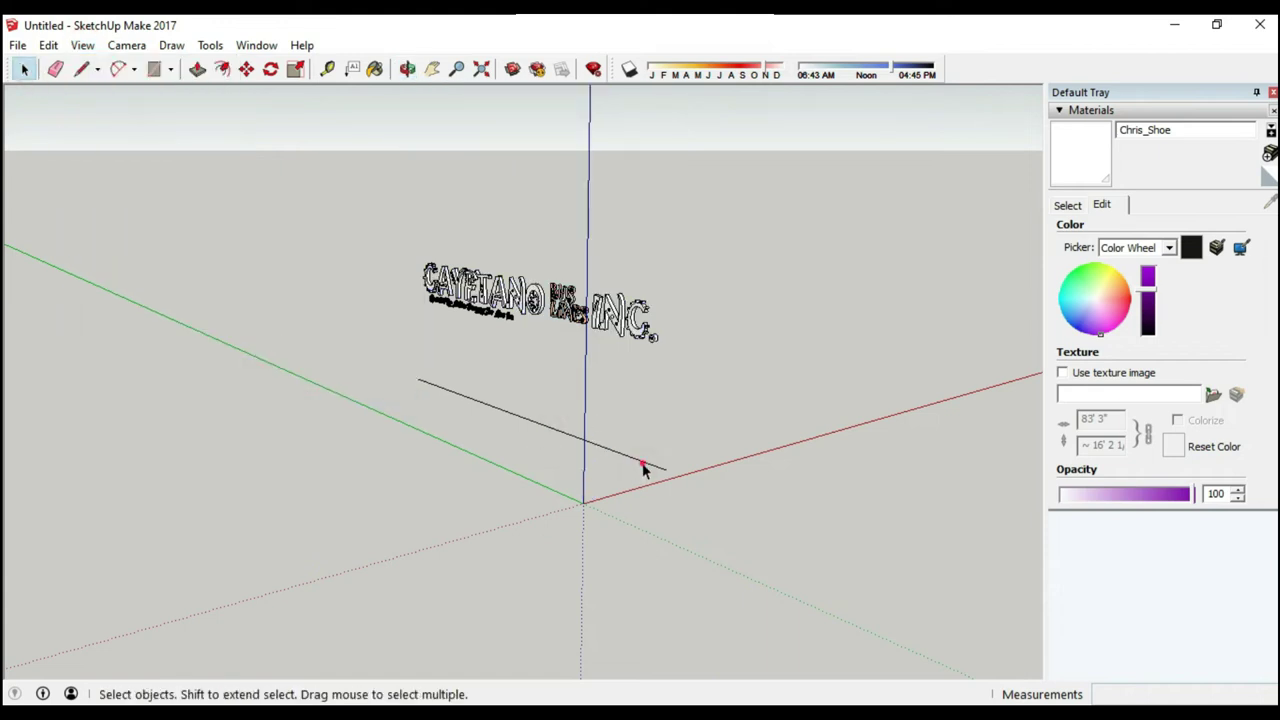
pyautogui.scroll(3, 590, 312)
# - Select all the lettering, move-copy it, and stretch the copy vertically along blue
pyautogui.hotkey('ctrl', 'a')
pyautogui.press('m')
pyautogui.press('ctrl')
pyautogui.click(452, 438)
pyautogui.scroll(-3, 580, 402)
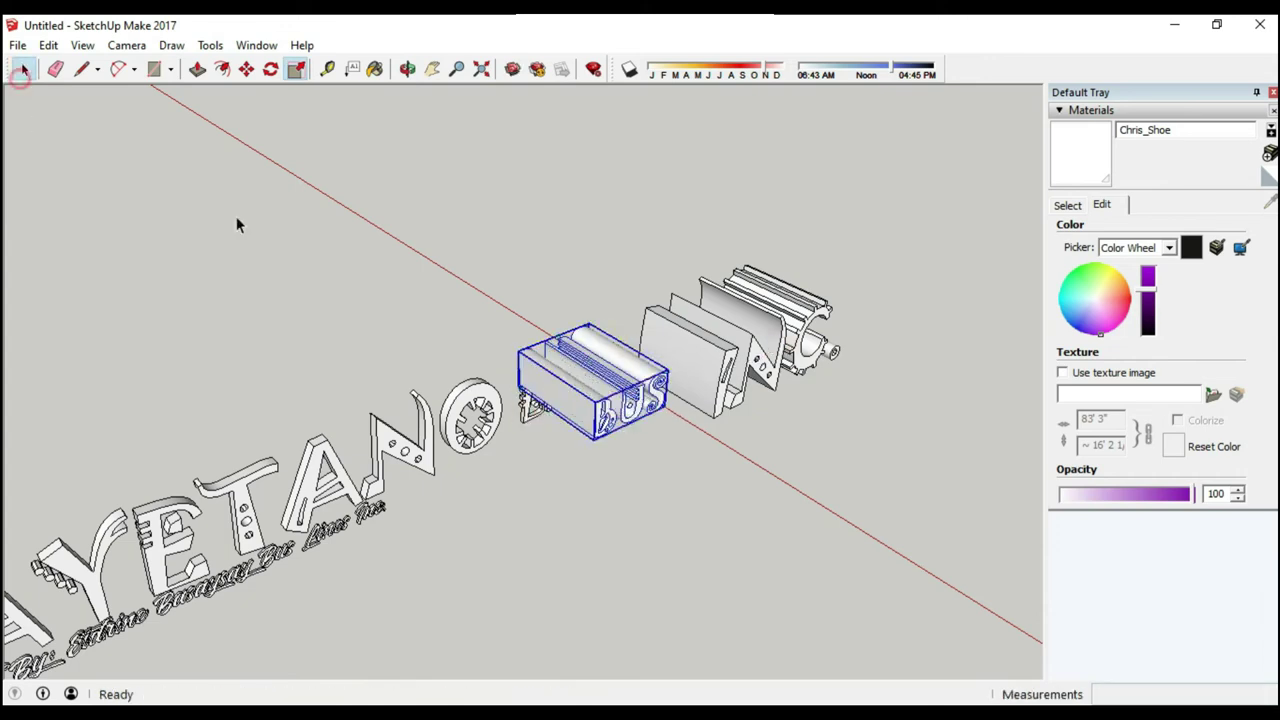
pyautogui.moveTo(183, 588); pyautogui.dragTo(600, 420)
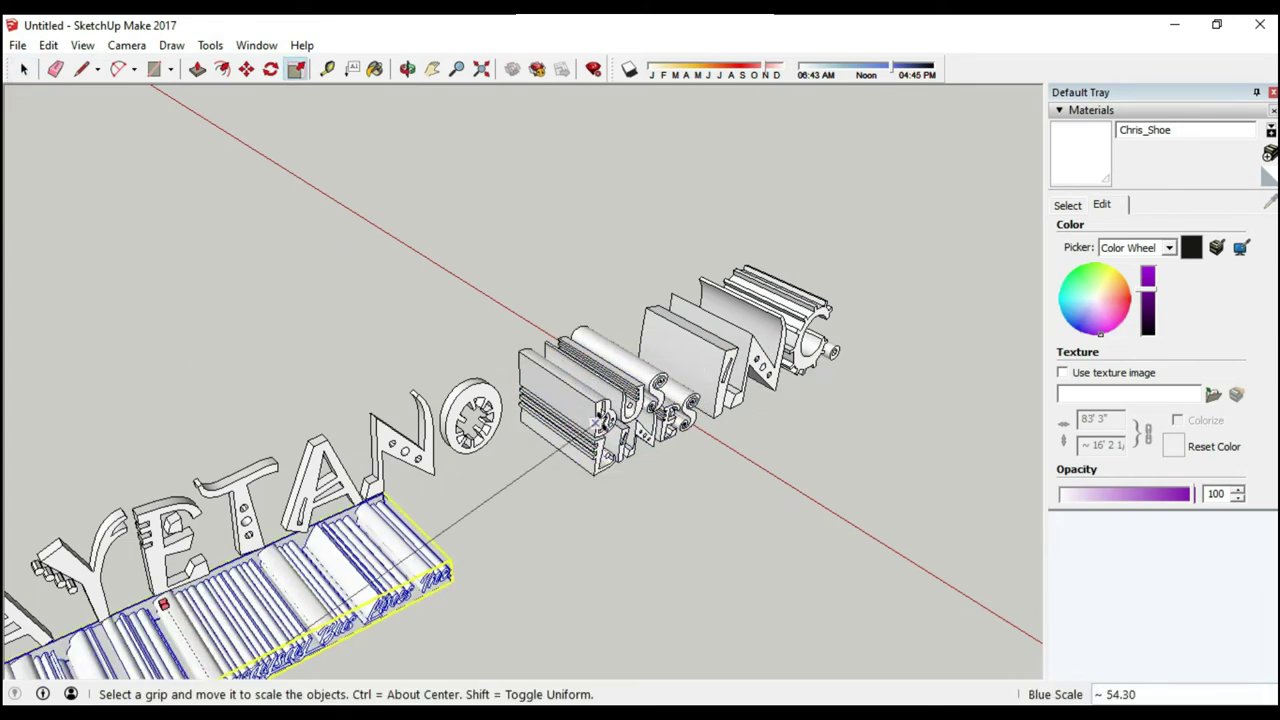
pyautogui.moveTo(293, 503); pyautogui.dragTo(116, 165, button='middle')
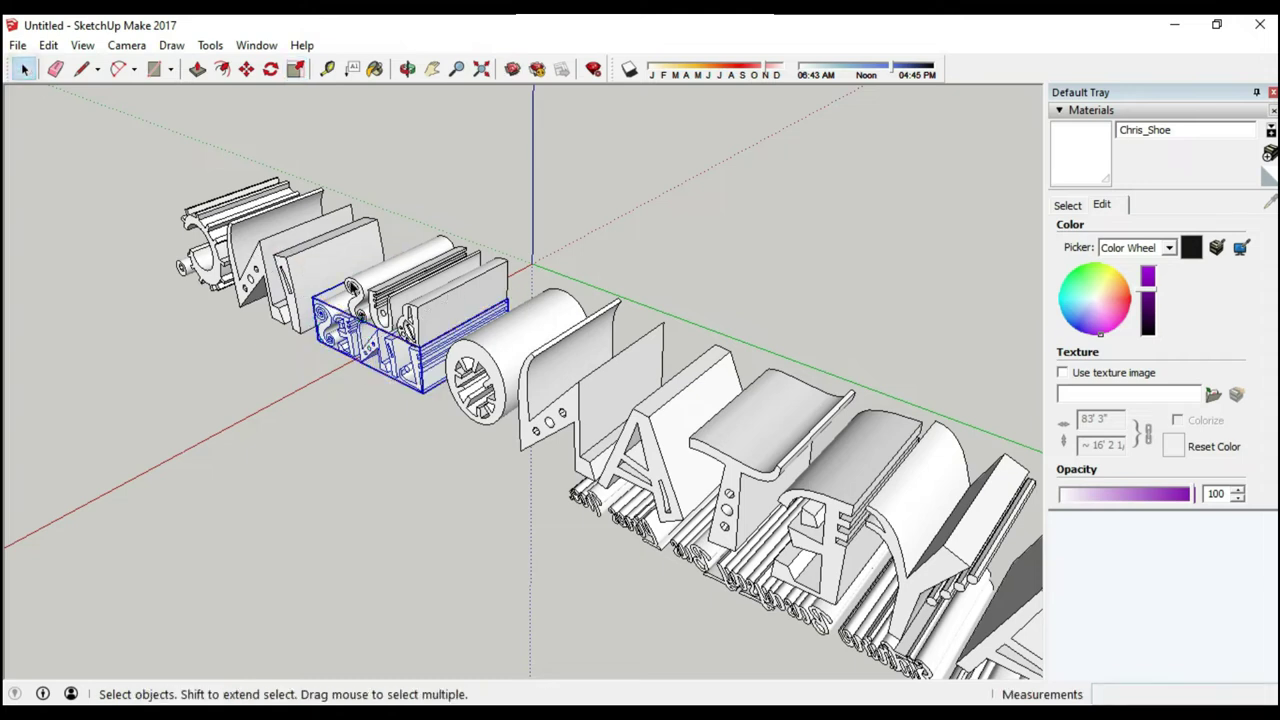
pyautogui.click(785, 524)
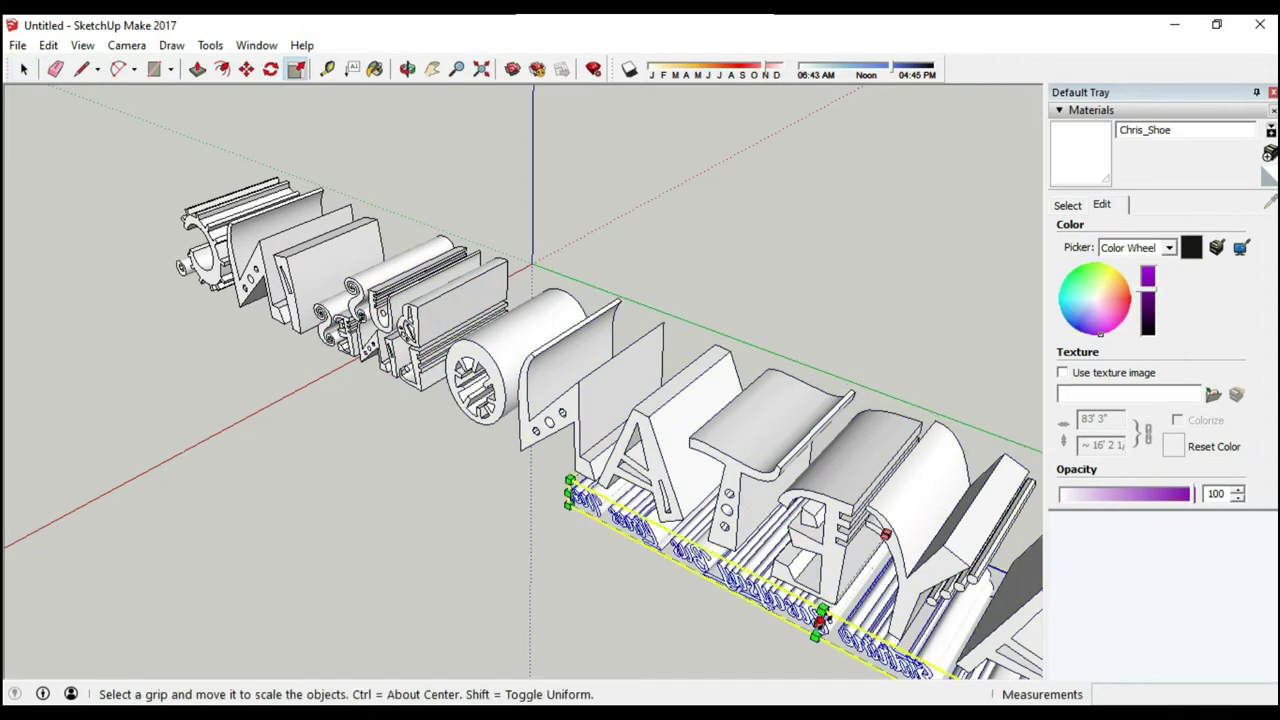
pyautogui.moveTo(385, 88); pyautogui.dragTo(379, 420, button='middle')
# - Undo the stacked block back to the flat text slab, keeping it selected
pyautogui.press('m')
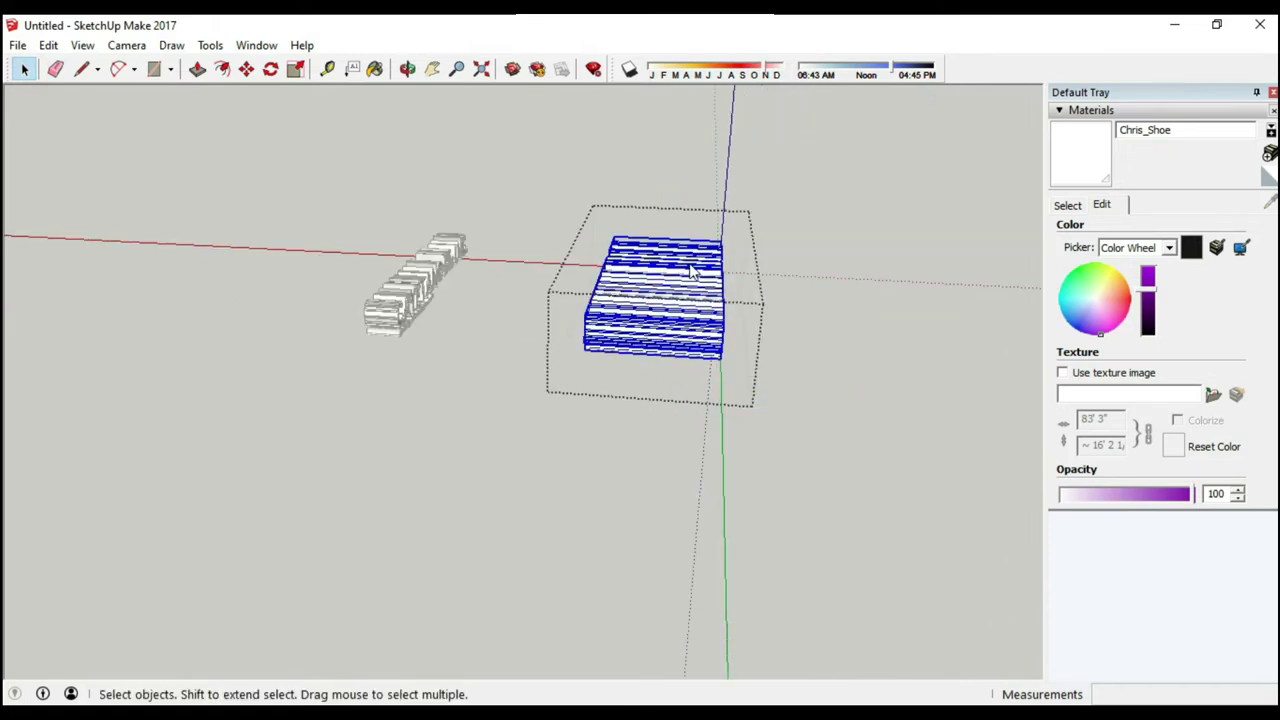
pyautogui.scroll(1, 690, 270)
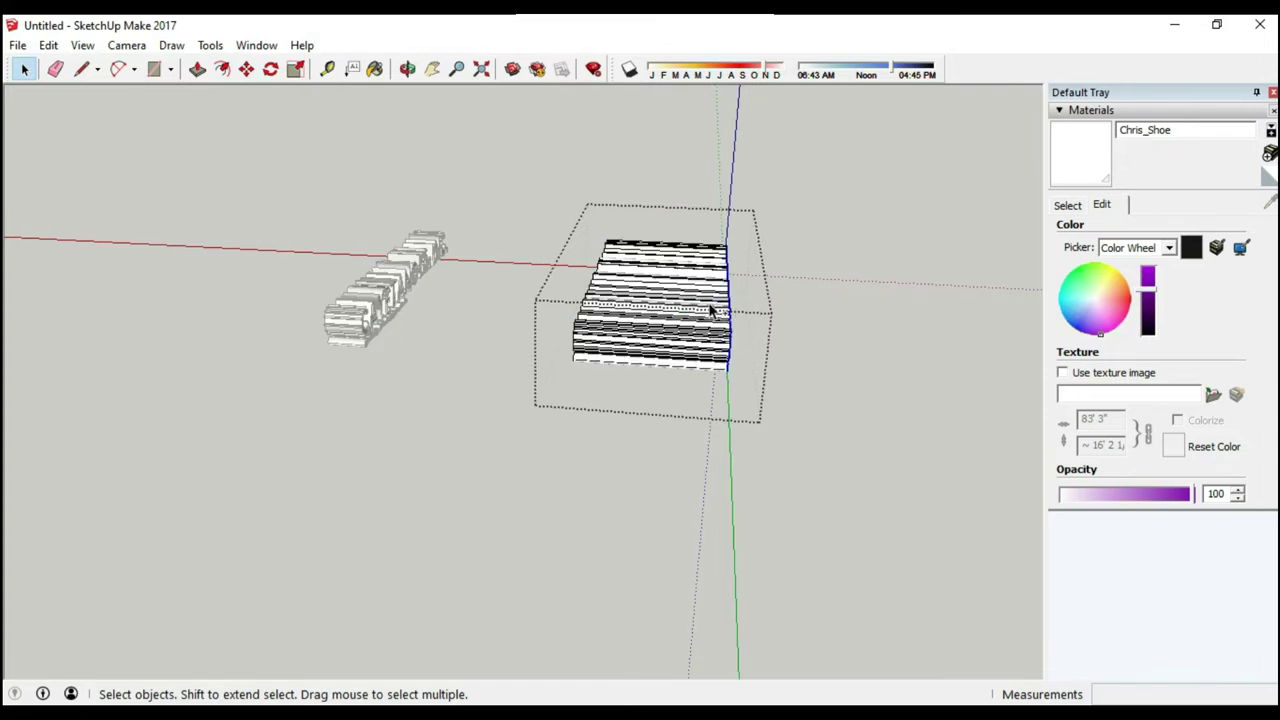
pyautogui.scroll(2, 712, 312)
pyautogui.press('e')
pyautogui.hotkey('ctrl', 'z')
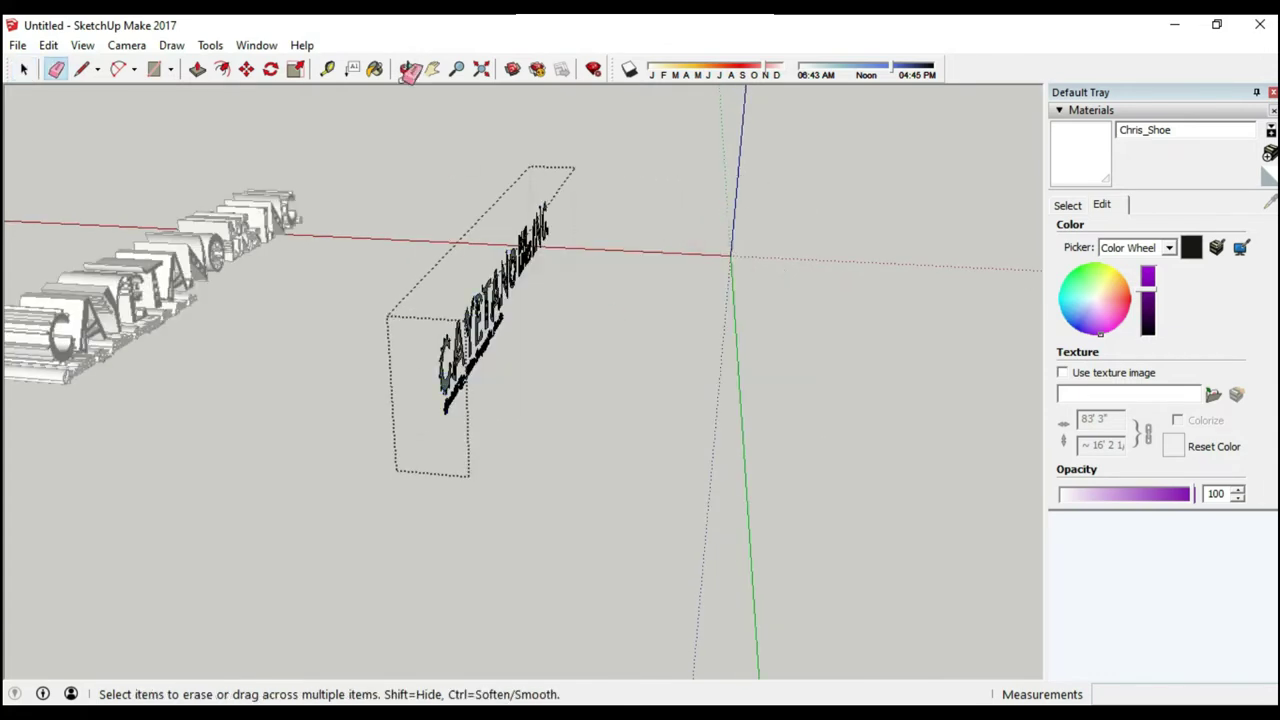
pyautogui.press('space')
pyautogui.scroll(3, 500, 350)
pyautogui.rightClick(286, 290)
pyautogui.click(458, 440)
pyautogui.scroll(5, 458, 440)
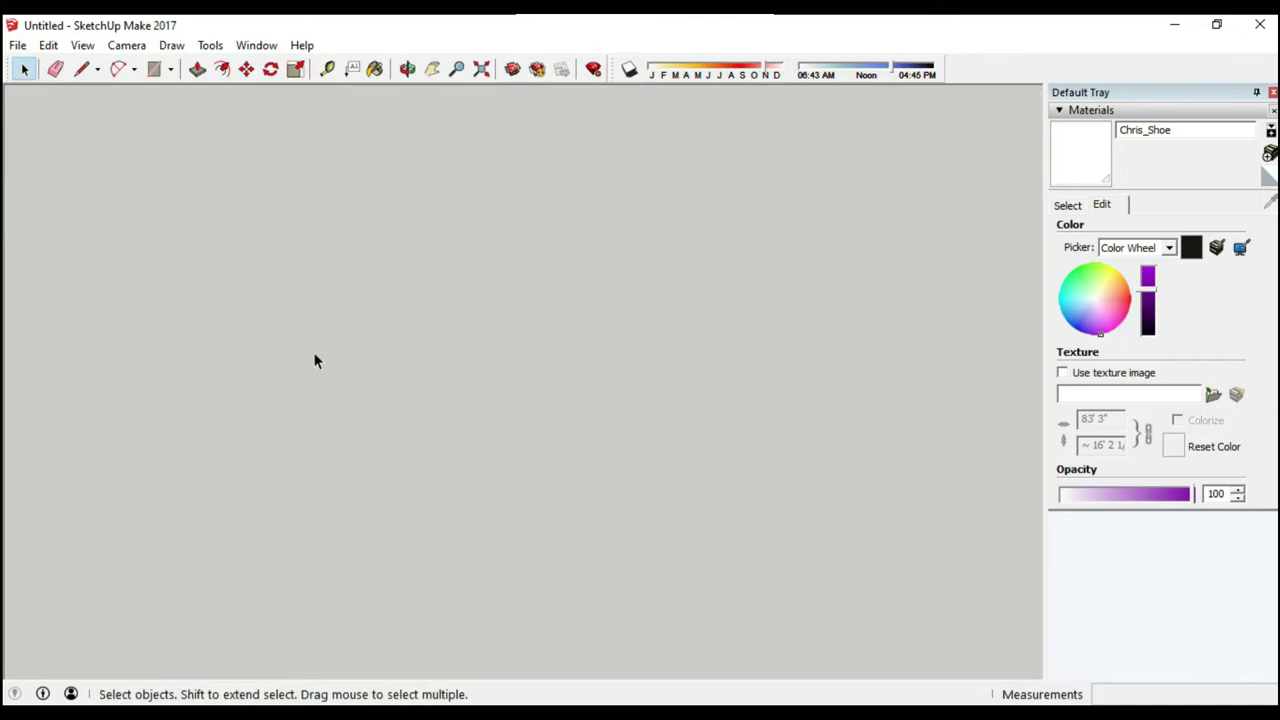
# - Clear the text selection, cancel the unfinished line, and finish a line across the letter
pyautogui.click(369, 337)
pyautogui.click(287, 370)
pyautogui.press('e')
pyautogui.scroll(-2, 330, 370)
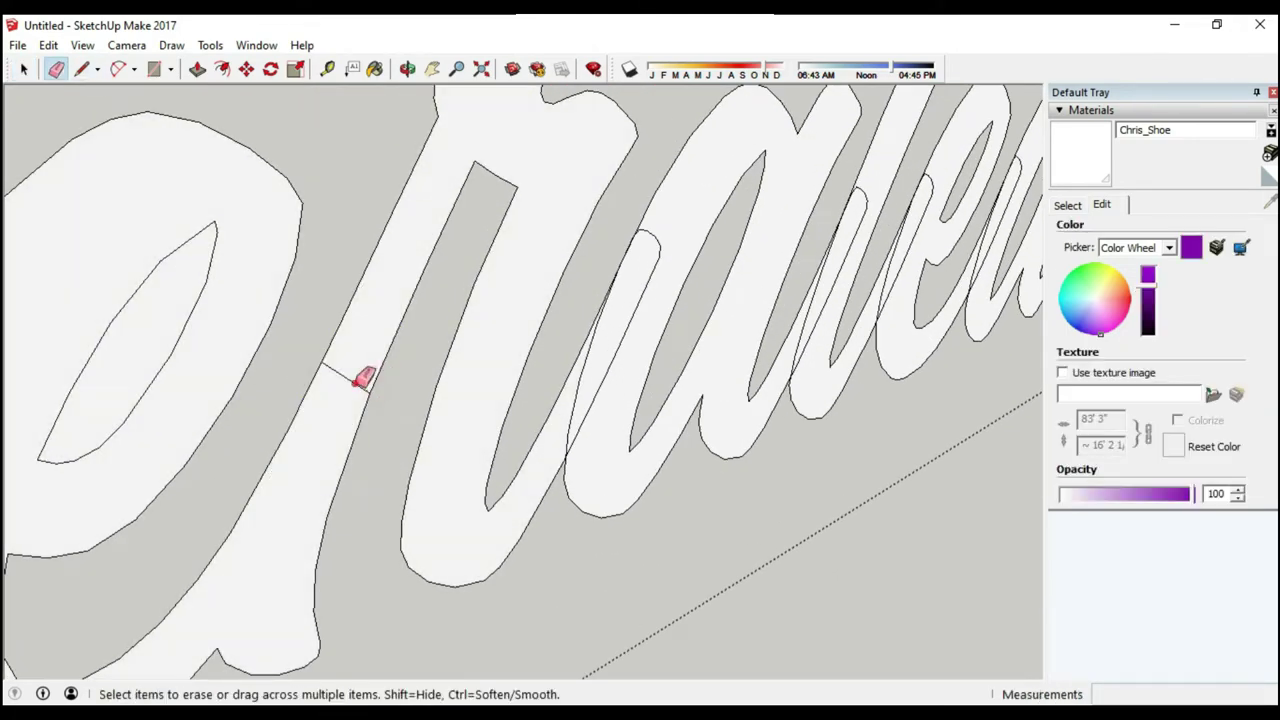
pyautogui.press('space')
pyautogui.scroll(-2, 466, 290)
pyautogui.scroll(-1, 370, 272)
pyautogui.scroll(3, 351, 287)
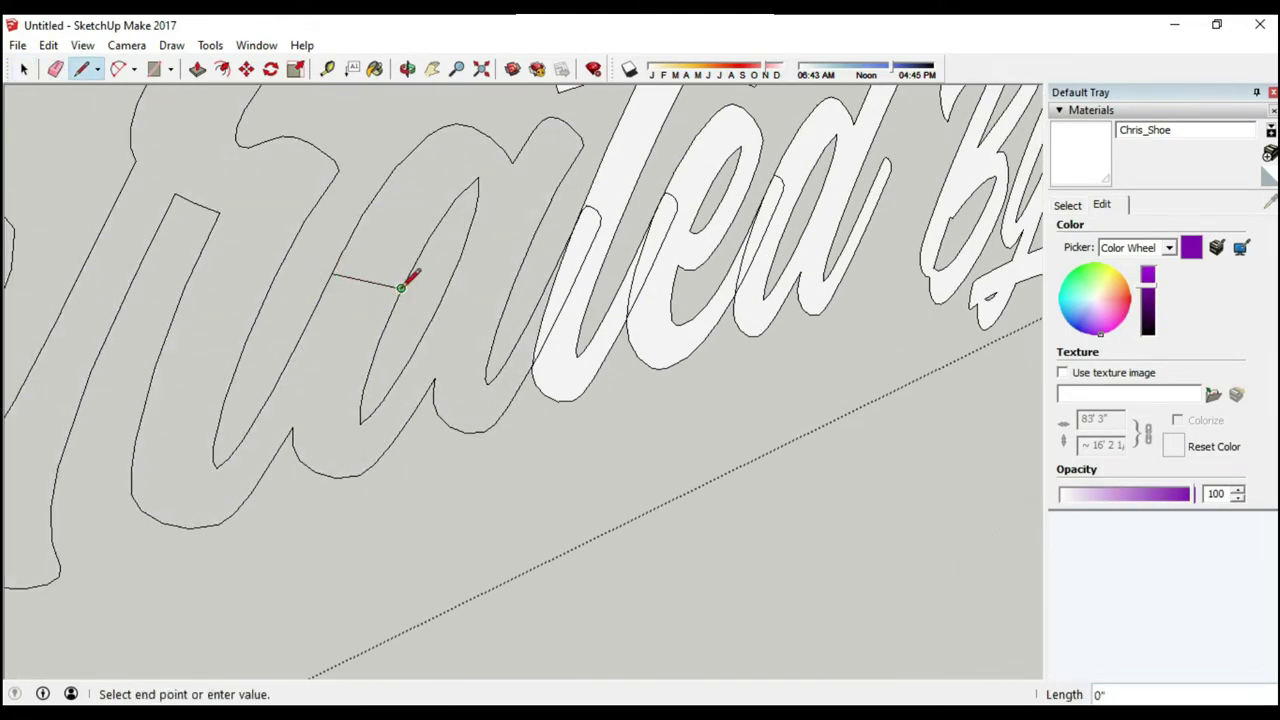
pyautogui.press('Escape')
pyautogui.scroll(3, 400, 365)
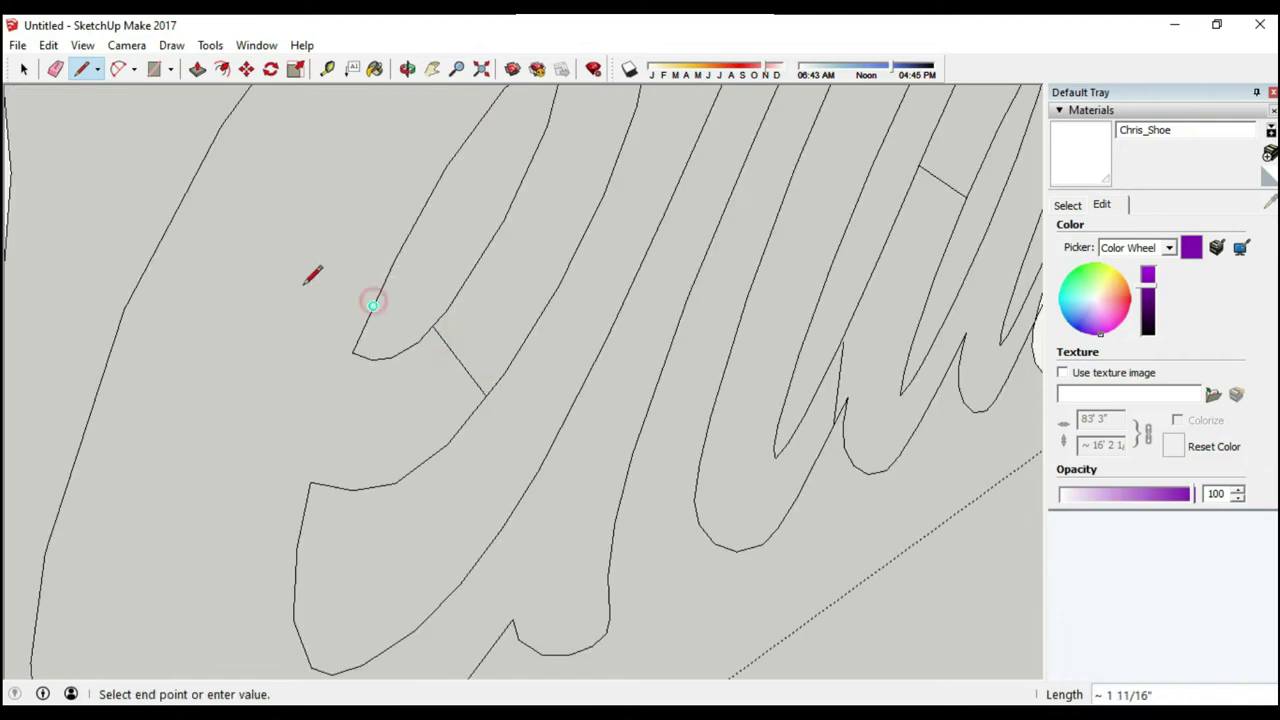
pyautogui.click(306, 282)
pyautogui.scroll(-3, 306, 282)
pyautogui.scroll(2, 306, 339)
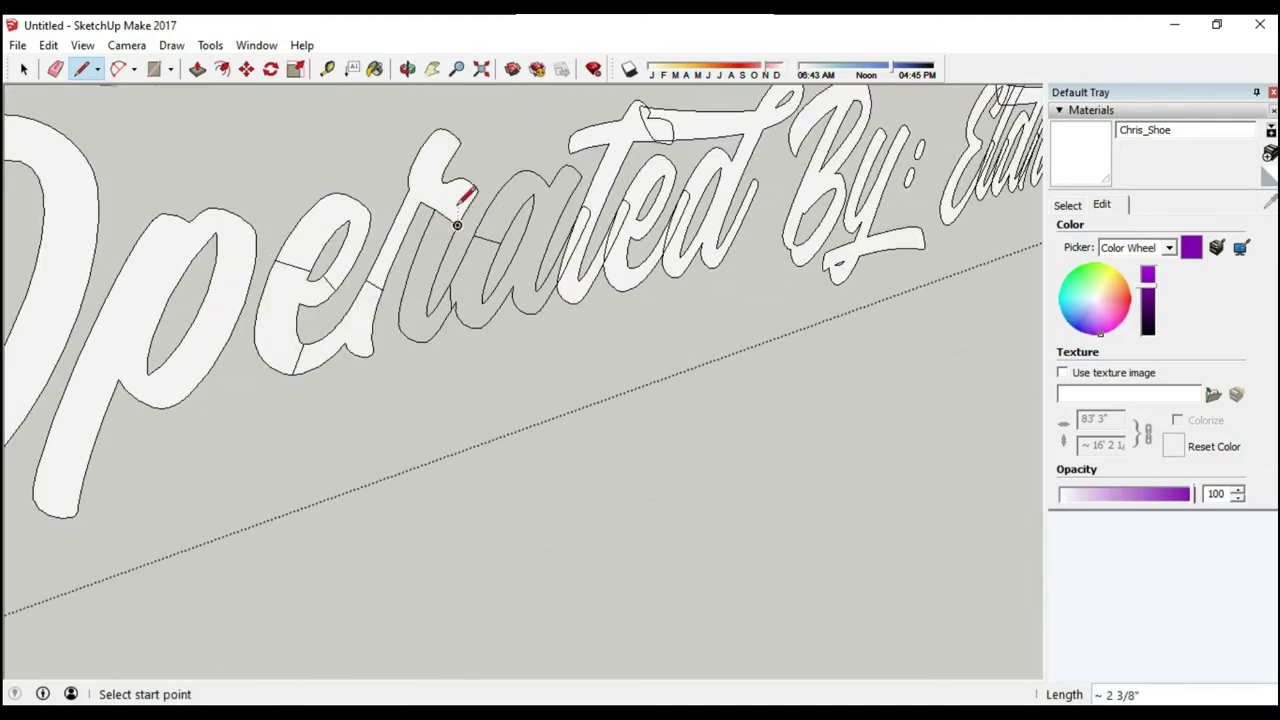
pyautogui.scroll(3, 457, 224)
# - Draw an edge closing a letter's face in the sign lettering
pyautogui.press('l')
pyautogui.moveTo(512, 487); pyautogui.dragTo(455, 365)
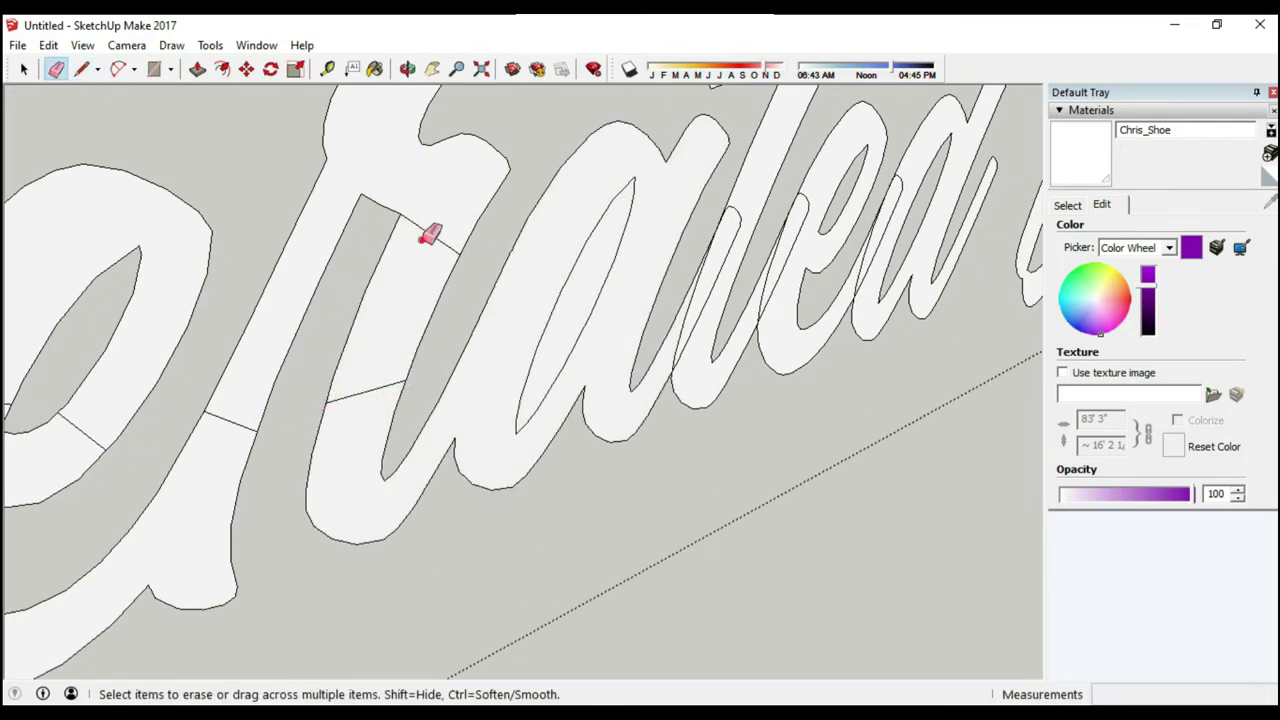
pyautogui.scroll(-3, 437, 423)
pyautogui.press('l')
pyautogui.scroll(3, 531, 354)
pyautogui.scroll(-3, 531, 354)
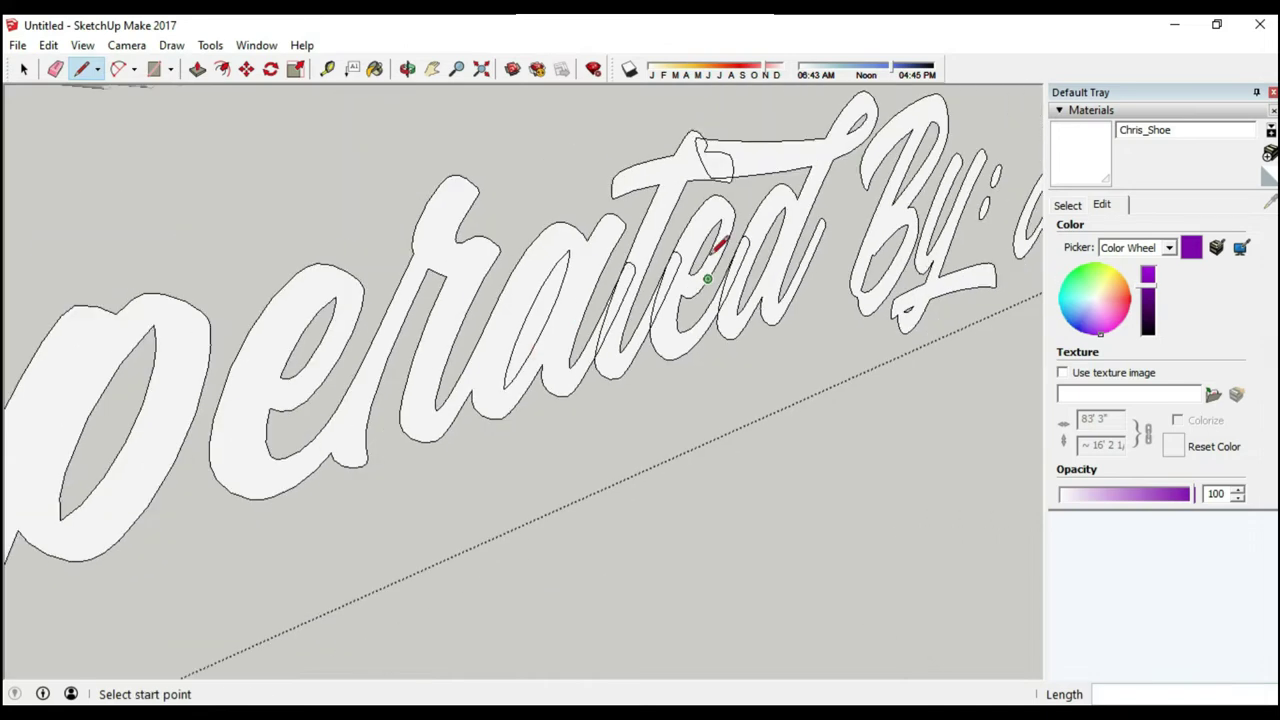
# - Erase stray edges between the CAYETANO BUS LINES INC. letter strokes, zooming in on each
pyautogui.press('e')
pyautogui.scroll(3, 578, 281)
pyautogui.scroll(3, 463, 400)
pyautogui.scroll(3, 643, 214)
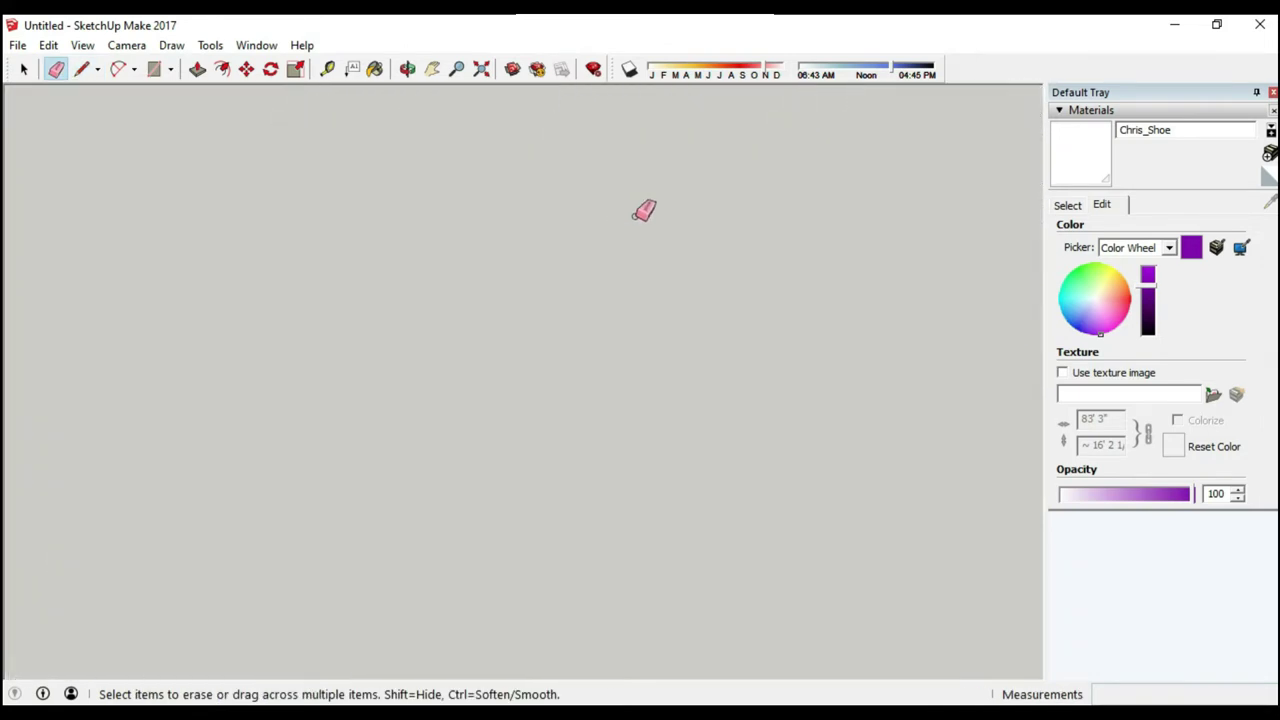
pyautogui.scroll(-2, 745, 294)
pyautogui.scroll(-5, 300, 329)
pyautogui.scroll(4, 300, 228)
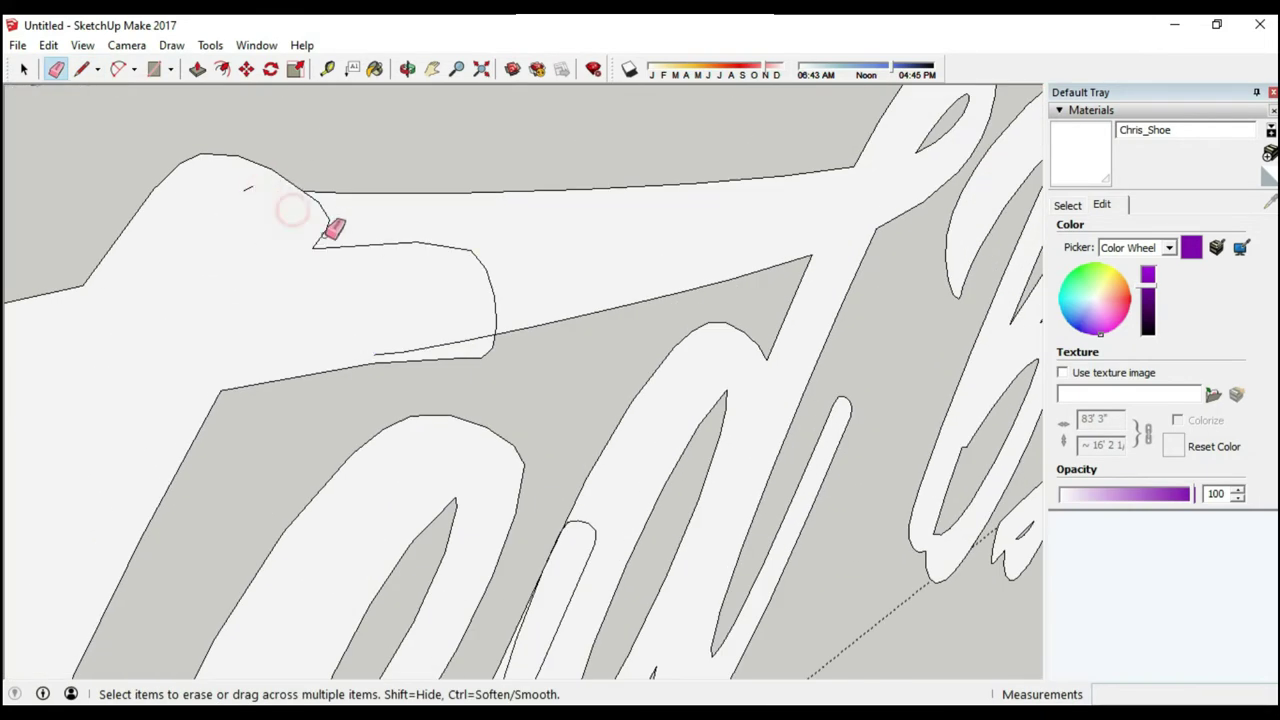
pyautogui.scroll(-4, 414, 371)
pyautogui.scroll(3, 323, 477)
pyautogui.scroll(2, 357, 363)
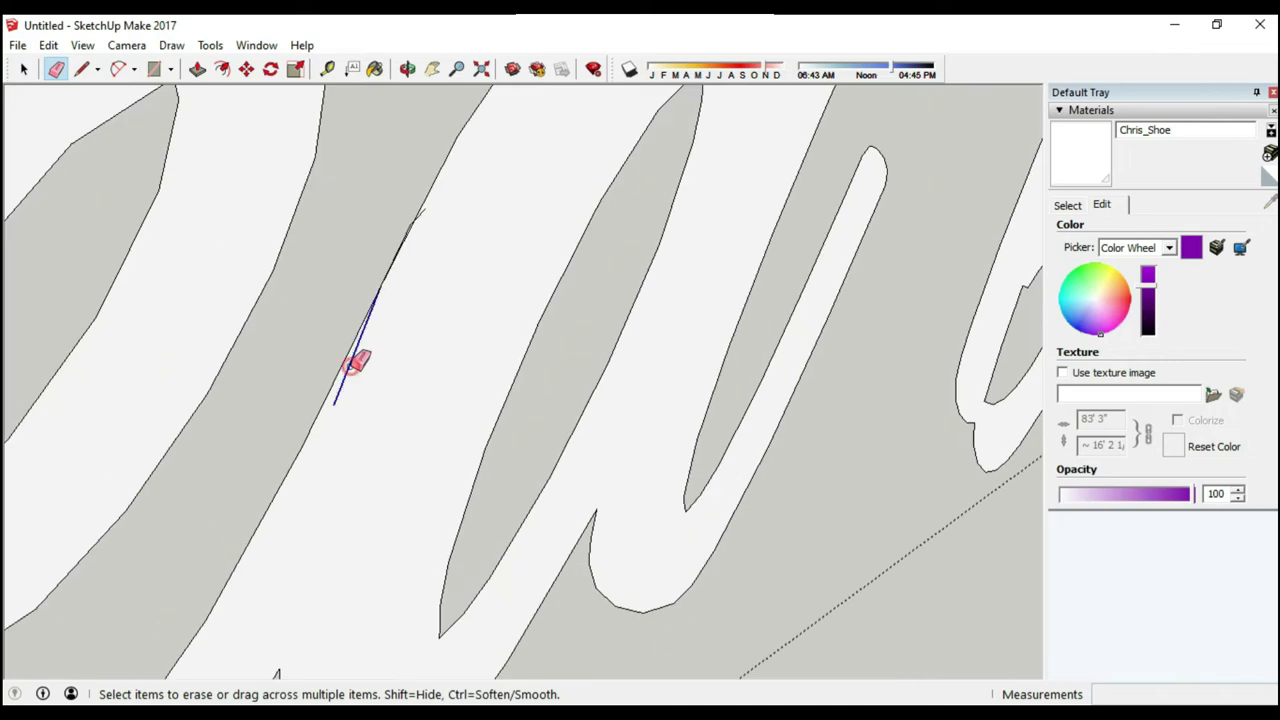
pyautogui.scroll(2, 430, 219)
pyautogui.scroll(-3, 431, 218)
pyautogui.scroll(-2, 428, 320)
pyautogui.scroll(4, 534, 234)
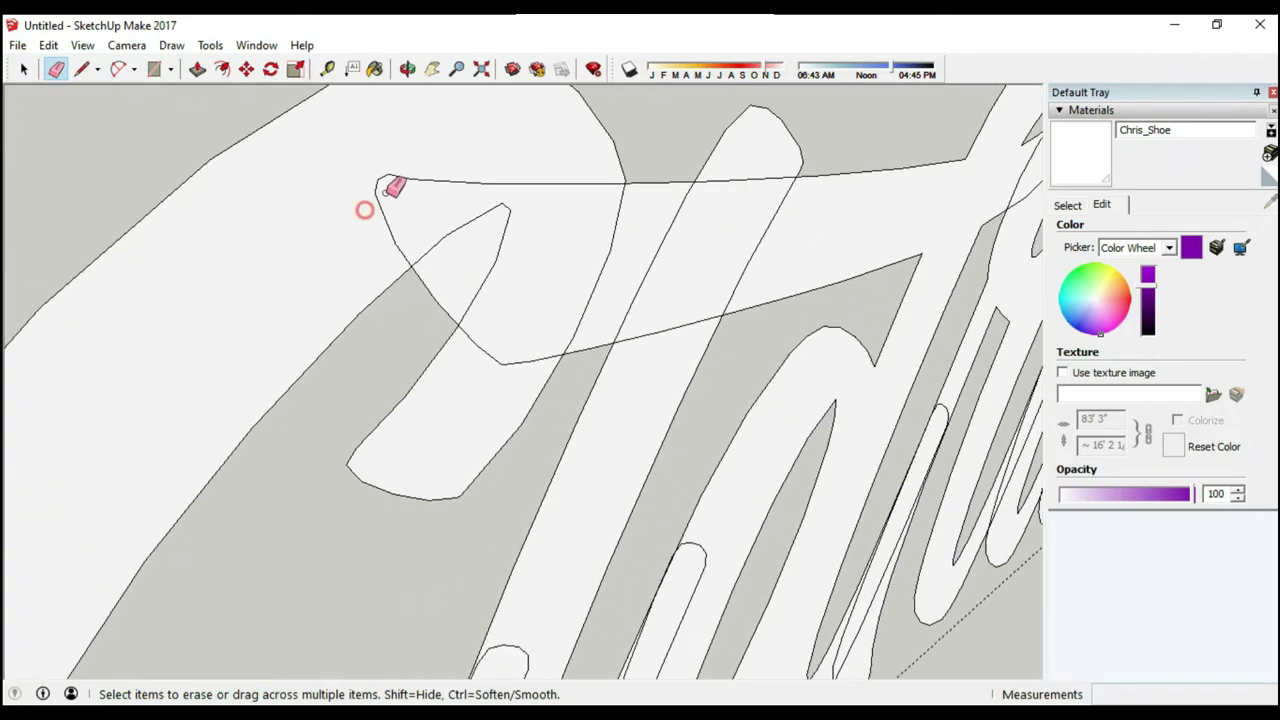
pyautogui.scroll(-4, 500, 250)
pyautogui.scroll(4, 729, 217)
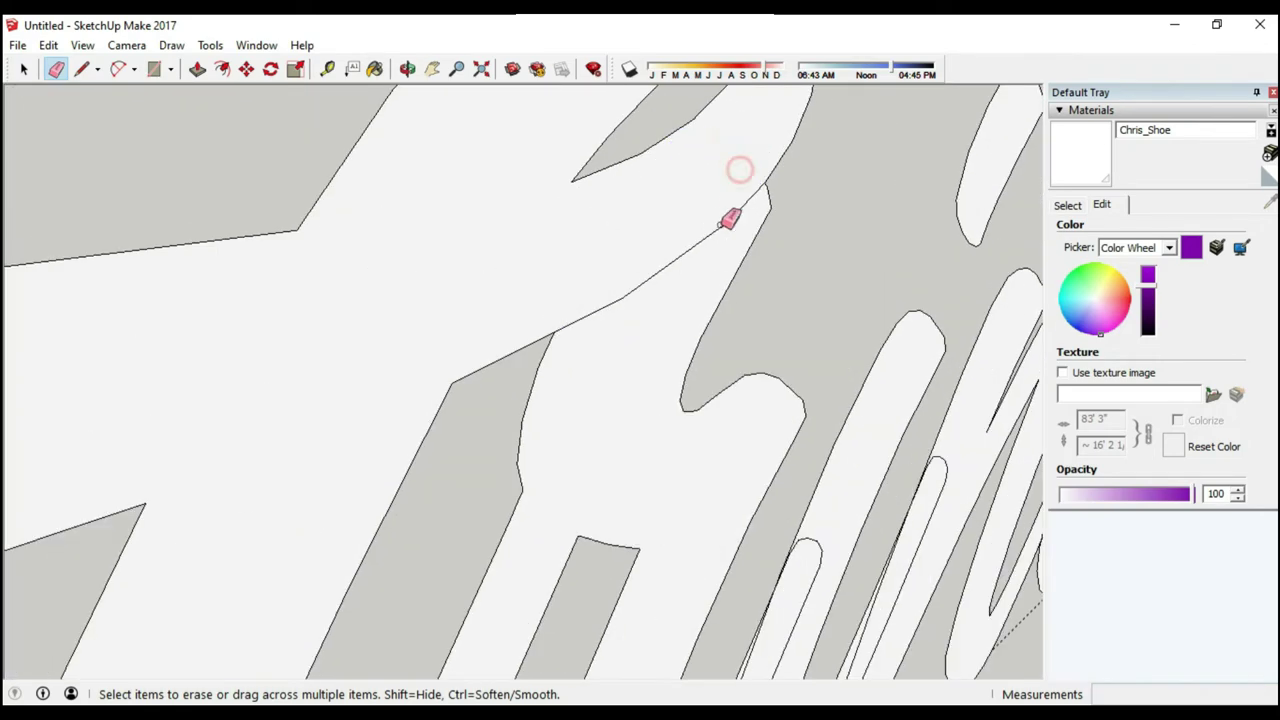
pyautogui.scroll(-4, 286, 500)
pyautogui.scroll(4, 336, 352)
pyautogui.scroll(-3, 497, 509)
pyautogui.scroll(3, 574, 203)
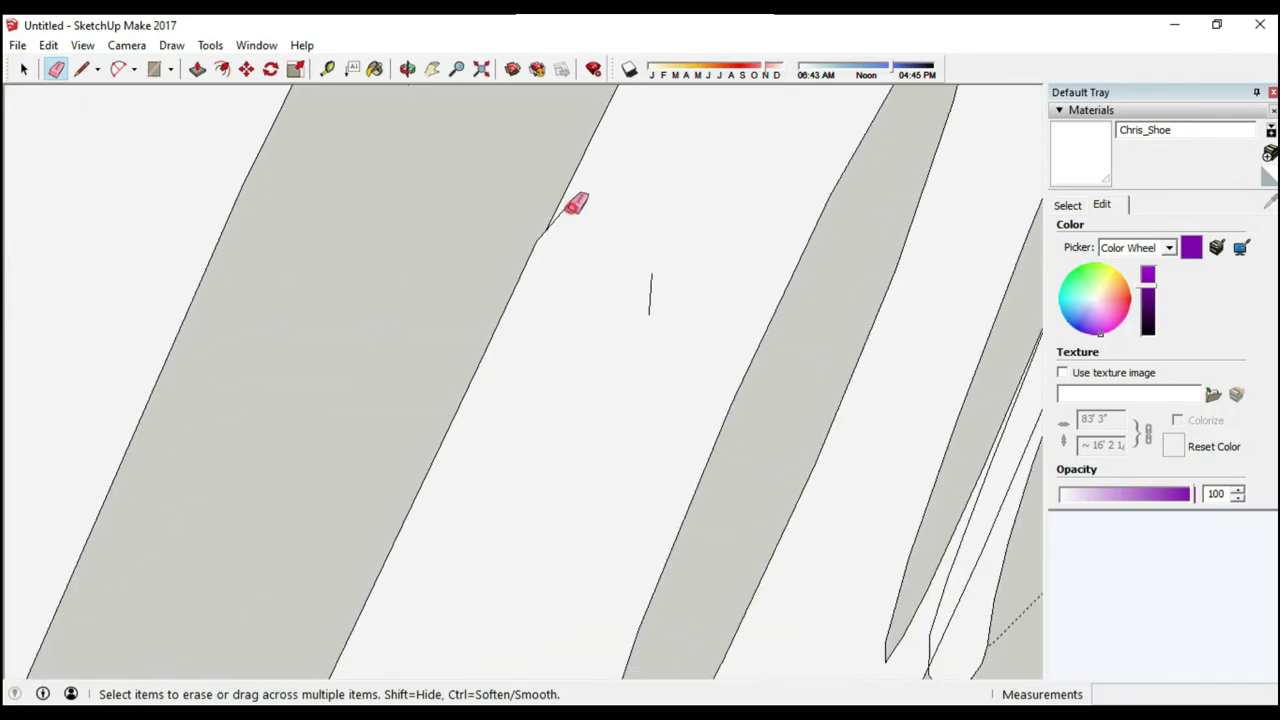
pyautogui.scroll(-3, 637, 183)
pyautogui.scroll(3, 662, 272)
pyautogui.scroll(-2, 469, 500)
pyautogui.scroll(-2, 400, 363)
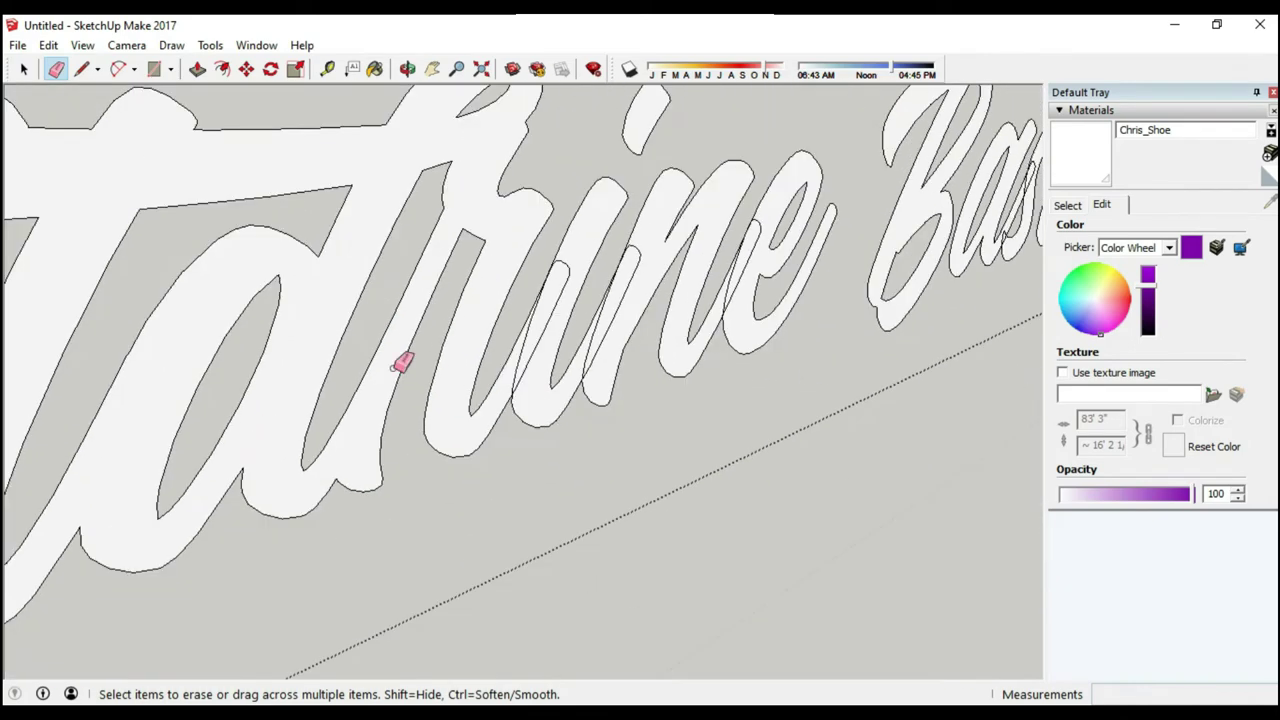
pyautogui.scroll(4, 566, 291)
pyautogui.scroll(-3, 591, 271)
pyautogui.scroll(2, 469, 400)
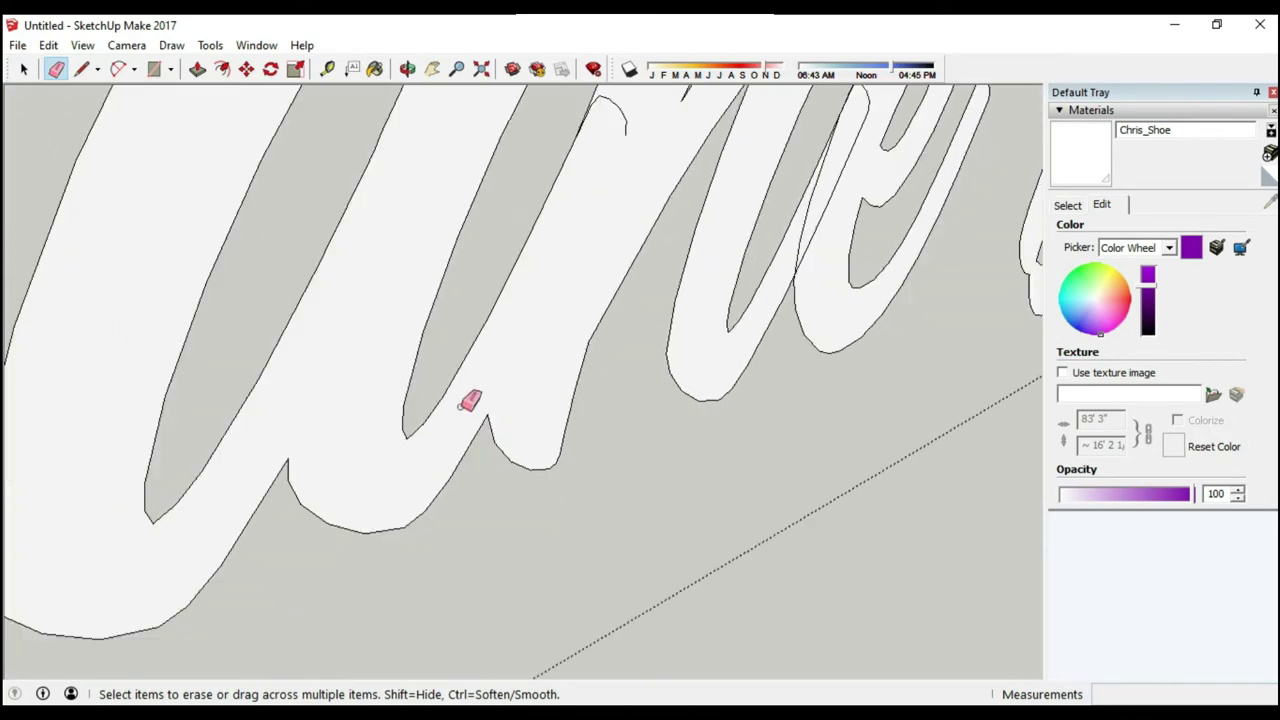
pyautogui.scroll(2, 543, 180)
pyautogui.scroll(-2, 538, 290)
pyautogui.scroll(-2, 510, 291)
pyautogui.scroll(-2, 520, 200)
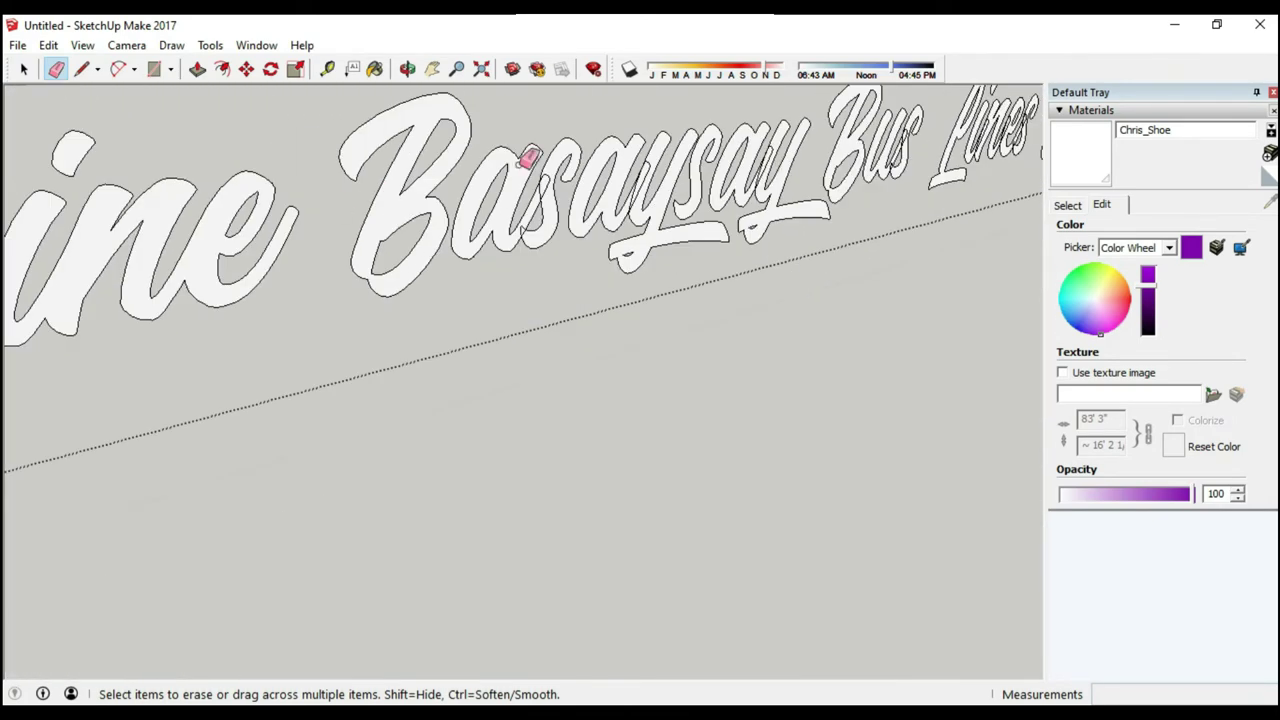
pyautogui.scroll(4, 560, 200)
pyautogui.scroll(3, 440, 432)
pyautogui.scroll(-4, 600, 251)
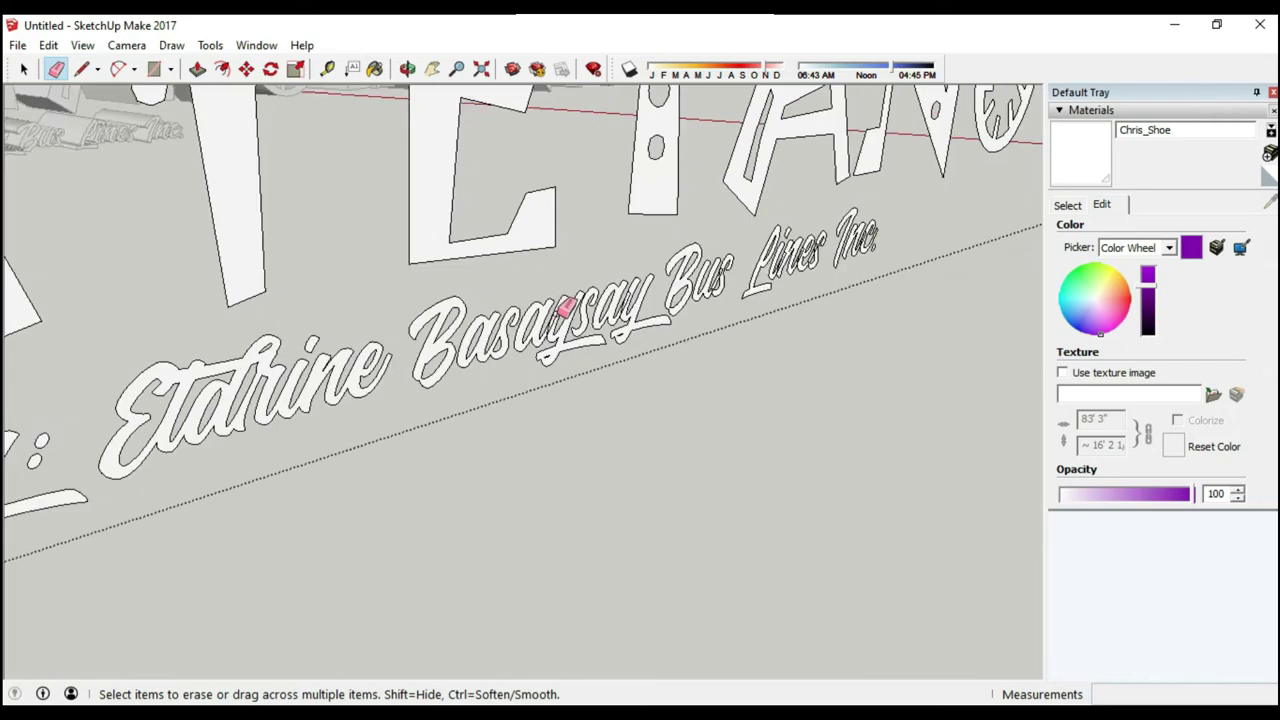
pyautogui.scroll(3, 563, 309)
pyautogui.scroll(-1, 530, 303)
pyautogui.scroll(3, 526, 306)
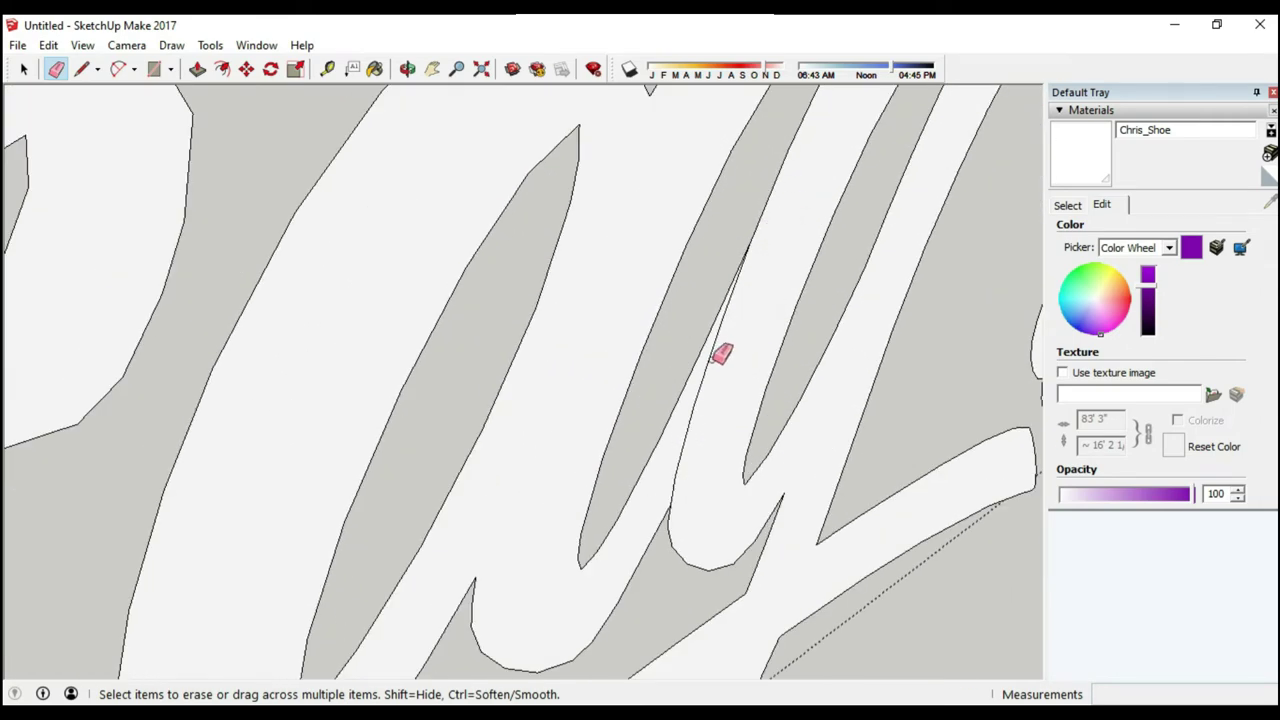
pyautogui.scroll(-3, 716, 358)
pyautogui.scroll(3, 635, 240)
pyautogui.scroll(-3, 600, 300)
pyautogui.scroll(3, 538, 420)
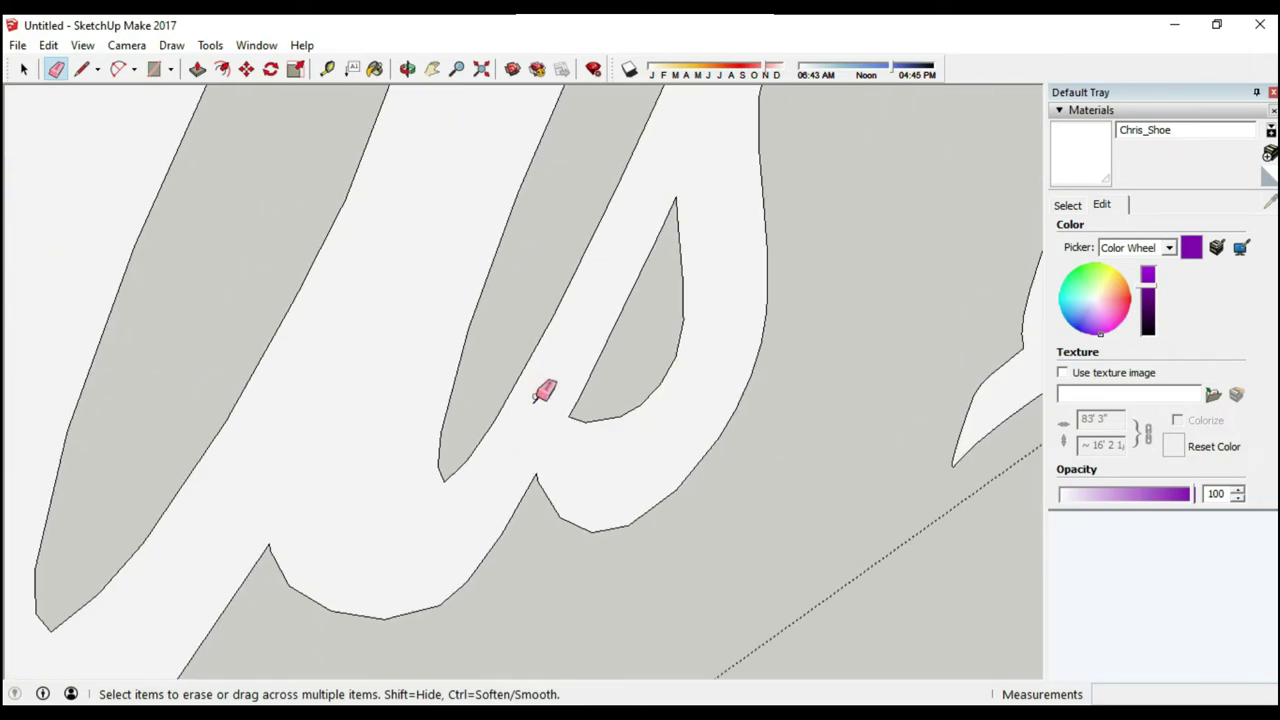
pyautogui.scroll(-3, 570, 300)
pyautogui.scroll(2, 574, 264)
pyautogui.scroll(2, 566, 263)
pyautogui.scroll(1, 505, 218)
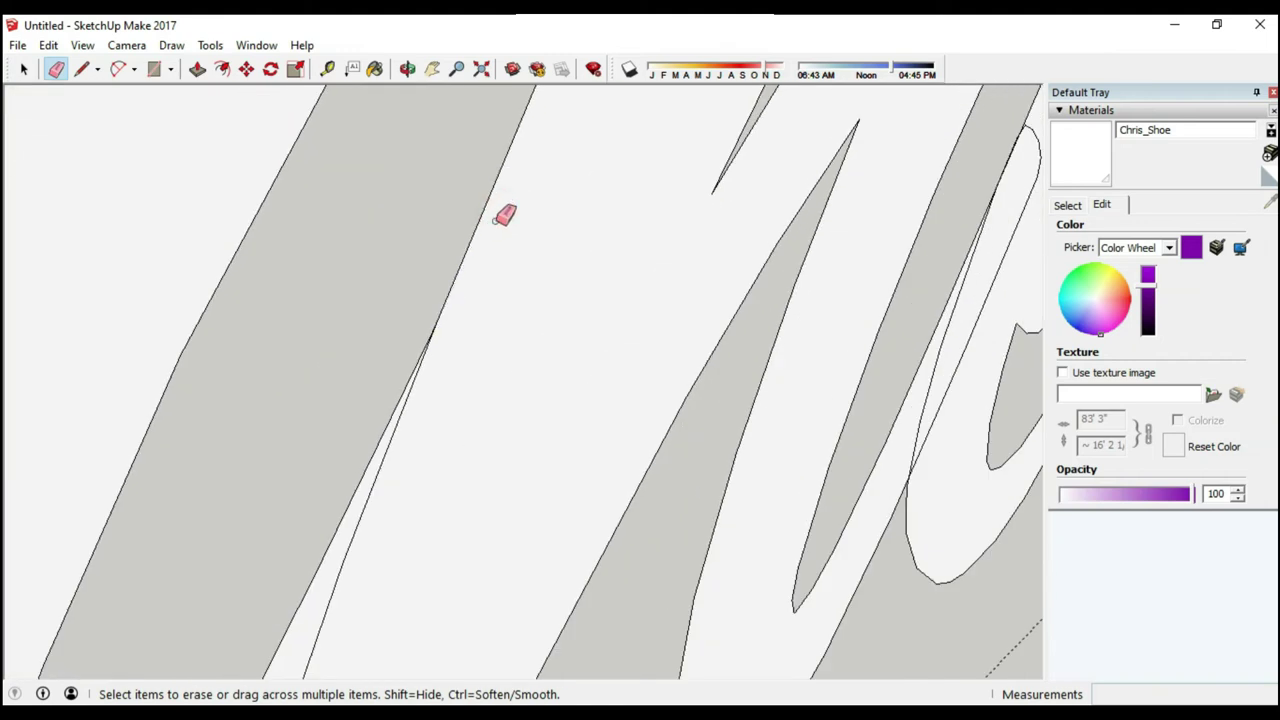
pyautogui.scroll(-3, 505, 218)
pyautogui.scroll(2, 634, 234)
pyautogui.scroll(1, 589, 269)
pyautogui.scroll(-1, 589, 269)
pyautogui.scroll(1, 562, 459)
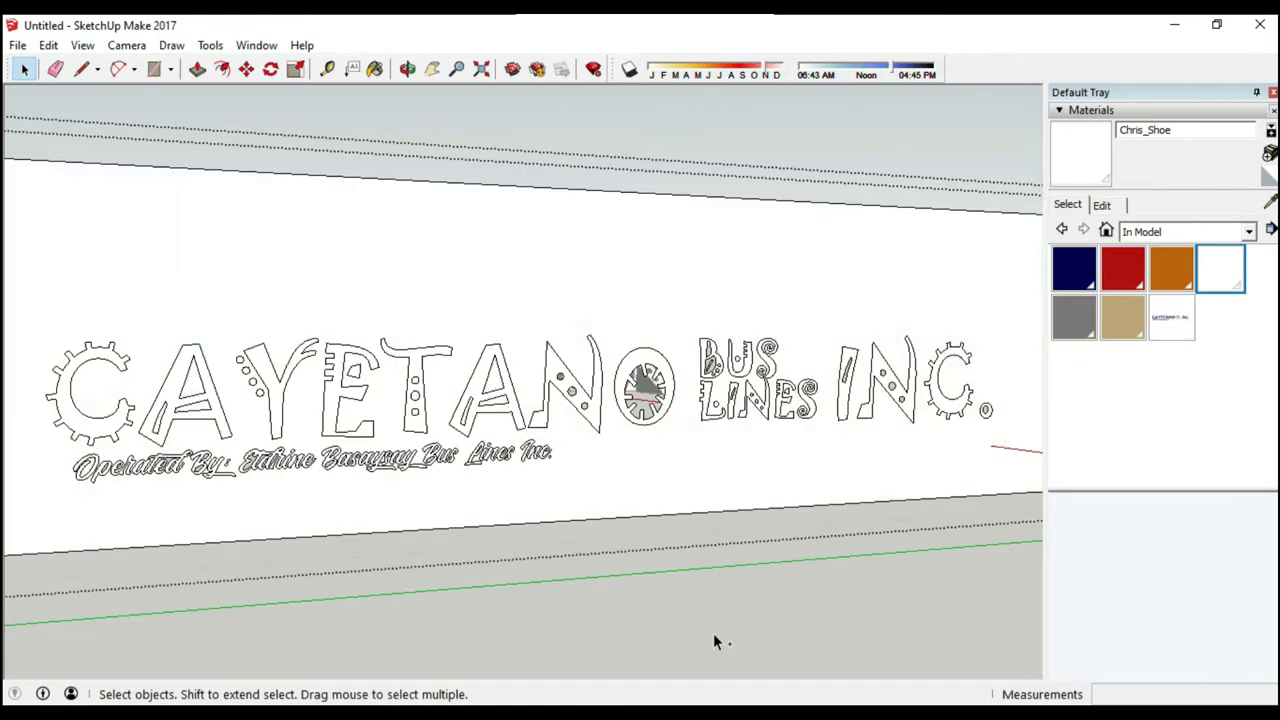
# - Switch to Shaded With Textures and draw edges outlining a tighter panel around the lettering
pyautogui.click(82, 45)
pyautogui.click(318, 381)
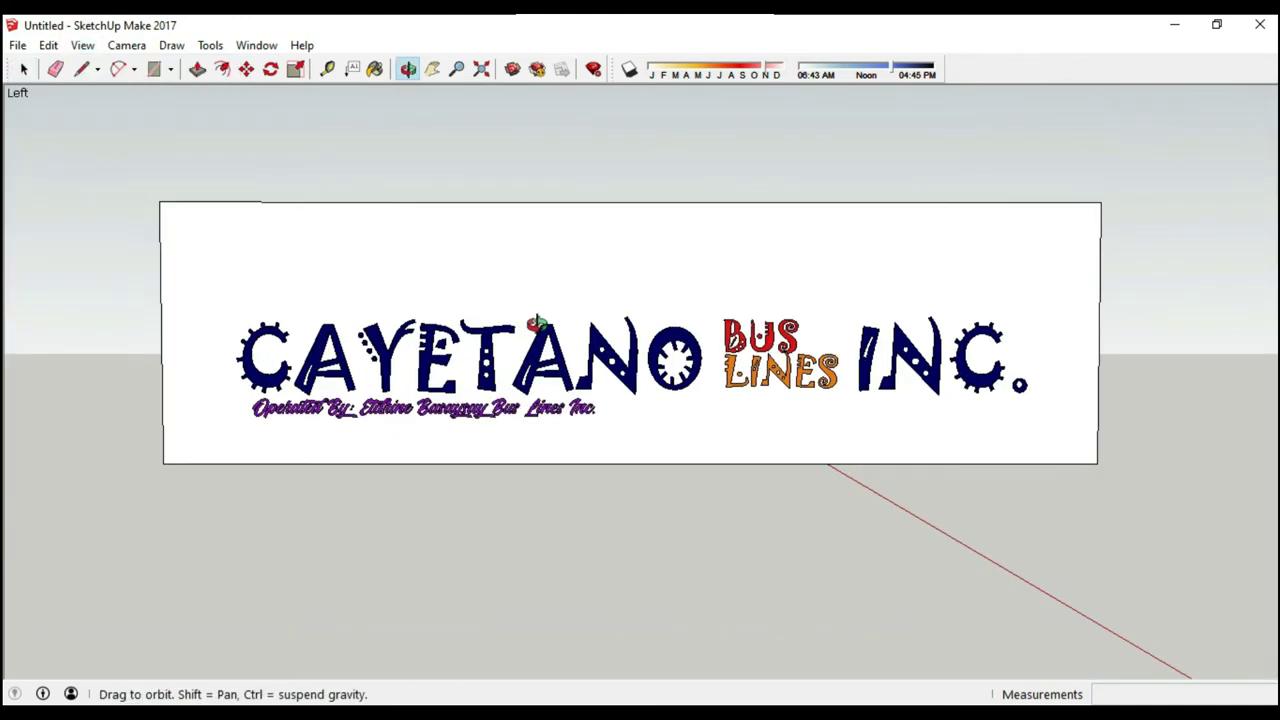
pyautogui.press('l')
pyautogui.click(266, 467)
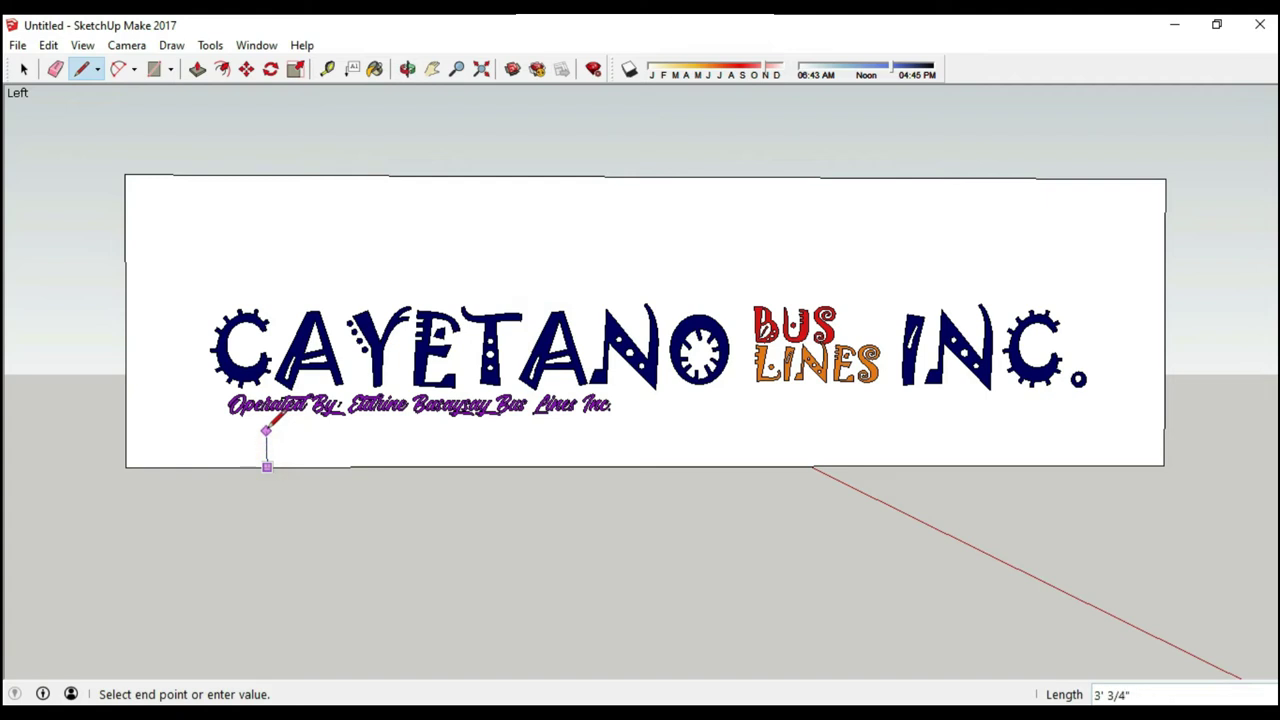
pyautogui.click(203, 425)
pyautogui.click(267, 426)
pyautogui.click(240, 426)
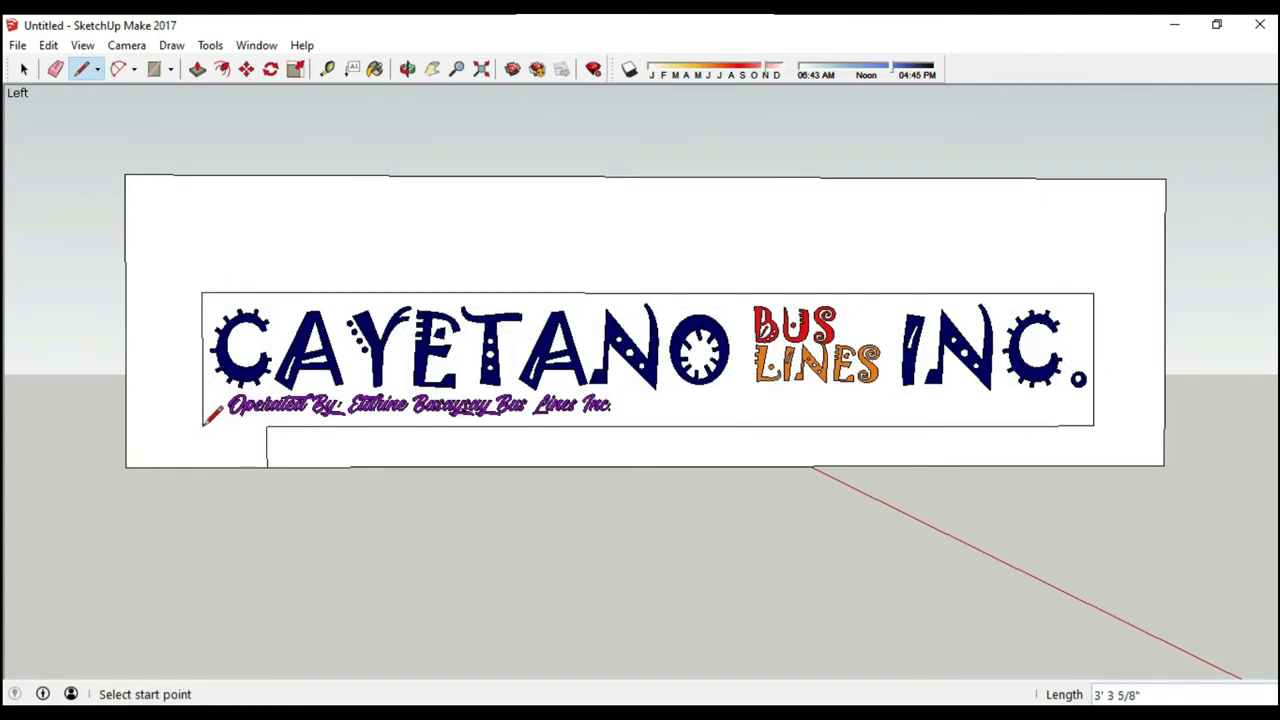
pyautogui.scroll(3, 233, 415)
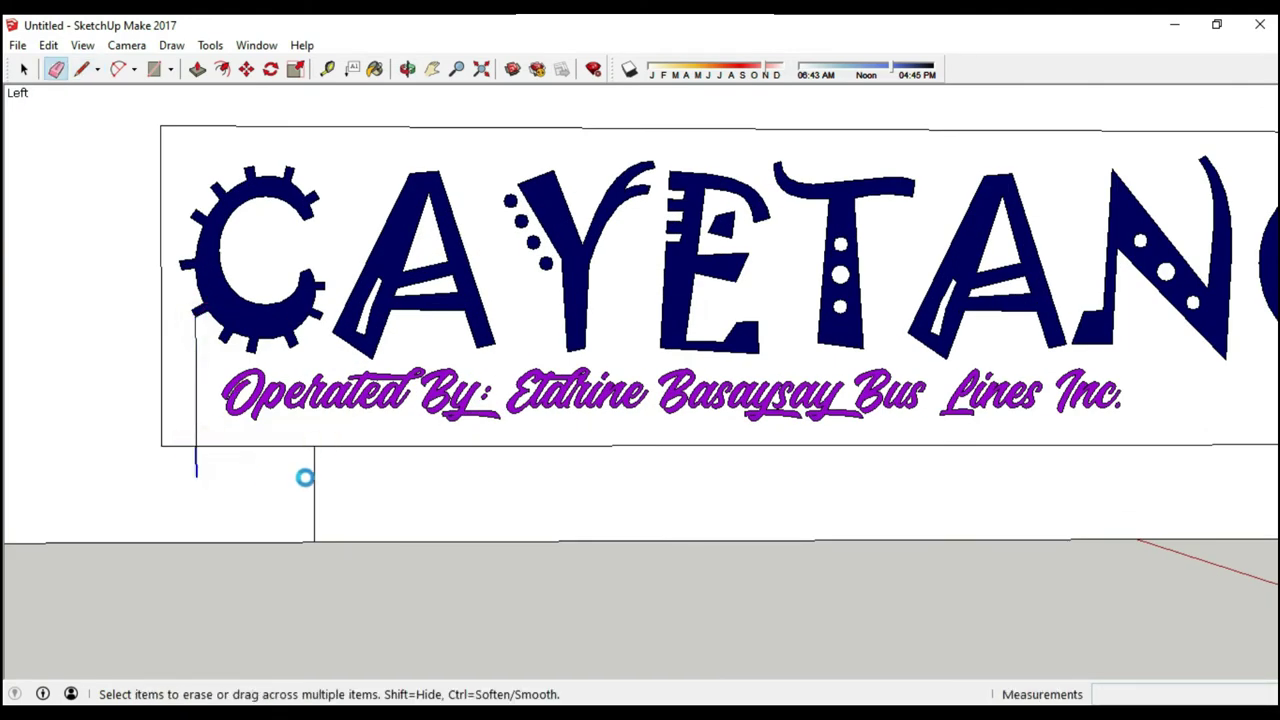
pyautogui.scroll(-3, 305, 478)
# - Explode the sign group and select the sign face with its edges
pyautogui.press('space')
pyautogui.scroll(-2, 257, 237)
pyautogui.rightClick(258, 237)
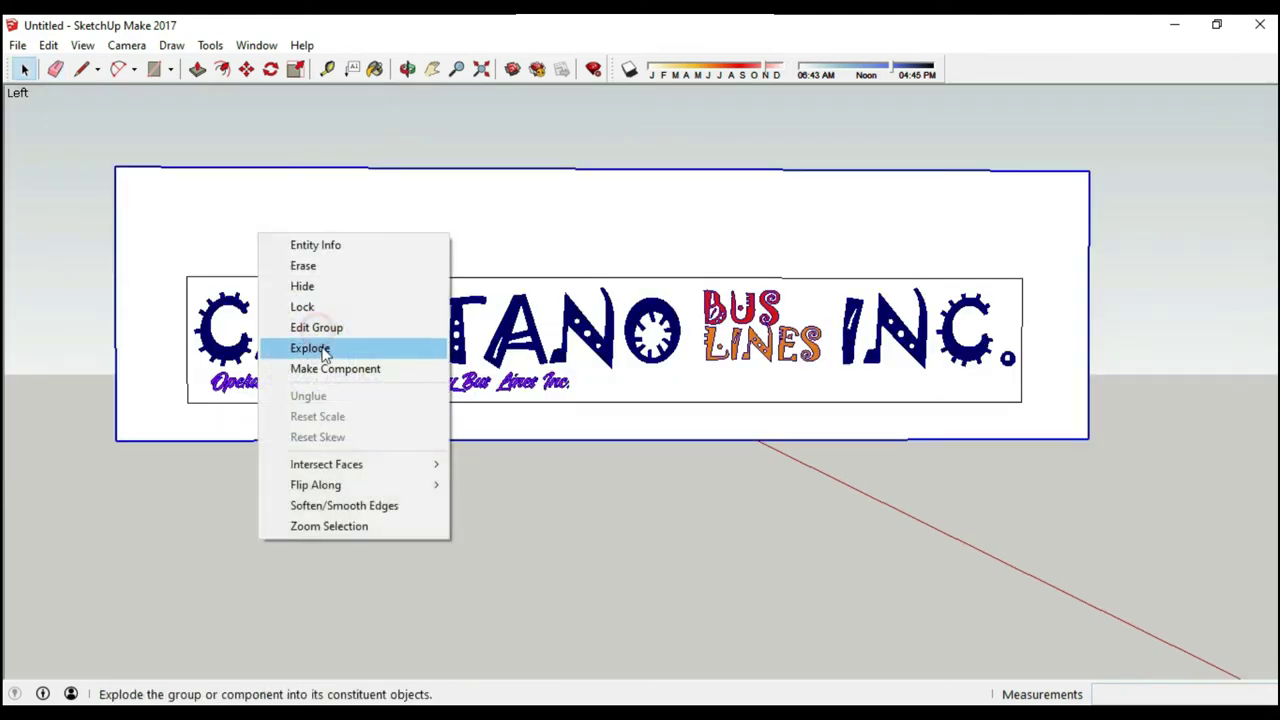
pyautogui.click(310, 348)
pyautogui.moveTo(537, 408); pyautogui.dragTo(255, 358, button='middle')
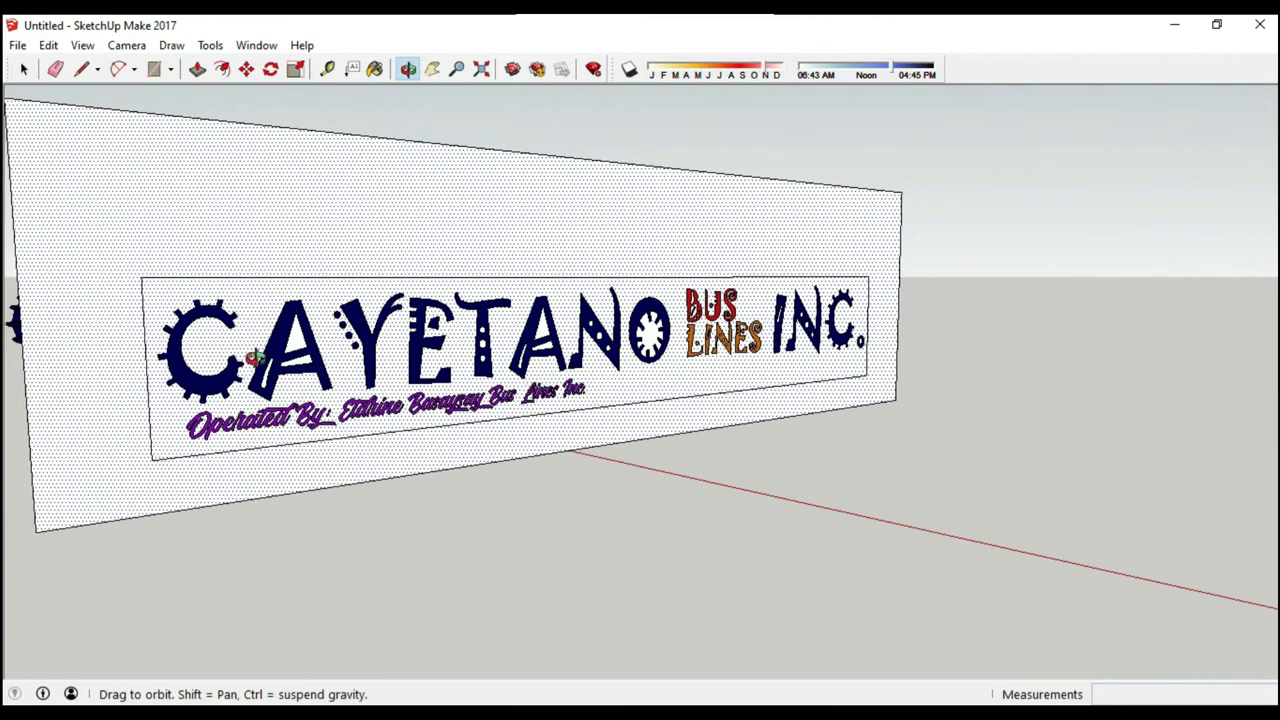
pyautogui.click(348, 138)
pyautogui.doubleClick(553, 343)
# - Paste the Cayetano sign into the bus model and scale it down to fit the side
pyautogui.click(105, 635)
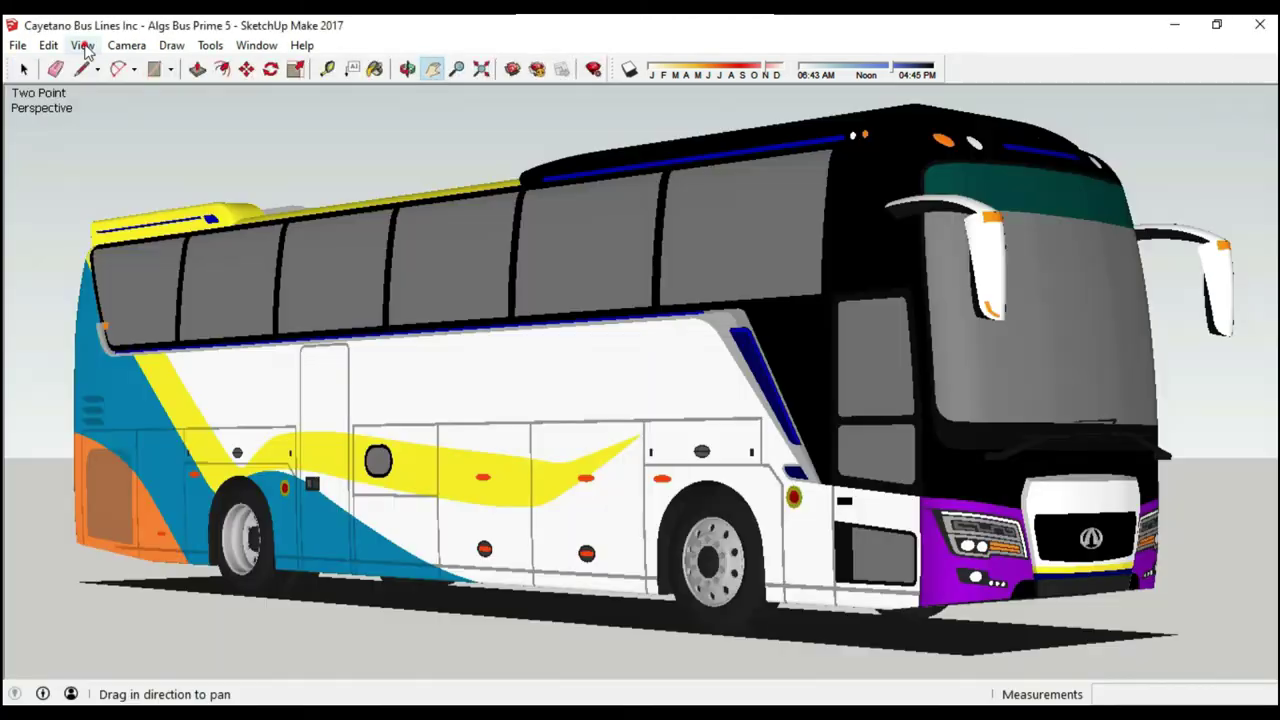
pyautogui.click(408, 68)
pyautogui.hotkey('ctrl', 'v')
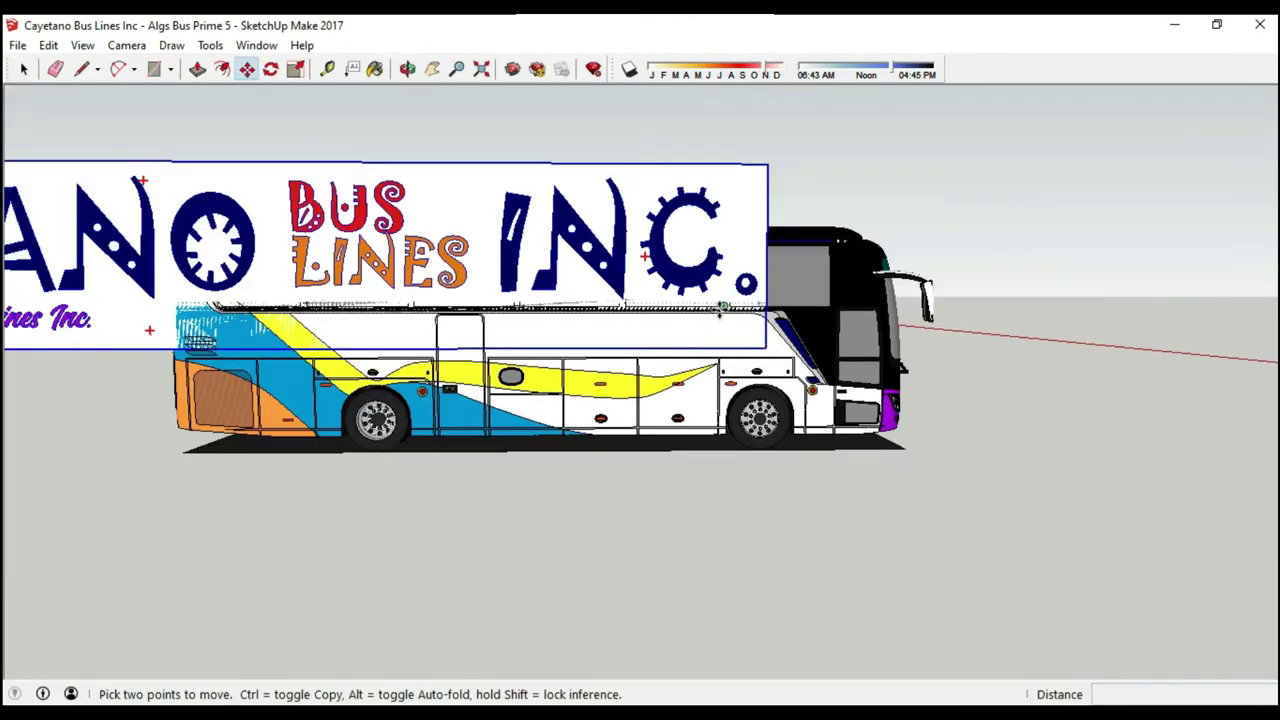
pyautogui.press('s')
pyautogui.scroll(5, 460, 284)
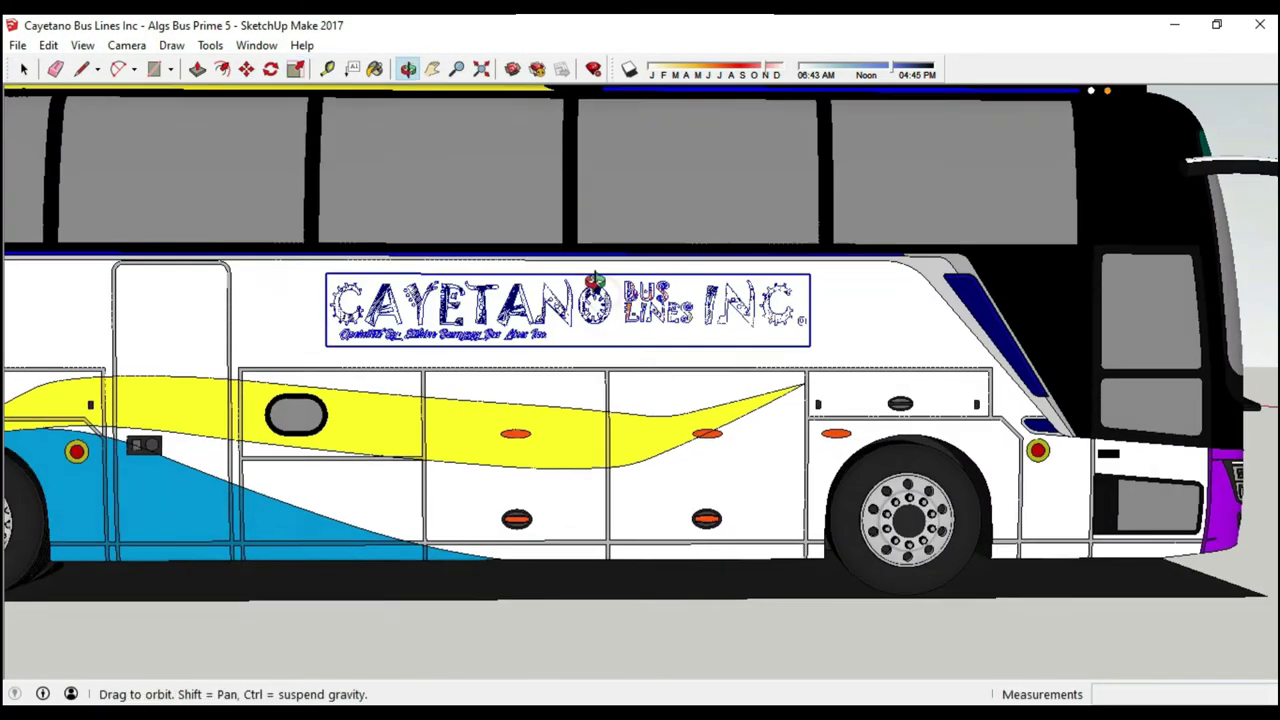
pyautogui.moveTo(452, 300); pyautogui.dragTo(314, 294, button='middle')
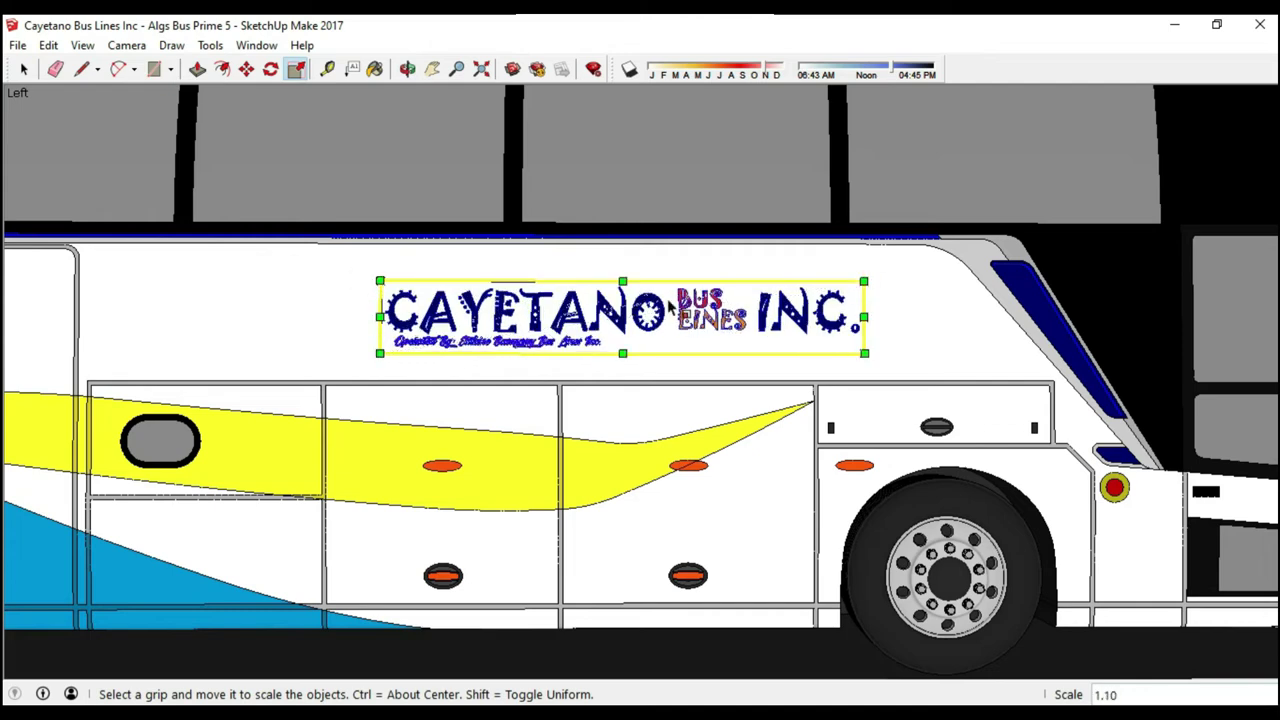
# - Move the sign along the bus side and orbit to a three-quarter view
pyautogui.press('m')
pyautogui.scroll(3, 884, 317)
pyautogui.scroll(2, 883, 313)
pyautogui.scroll(-3, 883, 311)
pyautogui.press('l')
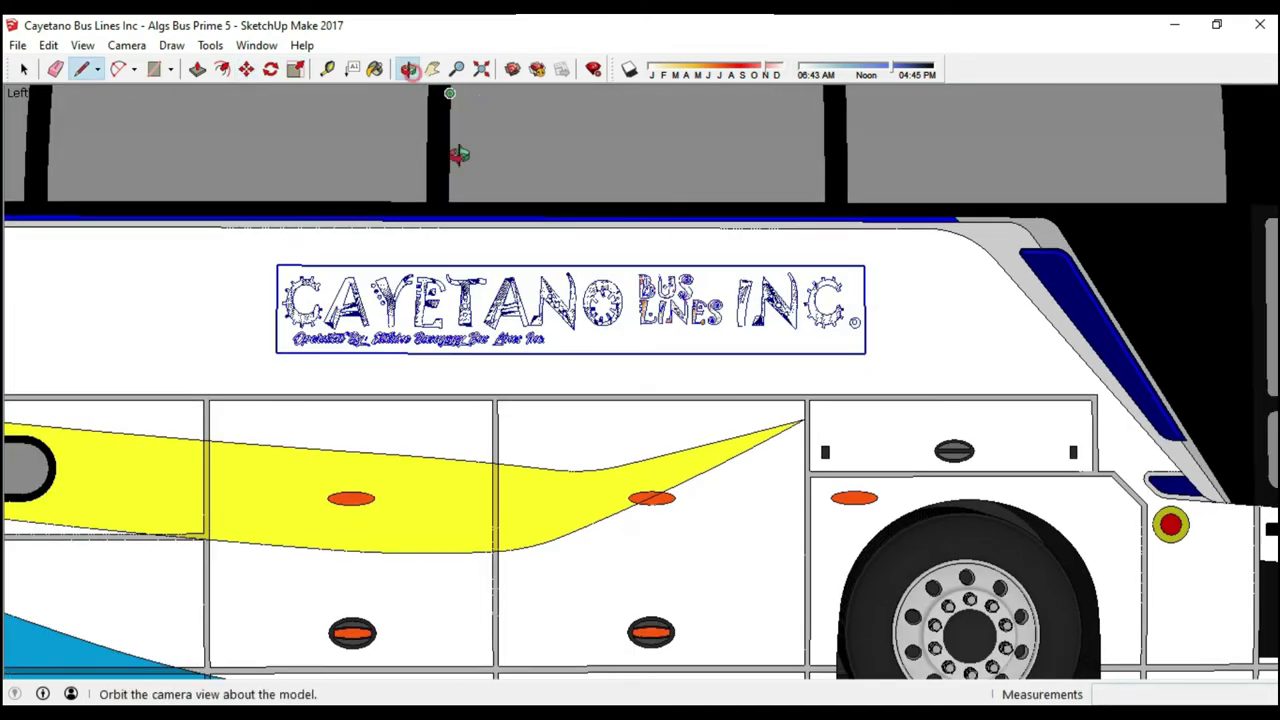
pyautogui.moveTo(458, 153); pyautogui.dragTo(466, 172, button='middle')
pyautogui.moveTo(390, 222)
pyautogui.mouseDown(button='middle')
pyautogui.moveTo(182, 392)
pyautogui.moveTo(636, 545)
pyautogui.mouseUp(button='middle')
# - Paste further copies of the sign and orbit to a straight side view
pyautogui.hotkey('ctrl', 'v')
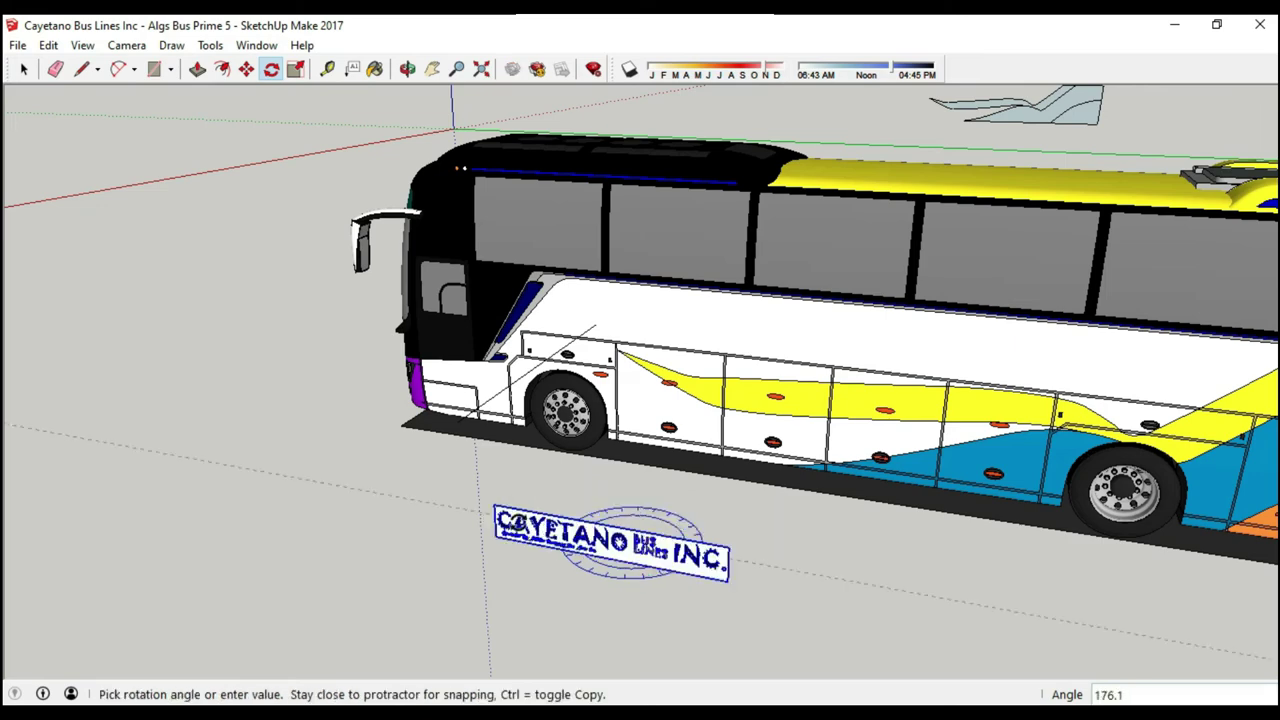
pyautogui.scroll(2, 461, 510)
pyautogui.press('m')
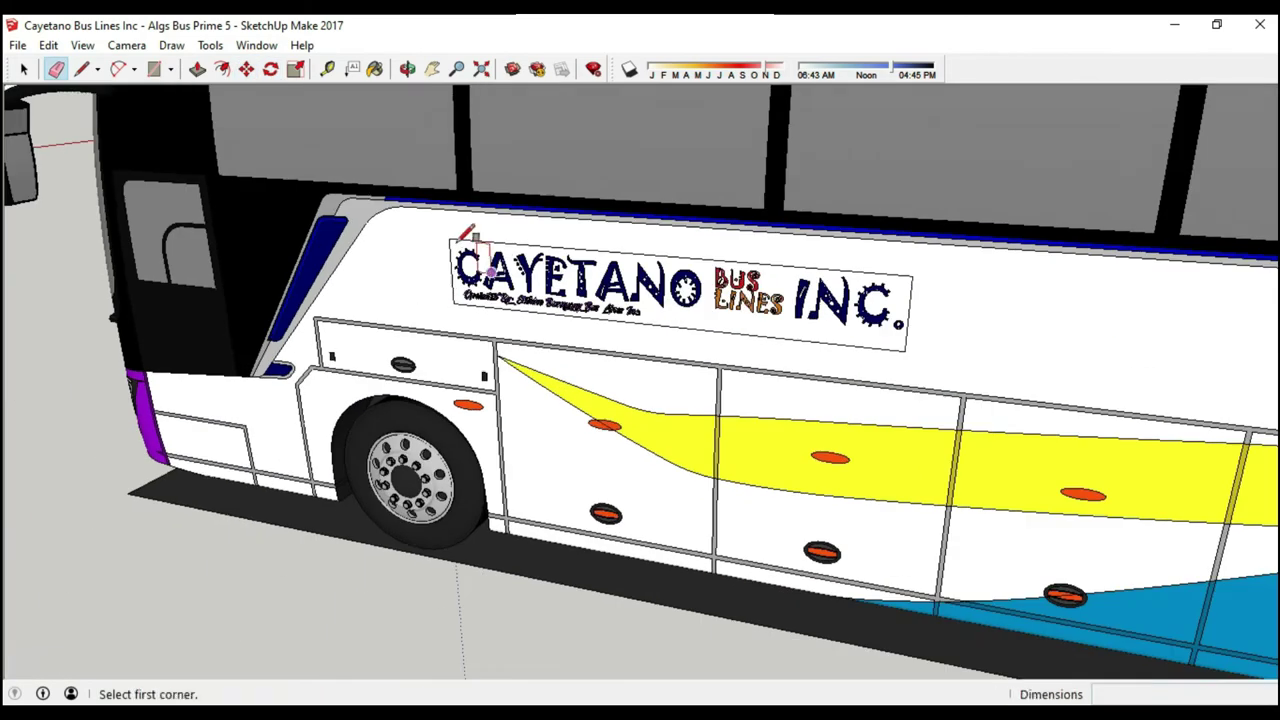
pyautogui.click(410, 68)
pyautogui.hotkey('ctrl', 'v')
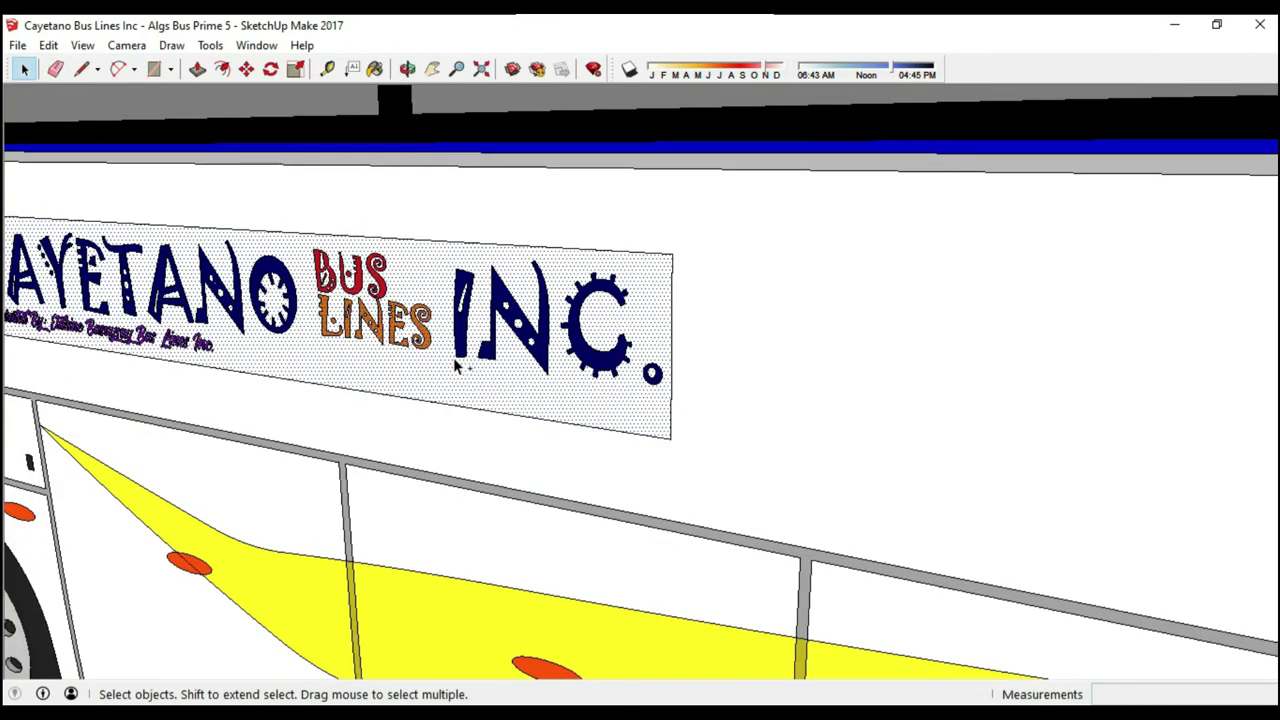
pyautogui.press('o')
pyautogui.moveTo(455, 367); pyautogui.dragTo(520, 250)
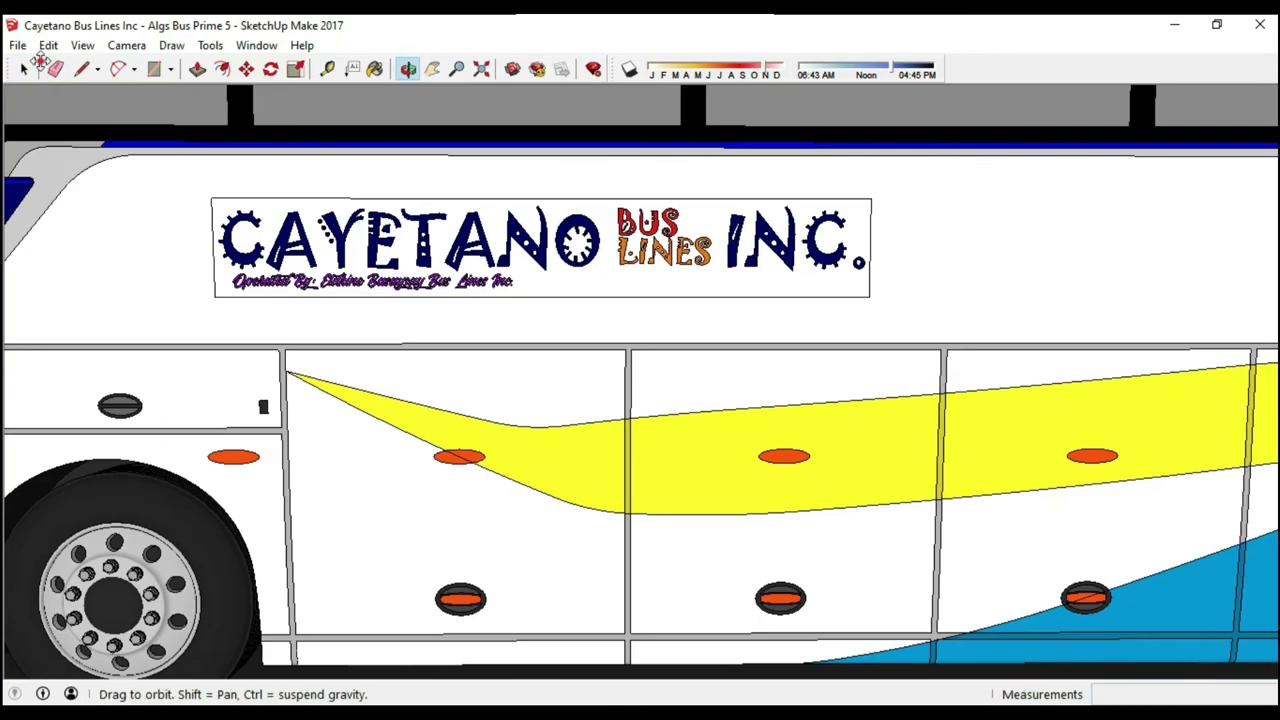
pyautogui.press('space')
# - Erase extra edges on the sign and mark a rectangle at the other side's sign corner
pyautogui.rightClick(514, 243)
pyautogui.press('Escape')
pyautogui.press('e')
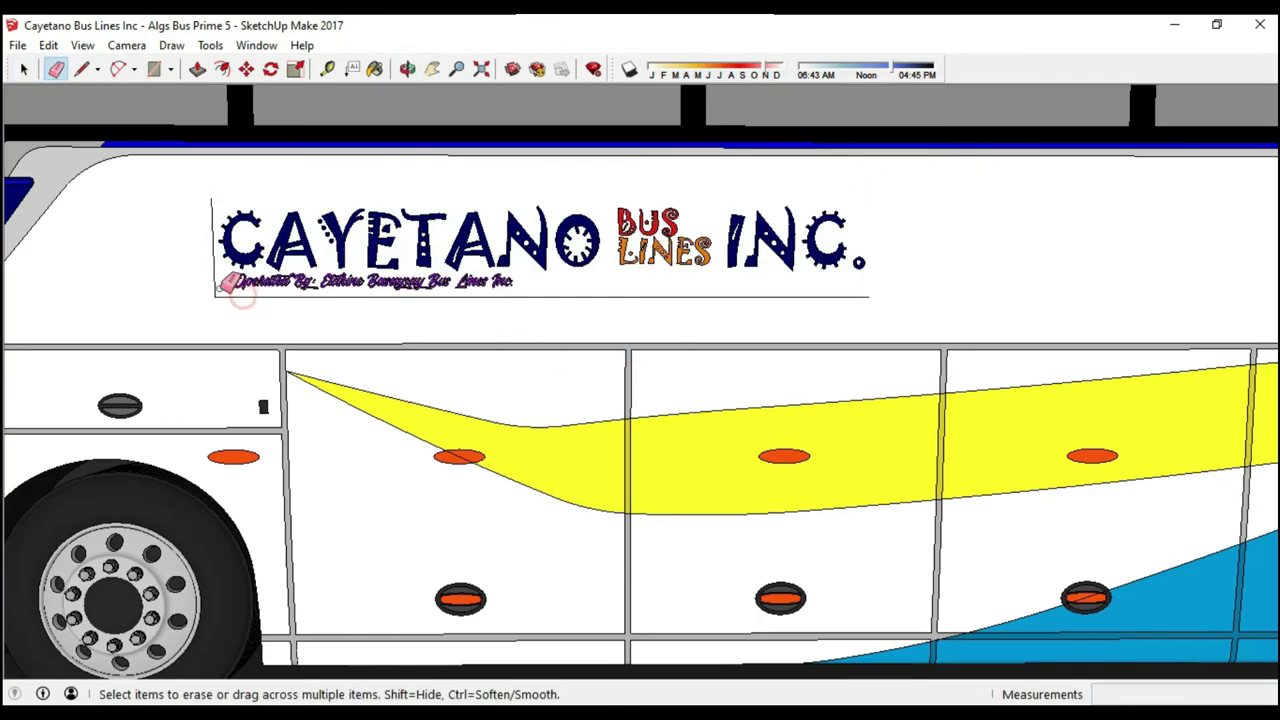
pyautogui.moveTo(330, 222)
pyautogui.mouseDown()
pyautogui.moveTo(286, 277)
pyautogui.moveTo(371, 209)
pyautogui.mouseUp()
pyautogui.press('r')
pyautogui.click(272, 252)
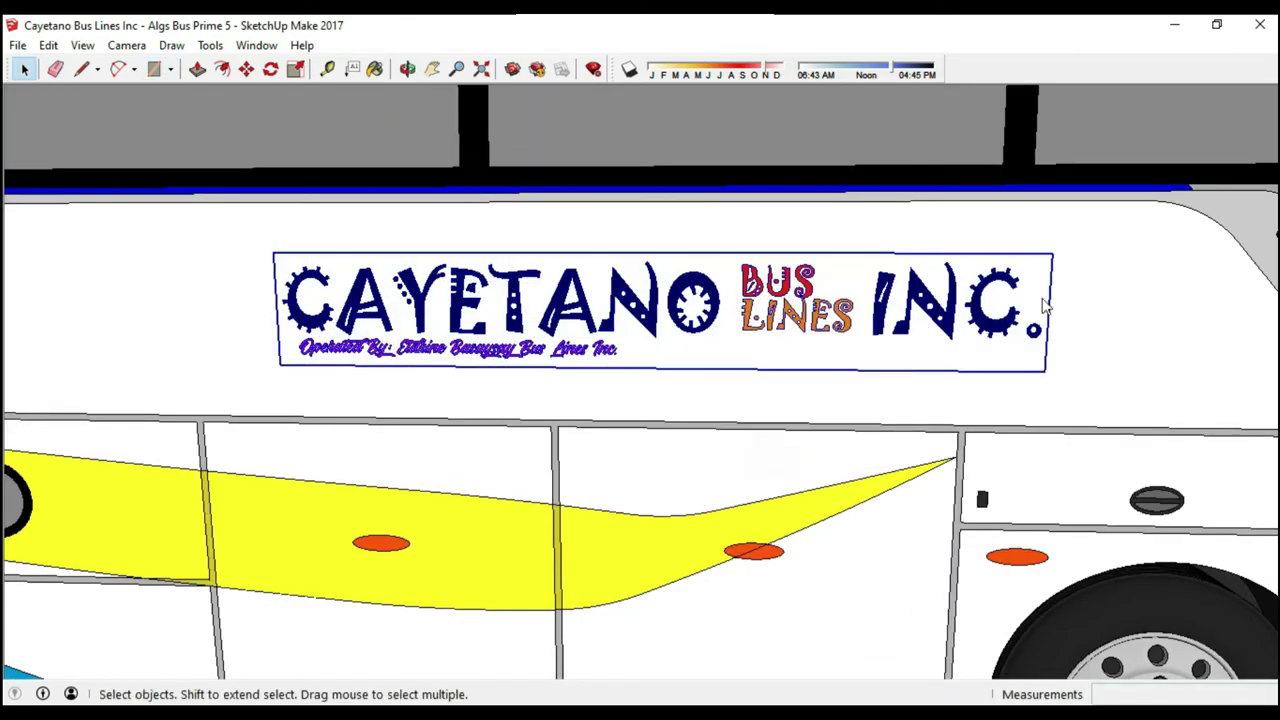
# - Orbit to the front three-quarter view in two-point perspective to check the signs
pyautogui.moveTo(287, 353)
pyautogui.mouseDown(button='middle')
pyautogui.moveTo(1010, 365)
pyautogui.moveTo(354, 320)
pyautogui.mouseUp(button='middle')
pyautogui.scroll(-5, 640, 360)
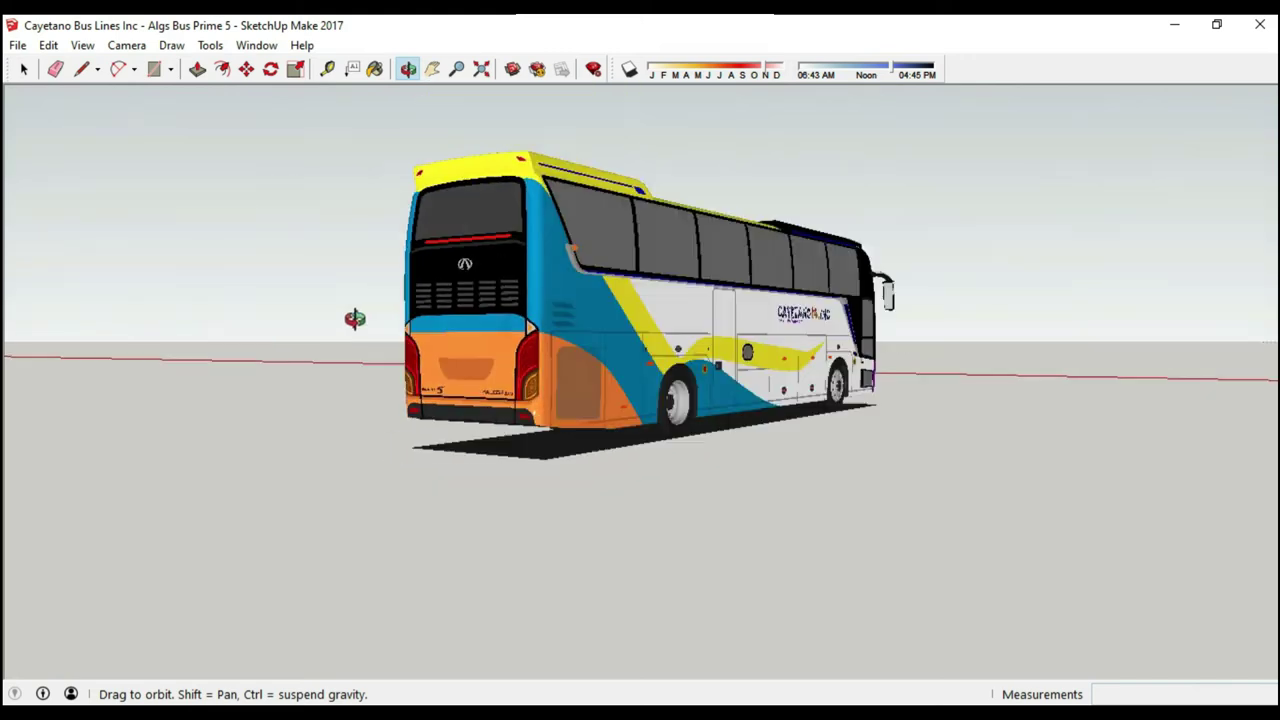
pyautogui.scroll(-4, 354, 320)
pyautogui.scroll(2, 750, 342)
pyautogui.moveTo(750, 342); pyautogui.dragTo(583, 281, button='middle')
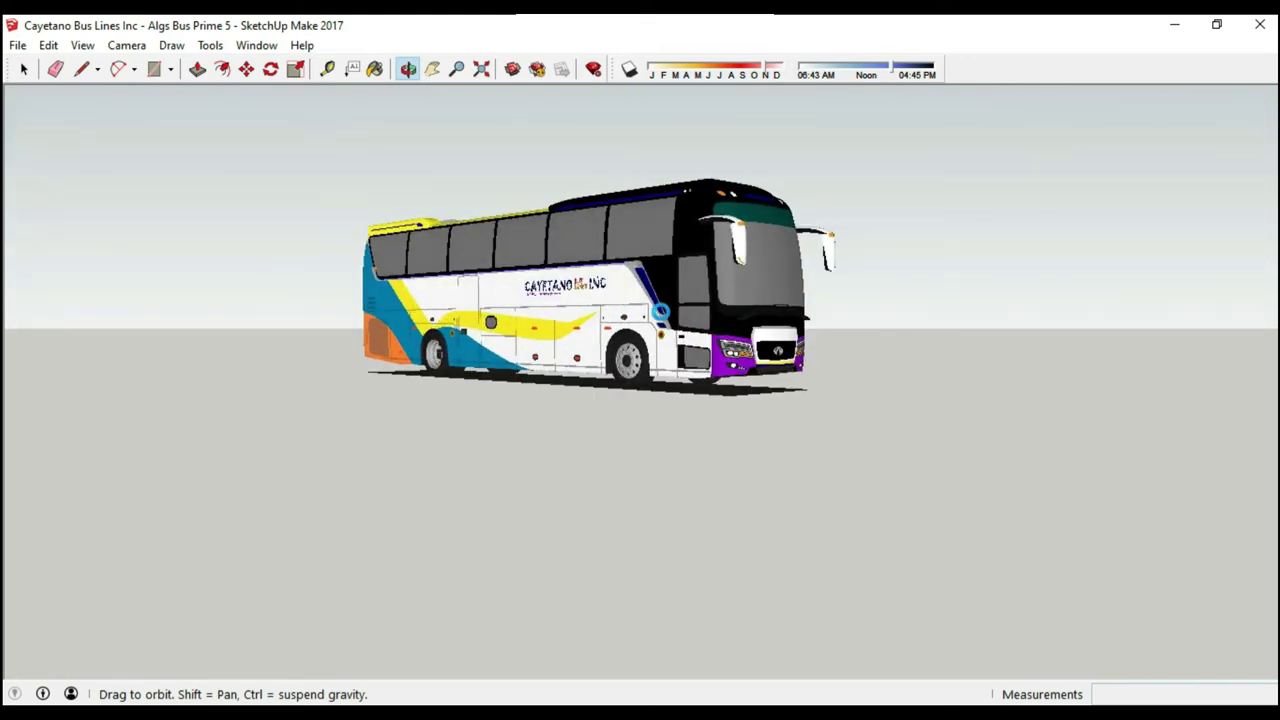
pyautogui.click(126, 45)
pyautogui.click(200, 170)
pyautogui.scroll(3, 498, 296)
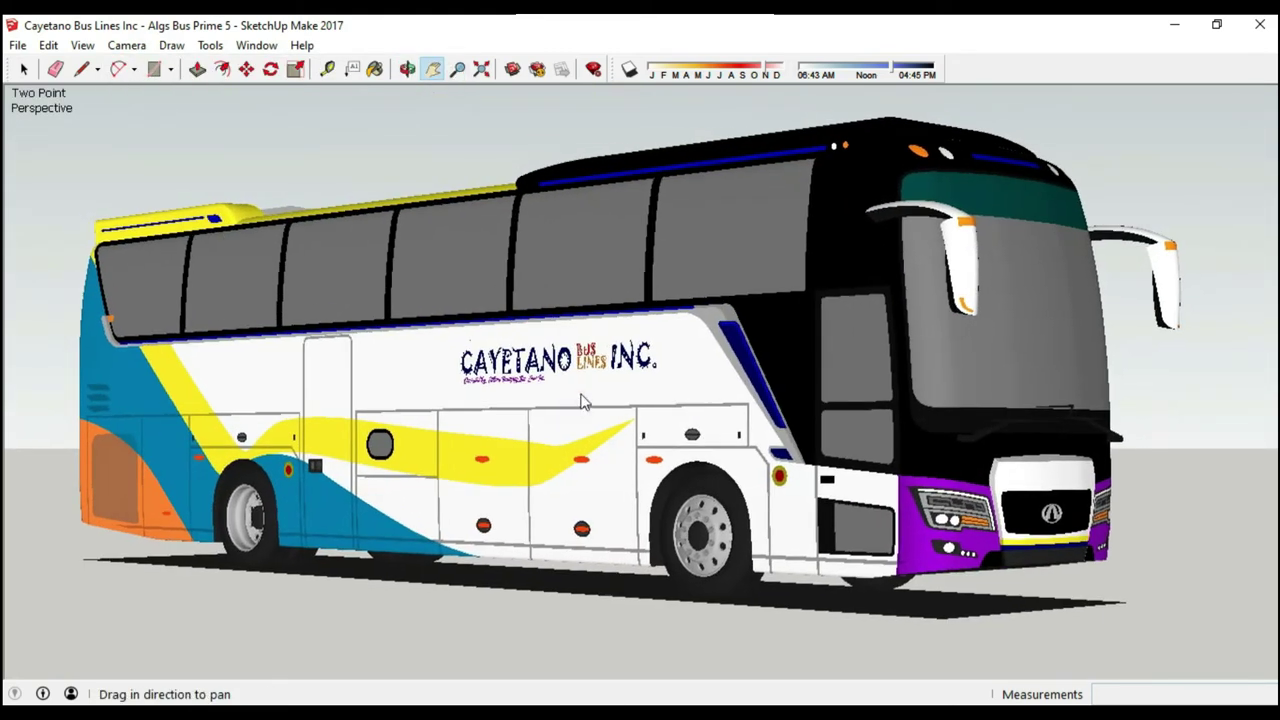
# - Zoom and orbit round to inspect the rear of the bus
pyautogui.press('z')
pyautogui.moveTo(583, 400); pyautogui.dragTo(400, 330, button='middle')
pyautogui.scroll(5, 300, 300)
pyautogui.click(82, 45)
pyautogui.press('Escape')
pyautogui.press('r')
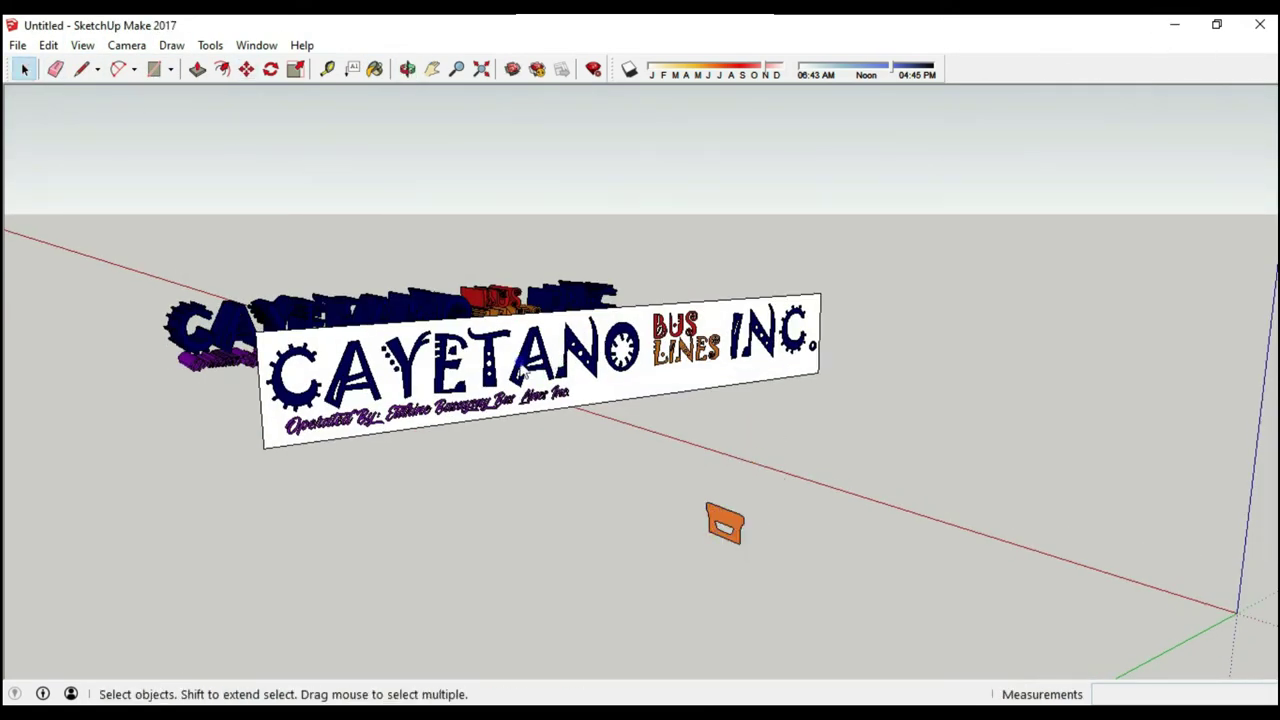
# - Paint the sign background orange with the Paint Bucket, zooming around the sign
pyautogui.press('b')
pyautogui.scroll(5, 557, 371)
pyautogui.click(557, 371)
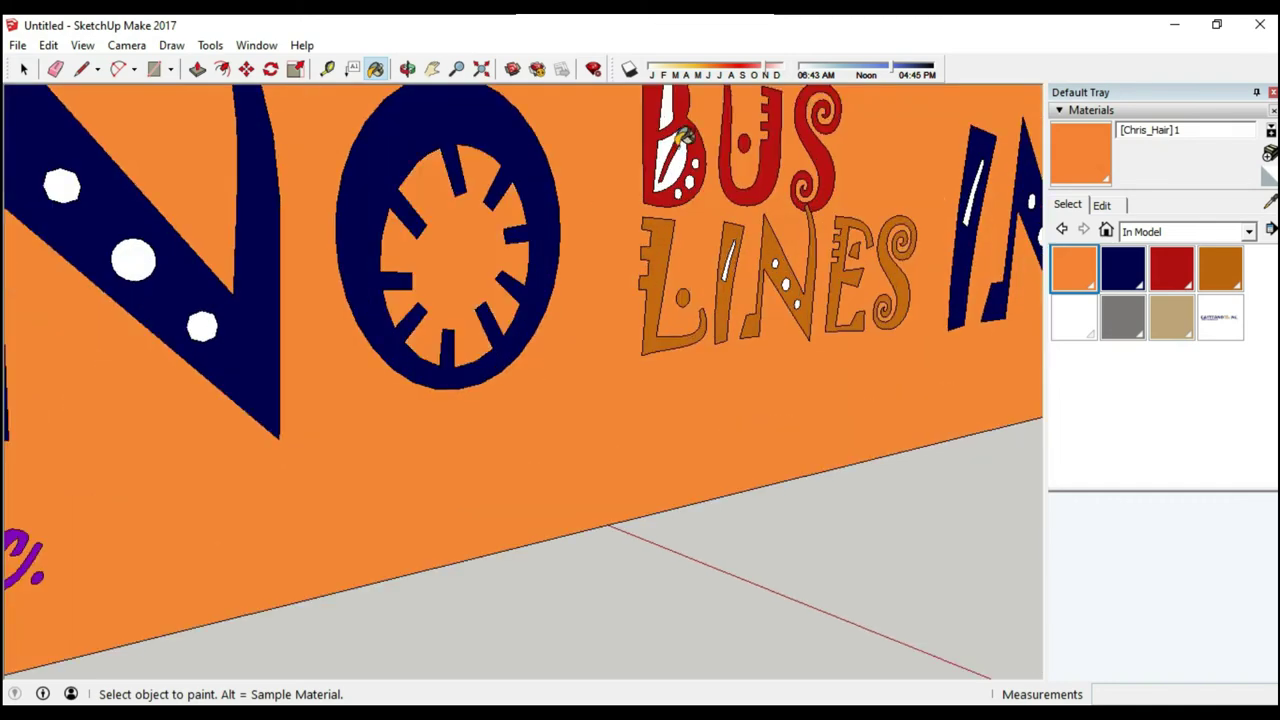
pyautogui.scroll(3, 683, 137)
pyautogui.scroll(-2, 640, 486)
pyautogui.scroll(4, 588, 340)
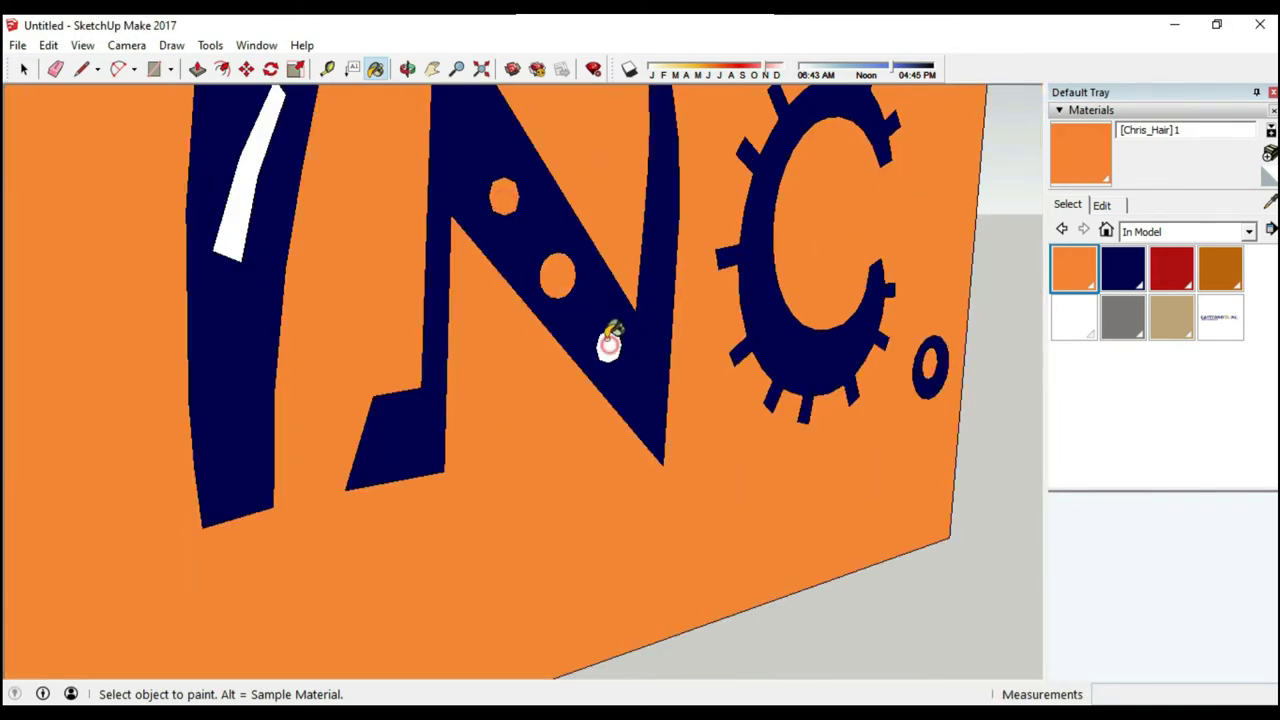
pyautogui.scroll(-5, 609, 343)
pyautogui.scroll(5, 371, 271)
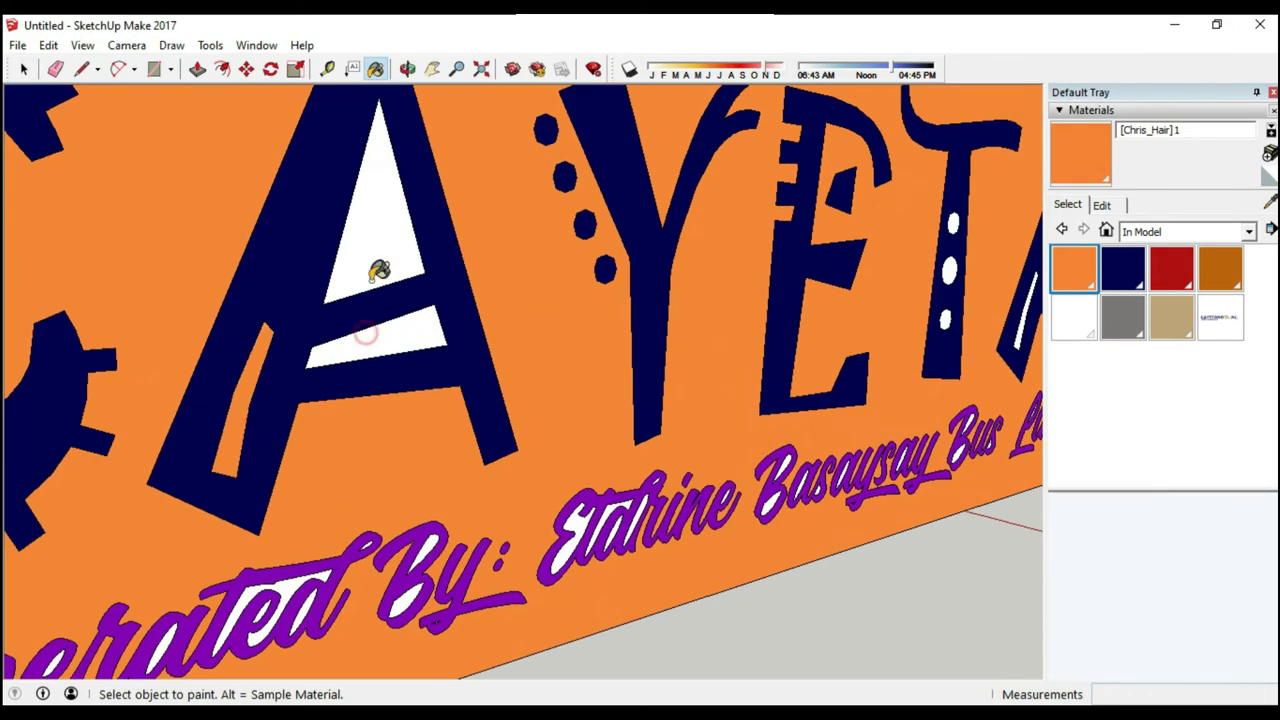
pyautogui.scroll(2, 672, 340)
pyautogui.scroll(-3, 657, 249)
pyautogui.scroll(1, 663, 177)
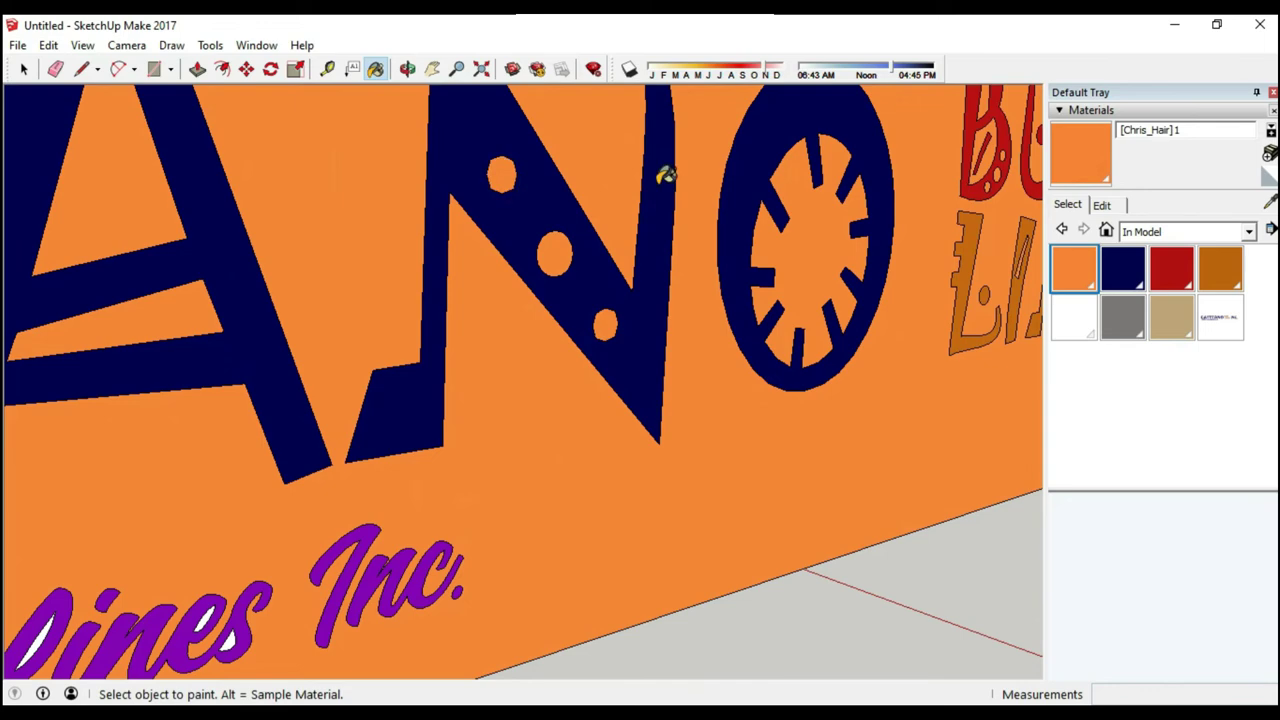
pyautogui.scroll(2, 351, 320)
pyautogui.scroll(-1, 421, 295)
pyautogui.scroll(-1, 421, 295)
pyautogui.scroll(-1, 457, 286)
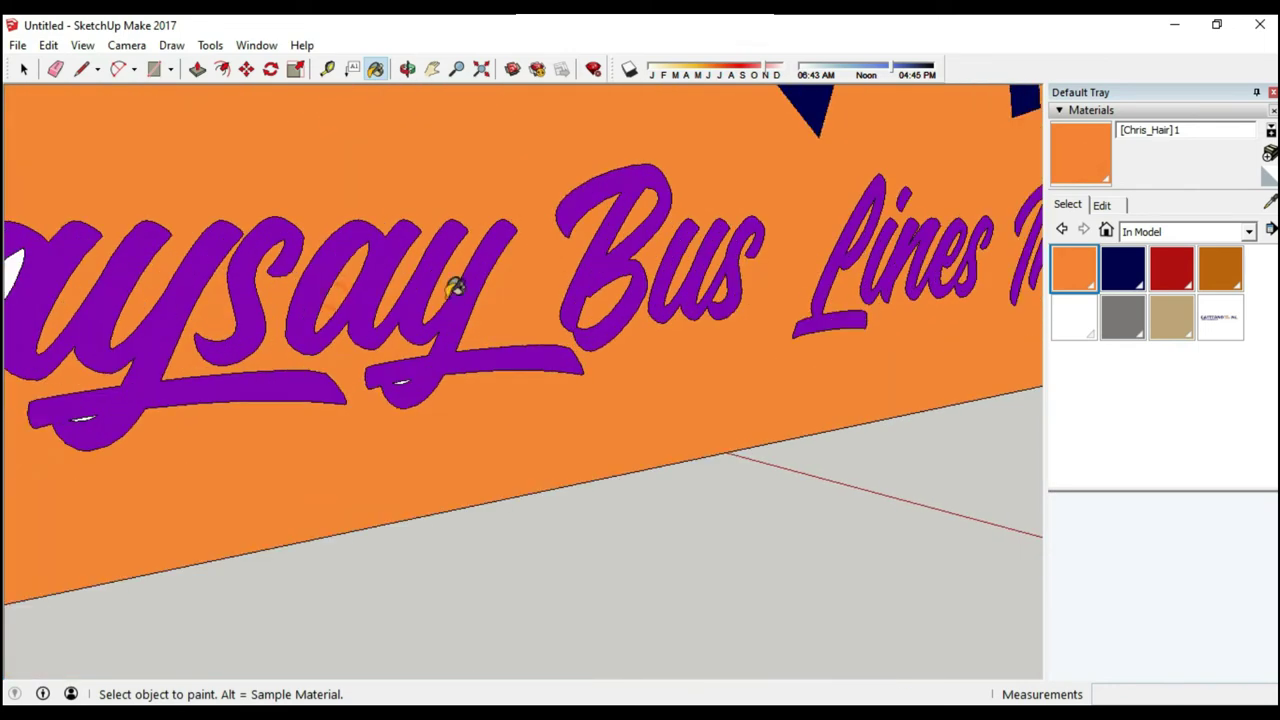
pyautogui.scroll(4, 814, 300)
pyautogui.scroll(2, 568, 360)
pyautogui.scroll(-3, 568, 360)
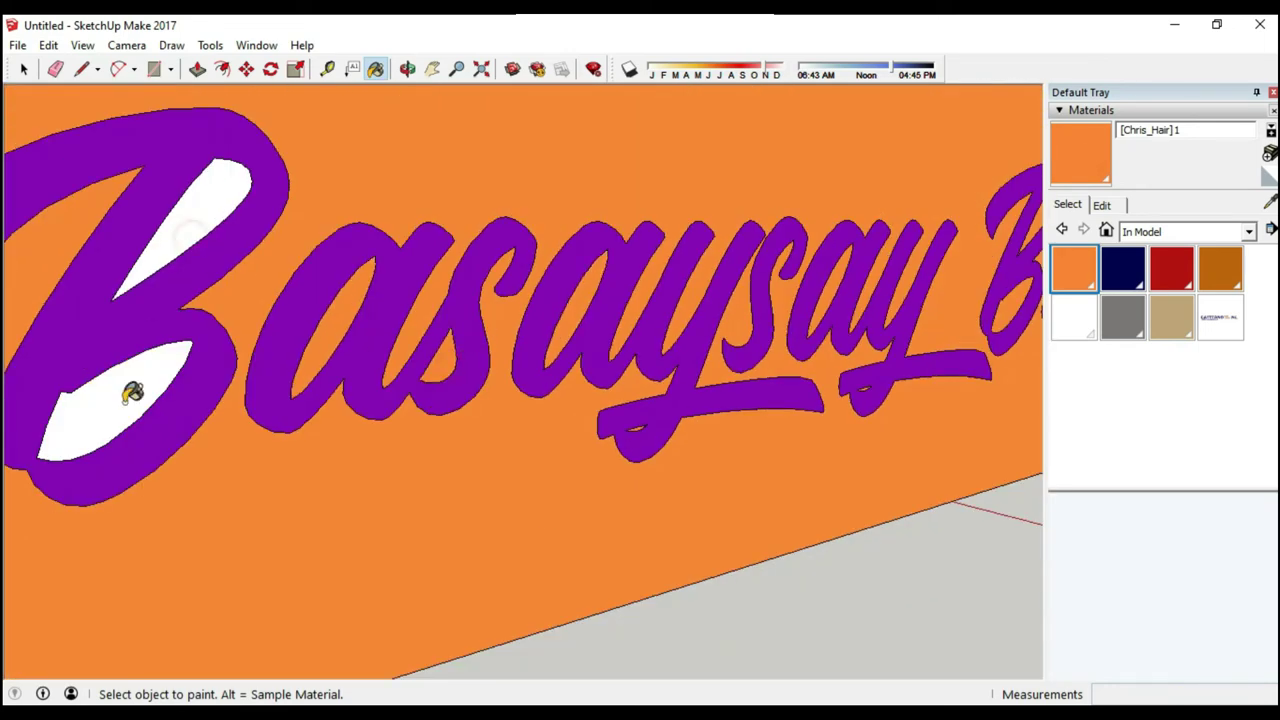
pyautogui.scroll(-2, 586, 271)
pyautogui.scroll(3, 900, 277)
pyautogui.scroll(1, 714, 271)
pyautogui.scroll(-2, 352, 288)
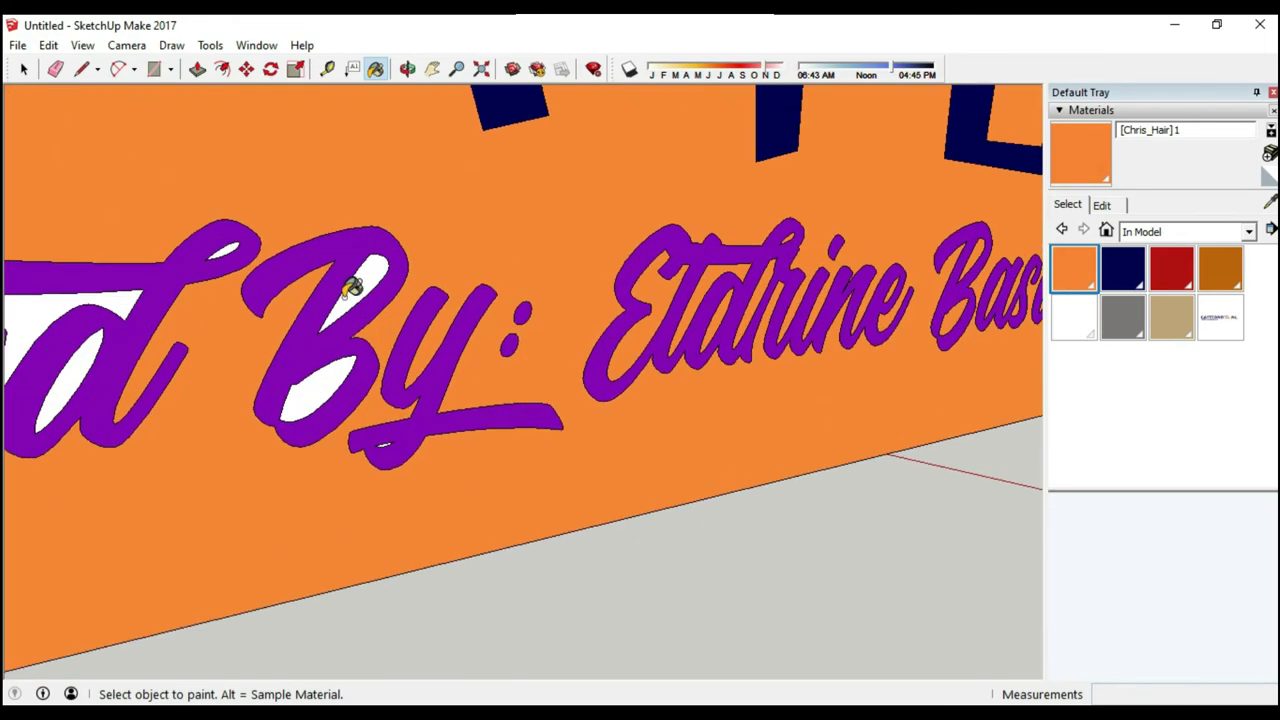
pyautogui.scroll(3, 380, 445)
pyautogui.scroll(-3, 880, 317)
pyautogui.scroll(1, 429, 391)
pyautogui.scroll(-2, 874, 200)
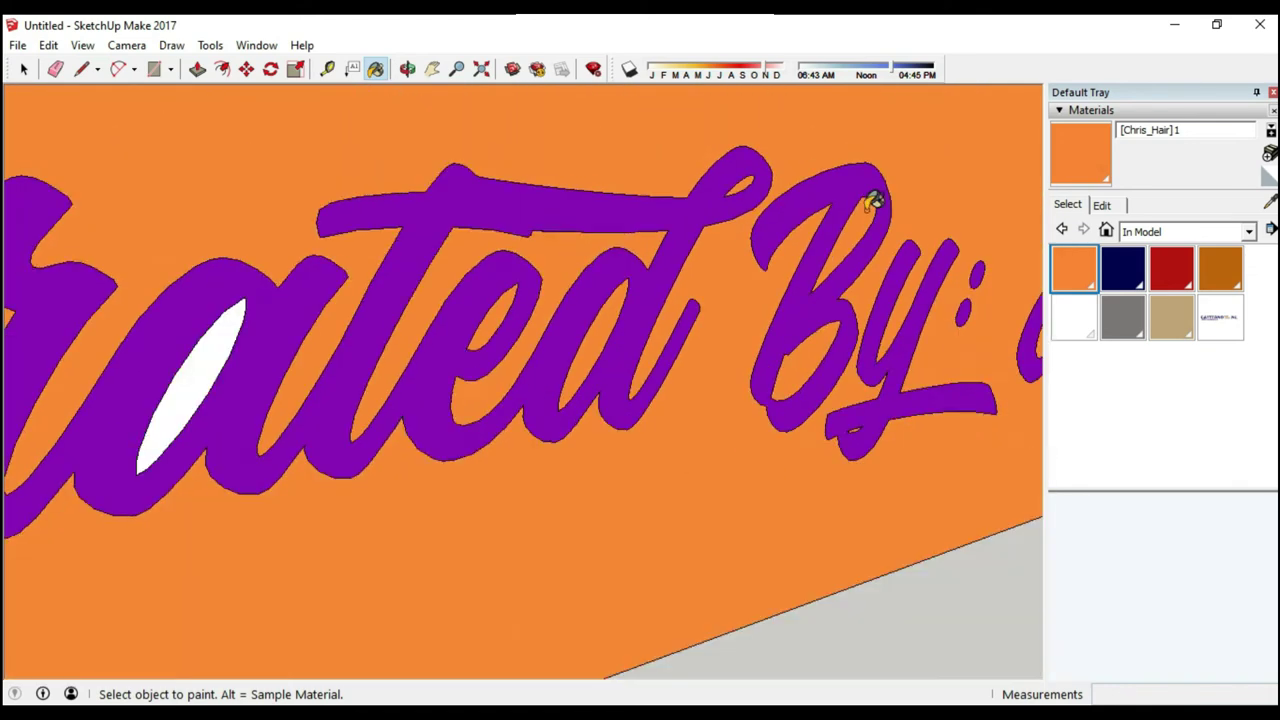
pyautogui.scroll(-2, 74, 286)
pyautogui.scroll(-3, 451, 306)
pyautogui.scroll(-1, 451, 306)
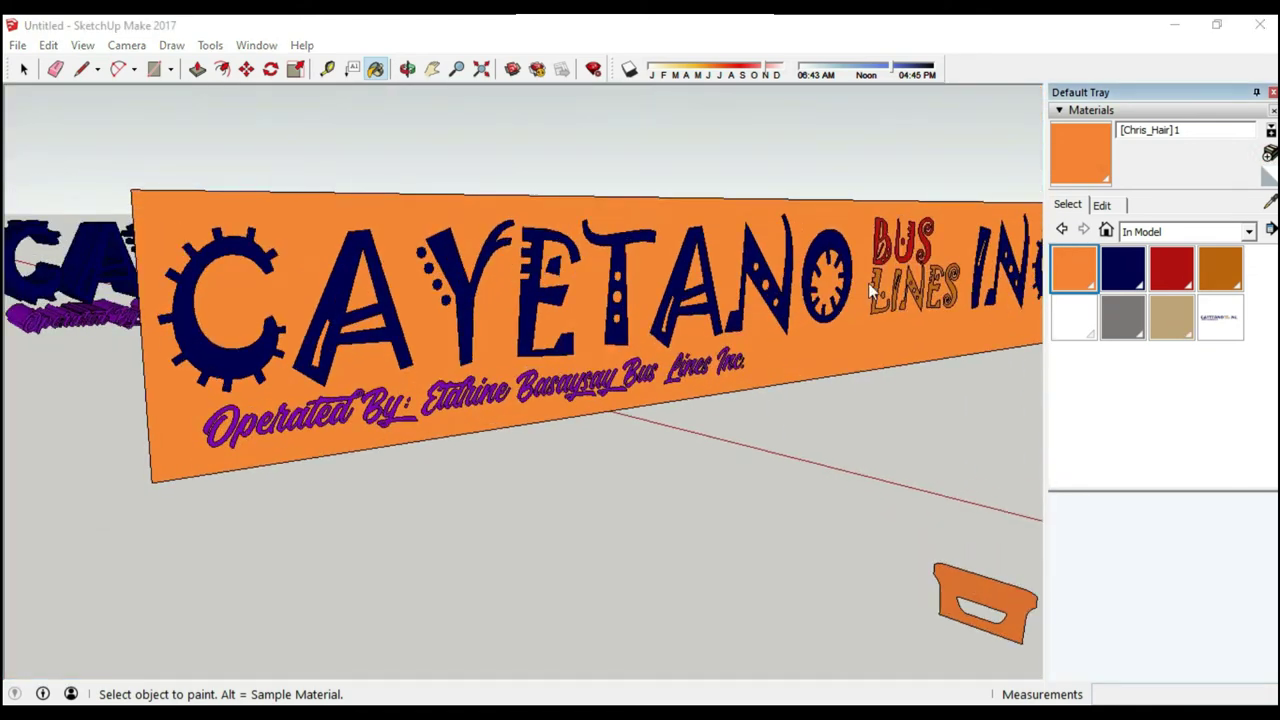
# - Edit the navy CAYETANO lettering material from the in-model materials list
pyautogui.click(1248, 231)
pyautogui.click(1170, 330)
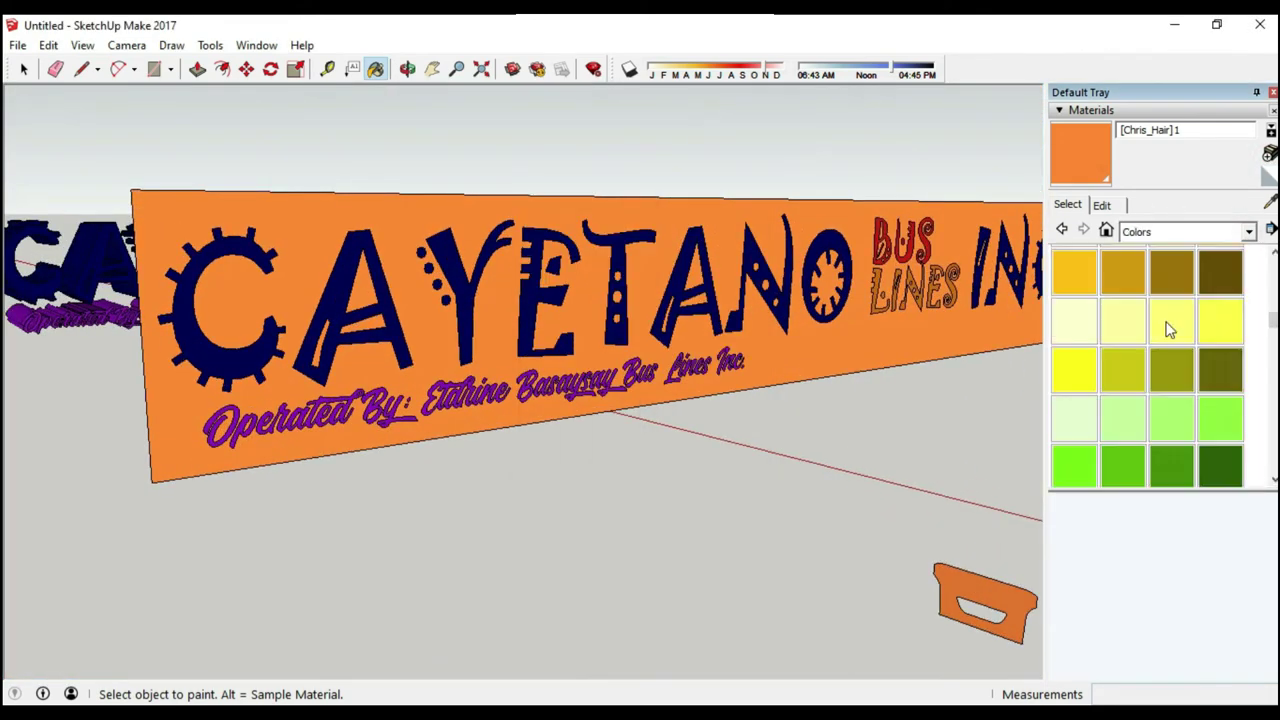
pyautogui.click(1106, 231)
pyautogui.click(1075, 300)
pyautogui.scroll(2, 600, 300)
pyautogui.keyDown('alt'); pyautogui.click(500, 300); pyautogui.keyUp('alt')
pyautogui.click(1101, 204)
pyautogui.click(1094, 298)
# - Edit the purple lettering and red BUS letters' materials
pyautogui.keyDown('alt'); pyautogui.click(520, 475); pyautogui.keyUp('alt')
pyautogui.scroll(-2, 520, 400)
pyautogui.click(1101, 204)
pyautogui.scroll(3, 960, 280)
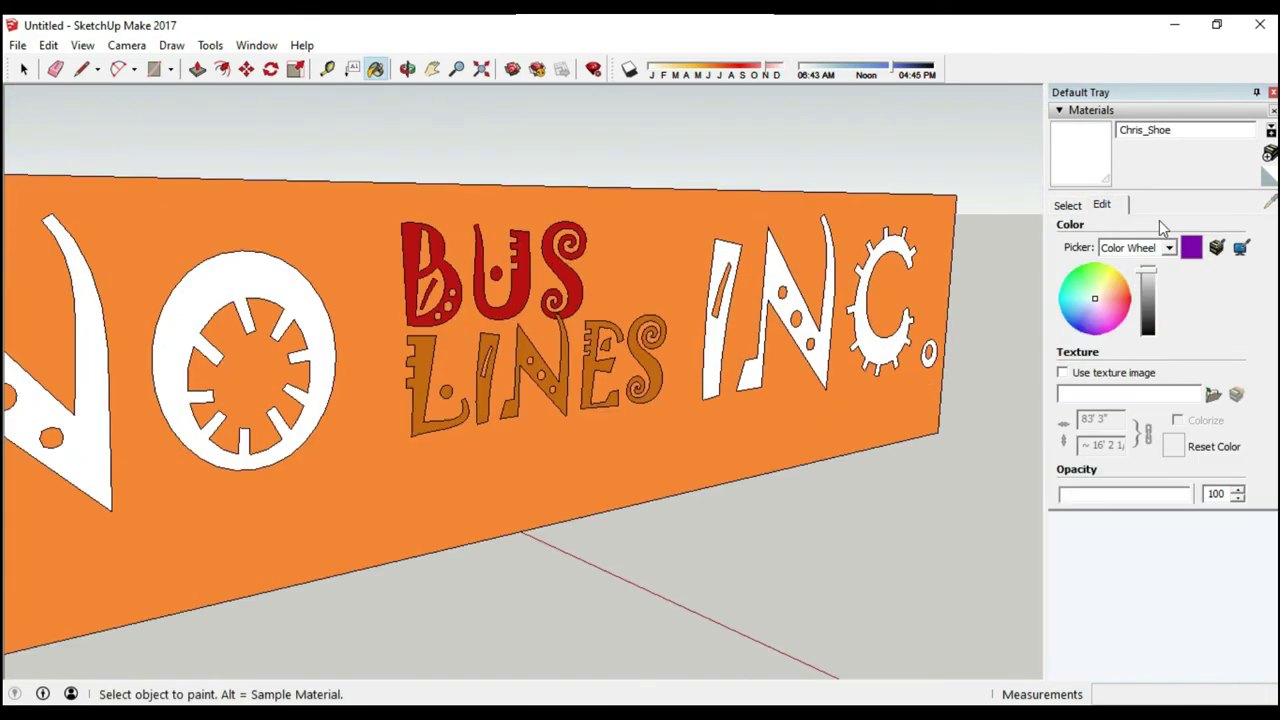
pyautogui.click(1067, 205)
pyautogui.scroll(2, 443, 243)
pyautogui.keyDown('alt'); pyautogui.click(443, 243); pyautogui.keyUp('alt')
pyautogui.click(1101, 204)
# - Pick up the brown LINES letters' material and turn the view to face the whole sign
pyautogui.keyDown('alt'); pyautogui.click(672, 392); pyautogui.keyUp('alt')
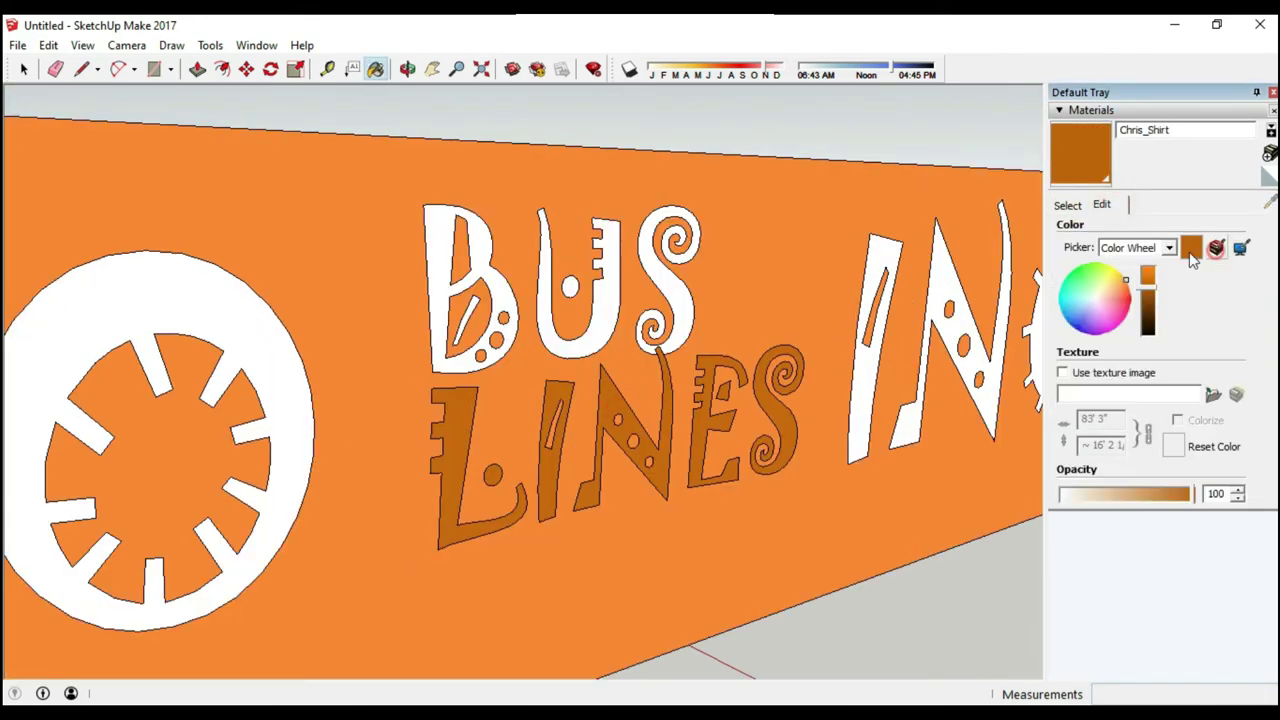
pyautogui.scroll(-10, 672, 392)
pyautogui.moveTo(700, 400); pyautogui.dragTo(305, 358, button='middle')
pyautogui.scroll(-2, 305, 358)
pyautogui.scroll(-3, 457, 343)
pyautogui.scroll(8, 677, 314)
pyautogui.click(1067, 204)
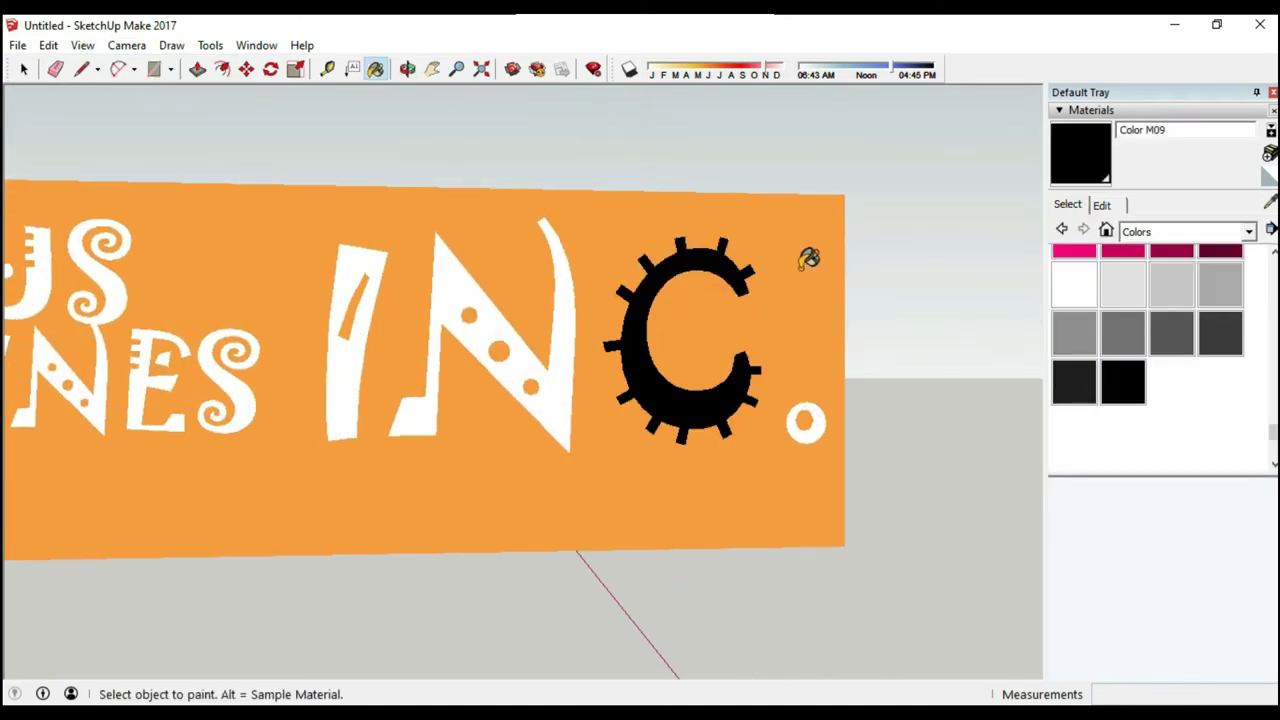
pyautogui.scroll(2, 811, 423)
# - Paint the I, N, BUS, LINES and remaining letters black
pyautogui.keyDown('alt'); pyautogui.click(811, 423); pyautogui.keyUp('alt')
pyautogui.scroll(-5, 600, 350)
pyautogui.scroll(5, 600, 300)
pyautogui.click(1101, 204)
pyautogui.moveTo(1147, 280); pyautogui.dragTo(1147, 330)
pyautogui.click(1067, 204)
pyautogui.scroll(3, 600, 300)
pyautogui.click(1101, 204)
pyautogui.scroll(-3, 937, 222)
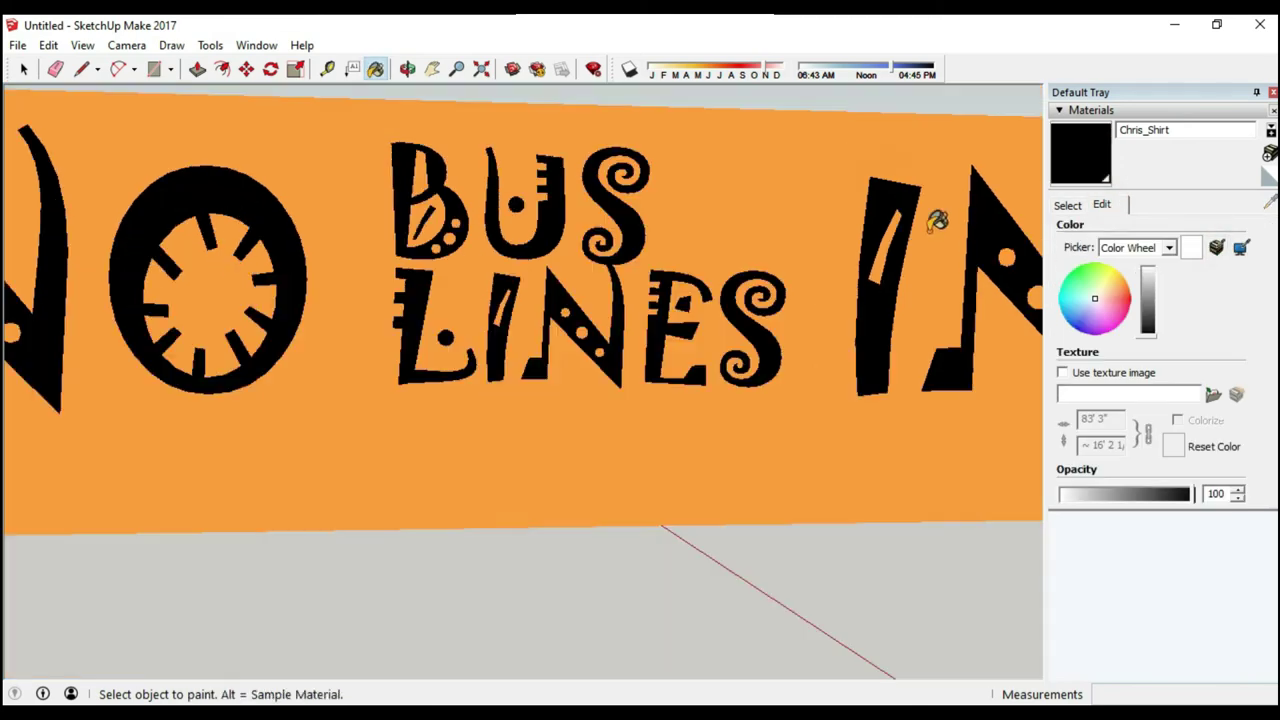
pyautogui.scroll(-5, 506, 206)
pyautogui.scroll(3, 506, 206)
pyautogui.scroll(3, 451, 344)
pyautogui.scroll(-3, 451, 344)
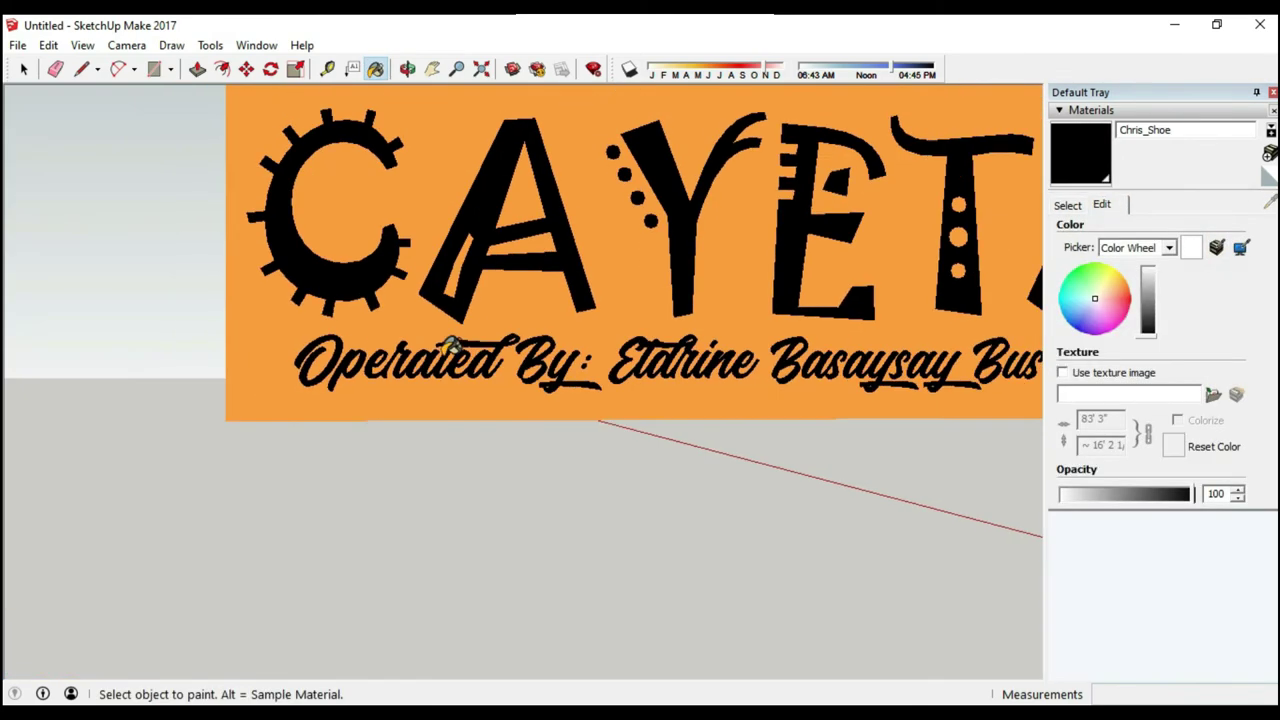
pyautogui.scroll(-5, 451, 344)
# - Tilt the view around the finished sign and copy the whole sign
pyautogui.click(408, 68)
pyautogui.moveTo(400, 300); pyautogui.dragTo(200, 200)
pyautogui.click(82, 45)
pyautogui.rightClick(352, 340)
pyautogui.click(517, 449)
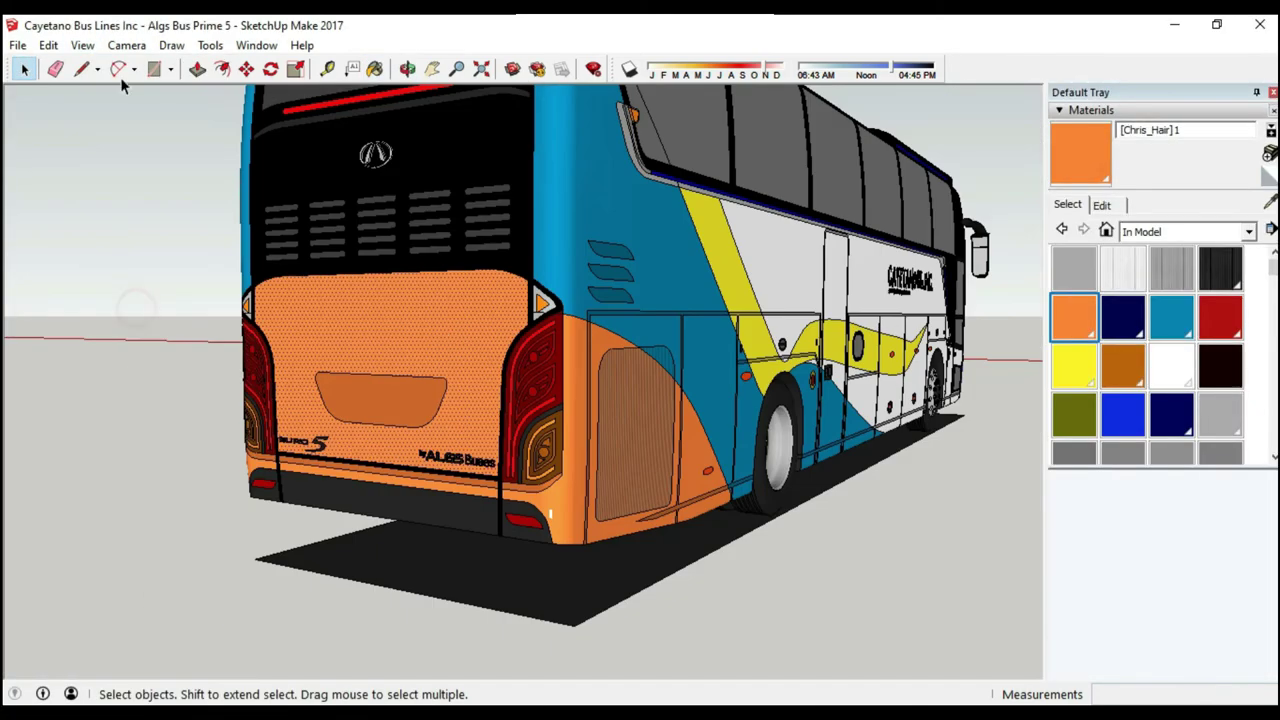
# - Show the bus in monochrome, orbit to its rear and paste the sign beside it
pyautogui.click(300, 402)
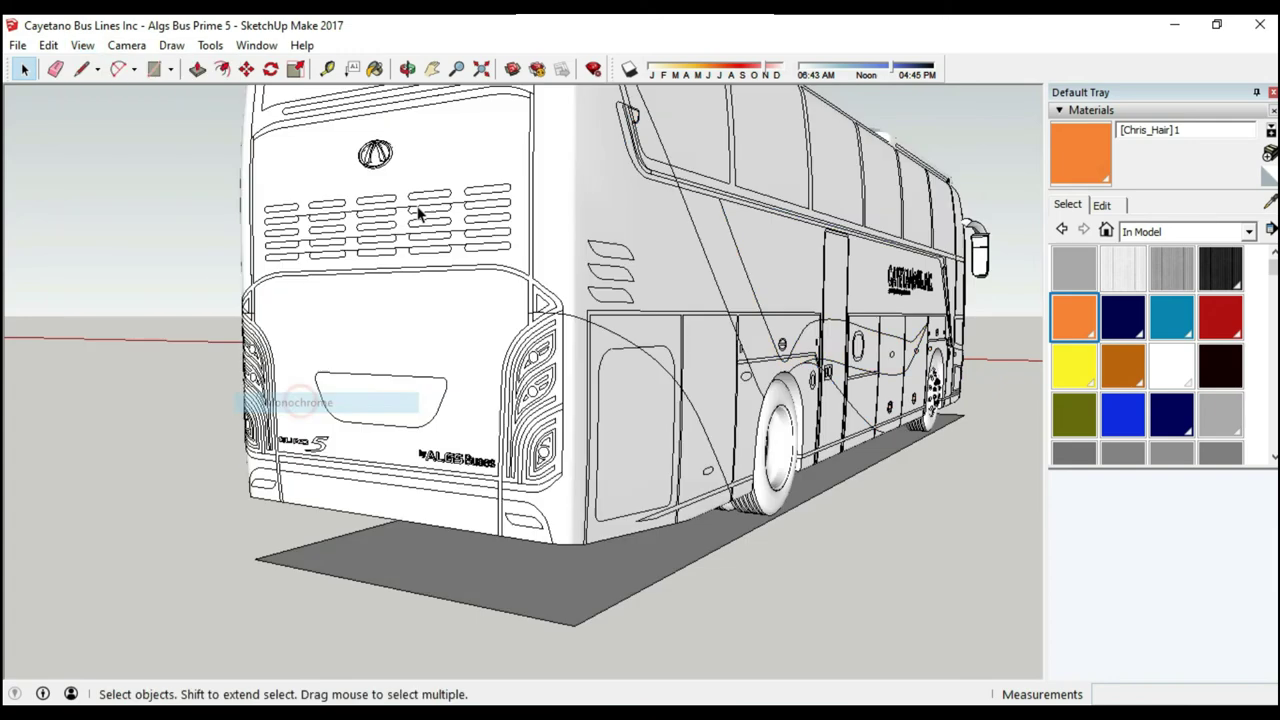
pyautogui.click(290, 282)
pyautogui.scroll(-5, 400, 300)
pyautogui.moveTo(434, 206); pyautogui.dragTo(711, 483, button='middle')
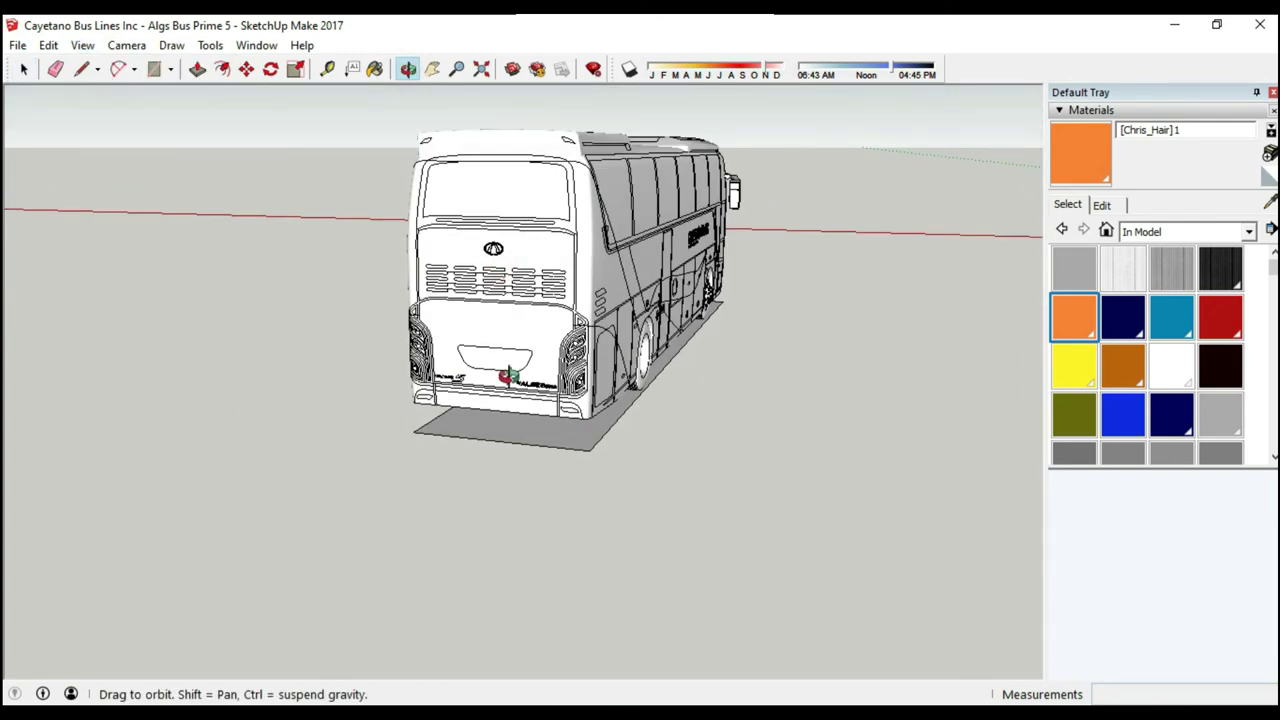
pyautogui.hotkey('ctrl', 'v')
pyautogui.click(726, 491)
# - Rotate the sign to face the rear and scale it to 0.70 of its size
pyautogui.press('q')
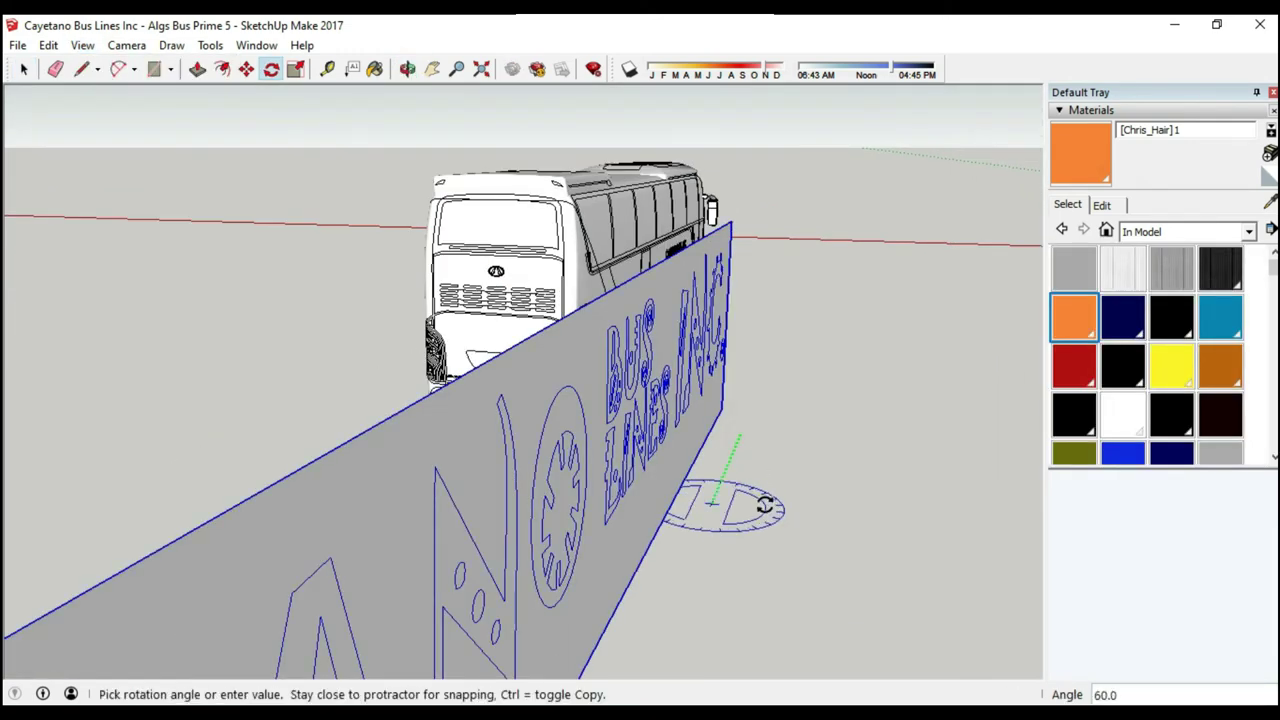
pyautogui.click(780, 506)
pyautogui.press('s')
pyautogui.moveTo(917, 346); pyautogui.dragTo(645, 366)
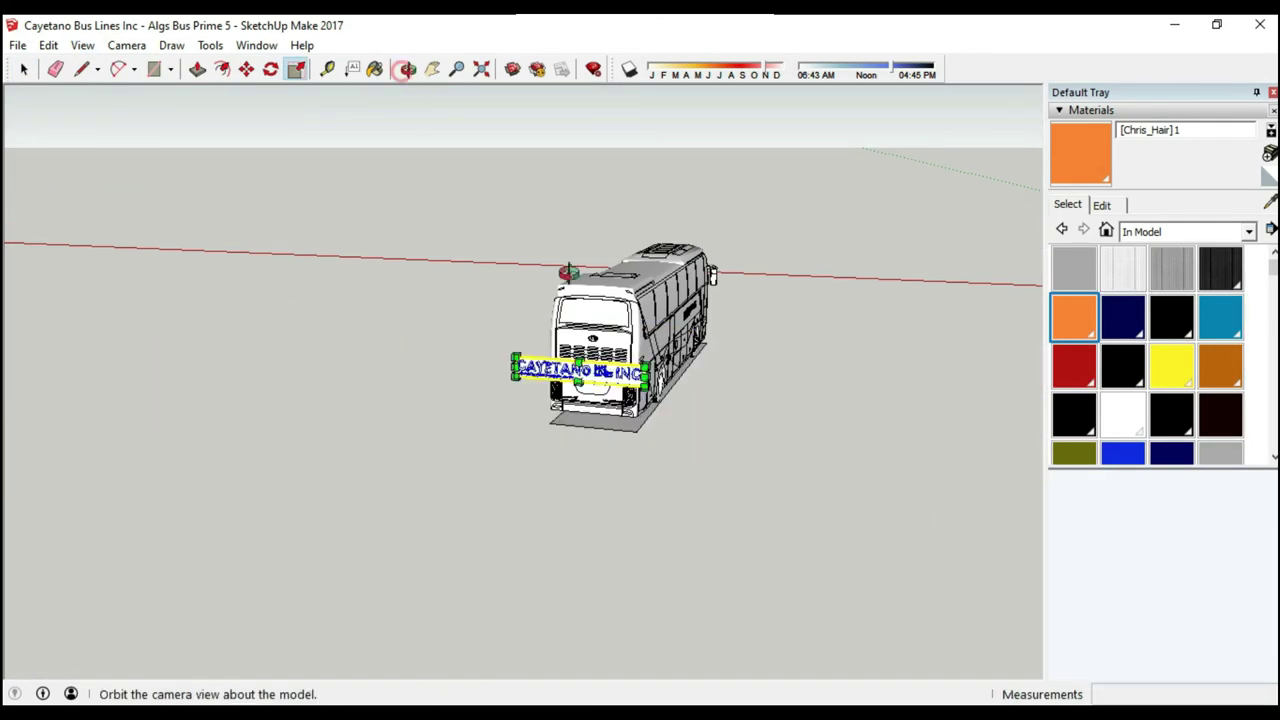
pyautogui.scroll(3, 568, 272)
pyautogui.scroll(2, 600, 330)
pyautogui.scroll(2, 528, 285)
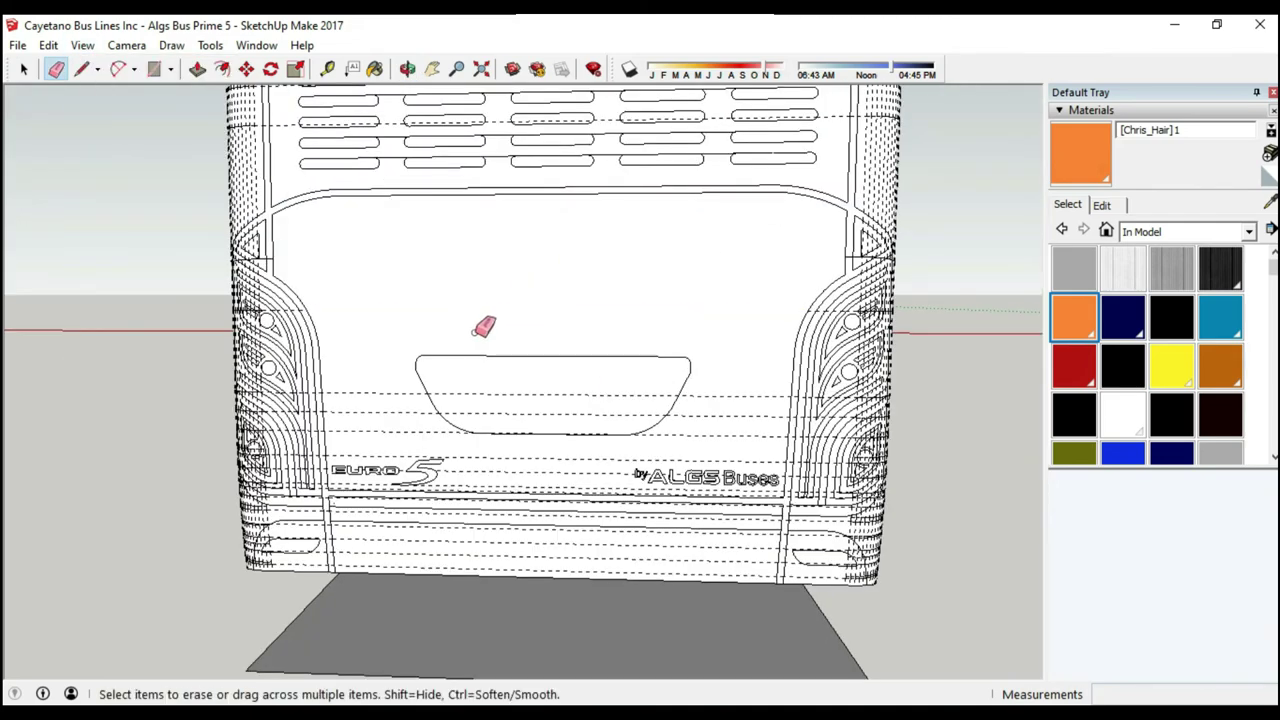
# - Move the sign across the rear panel and enlarge it slightly to fit
pyautogui.hotkey('ctrl', 'v')
pyautogui.click(686, 251)
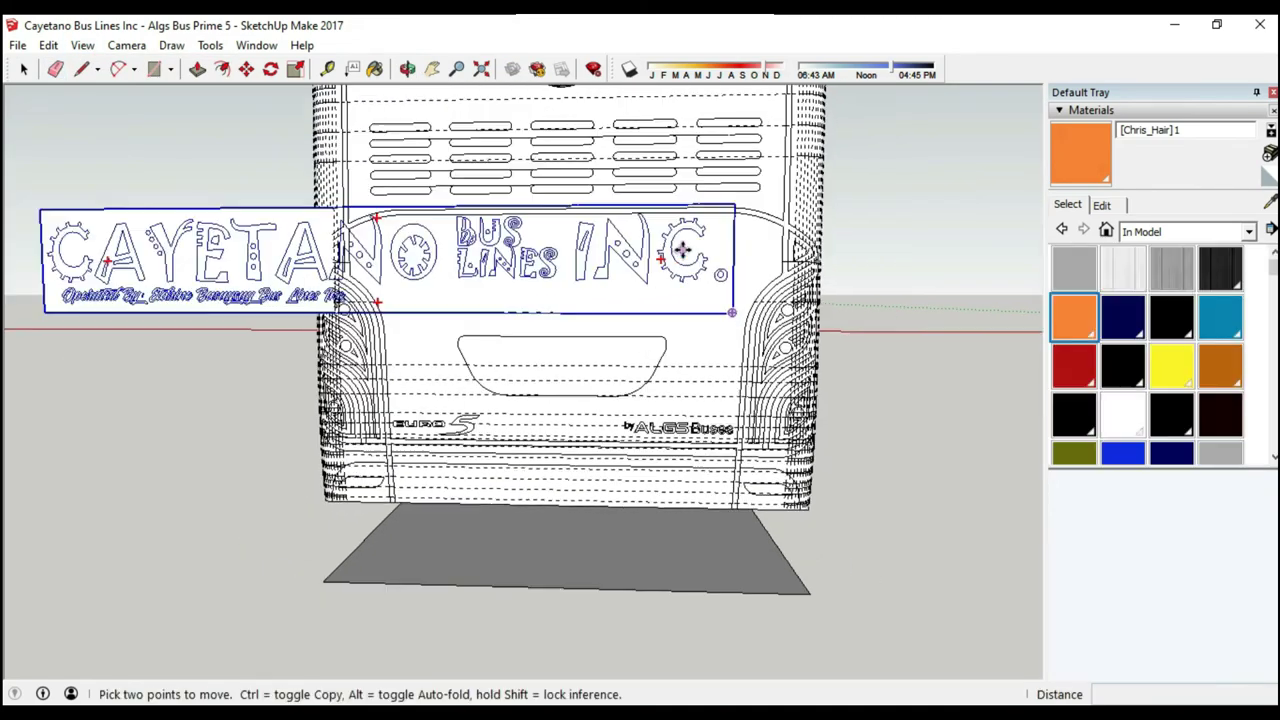
pyautogui.scroll(-3, 193, 222)
pyautogui.scroll(3, 660, 265)
pyautogui.click(290, 247)
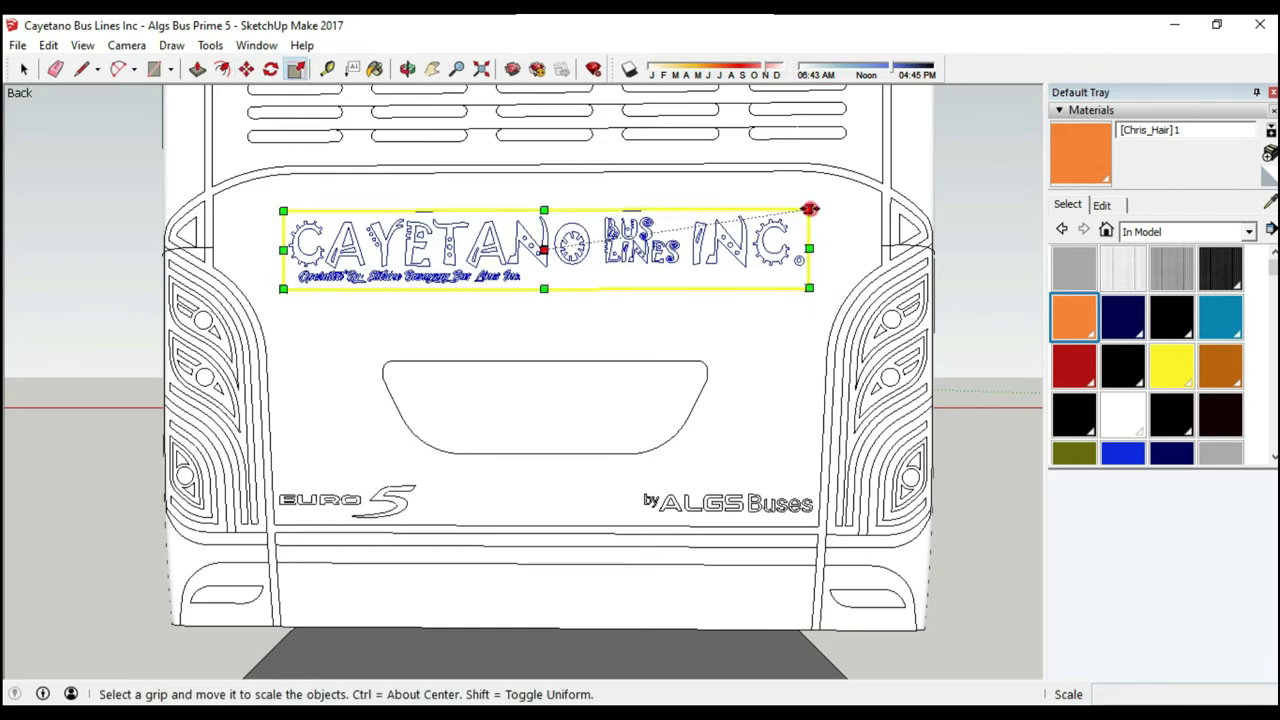
pyautogui.press('Escape')
pyautogui.press('r')
# - Return to selecting and show the bus in full colour with shadows again
pyautogui.scroll(2, 397, 196)
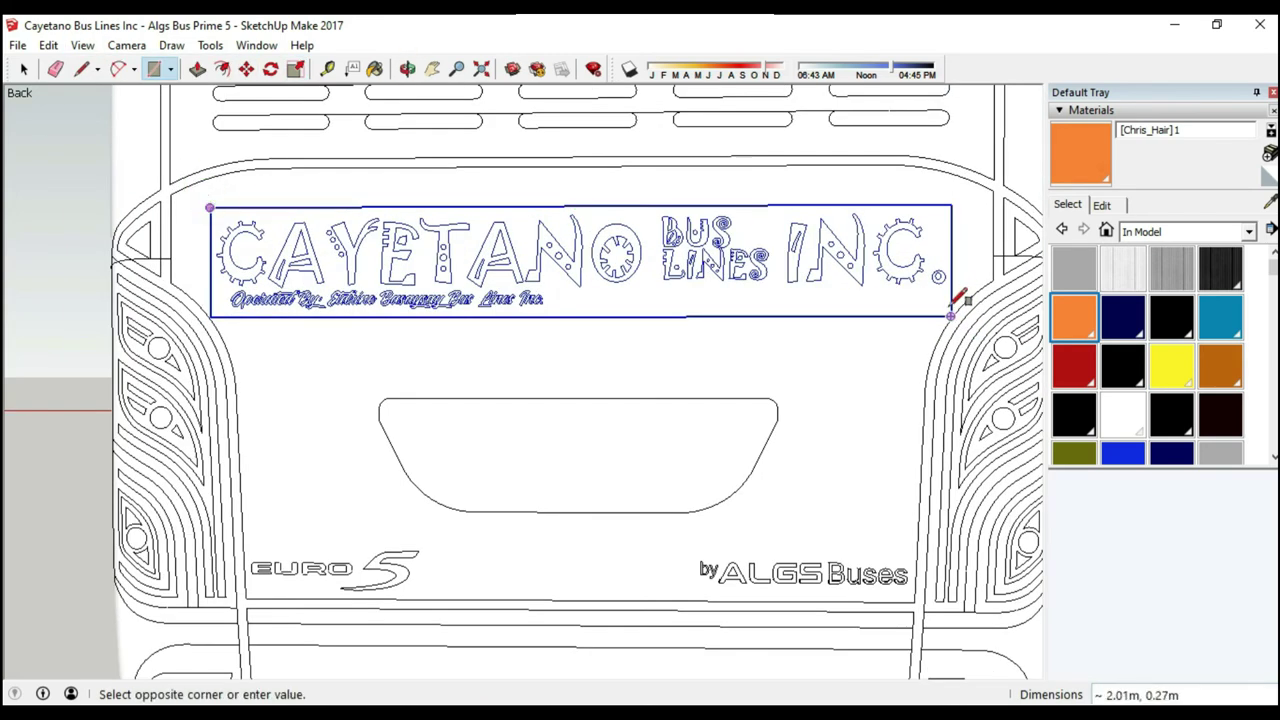
pyautogui.scroll(3, 952, 310)
pyautogui.press('space')
pyautogui.scroll(-2, 780, 320)
pyautogui.scroll(-3, 708, 306)
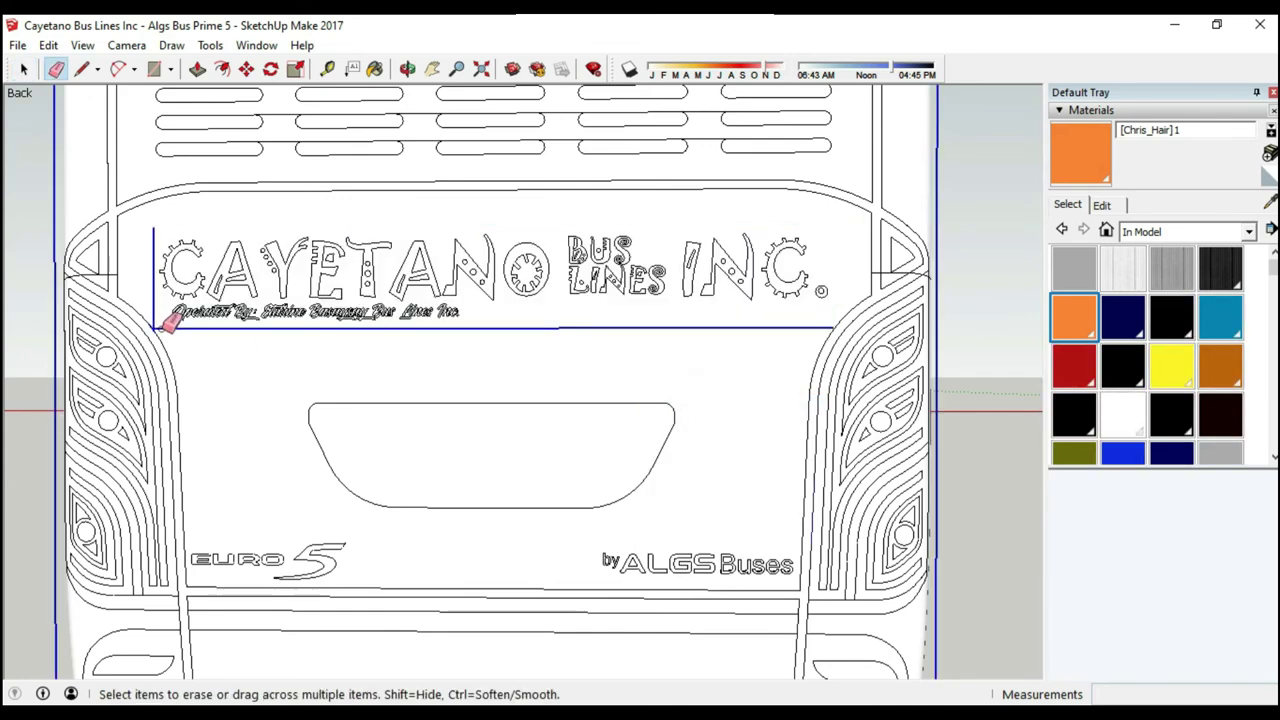
pyautogui.click(155, 222)
# - Paint the rear grille's vent slats with the teal livery blue of the bus sides
pyautogui.scroll(-5, 640, 360)
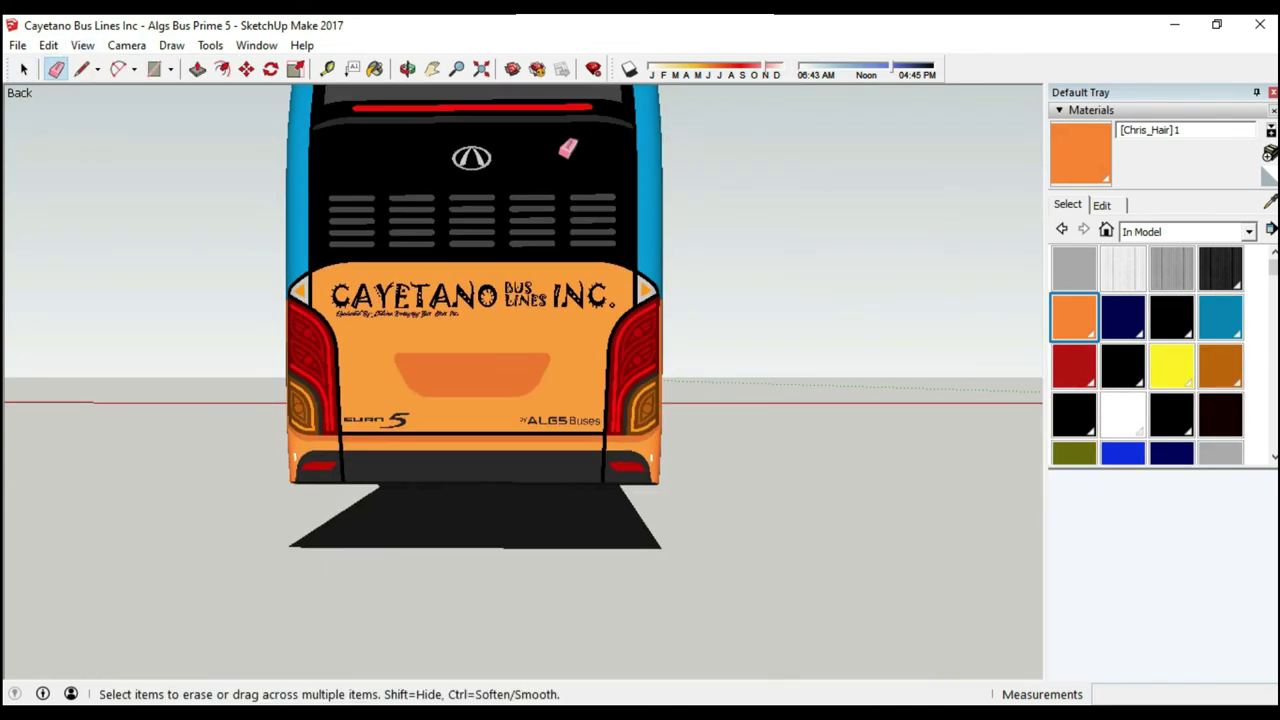
pyautogui.moveTo(640, 360); pyautogui.dragTo(692, 304, button='middle')
pyautogui.scroll(5, 692, 304)
pyautogui.press('b')
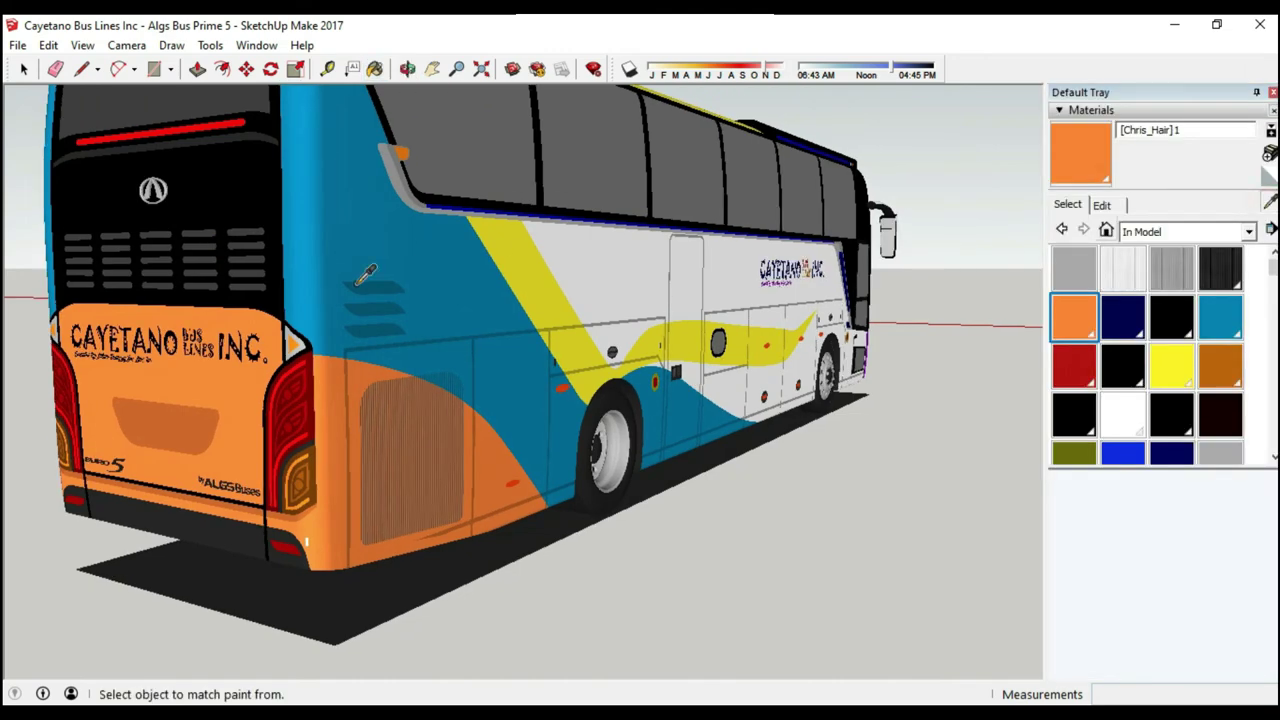
pyautogui.scroll(3, 563, 369)
pyautogui.scroll(3, 563, 369)
pyautogui.keyDown('alt'); pyautogui.click(563, 369); pyautogui.keyUp('alt')
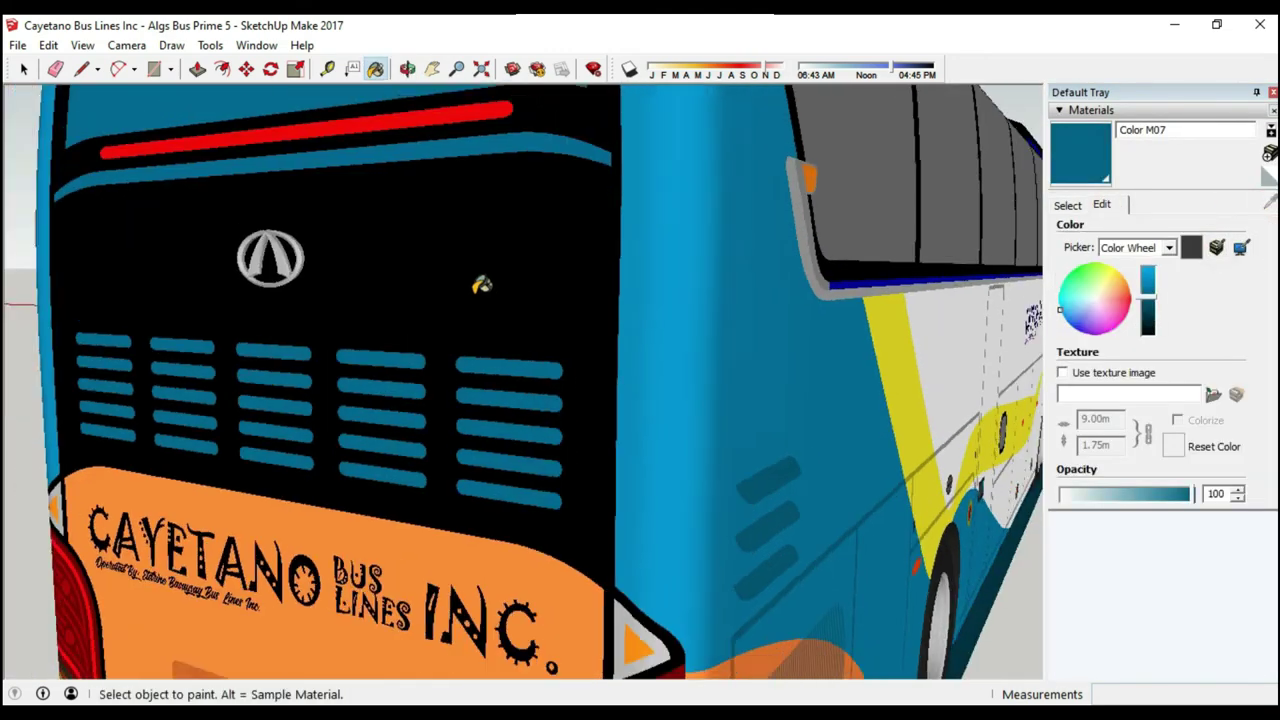
pyautogui.scroll(-4, 480, 280)
pyautogui.scroll(2, 400, 334)
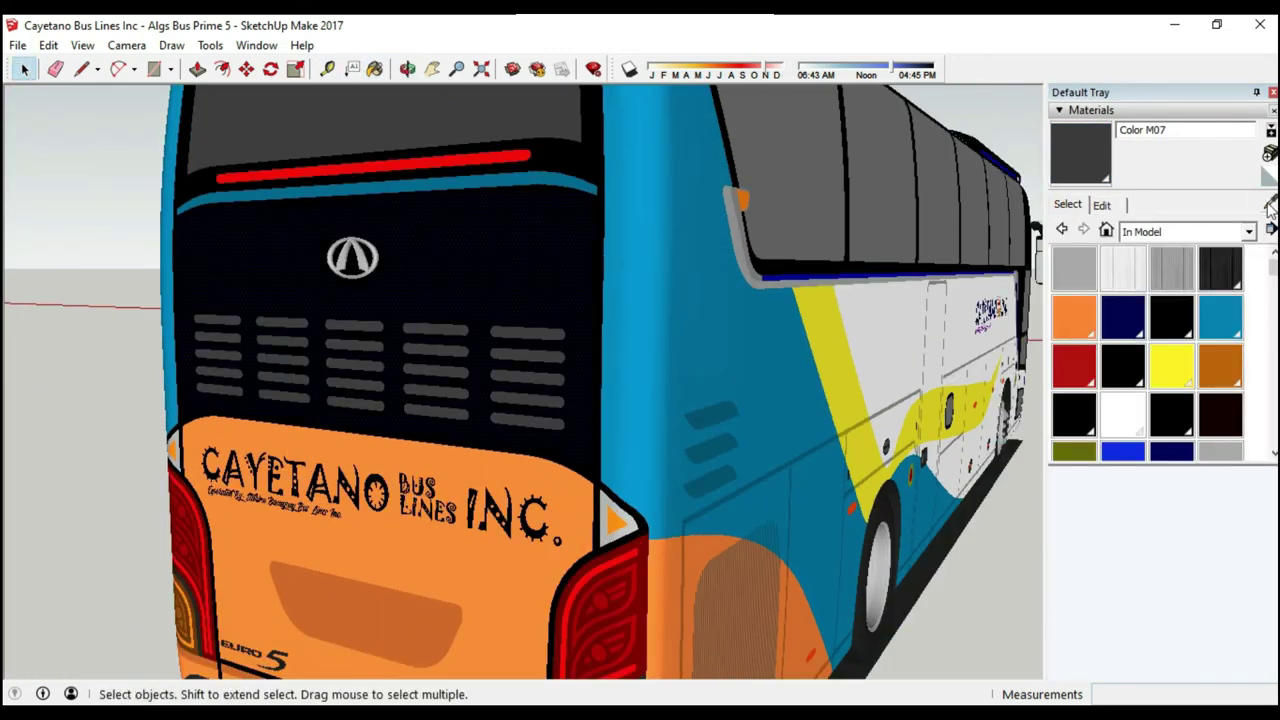
pyautogui.scroll(3, 640, 360)
pyautogui.moveTo(640, 360); pyautogui.dragTo(400, 300, button='middle')
pyautogui.scroll(3, 103, 206)
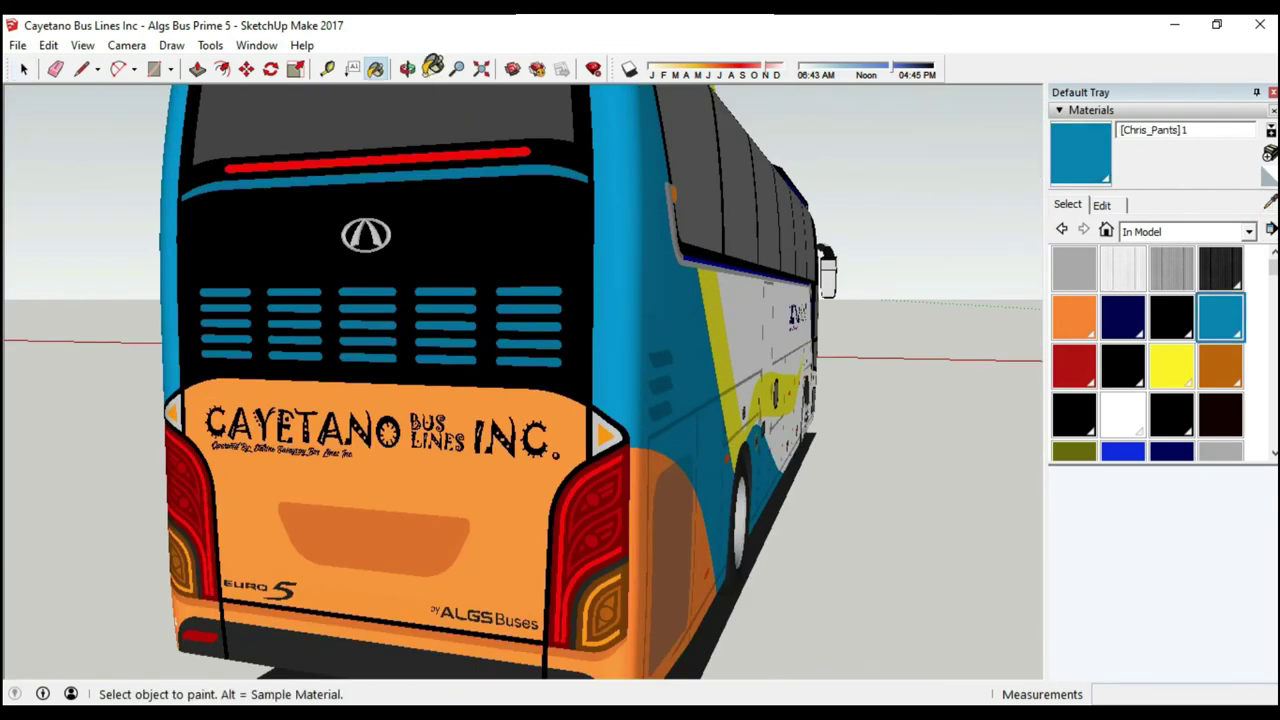
# - Orbit the view round to the front side of the coach
pyautogui.click(408, 68)
pyautogui.scroll(-5, 406, 257)
pyautogui.moveTo(406, 257); pyautogui.dragTo(420, 290)
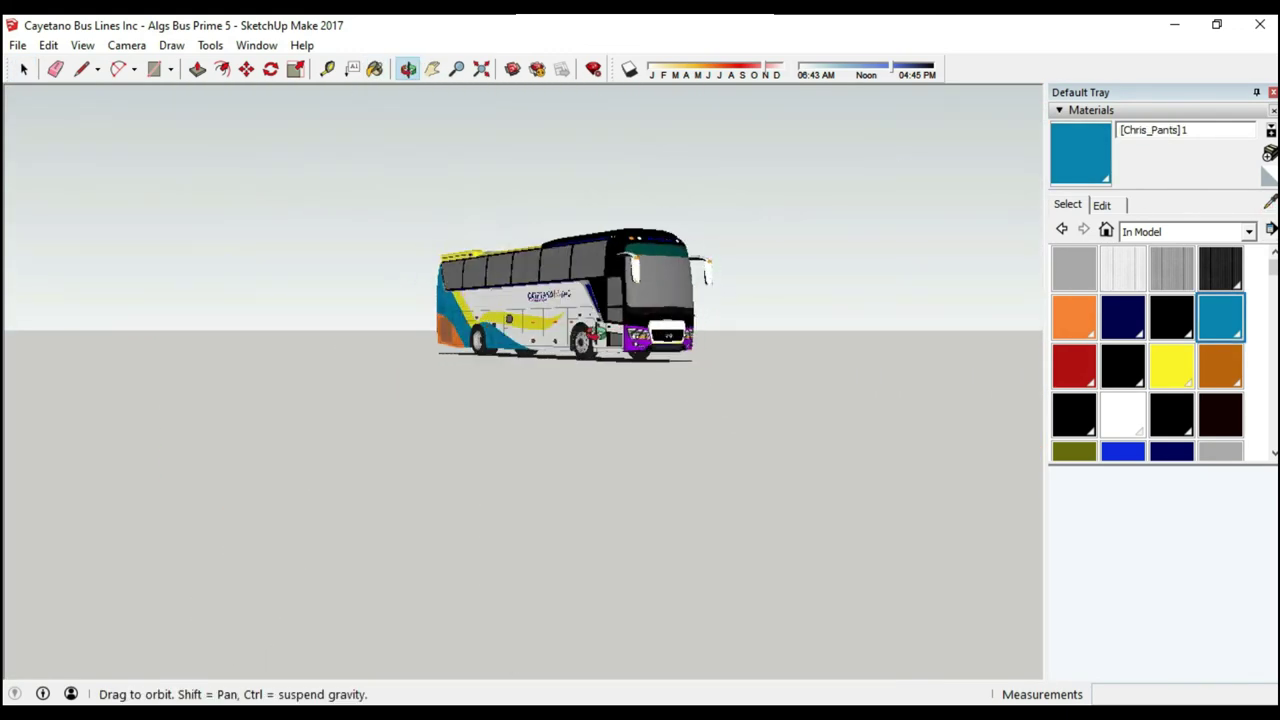
pyautogui.scroll(3, 597, 332)
pyautogui.scroll(3, 616, 428)
# - Choose green Color G07 from the Colors library for painting
pyautogui.press('b')
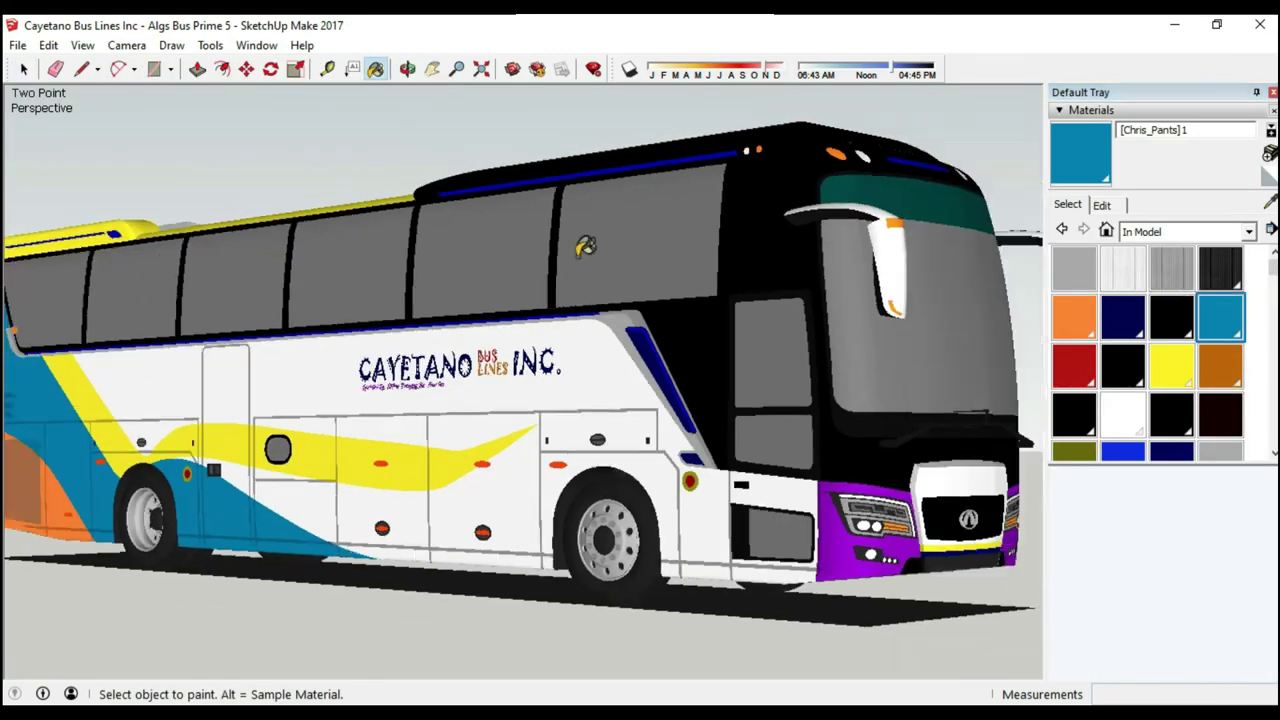
pyautogui.click(1249, 231)
pyautogui.click(1200, 252)
pyautogui.scroll(-5, 1176, 462)
pyautogui.scroll(-3, 1176, 470)
pyautogui.click(1172, 337)
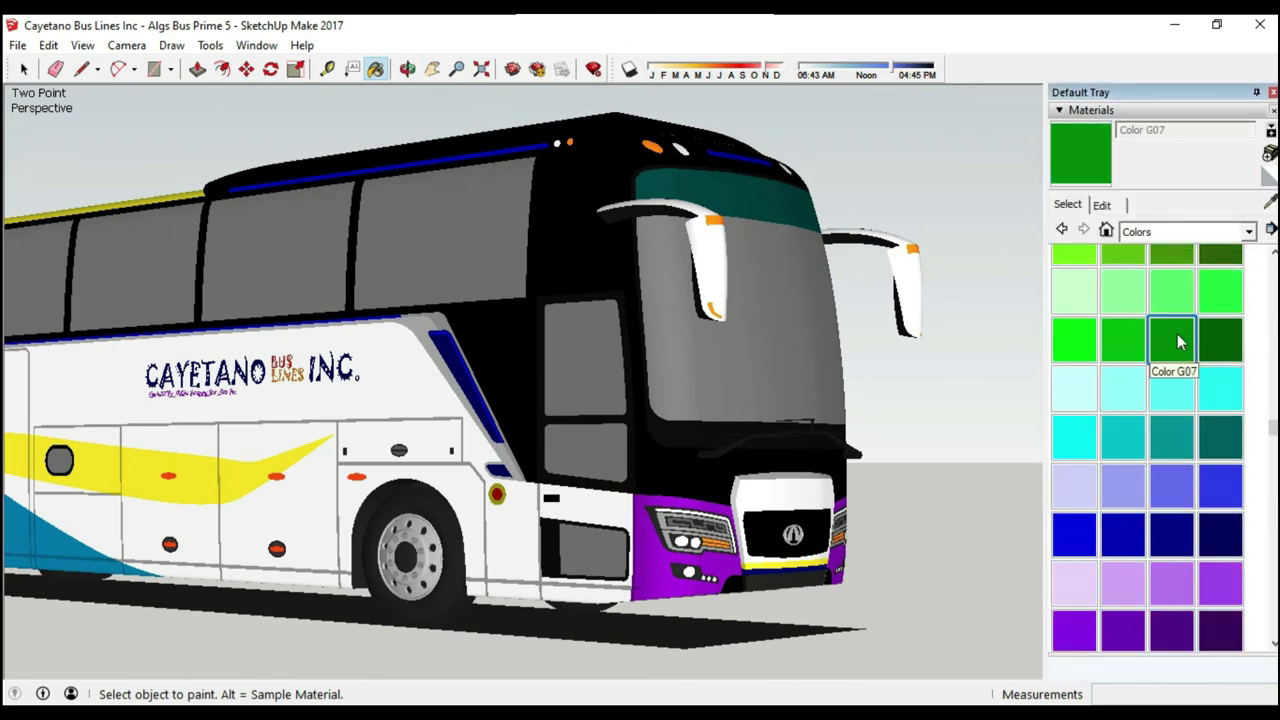
pyautogui.scroll(5, 700, 260)
# - Paint the side mirror arms and bodies green with Color G07
pyautogui.press('space')
pyautogui.press('b')
pyautogui.click(340, 215)
pyautogui.press('space')
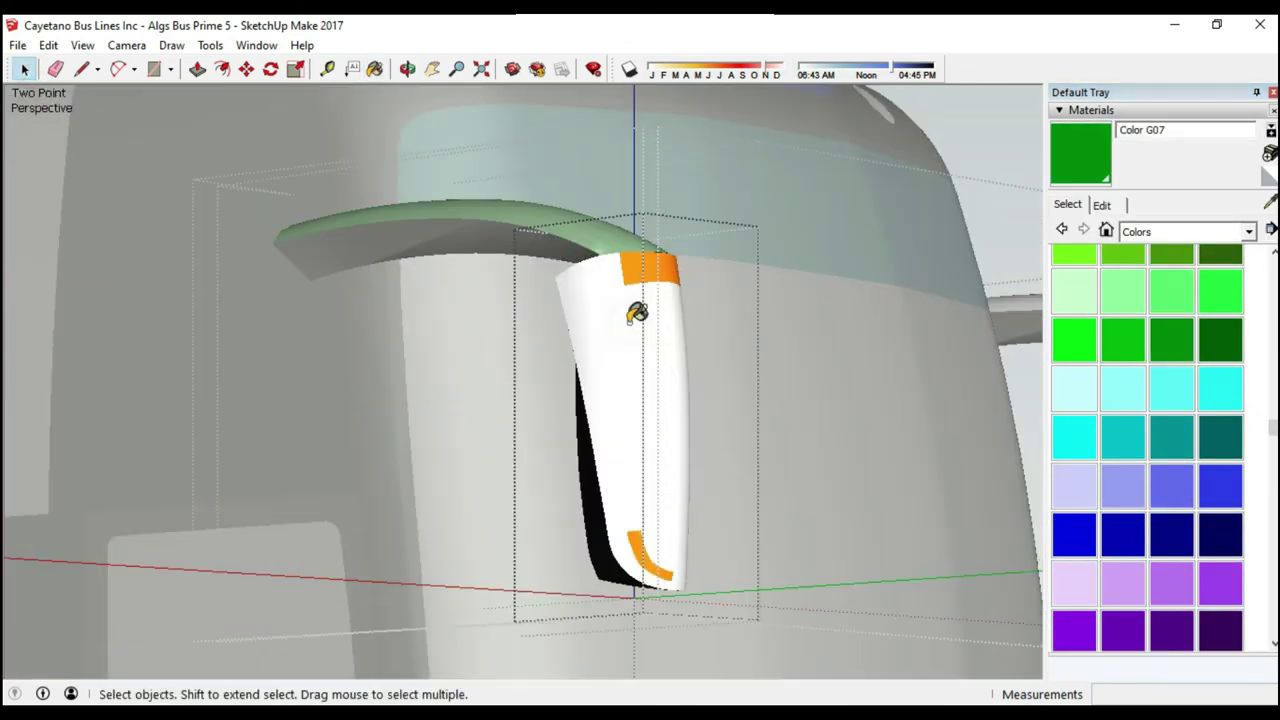
pyautogui.scroll(-3, 746, 294)
pyautogui.scroll(3, 720, 277)
pyautogui.scroll(2, 789, 455)
pyautogui.press('b')
pyautogui.click(789, 455)
pyautogui.scroll(-5, 789, 455)
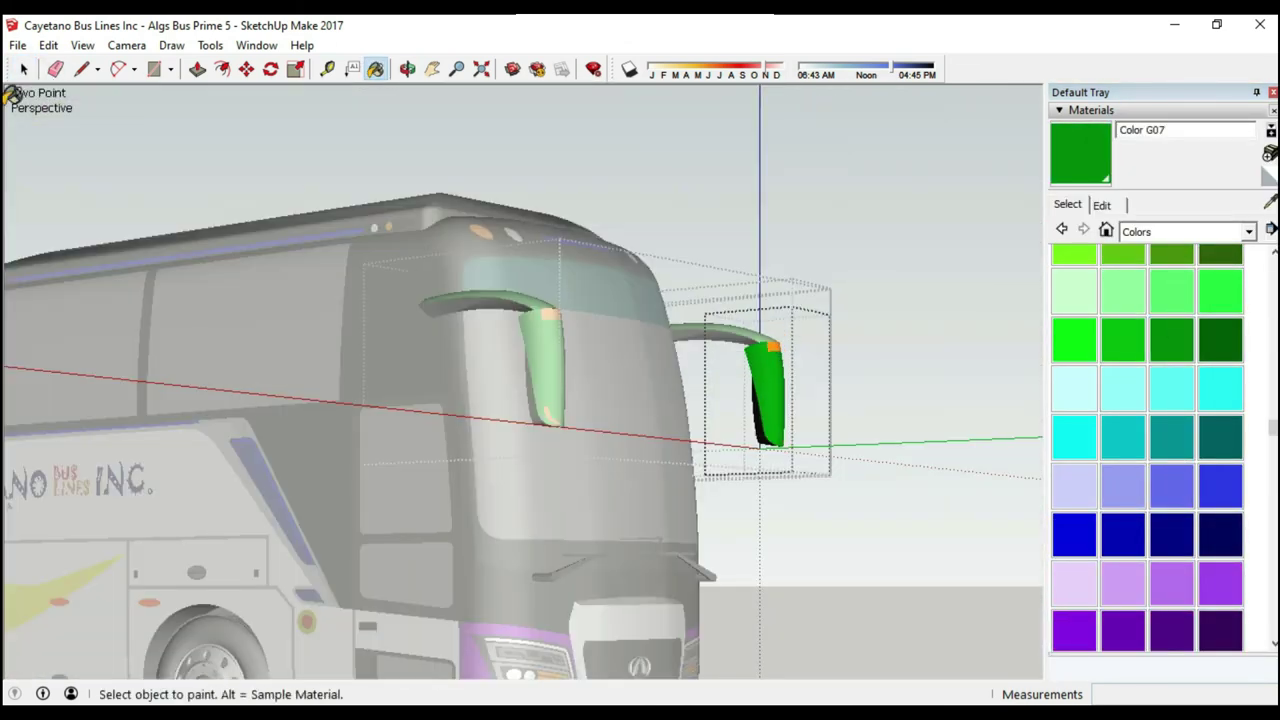
pyautogui.click(224, 160)
pyautogui.scroll(-5, 660, 300)
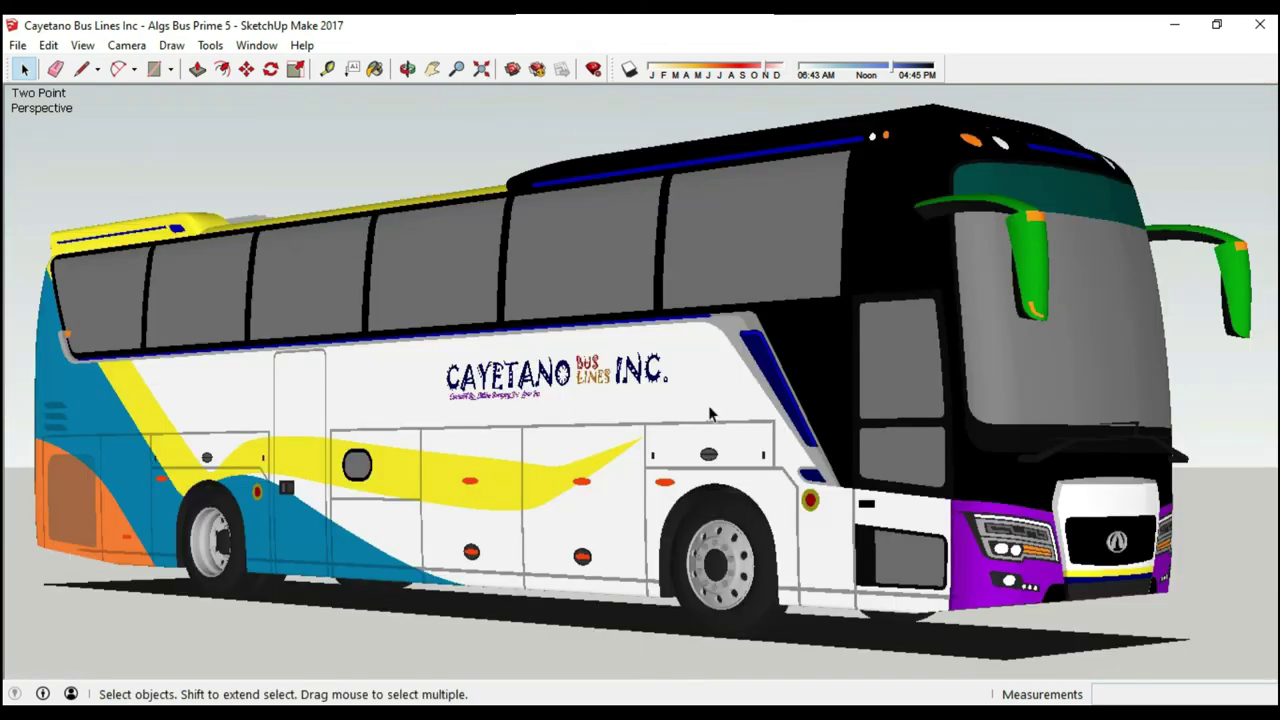